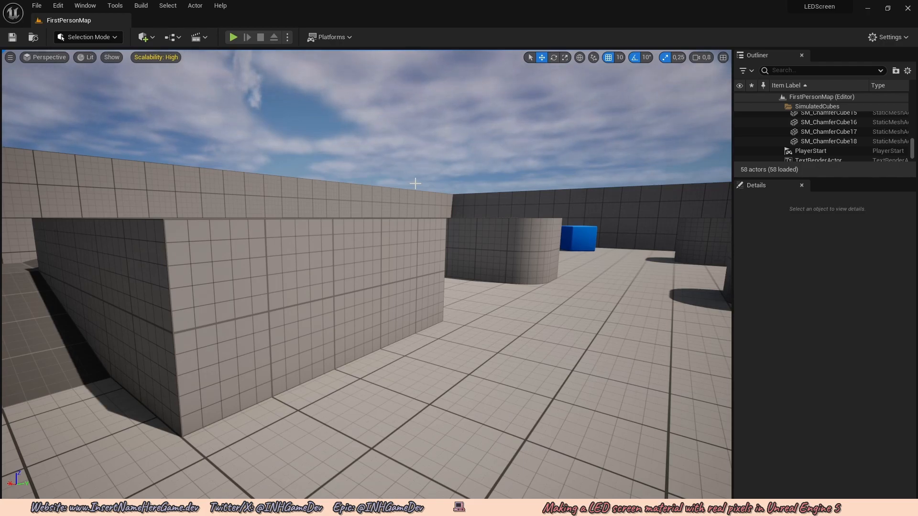
# - Switch to File Explorer and check the dimensions and file details of T_LEDScreen.png in the TVScreenLED folder
pyautogui.hotkey('alt', 'Tab')
pyautogui.click(348, 256)
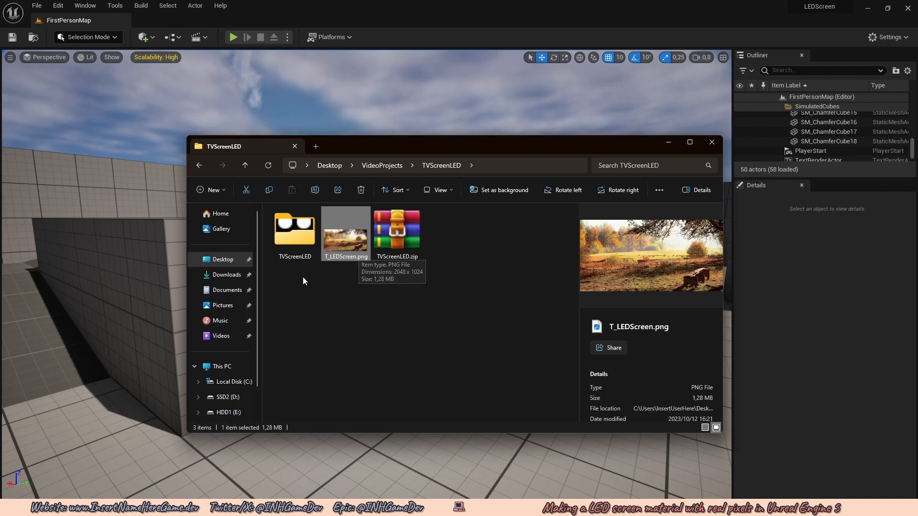
pyautogui.scroll(-2, 637, 364)
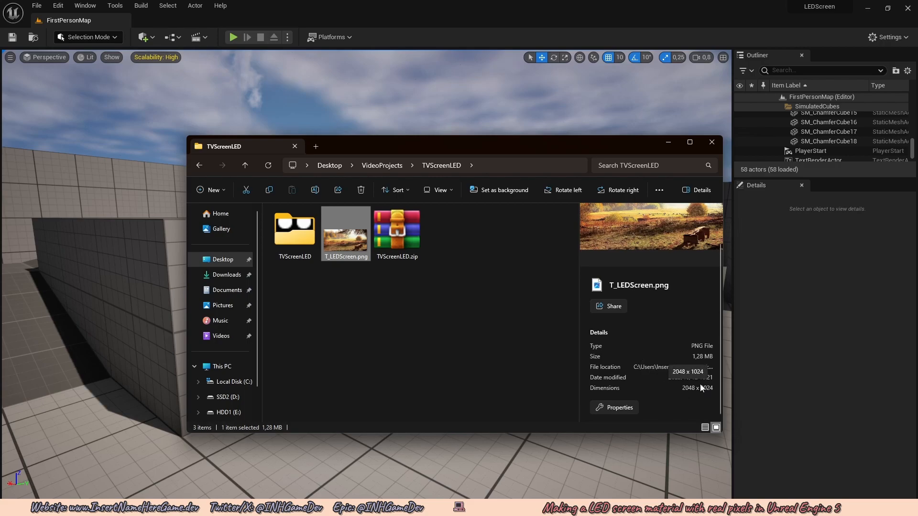
pyautogui.scroll(2, 660, 251)
pyautogui.scroll(-2, 641, 258)
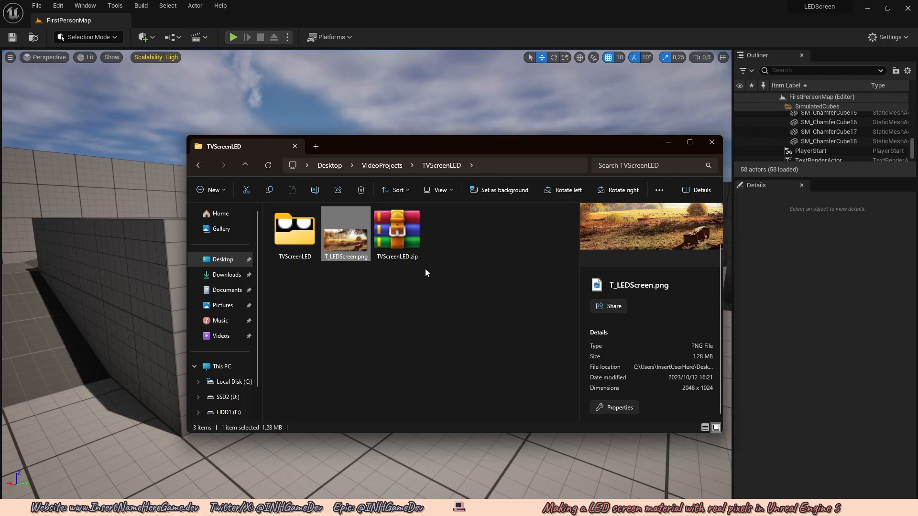
# - Examine the pixel pattern textures in the TVScreenLED subfolder, then return to the parent folder and select T_LEDScreen.png
pyautogui.doubleClick(291, 231)
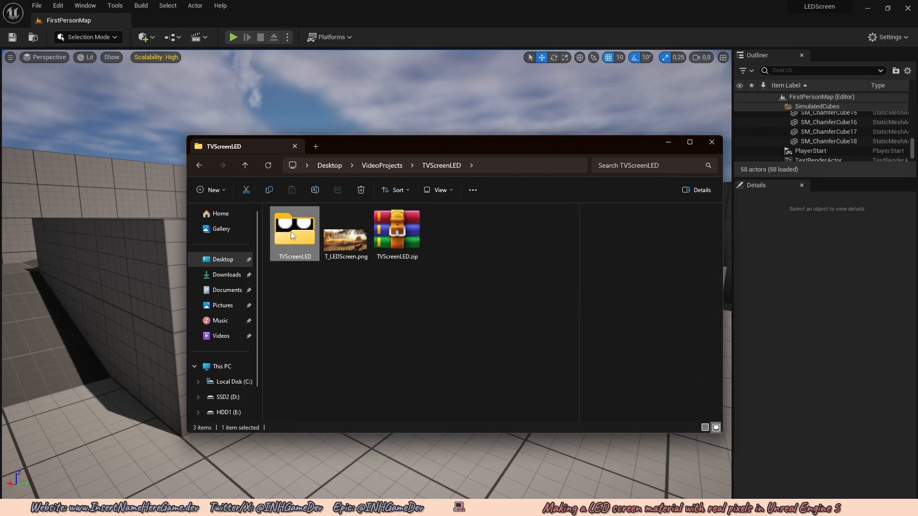
pyautogui.moveTo(437, 287); pyautogui.dragTo(352, 308)
pyautogui.moveTo(423, 271); pyautogui.dragTo(390, 273)
pyautogui.click(288, 257)
pyautogui.click(392, 252)
pyautogui.click(373, 329)
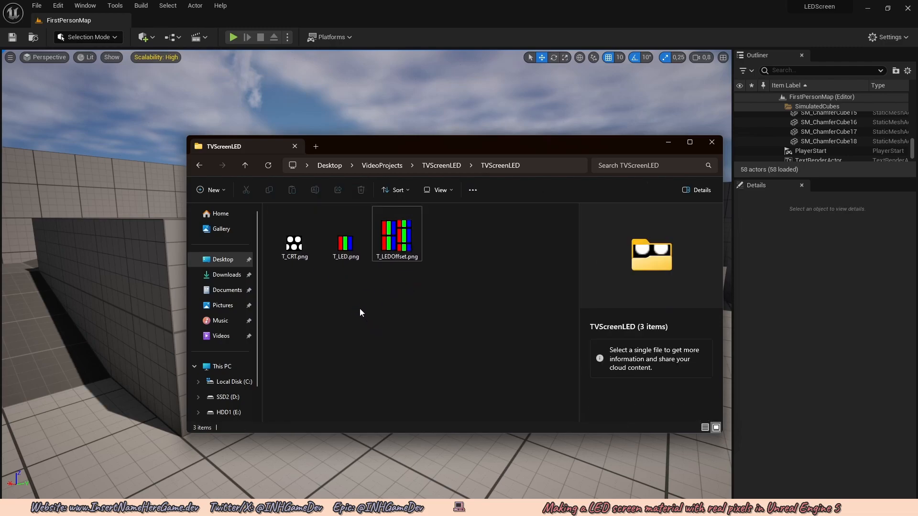
pyautogui.click(403, 250)
pyautogui.click(378, 297)
pyautogui.click(441, 165)
pyautogui.click(349, 256)
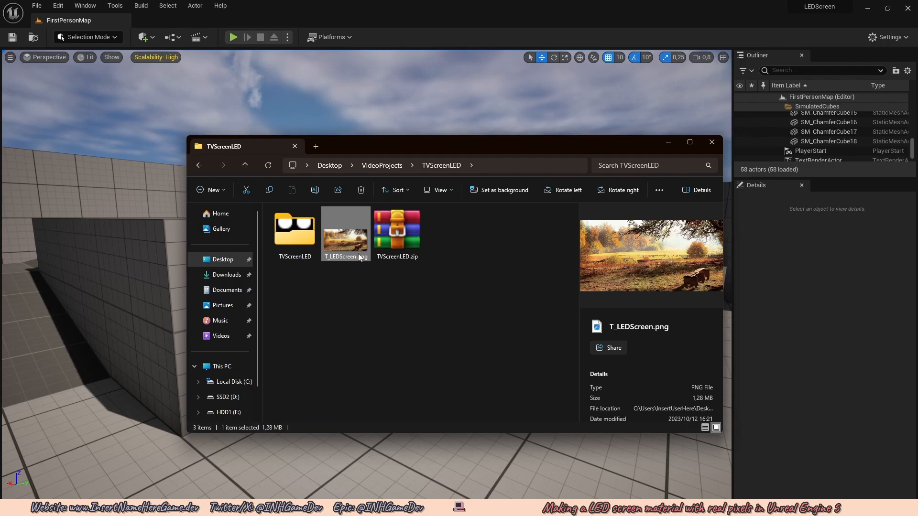
# - Import T_LEDScreen.png from File Explorer into the Unreal project's Content folder
pyautogui.click(672, 143)
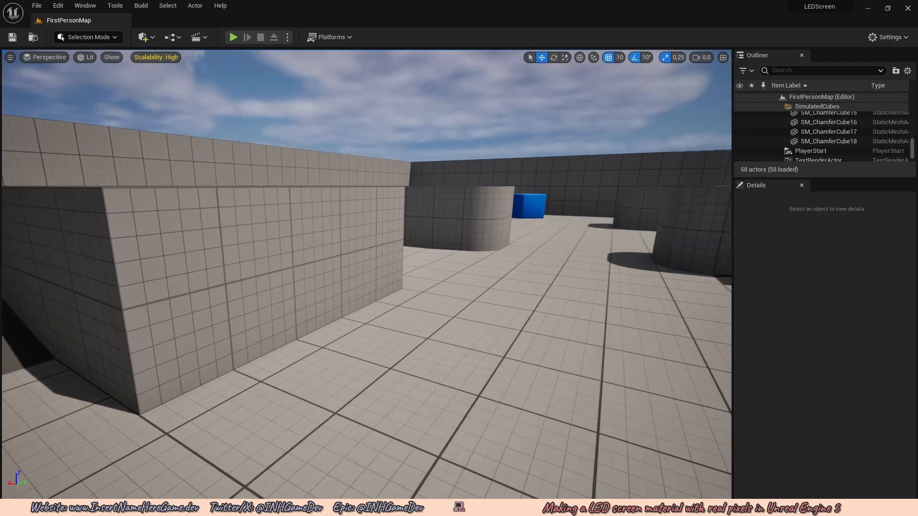
pyautogui.hotkey('ctrl', 'space')
pyautogui.hotkey('alt', 'Tab')
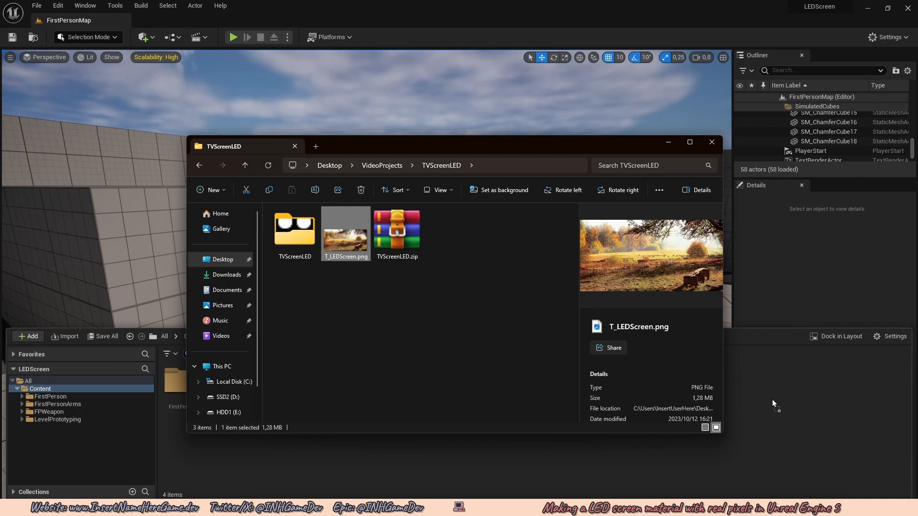
pyautogui.click(668, 143)
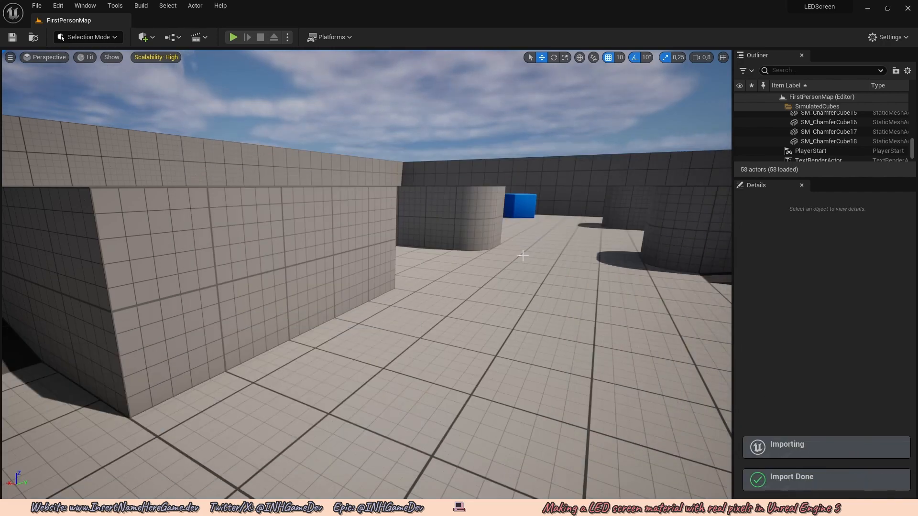
# - Import T_LED.png from the TVScreenLED subfolder in File Explorer into the Unreal project's Content folder
pyautogui.hotkey('ctrl', 'space')
pyautogui.hotkey('alt', 'Tab')
pyautogui.doubleClick(296, 234)
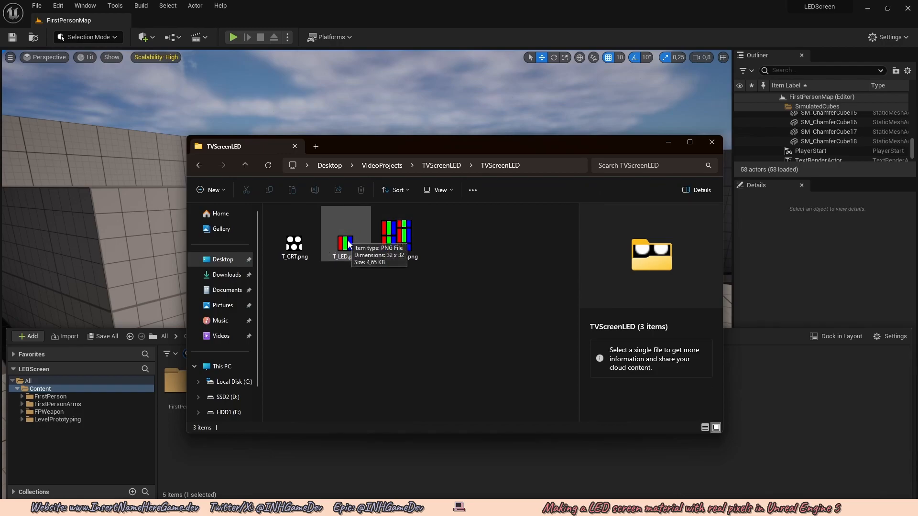
pyautogui.click(342, 245)
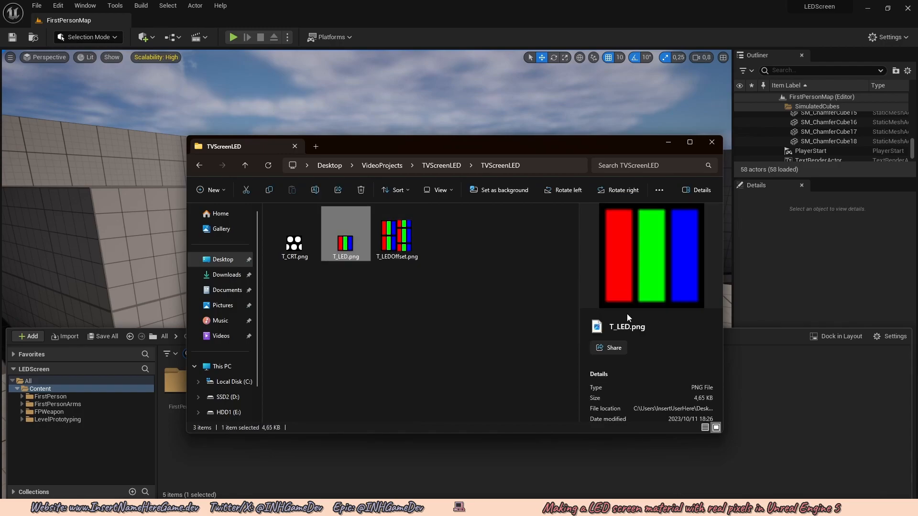
pyautogui.moveTo(769, 397); pyautogui.dragTo(770, 397)
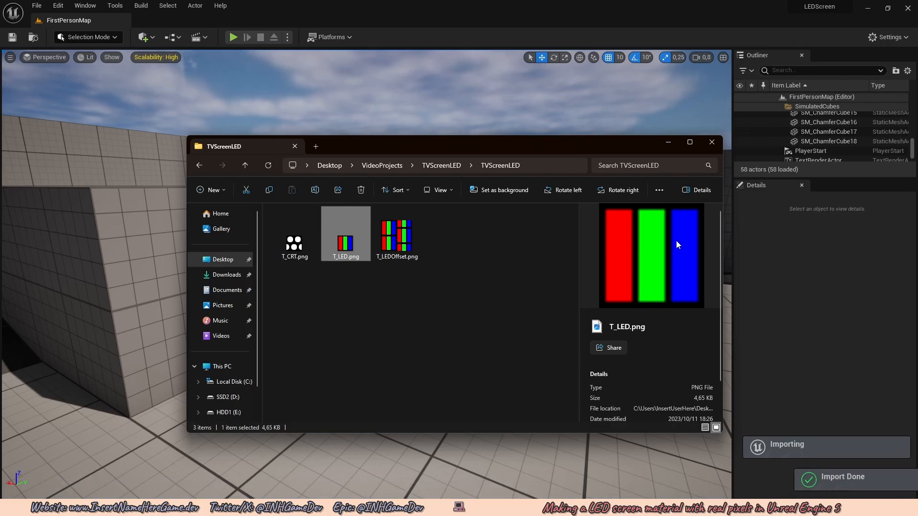
pyautogui.click(668, 143)
# - Create a new material named M_LEDScreen in the Content folder
pyautogui.hotkey('ctrl', 'space')
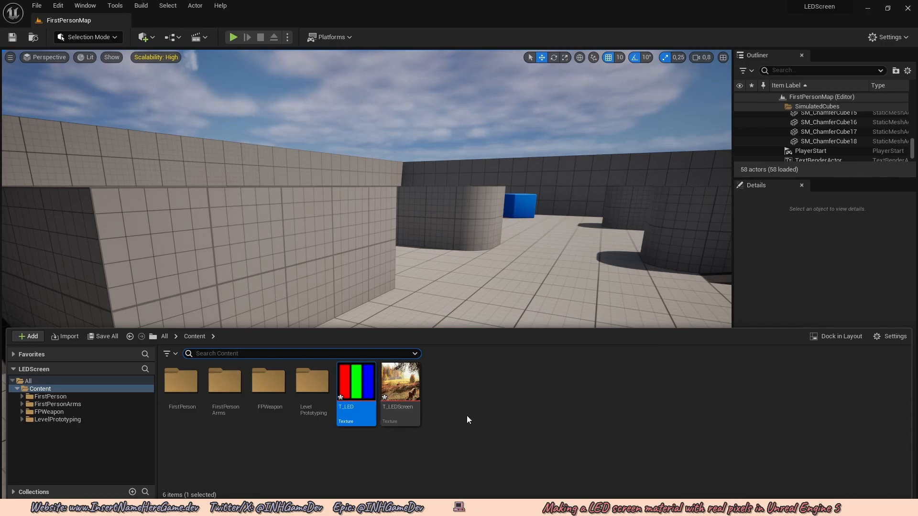
pyautogui.rightClick(445, 383)
pyautogui.click(490, 147)
pyautogui.write('M_LEDScreen')
pyautogui.press('Return')
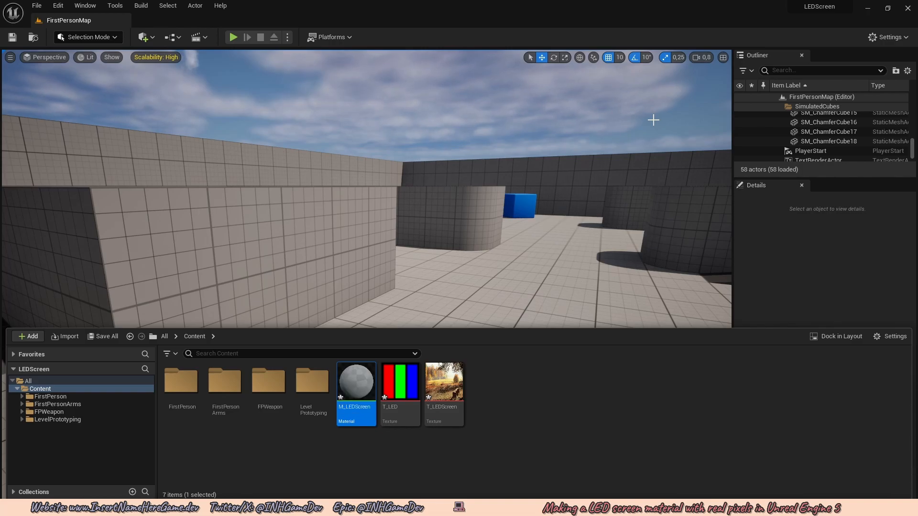
# - Open M_LEDScreen and add the T_LEDScreen and T_LED textures to its graph as separate Texture Sample nodes
pyautogui.doubleClick(356, 383)
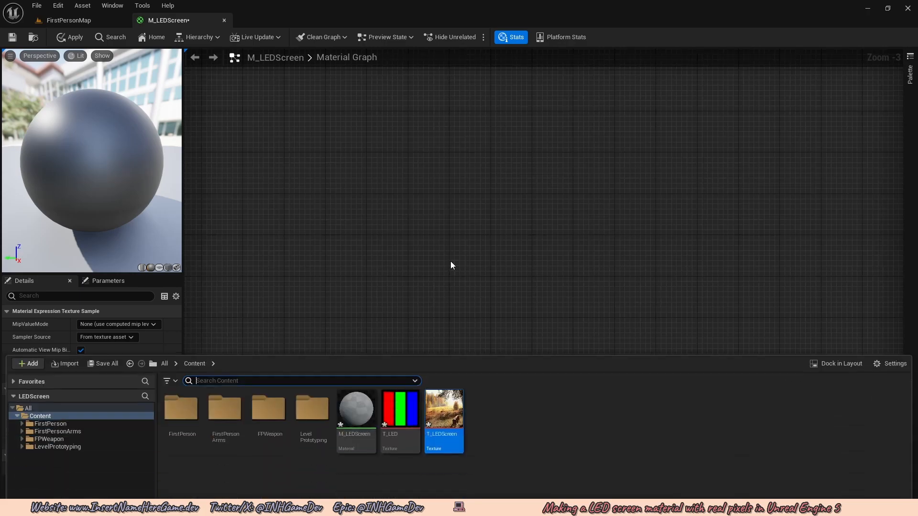
pyautogui.moveTo(400, 383); pyautogui.dragTo(373, 232)
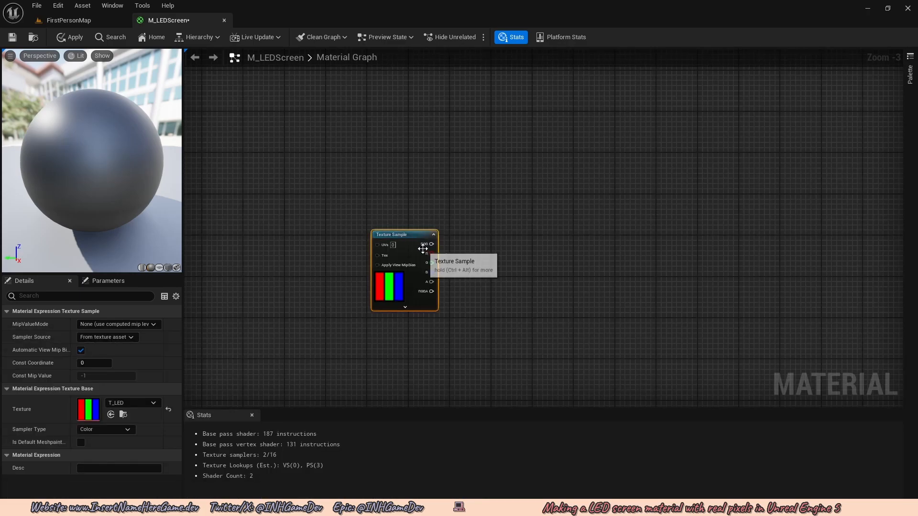
pyautogui.scroll(-1, 456, 274)
pyautogui.moveTo(451, 249)
pyautogui.mouseDown(button='right')
pyautogui.moveTo(465, 290)
pyautogui.moveTo(452, 244)
pyautogui.mouseUp(button='right')
pyautogui.moveTo(453, 297); pyautogui.dragTo(448, 292, button='right')
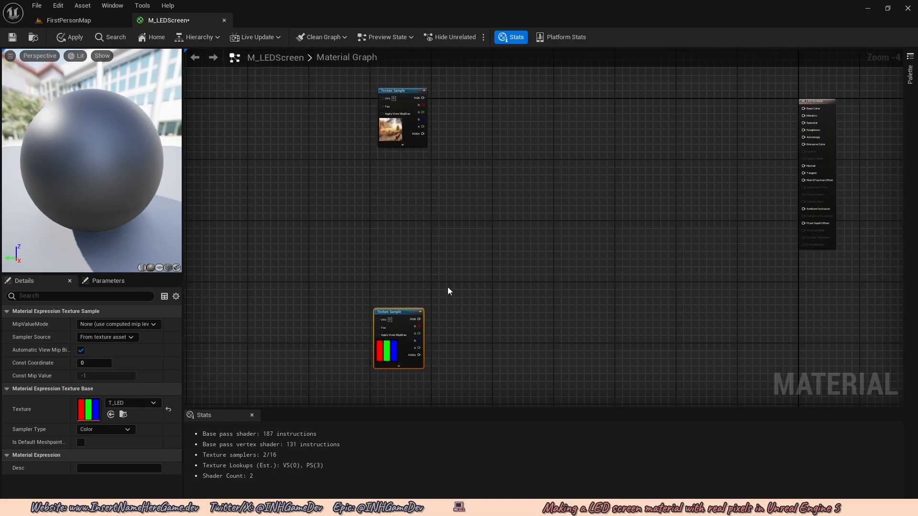
# - Add a named reroute declaration called LED Screen Base to the RGB output of the T_LEDScreen texture sample
pyautogui.click(441, 267)
pyautogui.moveTo(441, 239); pyautogui.dragTo(440, 339, button='right')
pyautogui.scroll(4, 439, 247)
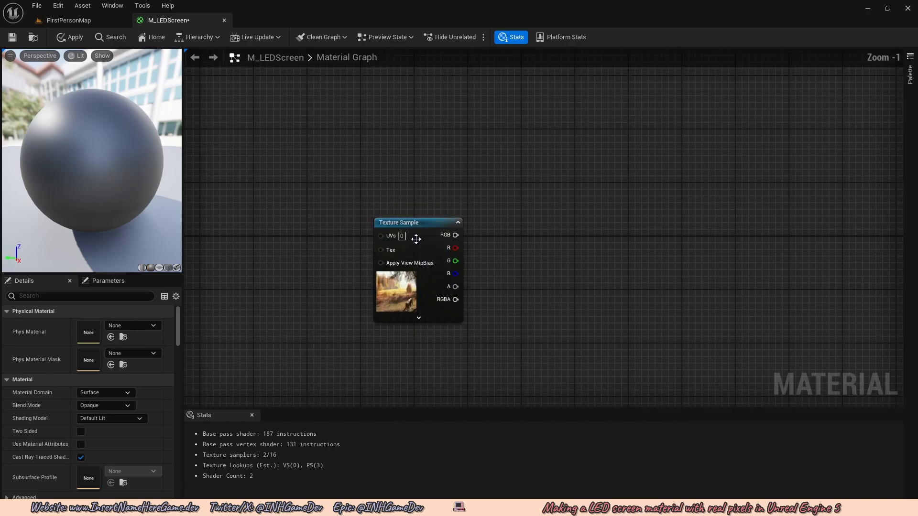
pyautogui.moveTo(413, 204); pyautogui.dragTo(453, 198)
pyautogui.write('named')
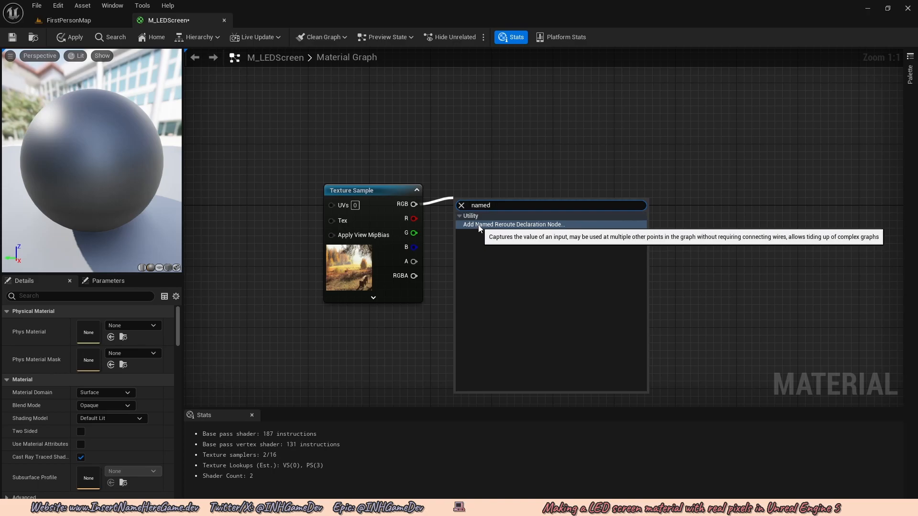
pyautogui.click(479, 225)
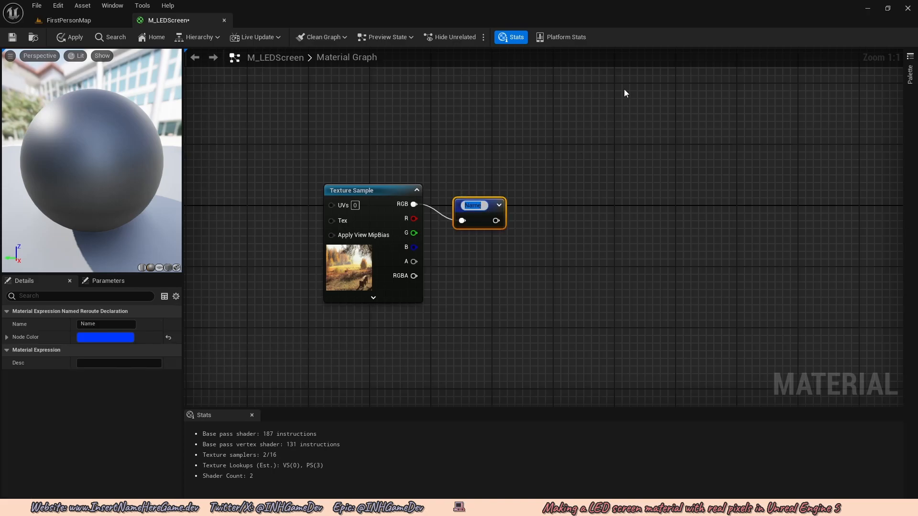
pyautogui.press('BackSpace')
pyautogui.write('LED Screen Base')
pyautogui.press('Return')
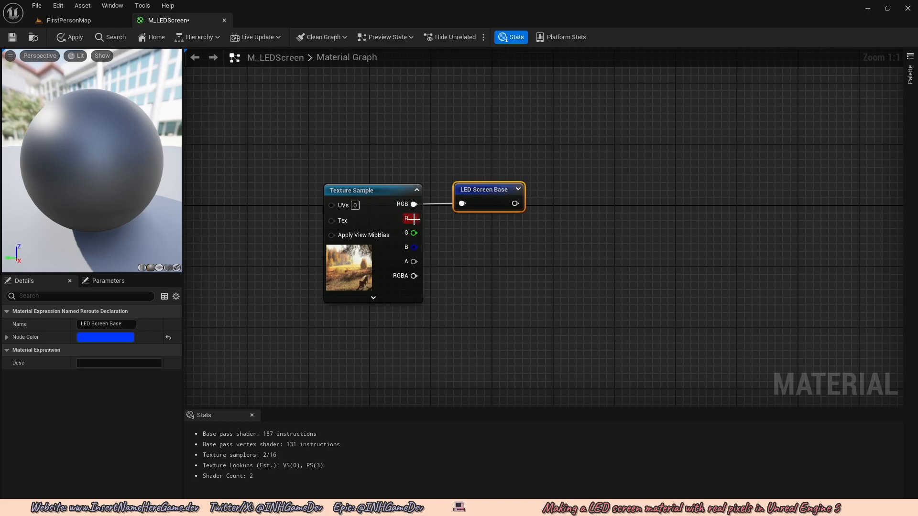
# - Add a named reroute declaration called LED Pixels to the RGB output of the T_LED texture sample
pyautogui.scroll(-1, 481, 249)
pyautogui.scroll(-2, 466, 251)
pyautogui.moveTo(466, 288); pyautogui.dragTo(429, 192, button='right')
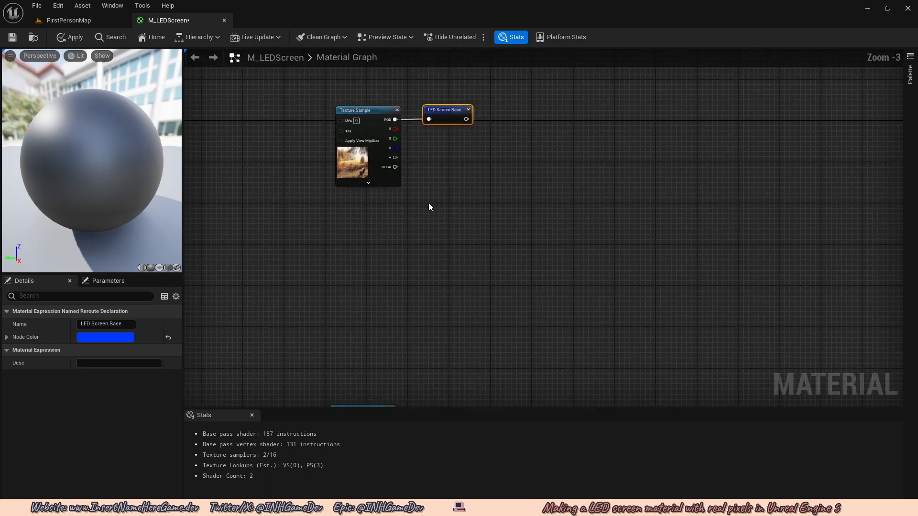
pyautogui.scroll(-2, 449, 251)
pyautogui.moveTo(439, 338); pyautogui.dragTo(429, 231, button='right')
pyautogui.scroll(5, 380, 233)
pyautogui.moveTo(391, 226); pyautogui.dragTo(429, 221)
pyautogui.write('Named rer')
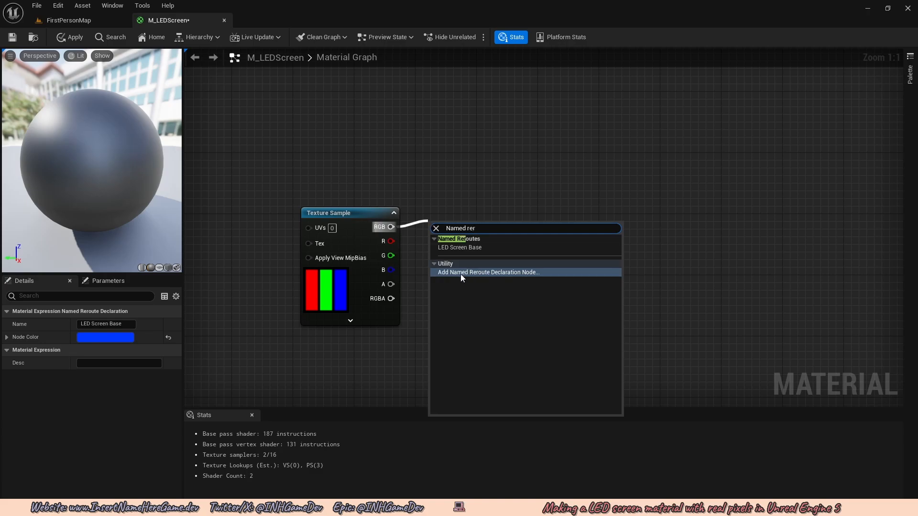
pyautogui.click(483, 273)
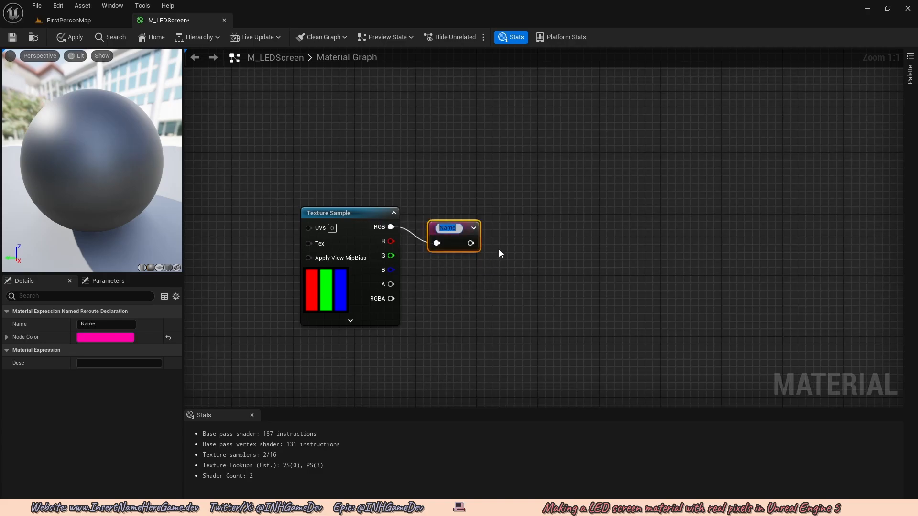
# - Add a Multiply node feeding Emissive Color and connect the LED Screen Base reroute to its A input
pyautogui.click(547, 210)
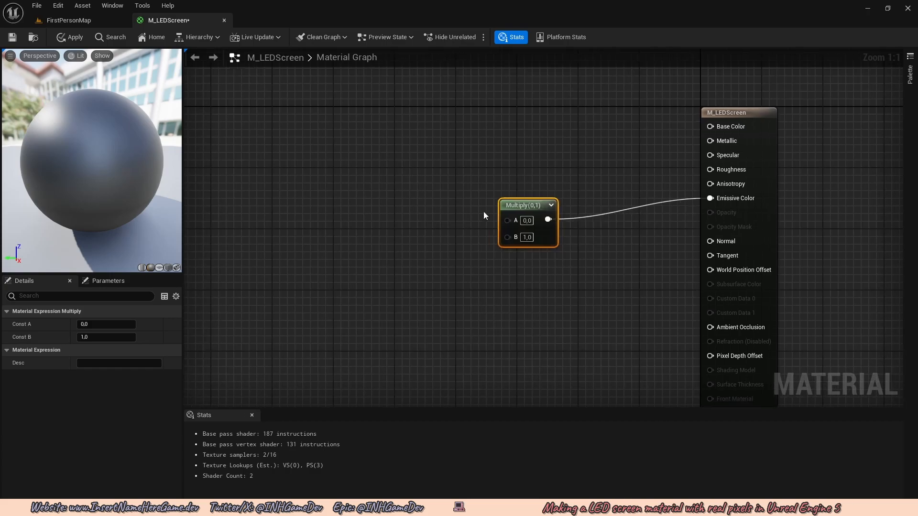
pyautogui.moveTo(508, 237); pyautogui.dragTo(467, 278)
pyautogui.moveTo(419, 270); pyautogui.dragTo(414, 285, button='right')
pyautogui.moveTo(503, 234); pyautogui.dragTo(419, 183)
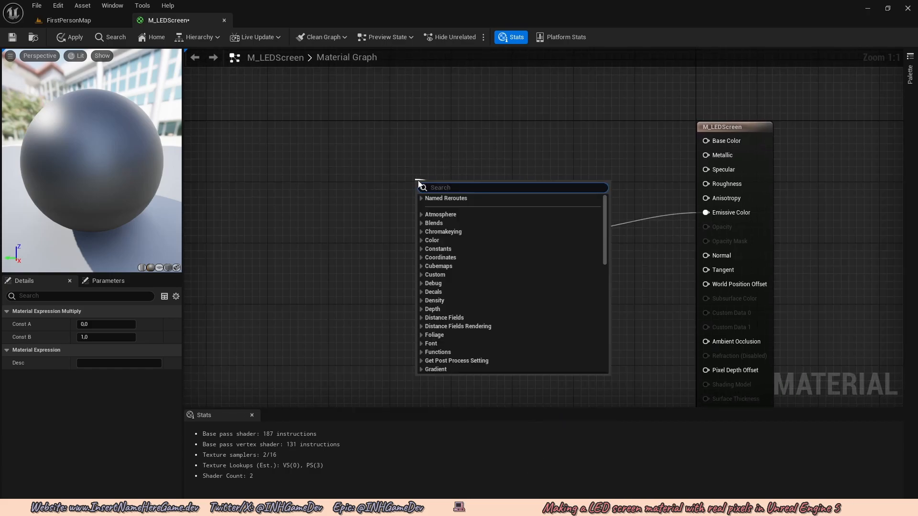
pyautogui.write('LED')
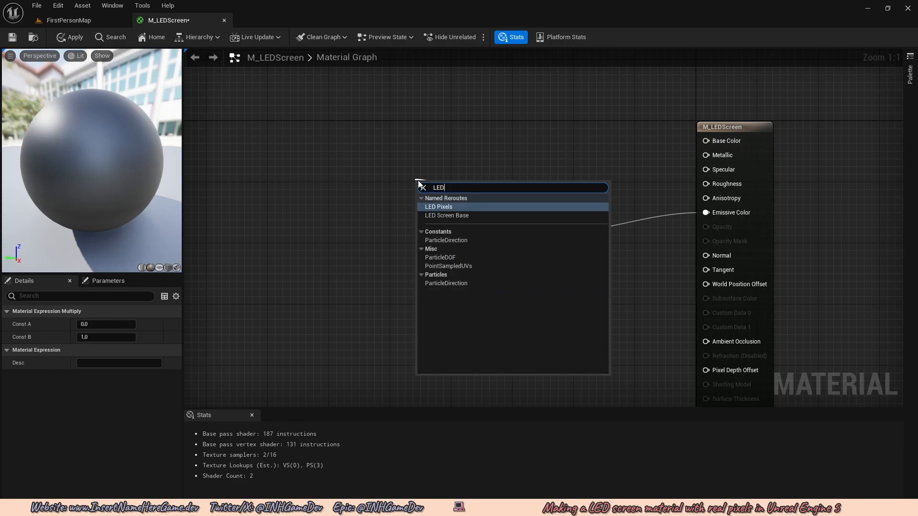
pyautogui.click(444, 216)
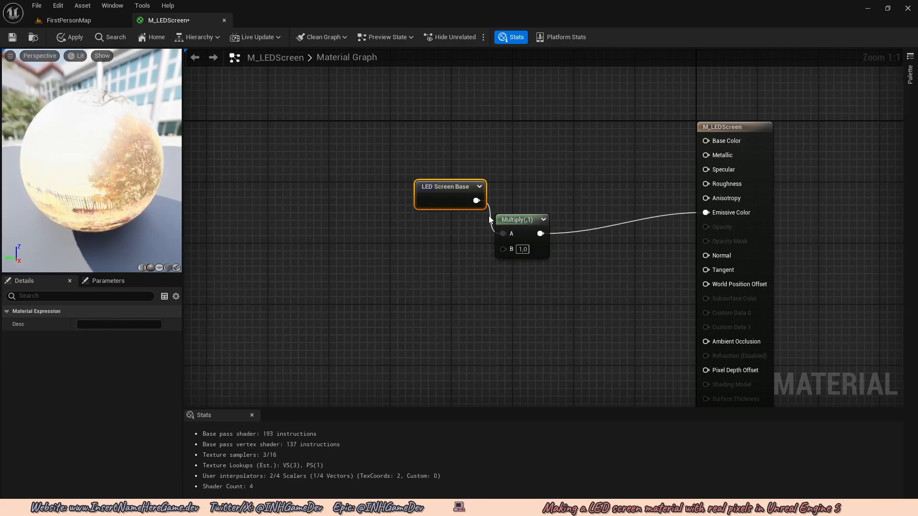
# - Connect the LED Pixels reroute to the Multiply node's B input and apply the material
pyautogui.moveTo(451, 203); pyautogui.dragTo(418, 197)
pyautogui.moveTo(460, 242); pyautogui.dragTo(460, 202, button='right')
pyautogui.moveTo(502, 209); pyautogui.dragTo(425, 241)
pyautogui.write('LED')
pyautogui.click(495, 282)
pyautogui.click(71, 38)
# - Switch the material preview mesh to a plane and angle it to show the whole screen image
pyautogui.moveTo(91, 115); pyautogui.dragTo(127, 117)
pyautogui.moveTo(124, 181); pyautogui.dragTo(158, 174)
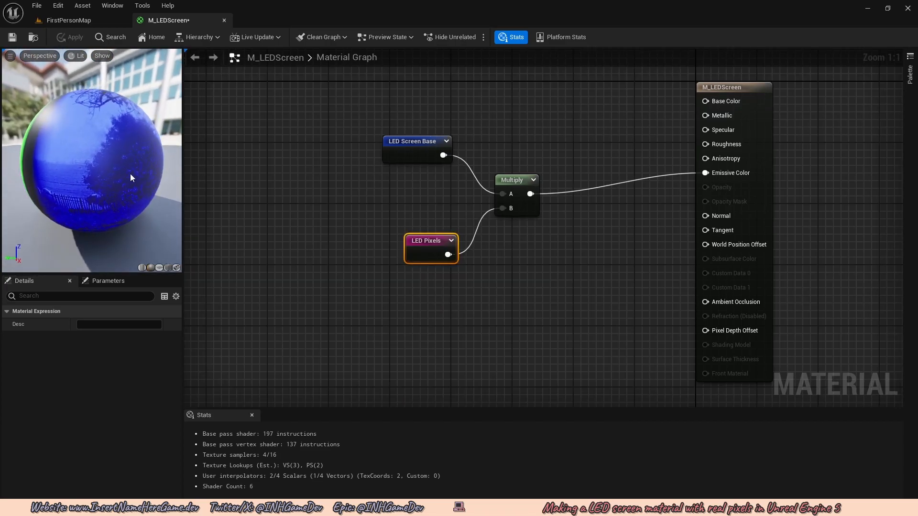
pyautogui.click(160, 268)
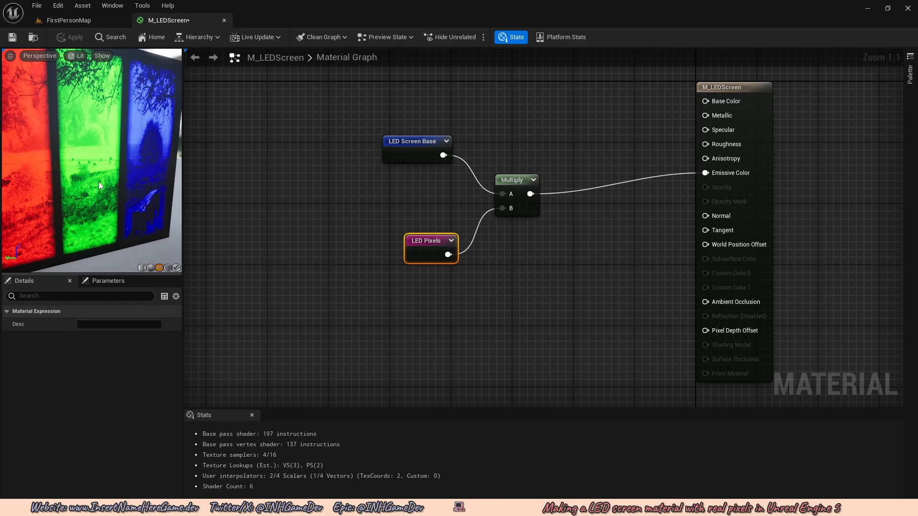
pyautogui.moveTo(99, 182); pyautogui.dragTo(67, 137)
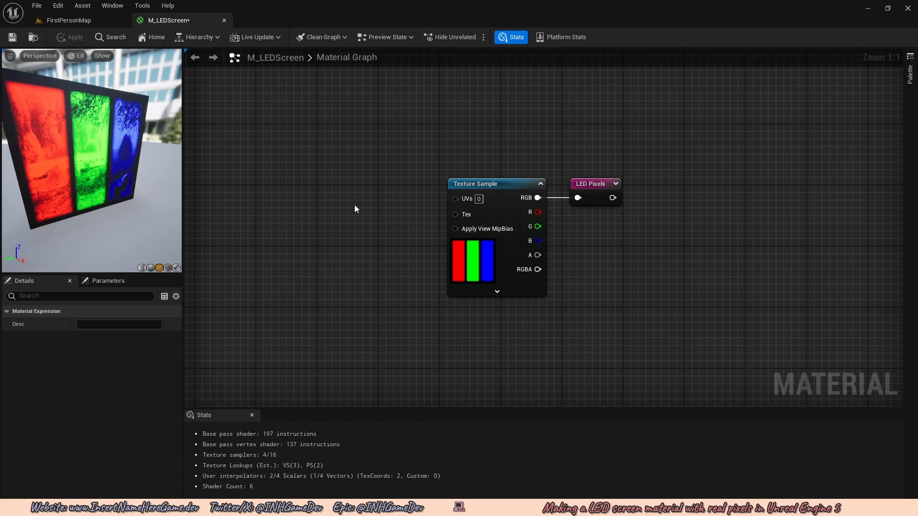
# - Add a TextureCoordinate node and connect it to the UVs input of the T_LED texture sample
pyautogui.moveTo(355, 205); pyautogui.dragTo(376, 202, button='right')
pyautogui.rightClick(351, 206)
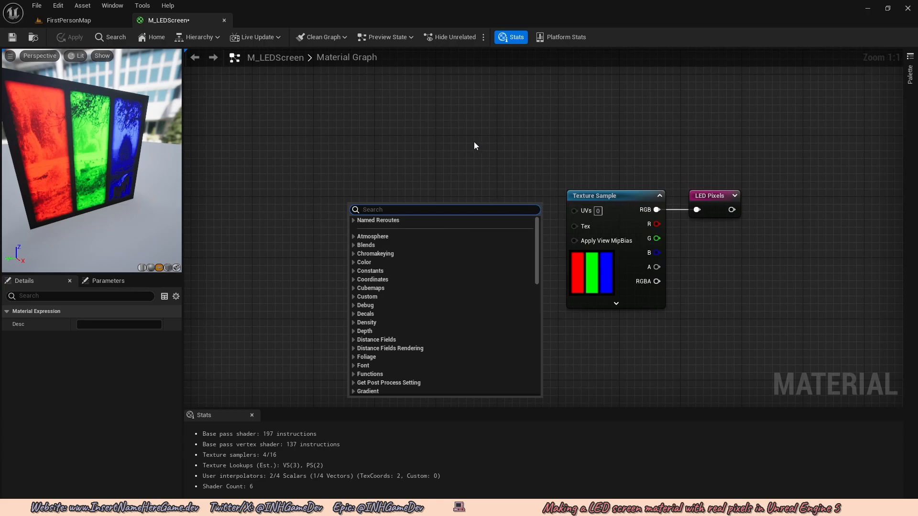
pyautogui.write('texture coord')
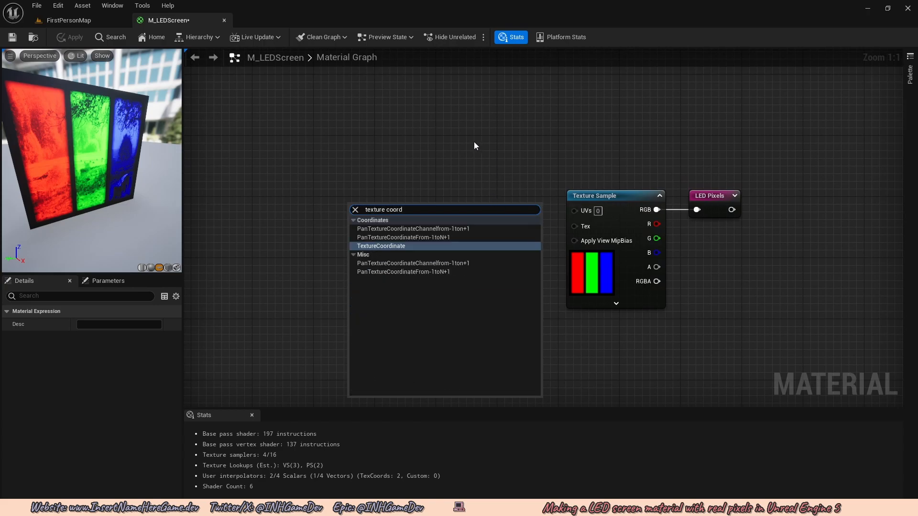
pyautogui.press('Return')
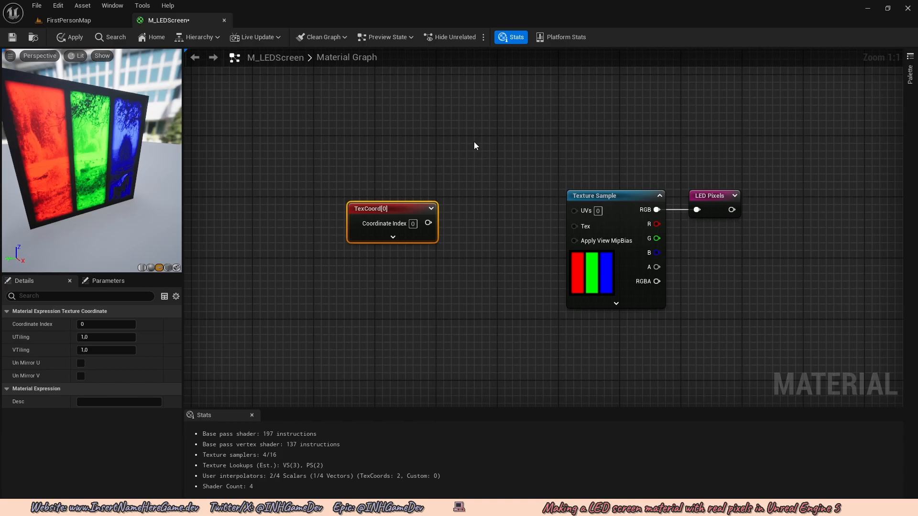
pyautogui.moveTo(428, 223); pyautogui.dragTo(574, 211)
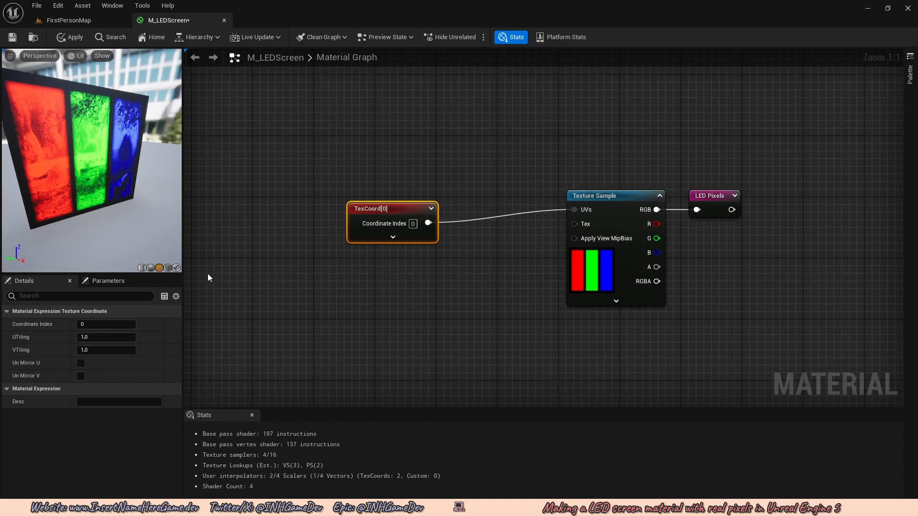
# - Set the TexCoord node's U and V tiling to 10 and view the repeated pixels in the preview
pyautogui.click(77, 337)
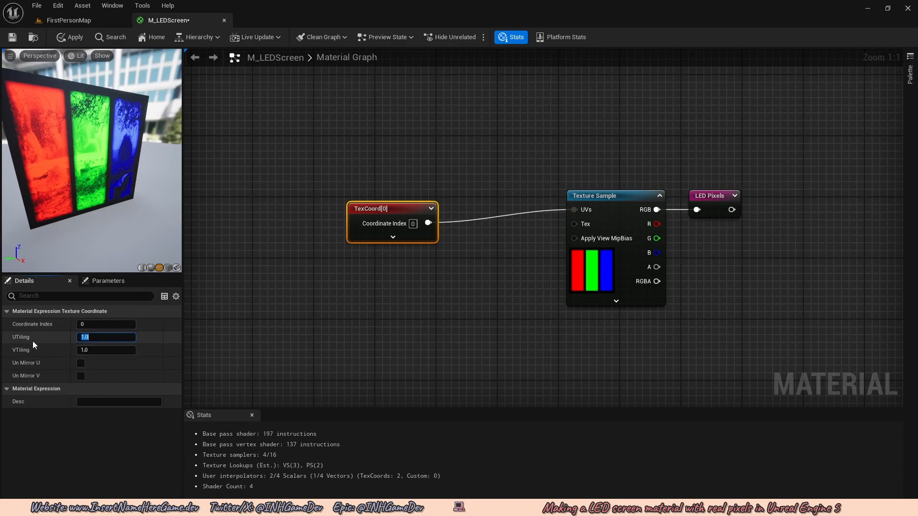
pyautogui.write('10')
pyautogui.press('Return')
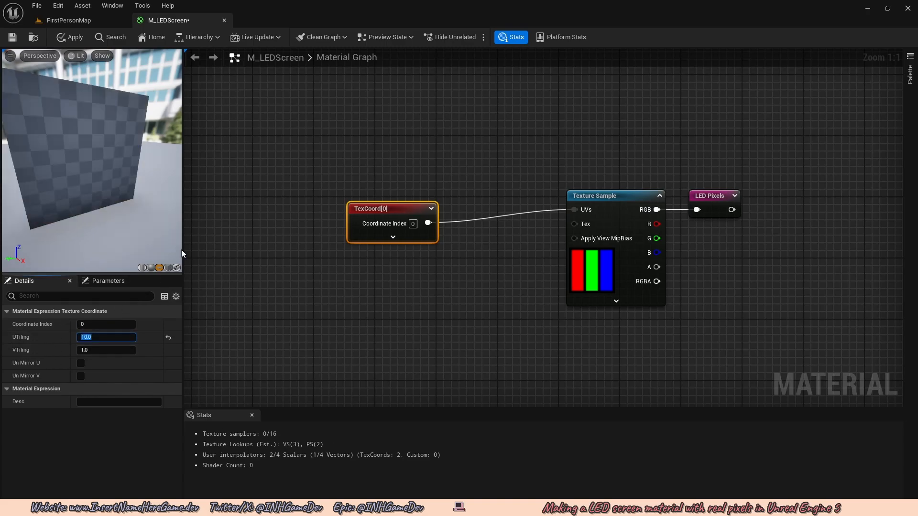
pyautogui.click(106, 350)
pyautogui.write('10')
pyautogui.press('Return')
pyautogui.moveTo(86, 181); pyautogui.dragTo(123, 152)
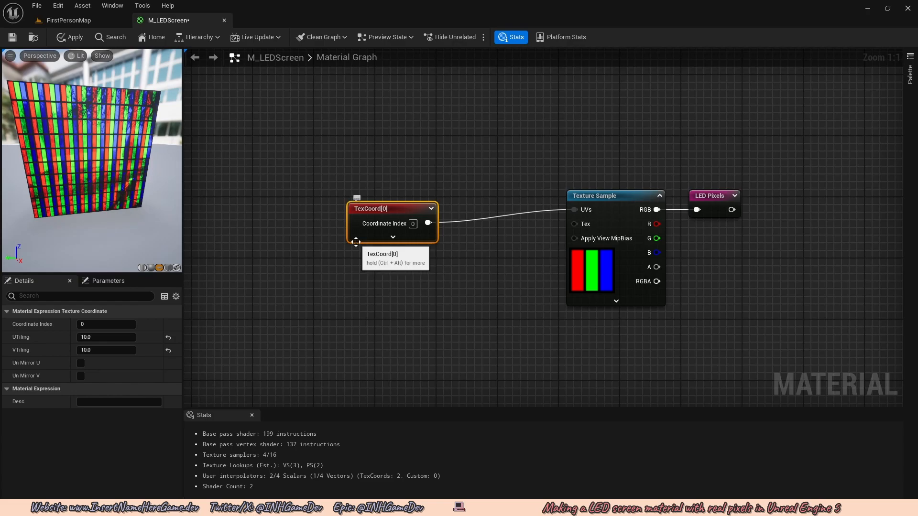
# - Reset the TexCoord node's U and V tiling to their defaults and disconnect it from the texture sample's UVs
pyautogui.moveTo(428, 223)
pyautogui.mouseDown()
pyautogui.moveTo(462, 254)
pyautogui.moveTo(420, 235)
pyautogui.mouseUp()
pyautogui.moveTo(421, 201); pyautogui.dragTo(386, 224, button='right')
pyautogui.moveTo(385, 226); pyautogui.dragTo(374, 221)
pyautogui.click(168, 338)
pyautogui.click(168, 350)
pyautogui.moveTo(462, 227); pyautogui.dragTo(475, 261, button='right')
pyautogui.keyDown('alt'); pyautogui.click(475, 261); pyautogui.keyUp('alt')
# - Move the TexCoord node farther away and insert a Multiply node between it and the T_LED texture sample's UVs input
pyautogui.moveTo(389, 256); pyautogui.dragTo(374, 248)
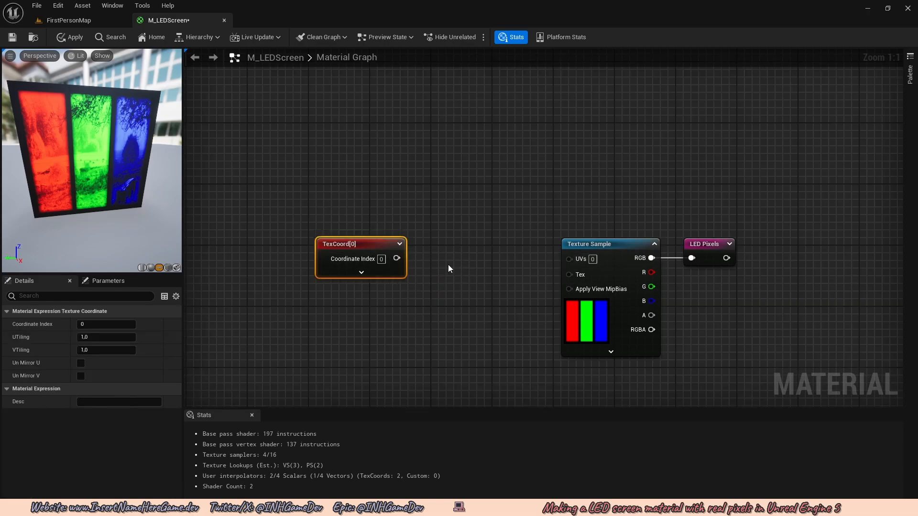
pyautogui.moveTo(470, 272); pyautogui.dragTo(548, 266, button='right')
pyautogui.moveTo(450, 241); pyautogui.dragTo(343, 241)
pyautogui.moveTo(368, 244); pyautogui.dragTo(488, 232, button='right')
pyautogui.moveTo(467, 231); pyautogui.dragTo(398, 231)
pyautogui.moveTo(507, 242); pyautogui.dragTo(443, 238, button='right')
pyautogui.click(443, 238)
pyautogui.moveTo(355, 236); pyautogui.dragTo(445, 239)
pyautogui.write('multip')
pyautogui.press('Return')
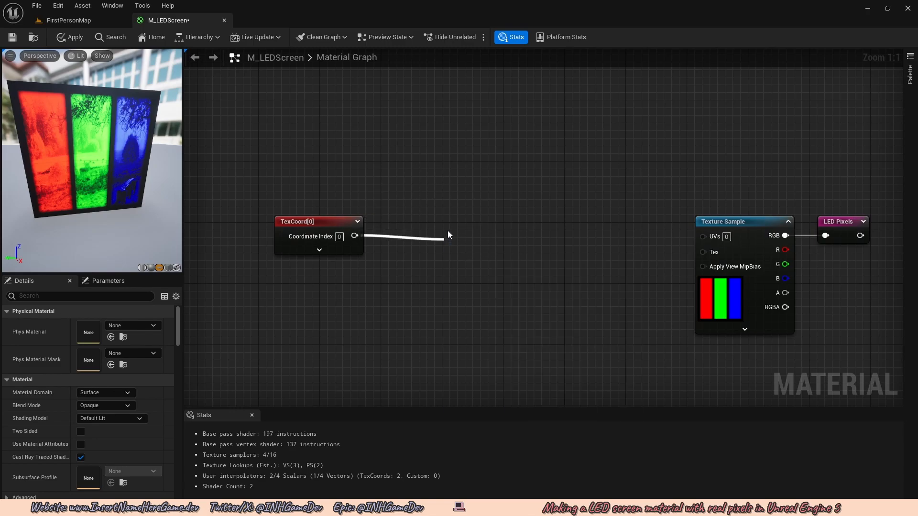
pyautogui.moveTo(487, 235); pyautogui.dragTo(703, 236)
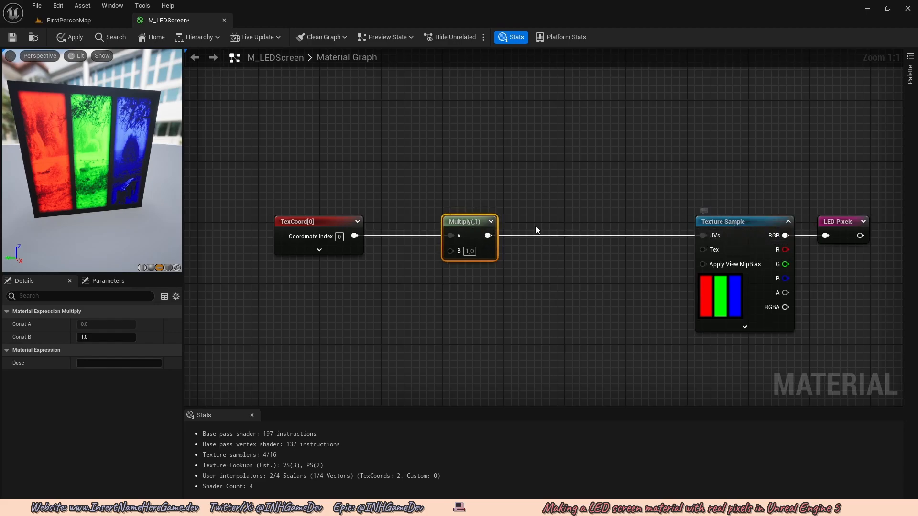
# - Try the values 10 and 100 for the Multiply node's B input and inspect the pixels up close in the preview
pyautogui.moveTo(505, 237); pyautogui.dragTo(528, 231, button='right')
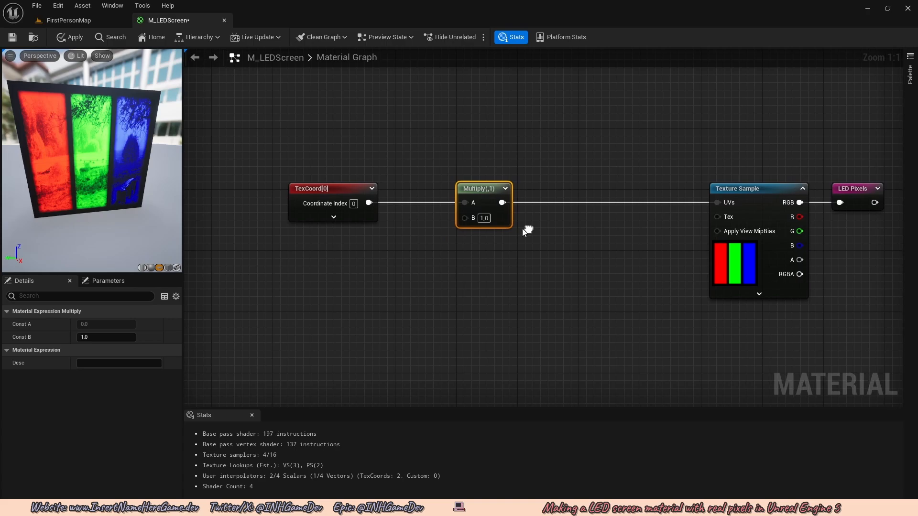
pyautogui.write('10')
pyautogui.press('Return')
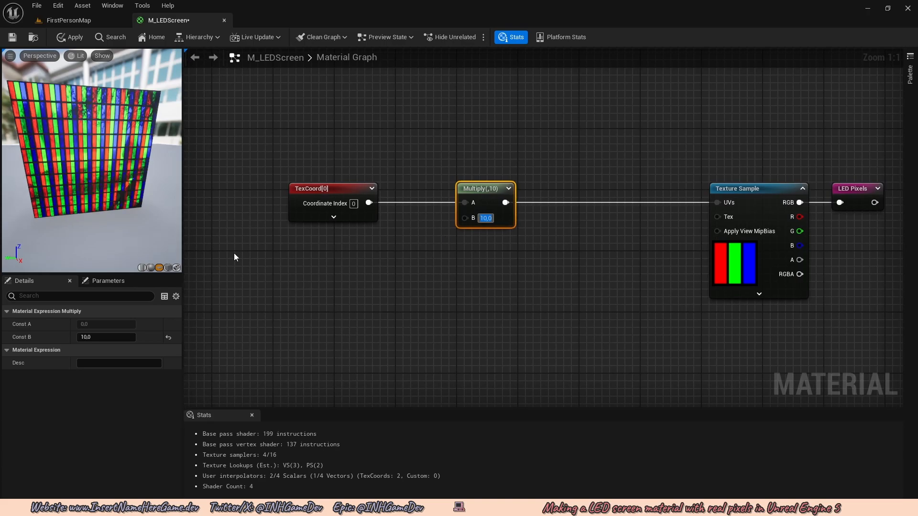
pyautogui.write('100')
pyautogui.press('Return')
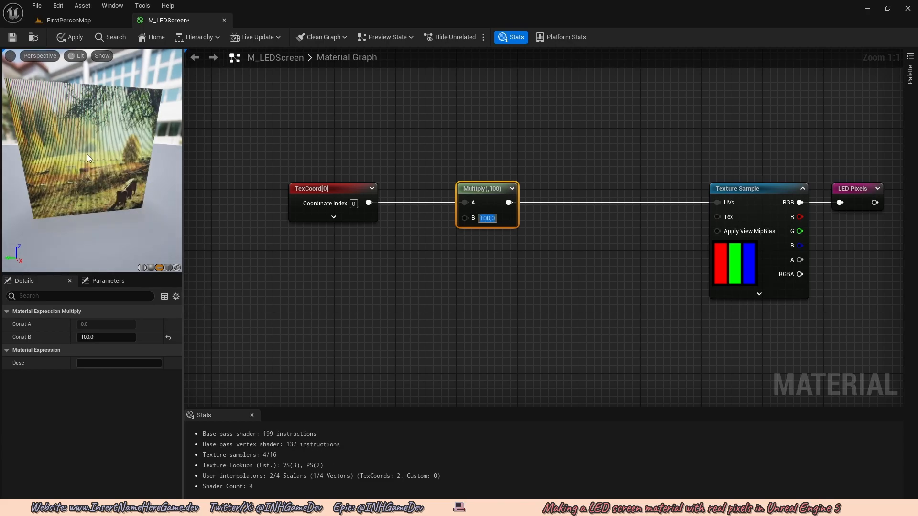
pyautogui.scroll(5, 87, 154)
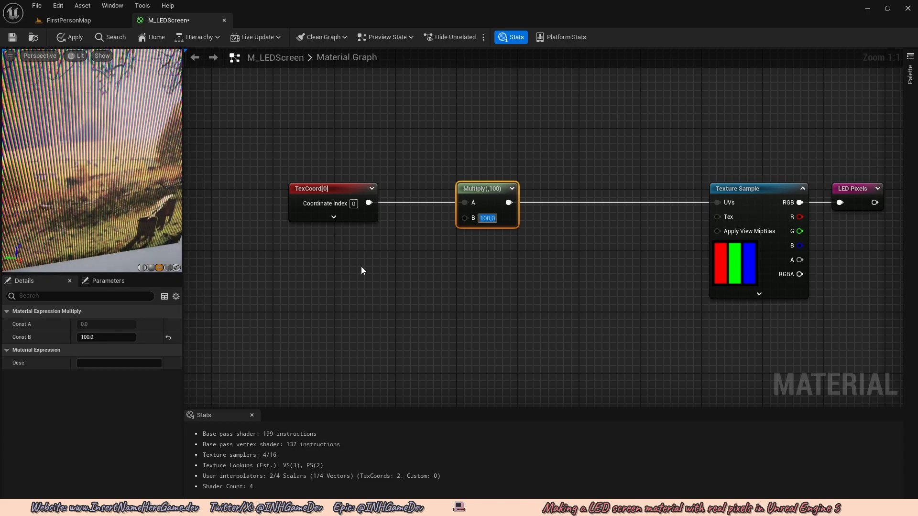
pyautogui.scroll(-5, 139, 218)
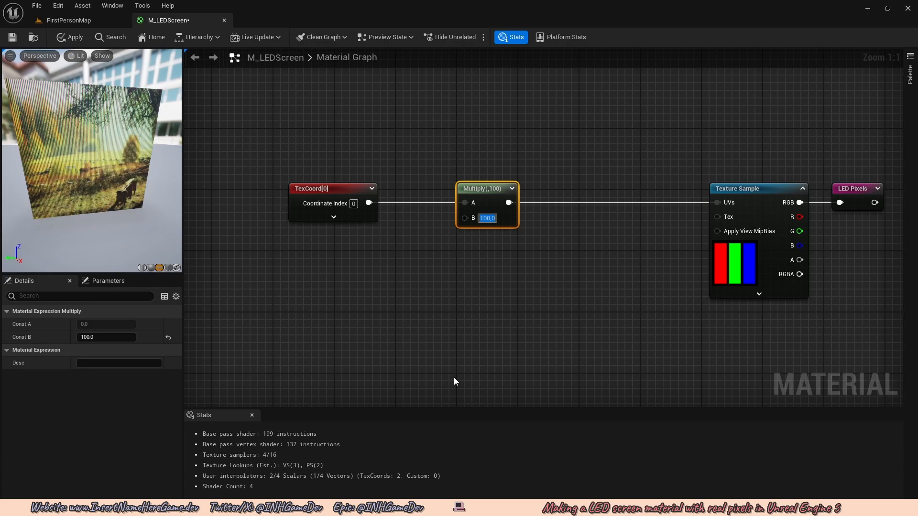
# - Add an AppendVector node connected to the Multiply node's B input and place it below the TexCoord wire
pyautogui.click(454, 377)
pyautogui.moveTo(466, 235); pyautogui.dragTo(463, 202, button='right')
pyautogui.moveTo(468, 186); pyautogui.dragTo(389, 272)
pyautogui.write('app')
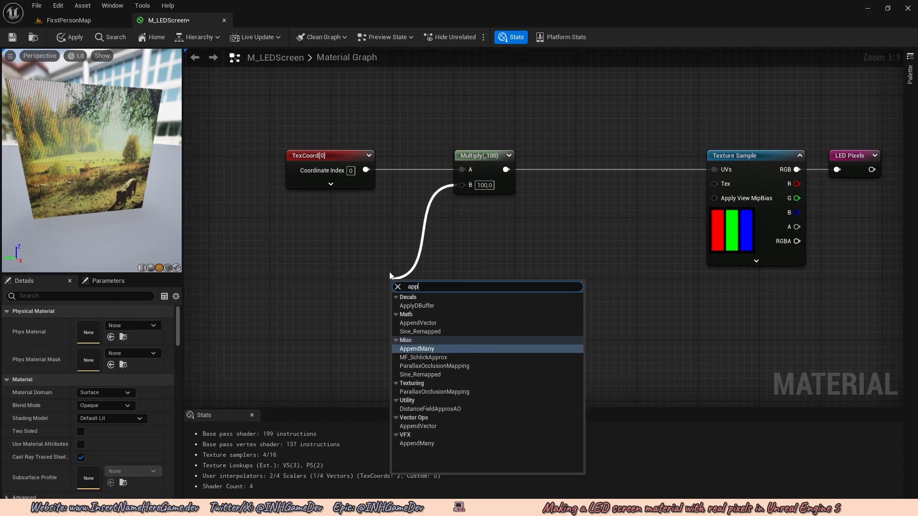
pyautogui.write('end')
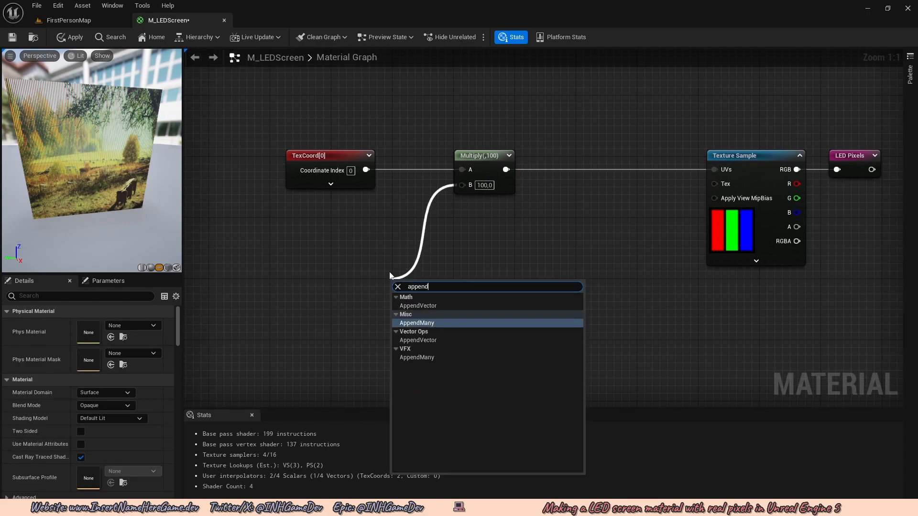
pyautogui.click(424, 307)
pyautogui.moveTo(416, 286); pyautogui.dragTo(451, 322, button='right')
pyautogui.moveTo(450, 322); pyautogui.dragTo(444, 269)
pyautogui.moveTo(486, 329); pyautogui.dragTo(521, 283, button='right')
pyautogui.moveTo(463, 235); pyautogui.dragTo(415, 210)
pyautogui.click(415, 214)
pyautogui.moveTo(465, 248); pyautogui.dragTo(431, 303)
pyautogui.moveTo(401, 277); pyautogui.dragTo(412, 251, button='right')
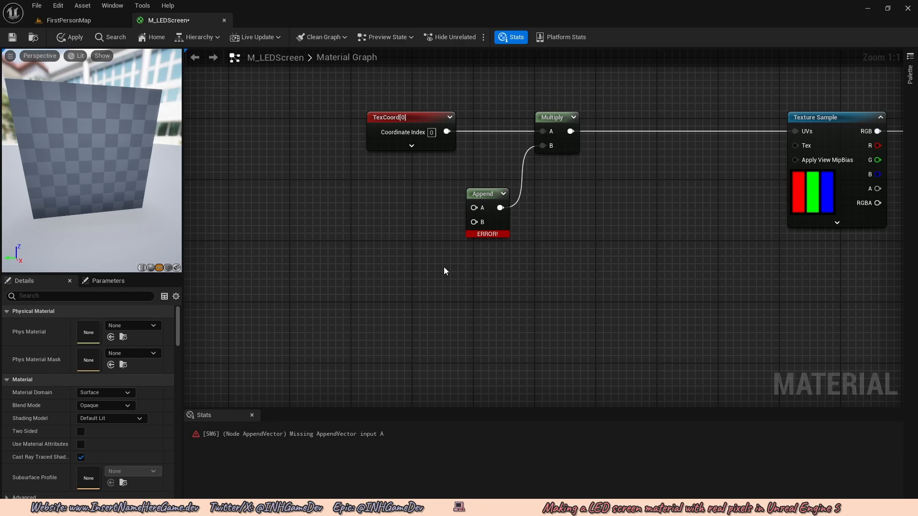
# - Add a Constant, convert it to a parameter named Screen Res X, and connect it to the Append node's A input
pyautogui.moveTo(445, 268); pyautogui.dragTo(486, 315, button='right')
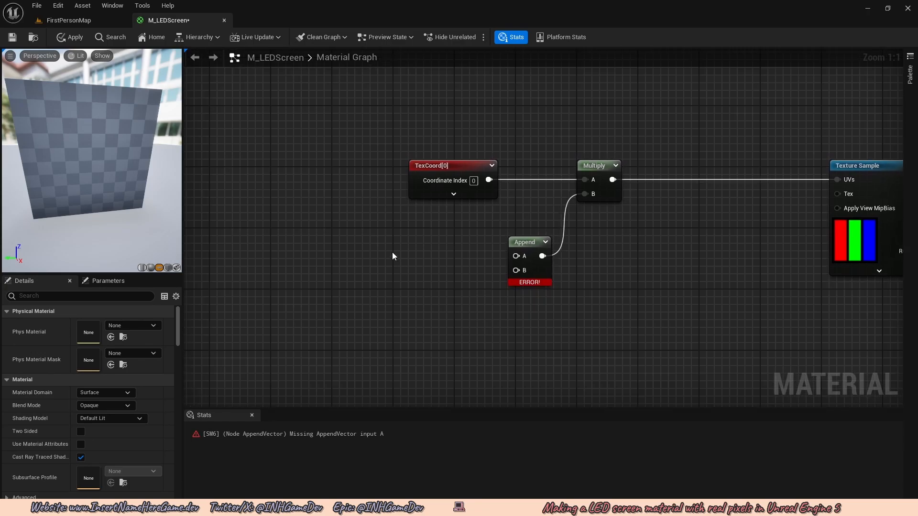
pyautogui.click(412, 237)
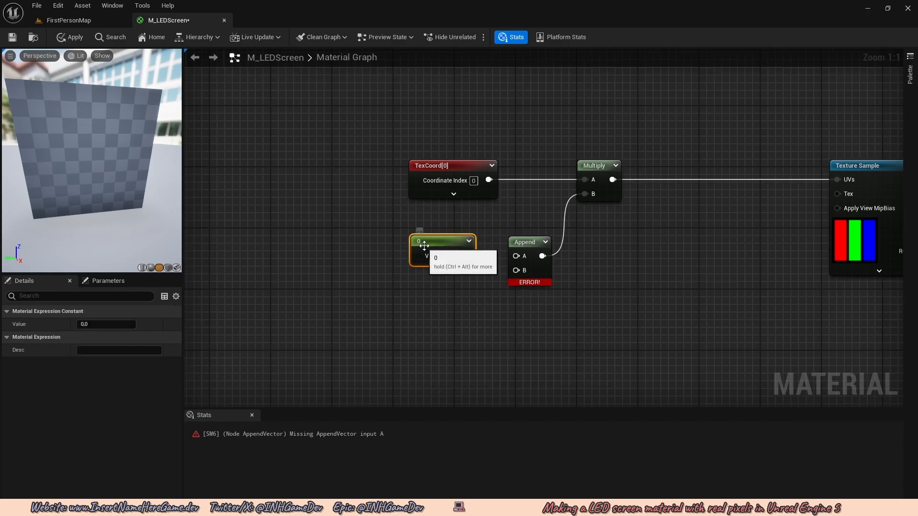
pyautogui.rightClick(427, 246)
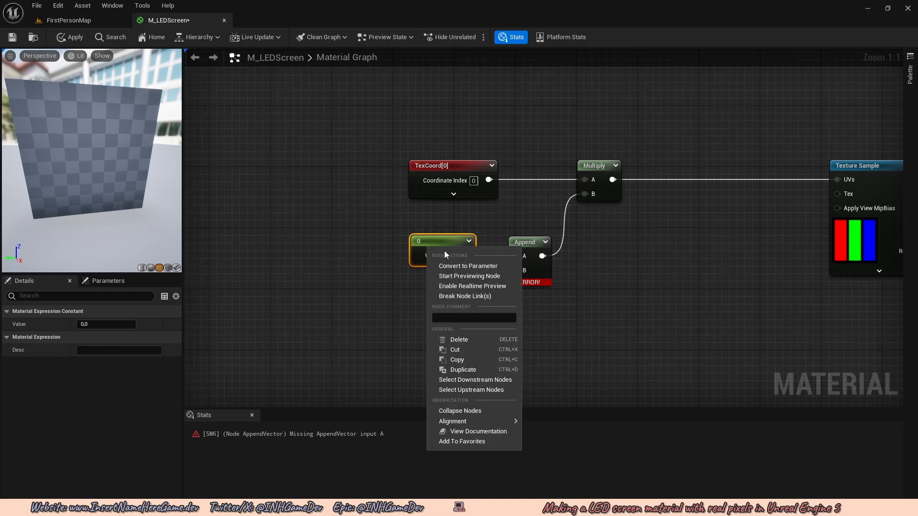
pyautogui.click(469, 265)
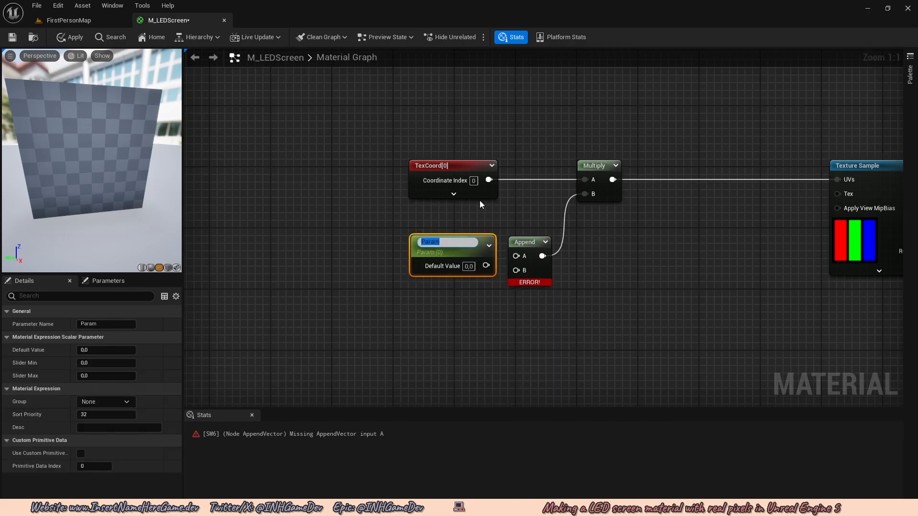
pyautogui.write('Scrr')
pyautogui.press('BackSpace')
pyautogui.write('een Res X')
pyautogui.press('Return')
pyautogui.moveTo(486, 262); pyautogui.dragTo(467, 241)
# - Duplicate the Screen Res X parameter, connect the copy to the Append node's B input, and rename it Screen Res Y
pyautogui.moveTo(485, 299); pyautogui.dragTo(488, 261, button='right')
pyautogui.rightClick(450, 193)
pyautogui.click(397, 261)
pyautogui.click(437, 198)
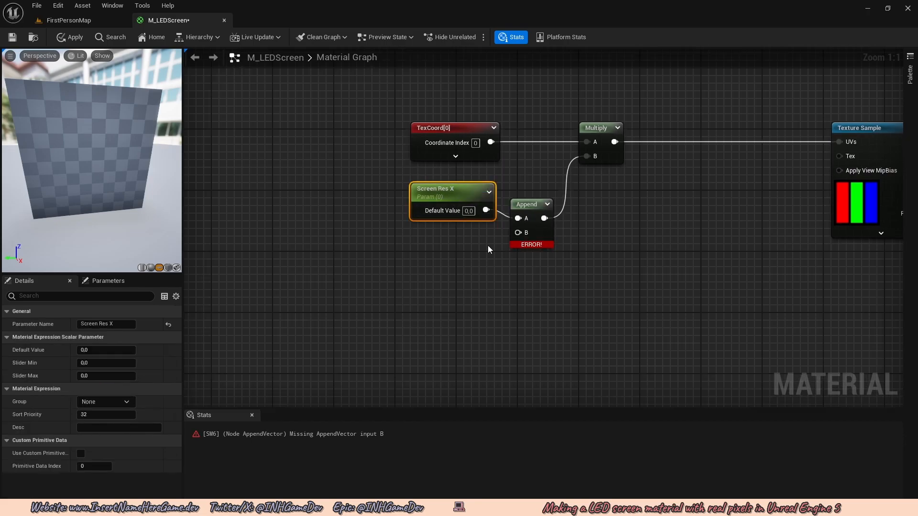
pyautogui.hotkey('ctrl', 'd')
pyautogui.moveTo(554, 255); pyautogui.dragTo(519, 237)
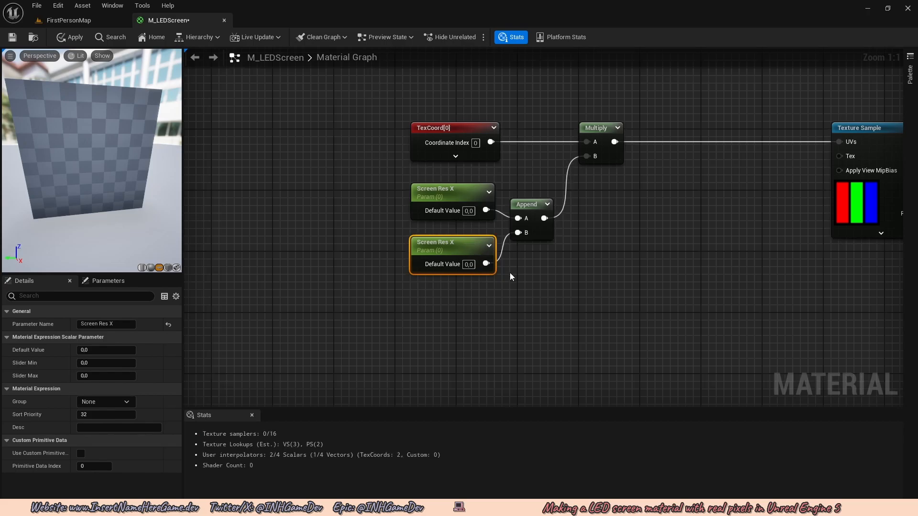
pyautogui.click(127, 324)
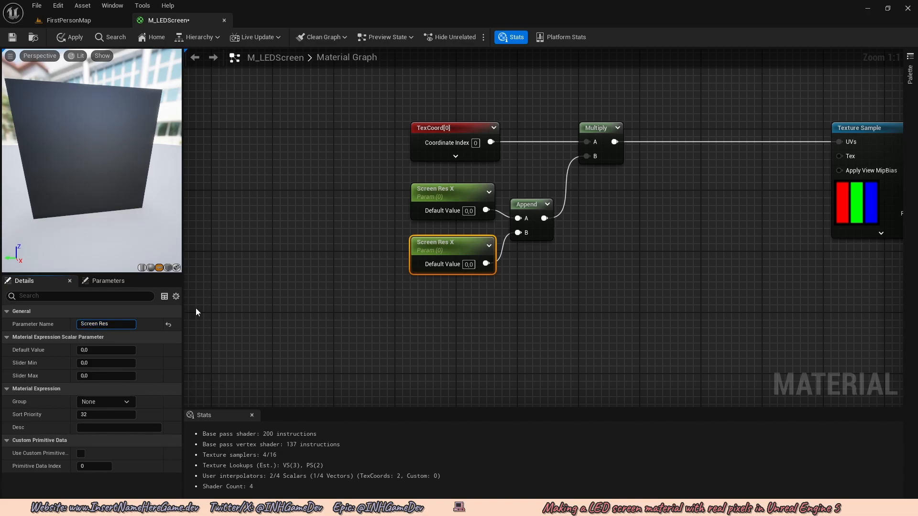
pyautogui.press('Return')
pyautogui.moveTo(107, 171); pyautogui.dragTo(134, 167)
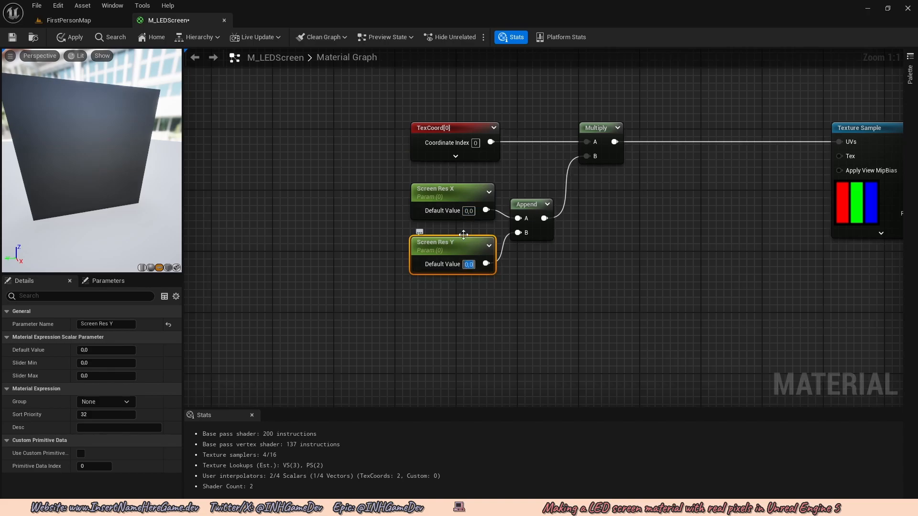
# - Open the T_LEDScreen texture from the content drawer, check its resolution, and return to the M_LEDScreen material
pyautogui.click(473, 210)
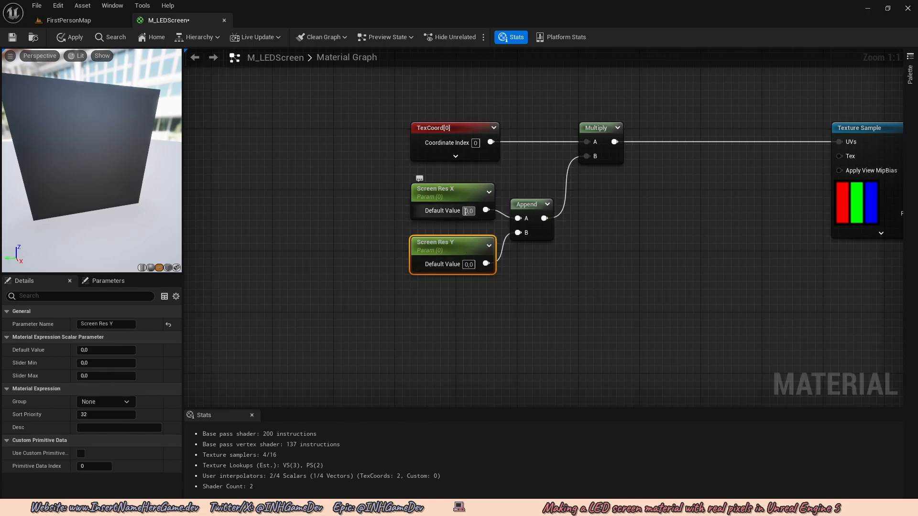
pyautogui.press('BackSpace')
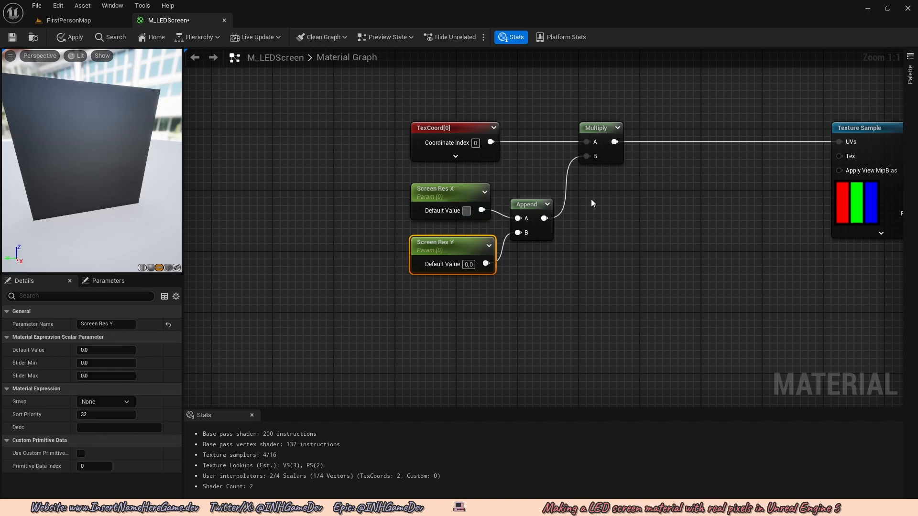
pyautogui.click(587, 245)
pyautogui.hotkey('ctrl', 'space')
pyautogui.doubleClick(444, 402)
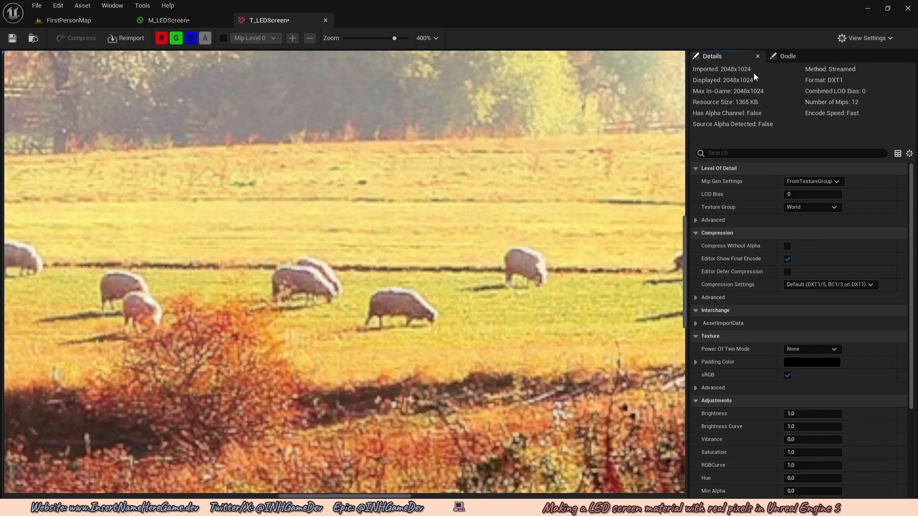
pyautogui.click(191, 20)
# - Set the default values of Screen Res X to 2048 and Screen Res Y to 1024
pyautogui.scroll(1, 449, 223)
pyautogui.click(447, 221)
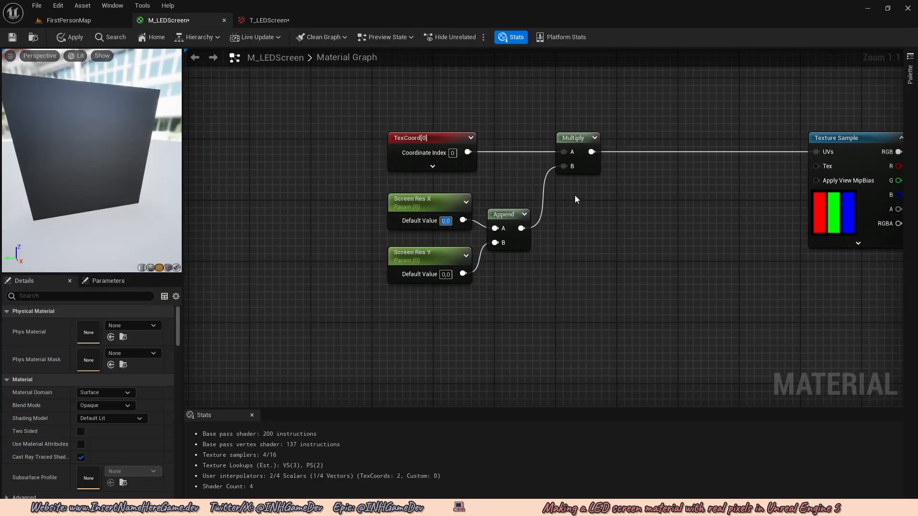
pyautogui.press('BackSpace')
pyautogui.write('2048')
pyautogui.click(446, 274)
pyautogui.press('BackSpace')
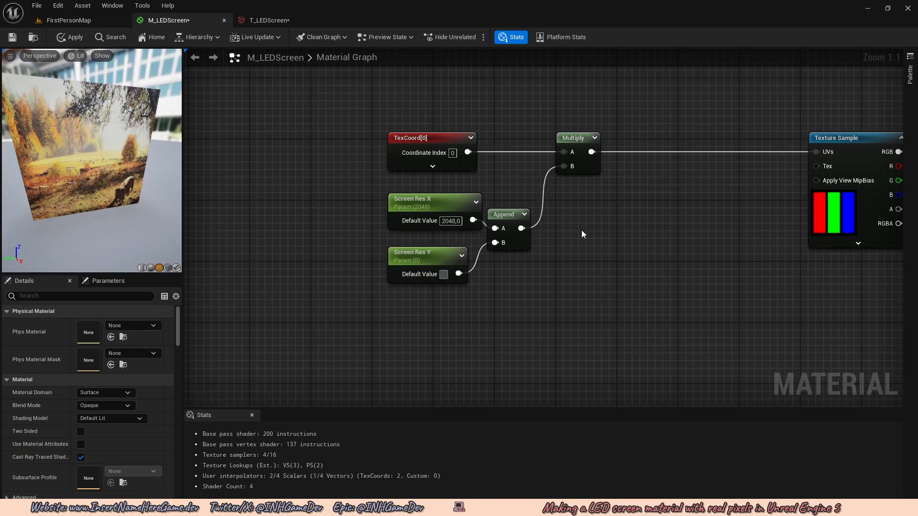
pyautogui.write('1024')
pyautogui.press('Return')
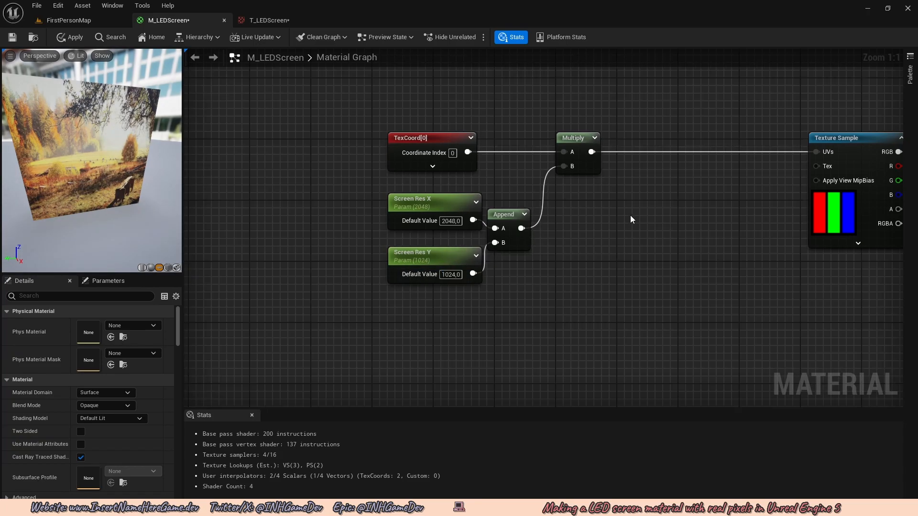
# - Convert the T_LED texture sample to a parameter named LED Pixel Texture
pyautogui.scroll(-3, 630, 220)
pyautogui.moveTo(543, 244); pyautogui.dragTo(466, 269, button='right')
pyautogui.scroll(1, 453, 252)
pyautogui.scroll(2, 465, 269)
pyautogui.moveTo(527, 261); pyautogui.dragTo(416, 252, button='right')
pyautogui.click(506, 242)
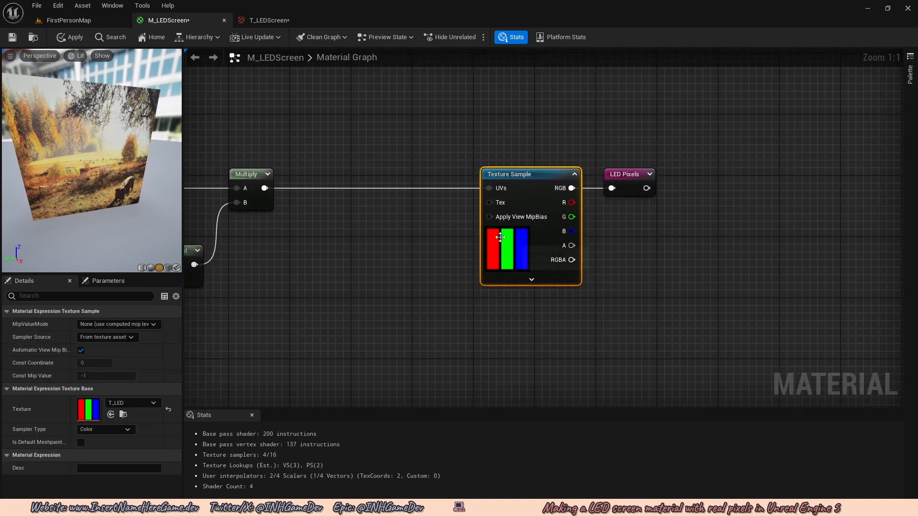
pyautogui.moveTo(528, 251); pyautogui.dragTo(549, 269, button='right')
pyautogui.rightClick(549, 269)
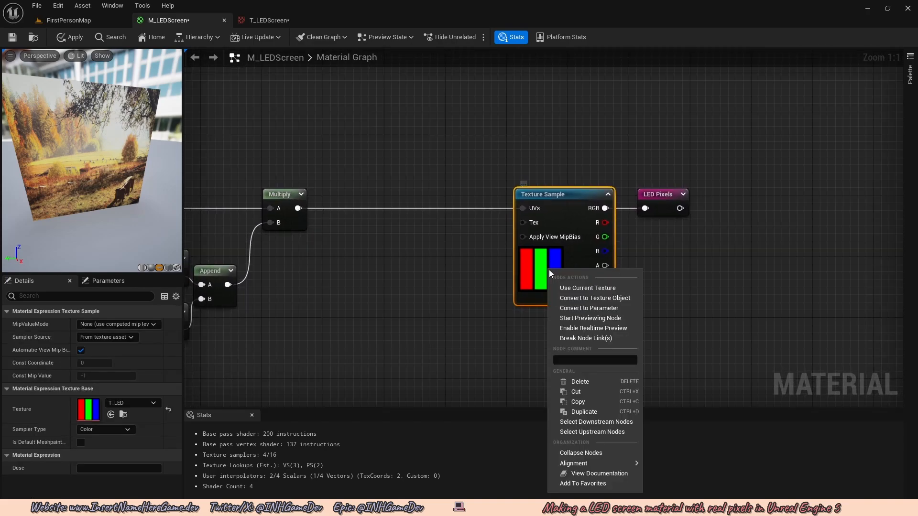
pyautogui.click(598, 308)
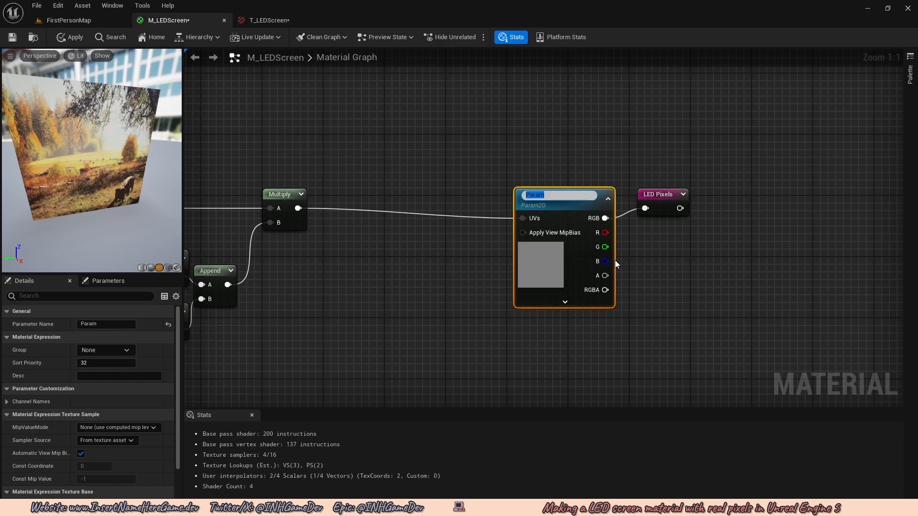
pyautogui.press('BackSpace')
pyautogui.write('LED Pixel Texture')
pyautogui.press('Return')
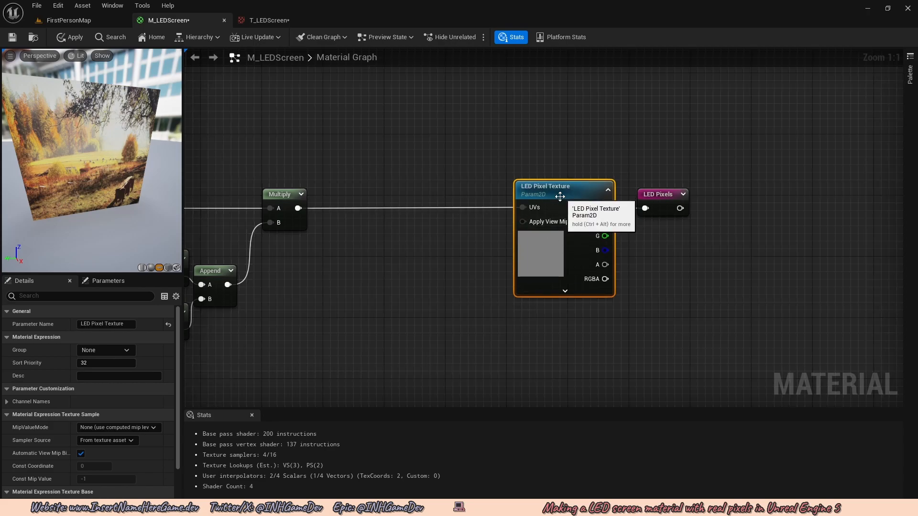
# - Convert the landscape image's Texture Sample feeding LED Screen Base to a parameter named LED Screen Base Texture
pyautogui.click(435, 236)
pyautogui.scroll(-2, 582, 274)
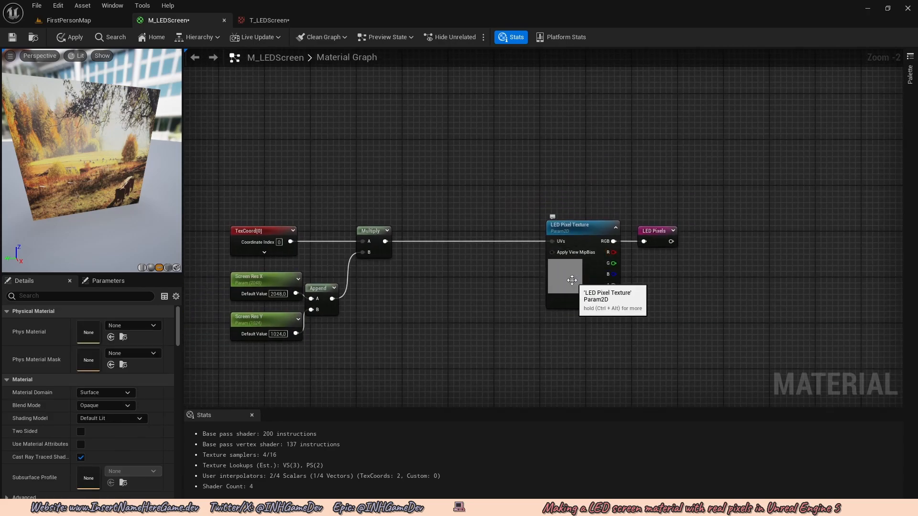
pyautogui.scroll(-2, 584, 268)
pyautogui.moveTo(579, 235); pyautogui.dragTo(518, 349, button='right')
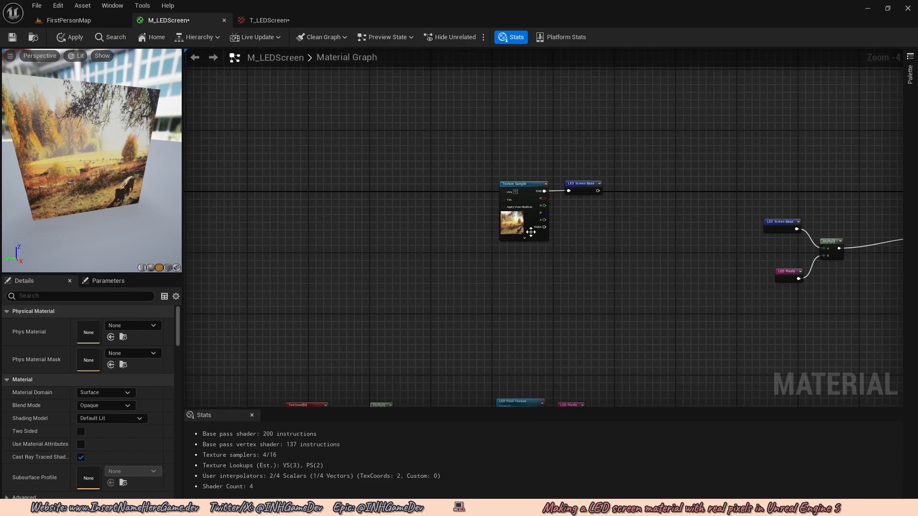
pyautogui.scroll(4, 530, 223)
pyautogui.moveTo(498, 219); pyautogui.dragTo(482, 237, button='right')
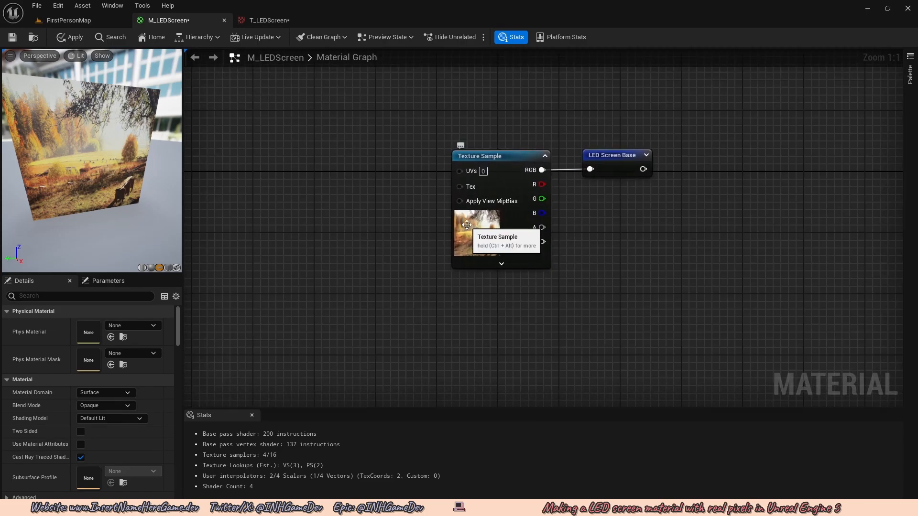
pyautogui.rightClick(479, 224)
pyautogui.click(518, 261)
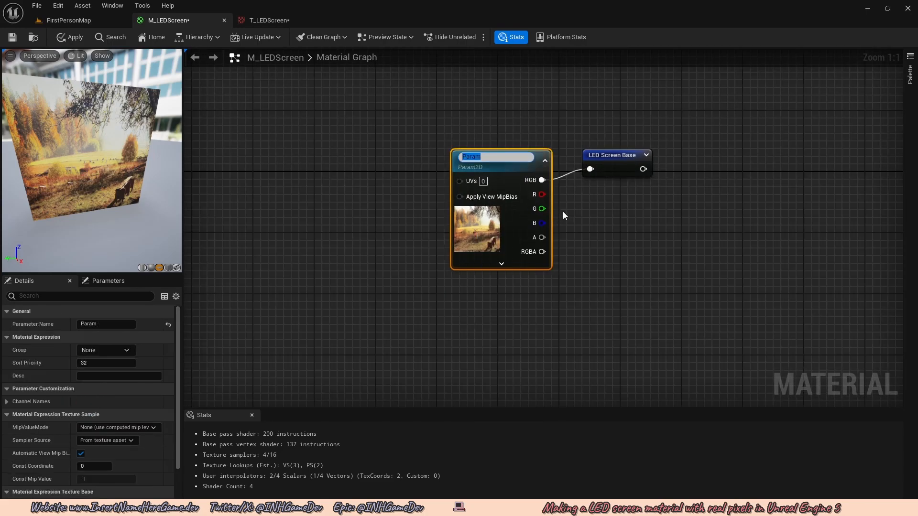
pyautogui.write('LED Screen Base Text')
pyautogui.write('ure')
pyautogui.press('Return')
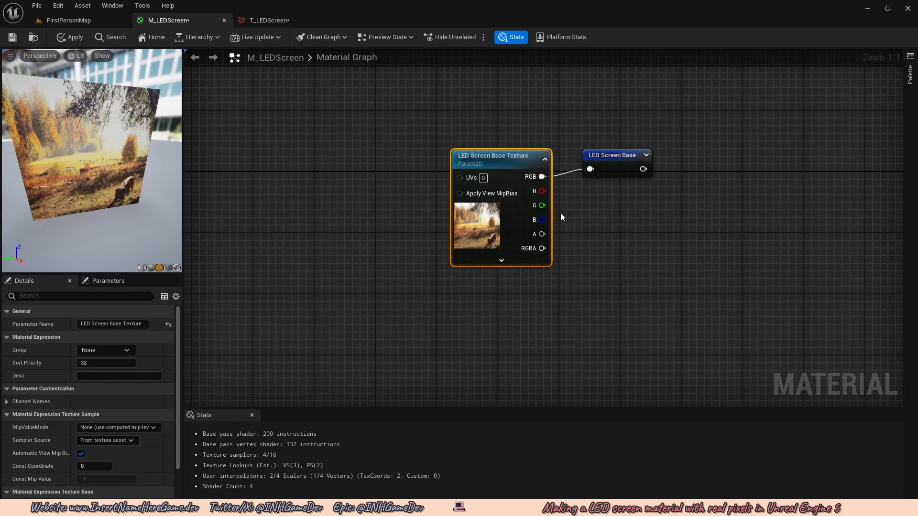
# - Examine the pixel tiling nodes and take a close look at the LED surface in the material preview
pyautogui.scroll(-5, 590, 286)
pyautogui.moveTo(485, 342); pyautogui.dragTo(524, 207, button='right')
pyautogui.scroll(4, 524, 208)
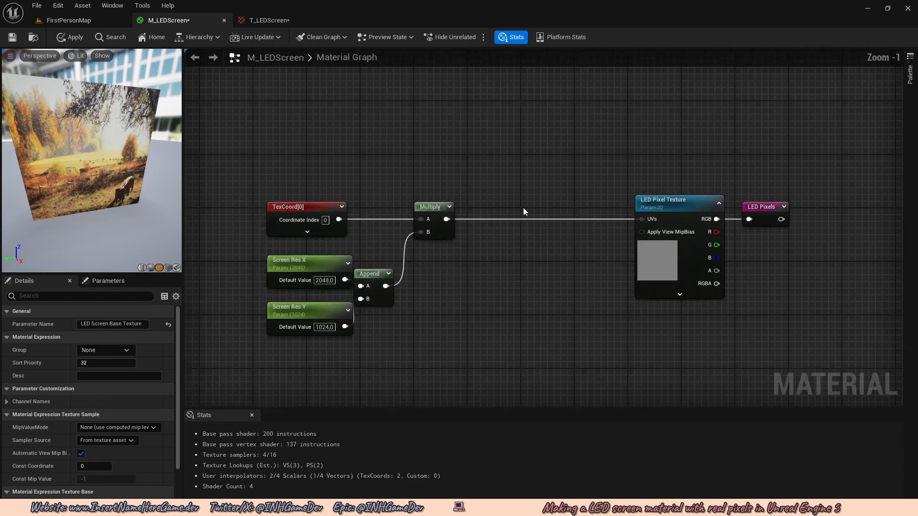
pyautogui.moveTo(534, 257); pyautogui.dragTo(552, 259, button='right')
pyautogui.click(538, 259)
pyautogui.moveTo(110, 186)
pyautogui.mouseDown()
pyautogui.moveTo(121, 181)
pyautogui.moveTo(58, 168)
pyautogui.moveTo(99, 182)
pyautogui.mouseUp()
pyautogui.scroll(5, 99, 182)
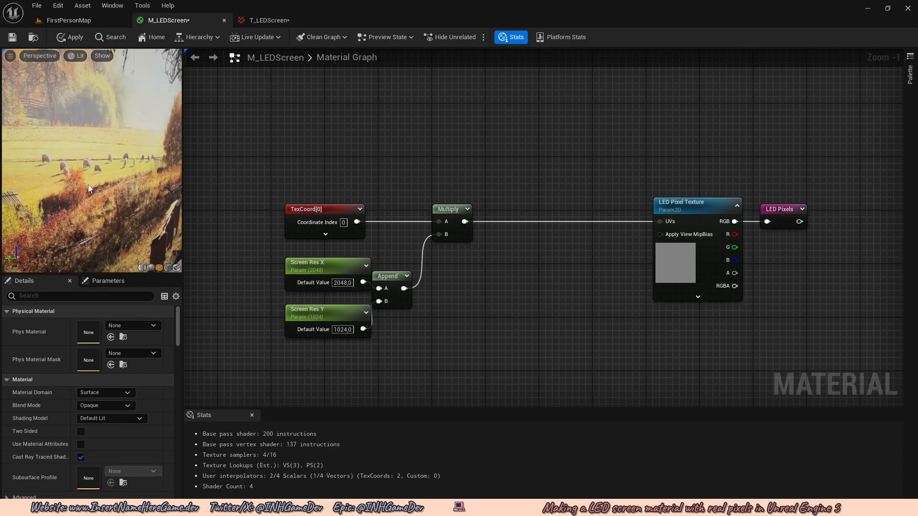
pyautogui.scroll(3, 84, 181)
pyautogui.scroll(-3, 85, 182)
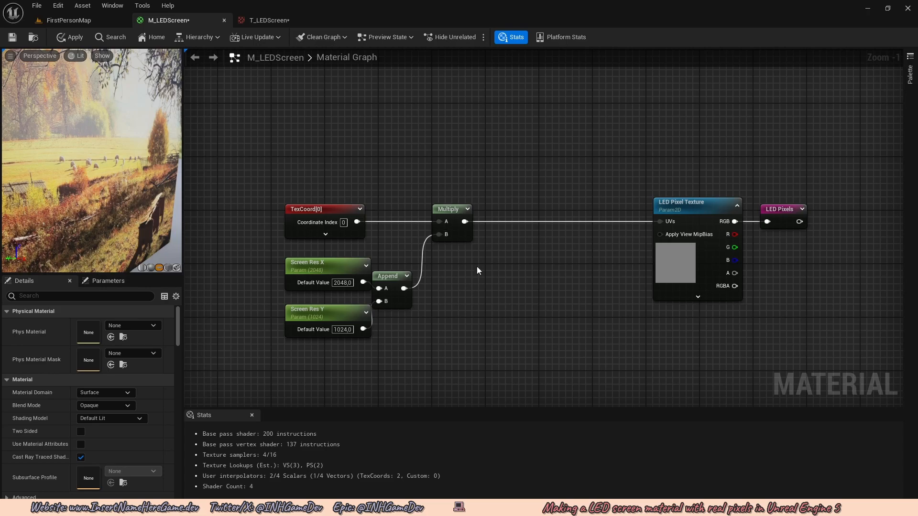
pyautogui.moveTo(317, 283); pyautogui.dragTo(295, 258, button='right')
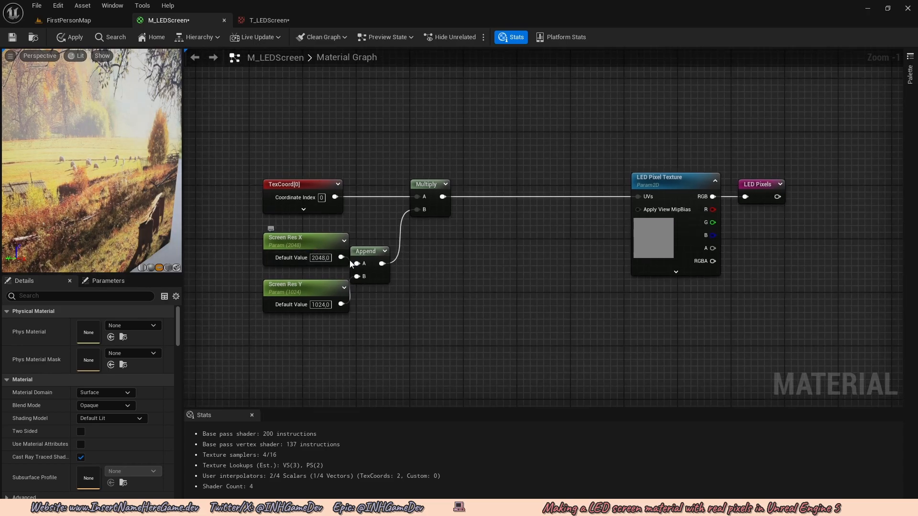
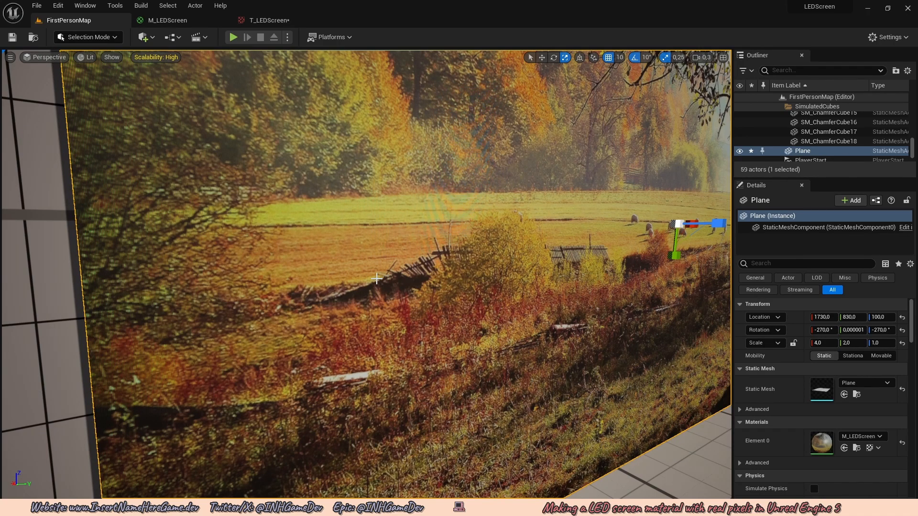
# - Open the T_LED texture from the content drawer and set its Compression Settings to UserInterface2D (RGBA)
pyautogui.moveTo(376, 278); pyautogui.dragTo(375, 281, button='right')
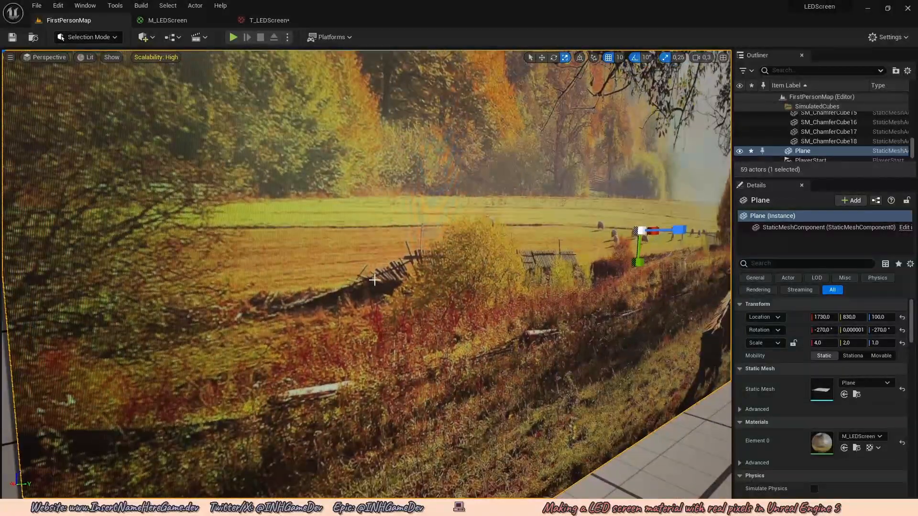
pyautogui.hotkey('ctrl', 'space')
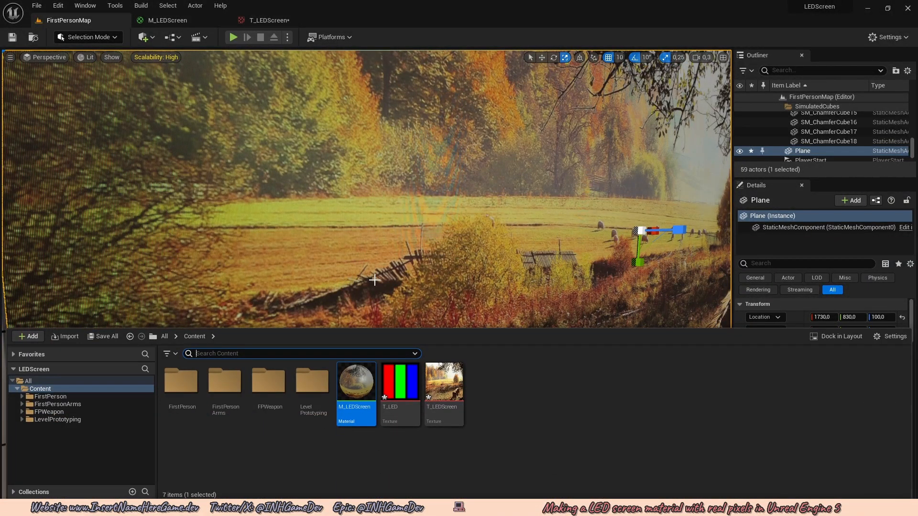
pyautogui.doubleClick(406, 380)
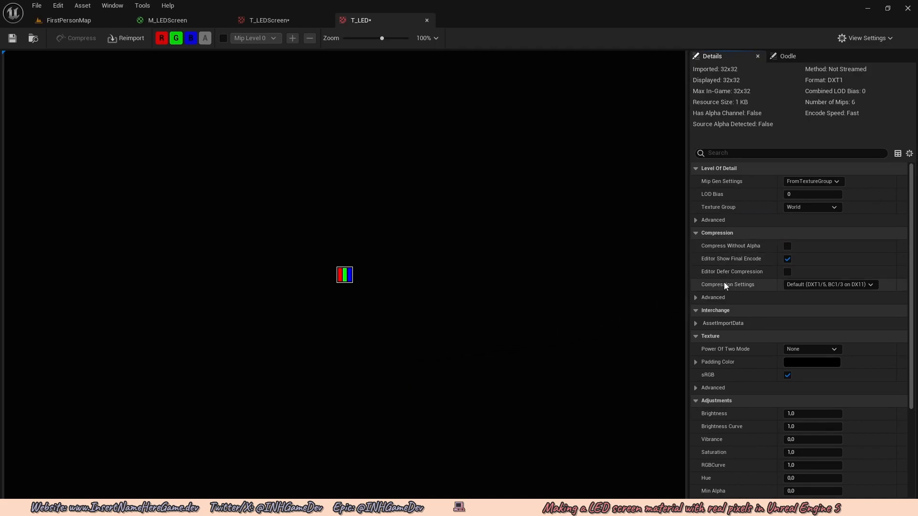
pyautogui.click(805, 286)
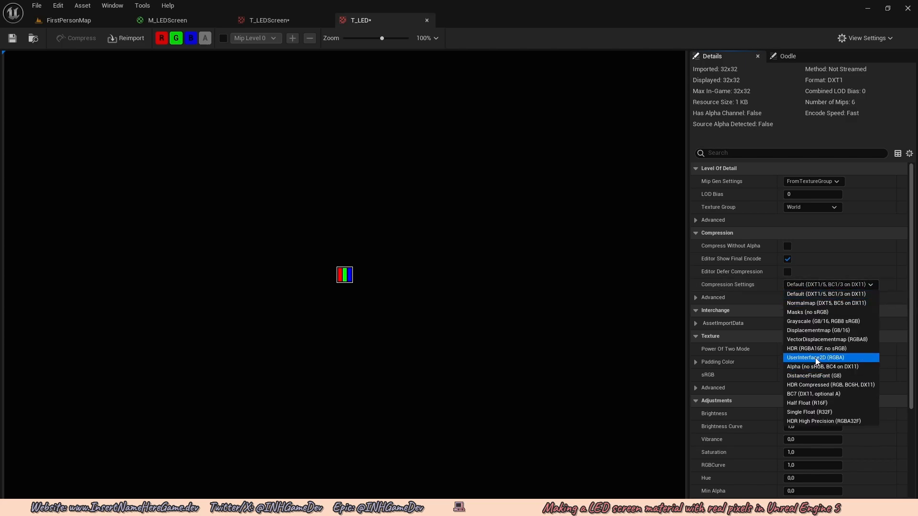
pyautogui.click(816, 359)
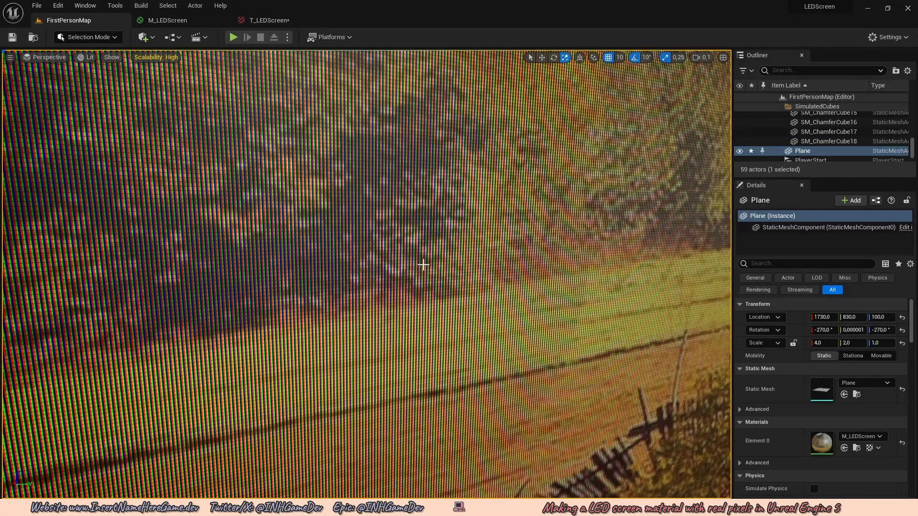
# - In M_LEDScreen, halve the default values to 1024 for Screen Res X and 512 for Screen Res Y, and apply the material
pyautogui.click(169, 20)
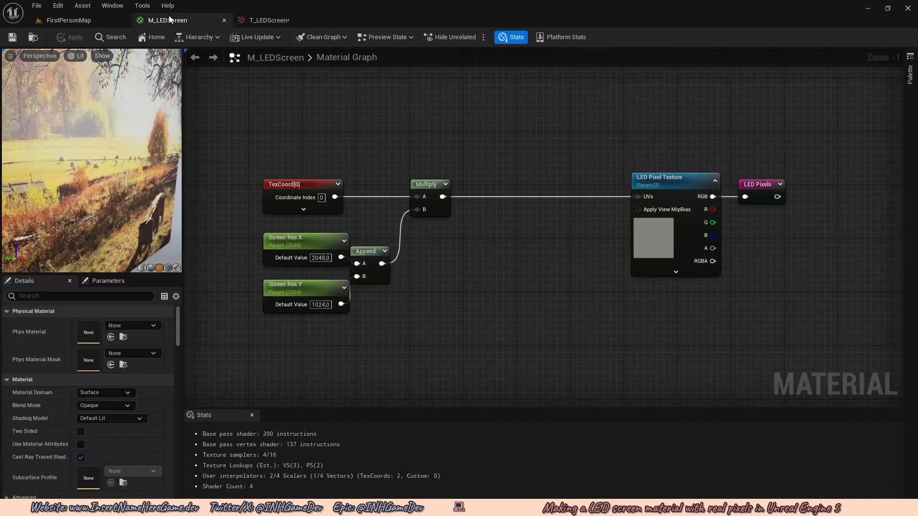
pyautogui.scroll(1, 397, 274)
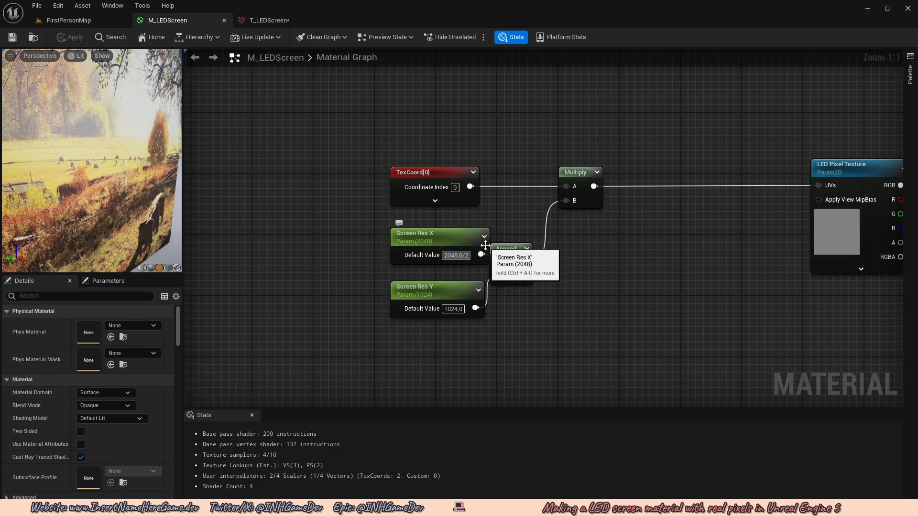
pyautogui.click(447, 256)
pyautogui.write('1024')
pyautogui.press('Return')
pyautogui.click(452, 309)
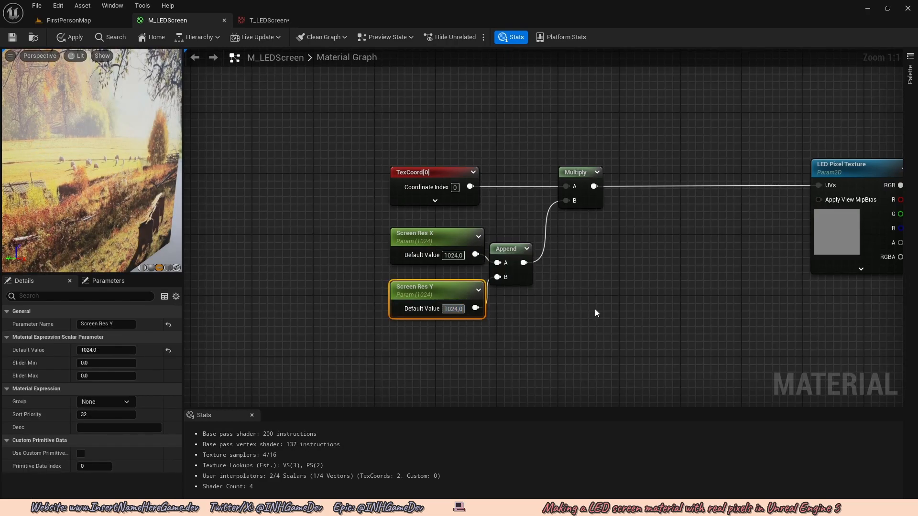
pyautogui.write('/2')
pyautogui.press('Return')
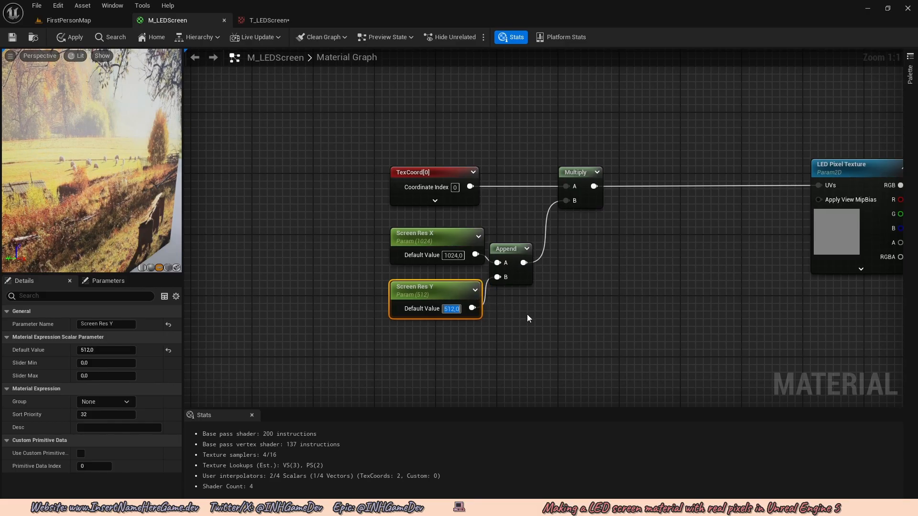
pyautogui.click(75, 38)
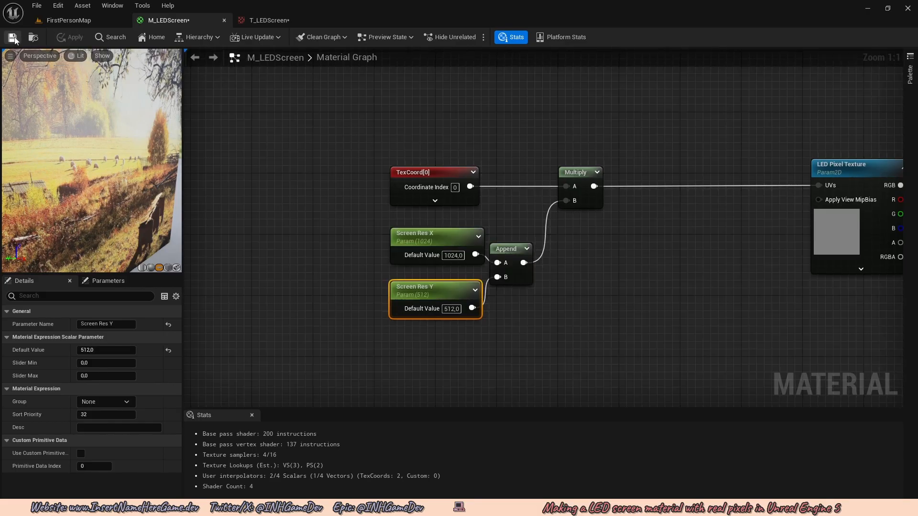
# - Inspect the LED pixels on the plane in FirstPersonMap from up close
pyautogui.click(68, 20)
pyautogui.press('s')
pyautogui.press('w')
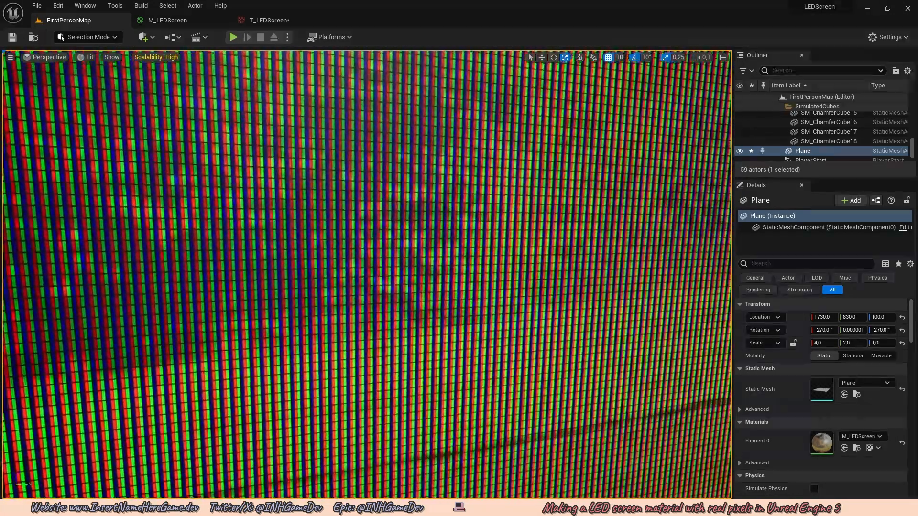
pyautogui.press('w')
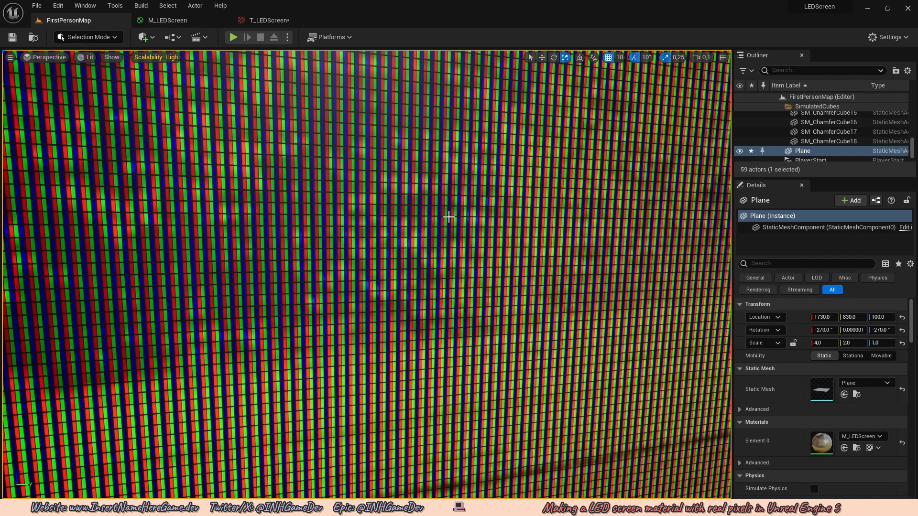
pyautogui.scroll(-3, 448, 217)
# - Open the T_LEDScreen texture from the content drawer and set its advanced Filter option to Nearest
pyautogui.hotkey('ctrl', 'space')
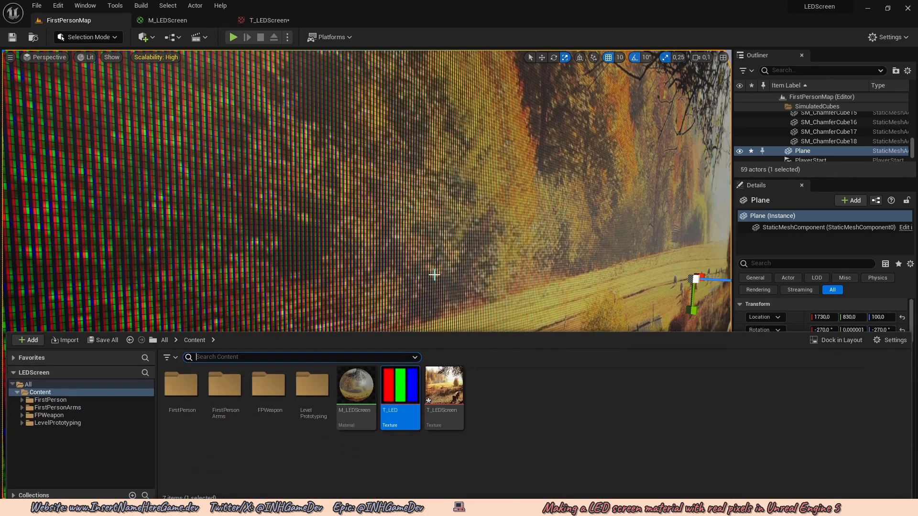
pyautogui.doubleClick(445, 389)
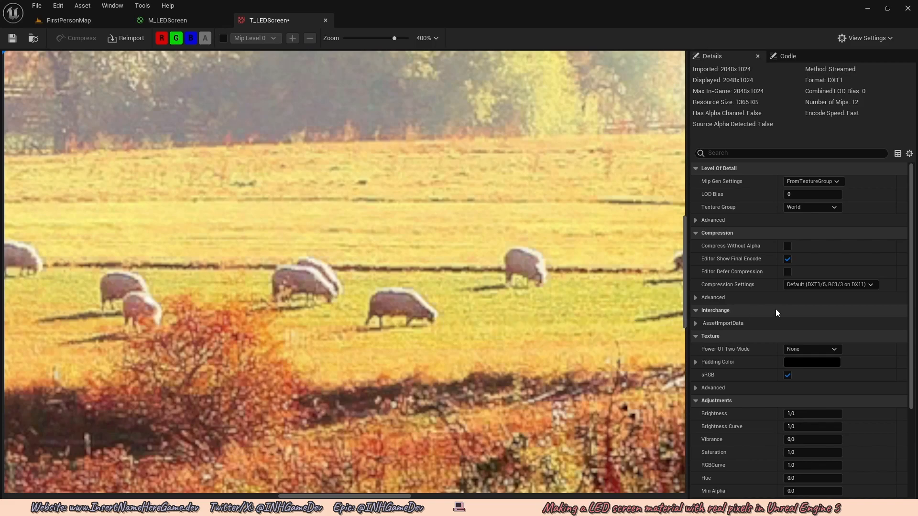
pyautogui.scroll(-1, 736, 314)
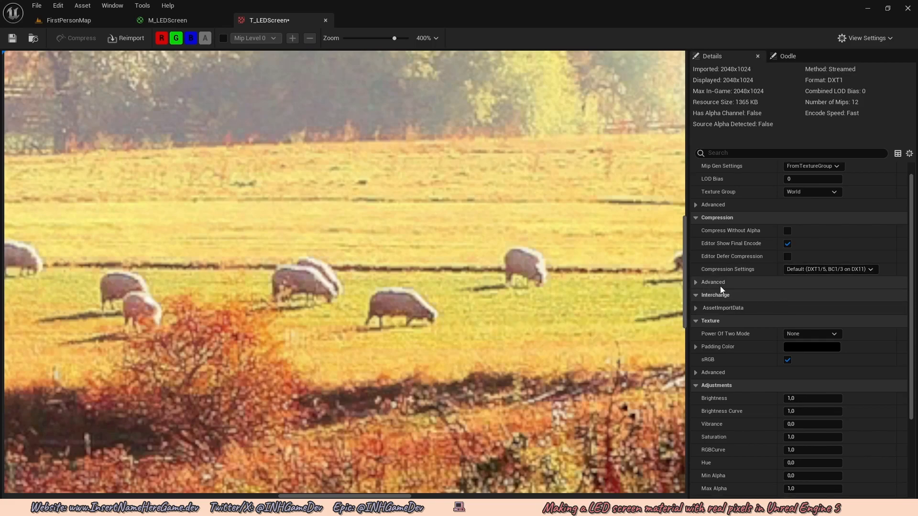
pyautogui.scroll(-6, 721, 287)
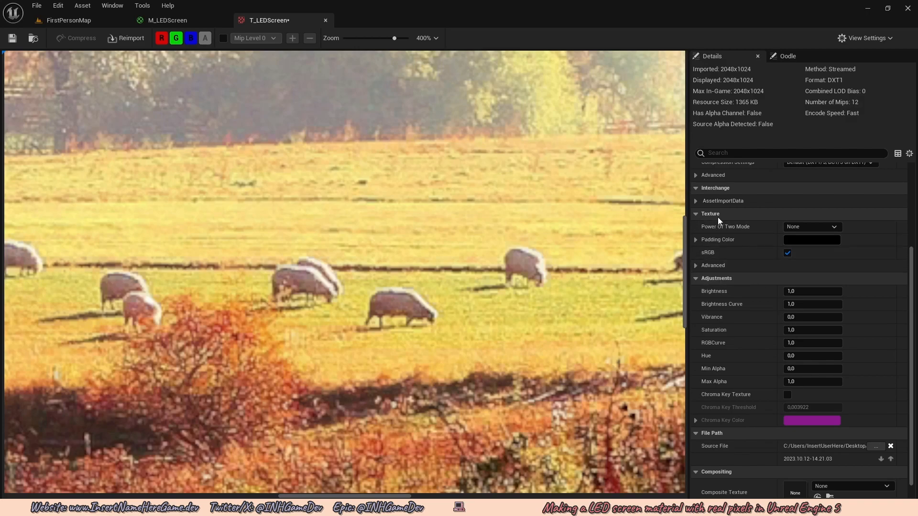
pyautogui.click(696, 267)
pyautogui.scroll(-2, 712, 273)
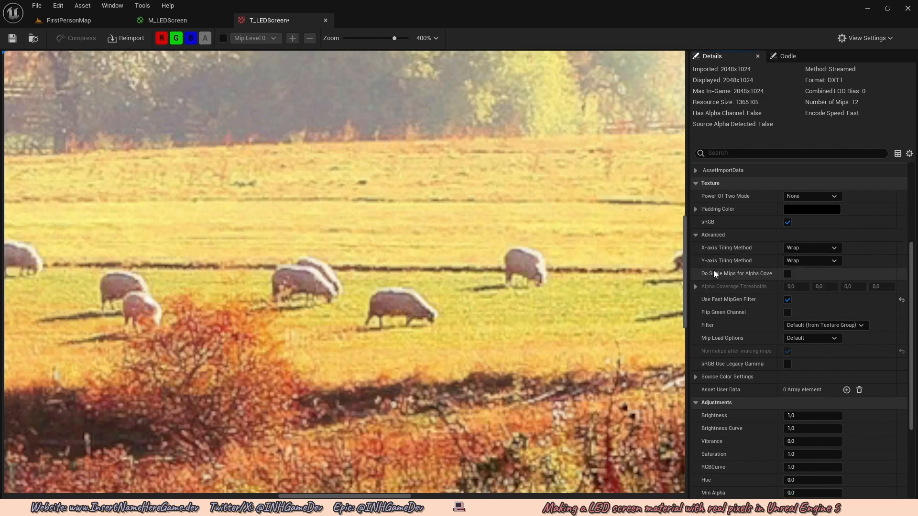
pyautogui.scroll(-1, 738, 318)
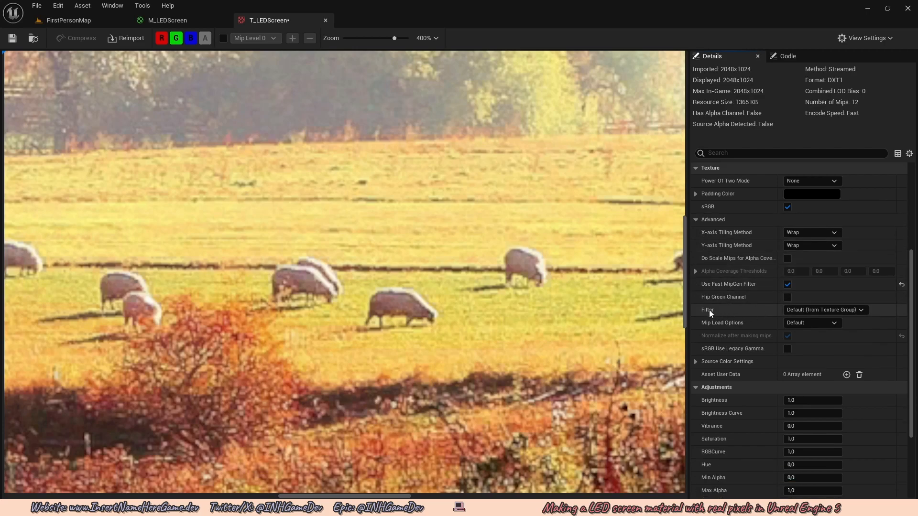
pyautogui.click(808, 310)
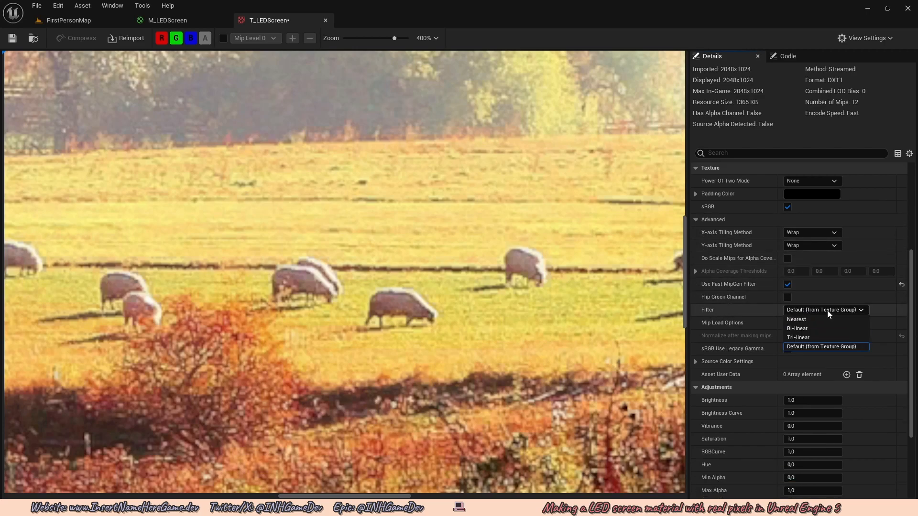
pyautogui.click(803, 319)
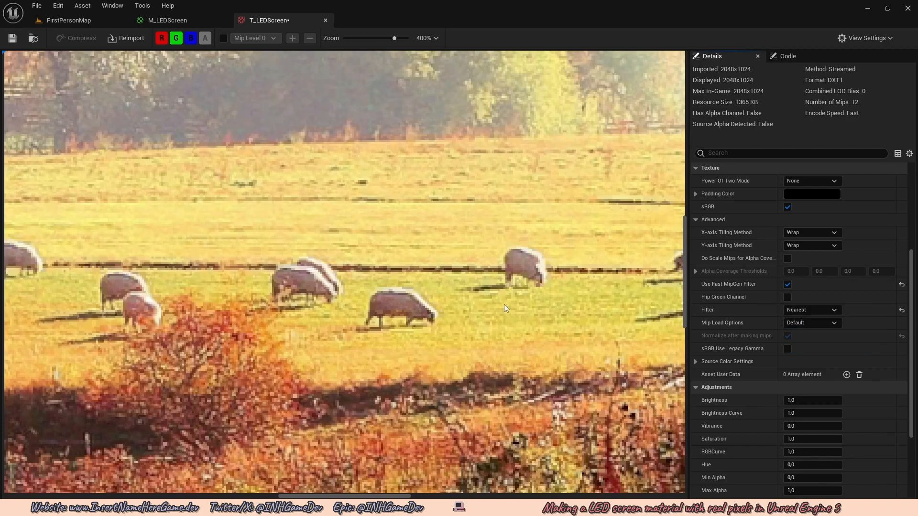
# - Check the T_LEDScreen image at high zoom, save the texture, and view the plane in FirstPersonMap
pyautogui.scroll(2, 505, 308)
pyautogui.scroll(-4, 476, 311)
pyautogui.scroll(4, 469, 287)
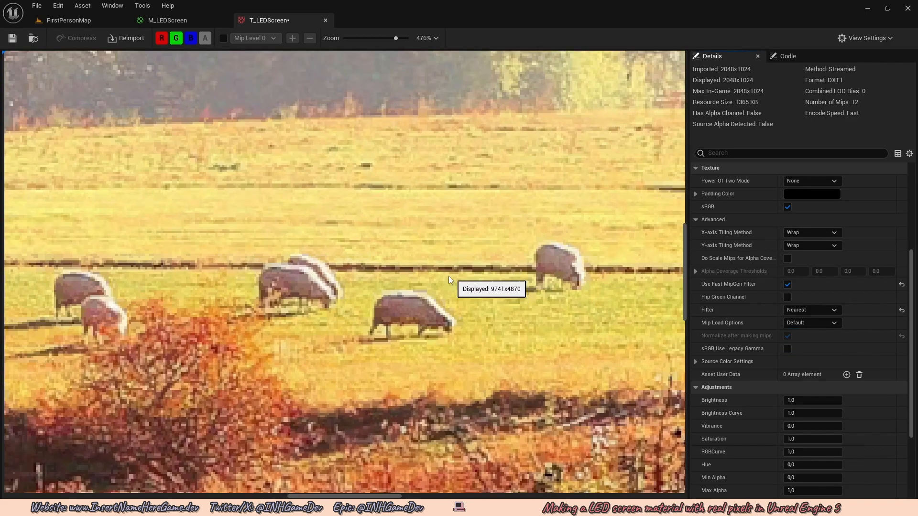
pyautogui.click(13, 37)
pyautogui.click(67, 20)
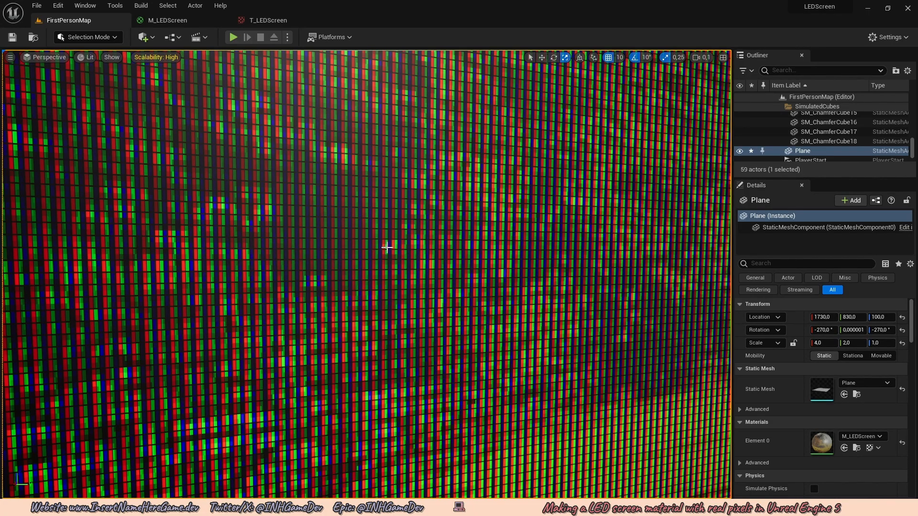
pyautogui.press('s')
pyautogui.moveTo(389, 246); pyautogui.dragTo(341, 188, button='right')
# - Double the M_LEDScreen default values to 2048 for Screen Res X and 1024 for Screen Res Y, and return to FirstPersonMap
pyautogui.click(174, 21)
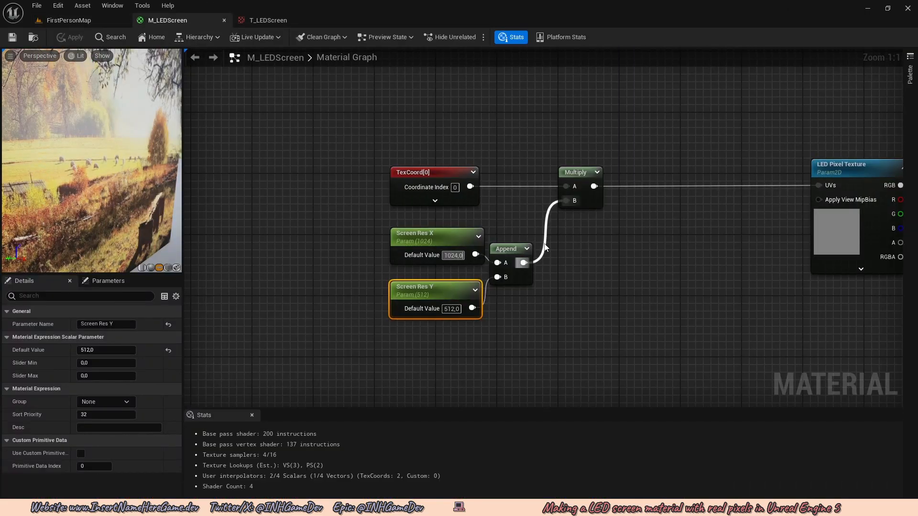
pyautogui.write('*2')
pyautogui.press('Return')
pyautogui.click(459, 309)
pyautogui.write('*')
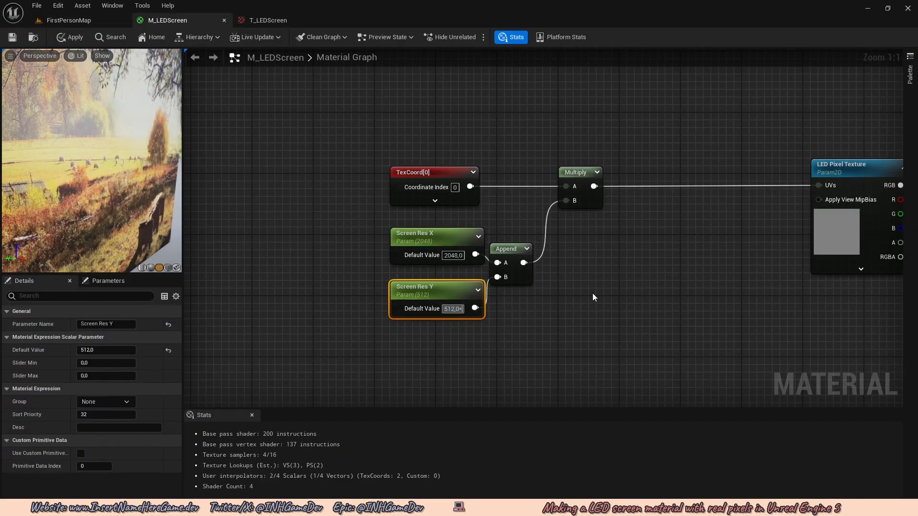
pyautogui.write('2')
pyautogui.press('Return')
pyautogui.click(81, 20)
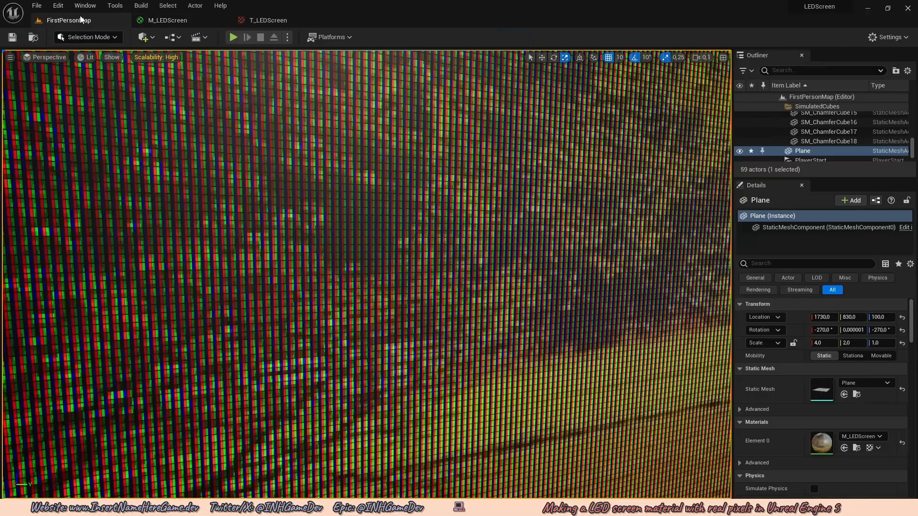
# - Inspect the LED plane in FirstPersonMap from several distances and an oblique angle to judge the pixel pattern
pyautogui.press('s')
pyautogui.moveTo(335, 249); pyautogui.dragTo(287, 253, button='right')
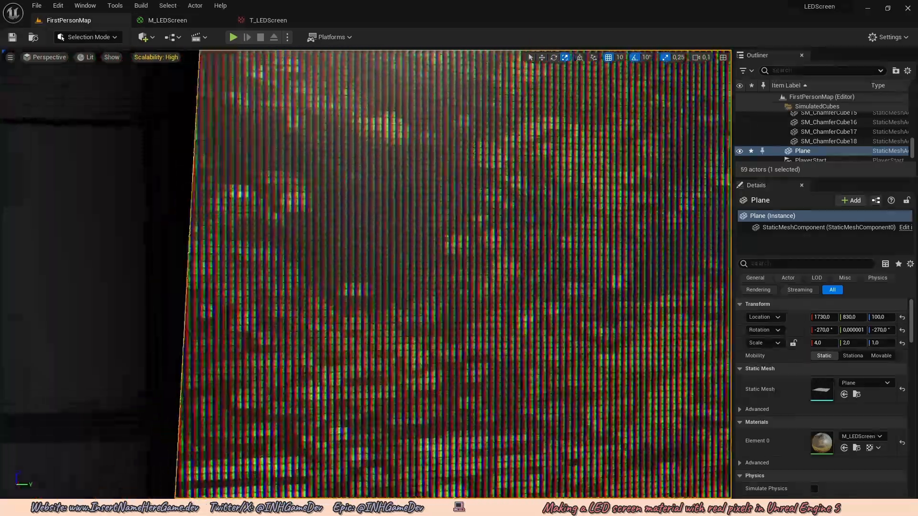
pyautogui.press('s')
pyautogui.moveTo(385, 213); pyautogui.dragTo(346, 203, button='right')
pyautogui.scroll(1, 386, 213)
pyautogui.press('s')
pyautogui.press('s')
pyautogui.press('s')
pyautogui.press('w')
pyautogui.press('w')
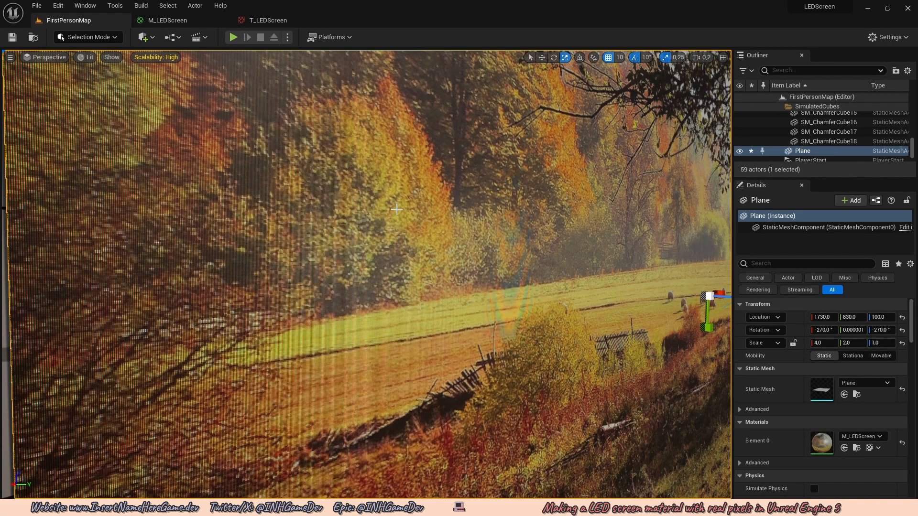
pyautogui.moveTo(397, 210); pyautogui.dragTo(395, 238, button='right')
pyautogui.press('w')
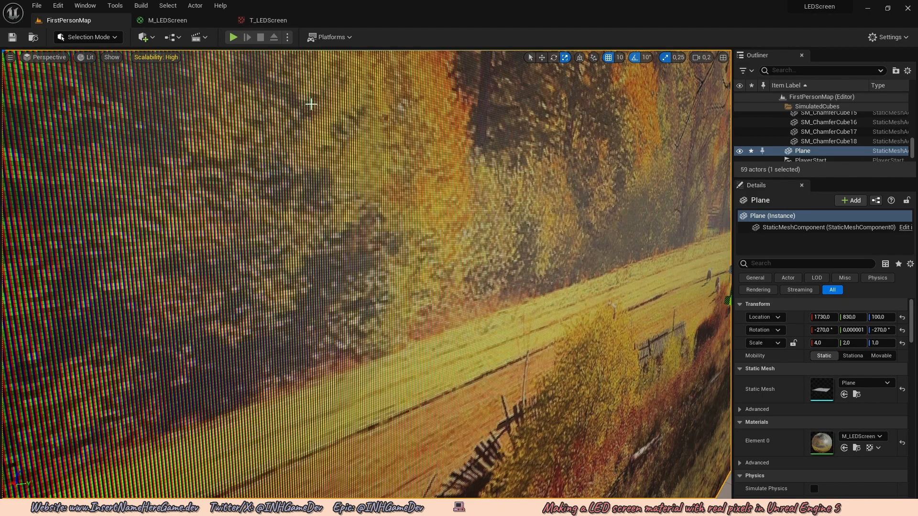
# - Set the T_LEDScreen texture's Filter back to Default (from Texture Group) and close the texture
pyautogui.click(268, 21)
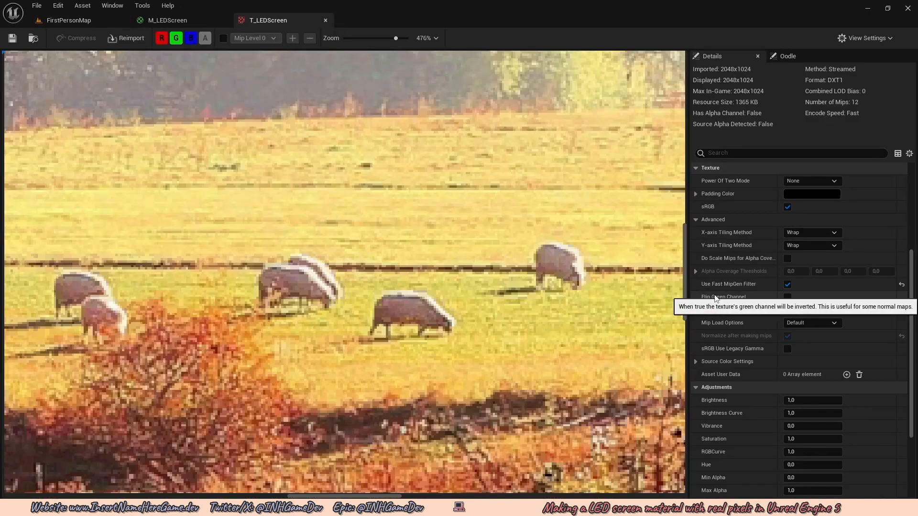
pyautogui.click(809, 310)
pyautogui.click(806, 346)
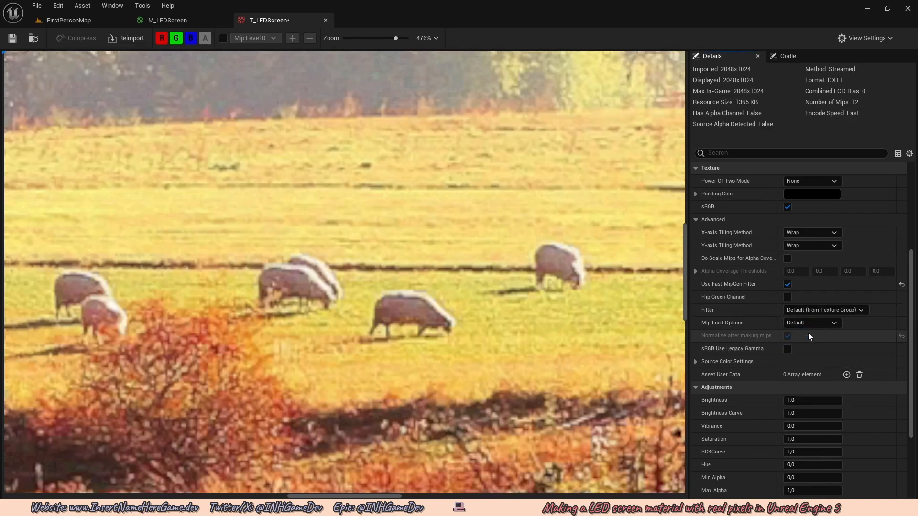
pyautogui.click(326, 20)
# - Duplicate the TexCoord, Screen Res X, Screen Res Y, Append and Multiply nodes and place the copies beside the LED Screen Base Texture node
pyautogui.scroll(-2, 526, 268)
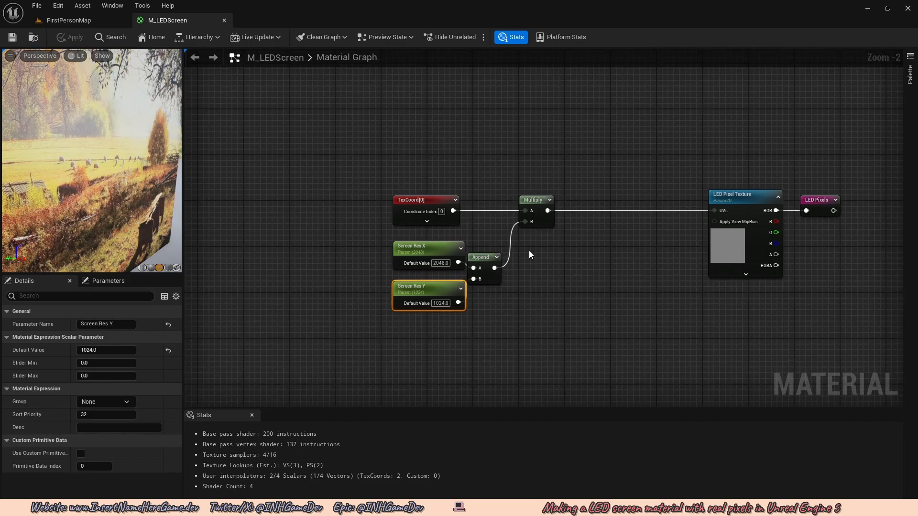
pyautogui.scroll(-2, 486, 256)
pyautogui.moveTo(526, 251); pyautogui.dragTo(507, 225, button='right')
pyautogui.scroll(4, 479, 270)
pyautogui.moveTo(670, 191); pyautogui.dragTo(604, 207, button='right')
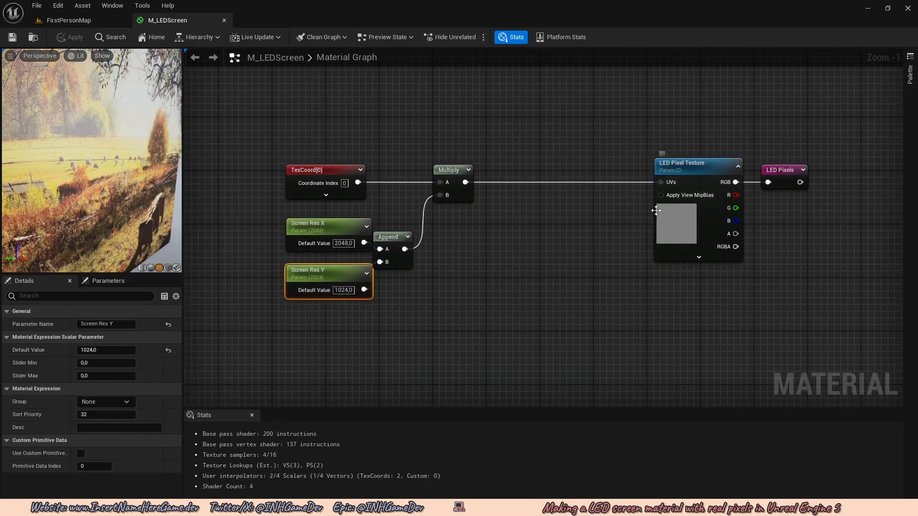
pyautogui.moveTo(660, 190); pyautogui.dragTo(744, 205, button='right')
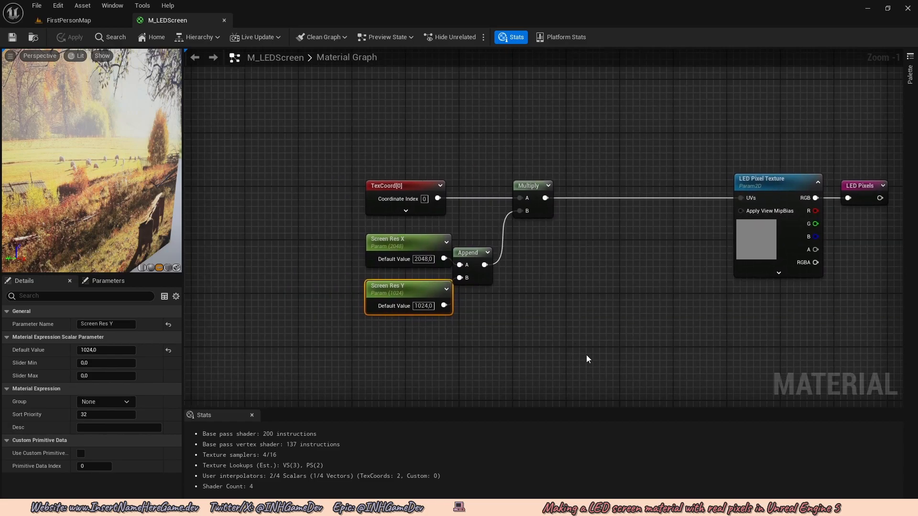
pyautogui.moveTo(588, 359); pyautogui.dragTo(369, 180)
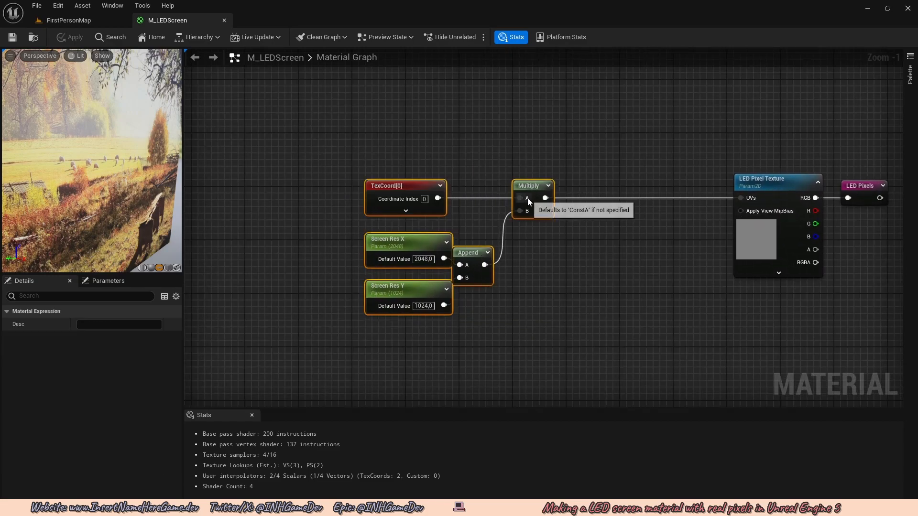
pyautogui.scroll(-2, 504, 167)
pyautogui.moveTo(504, 163); pyautogui.dragTo(486, 298, button='right')
pyautogui.moveTo(492, 202); pyautogui.dragTo(522, 395, button='right')
pyautogui.hotkey('ctrl', 'v')
pyautogui.scroll(3, 521, 211)
pyautogui.moveTo(543, 205); pyautogui.dragTo(520, 220)
pyautogui.moveTo(632, 242); pyautogui.dragTo(578, 188, button='right')
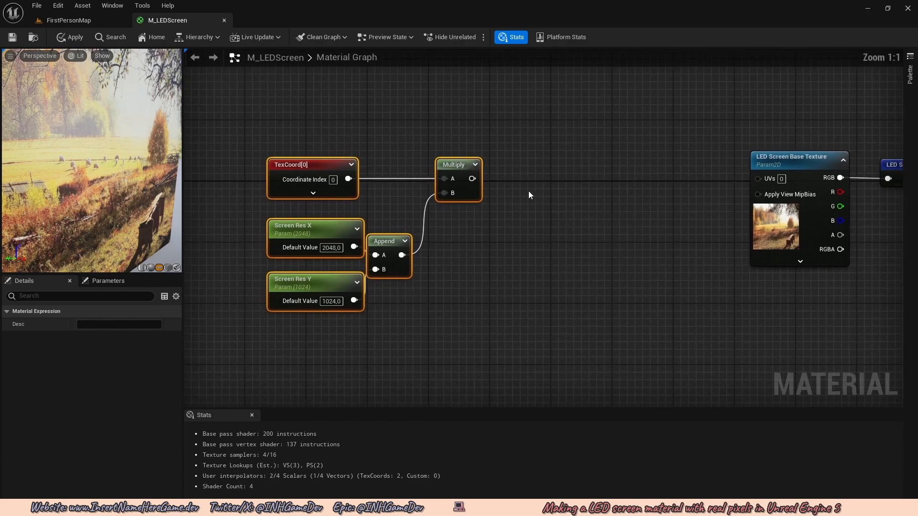
pyautogui.moveTo(488, 180); pyautogui.dragTo(425, 179, button='right')
pyautogui.moveTo(396, 166); pyautogui.dragTo(441, 160)
pyautogui.click(497, 181)
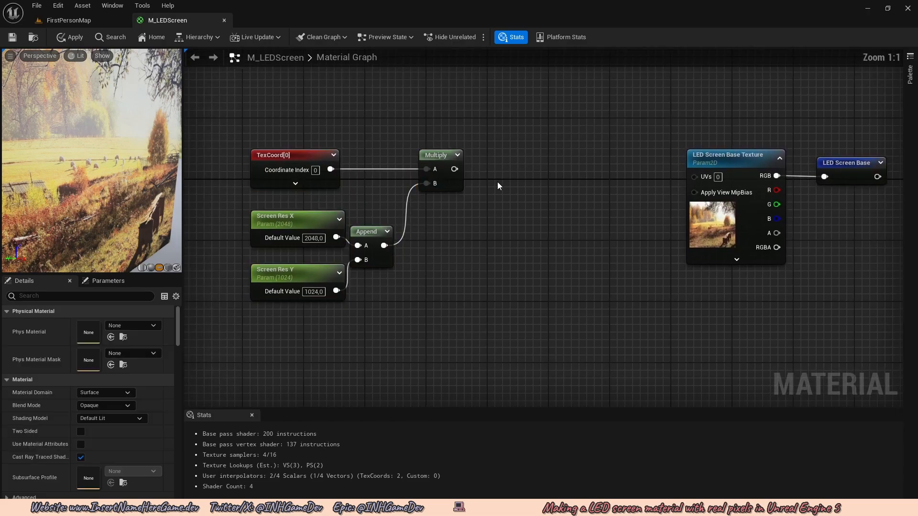
# - Add a Ceil node fed by the duplicated Multiply node and align it beside that node
pyautogui.moveTo(497, 186); pyautogui.dragTo(443, 193, button='right')
pyautogui.moveTo(400, 175); pyautogui.dragTo(468, 172)
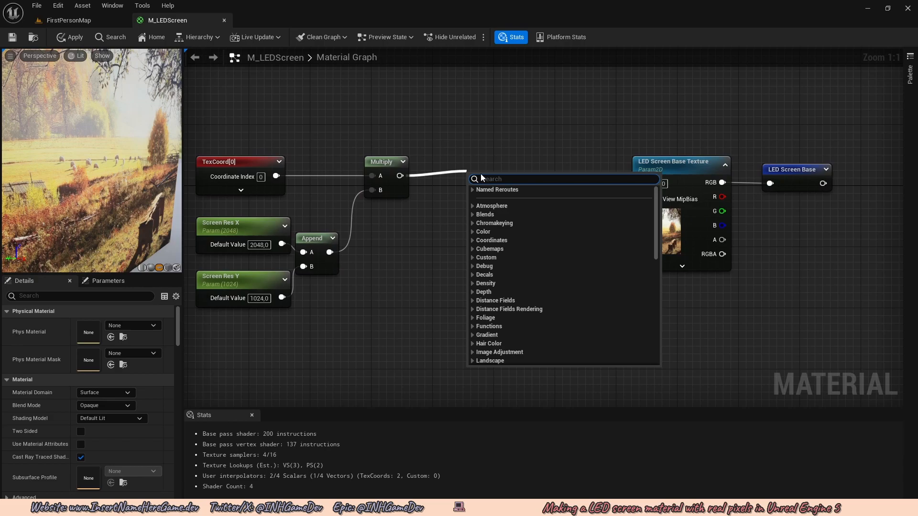
pyautogui.write('ceil')
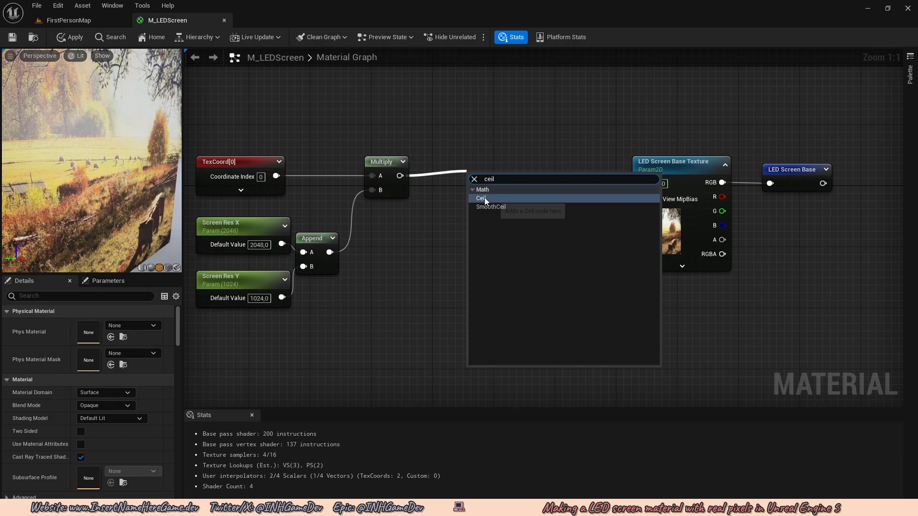
pyautogui.click(484, 197)
pyautogui.moveTo(470, 177); pyautogui.dragTo(445, 163)
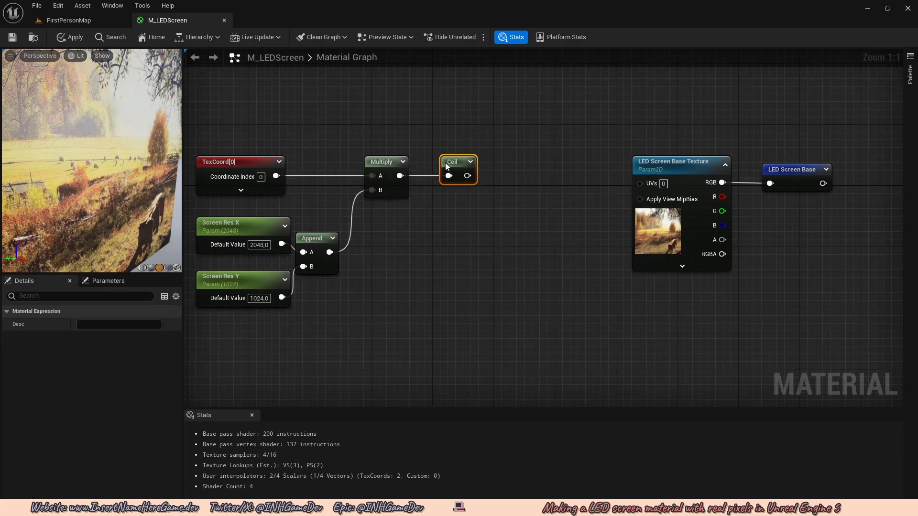
# - Add a Divide node after Ceil, with Append as input B, connect it to the LED Screen Base Texture's UVs, and apply the material
pyautogui.moveTo(499, 174); pyautogui.dragTo(475, 178, button='right')
pyautogui.moveTo(445, 179); pyautogui.dragTo(497, 179)
pyautogui.write('d')
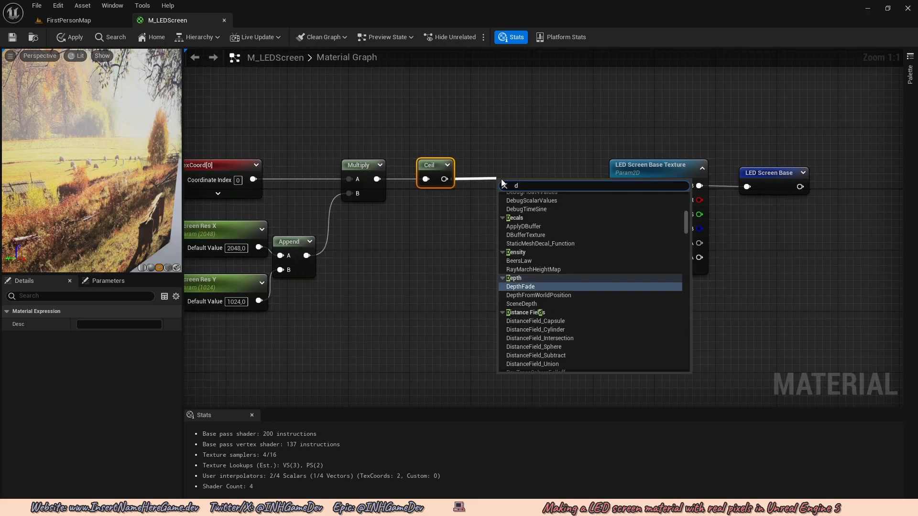
pyautogui.write('ivide')
pyautogui.press('Return')
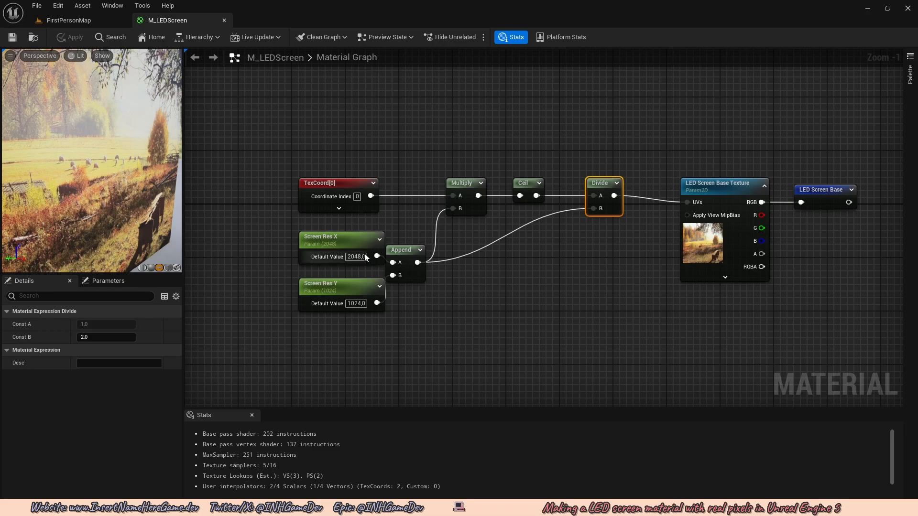
pyautogui.click(363, 257)
pyautogui.press('BackSpace')
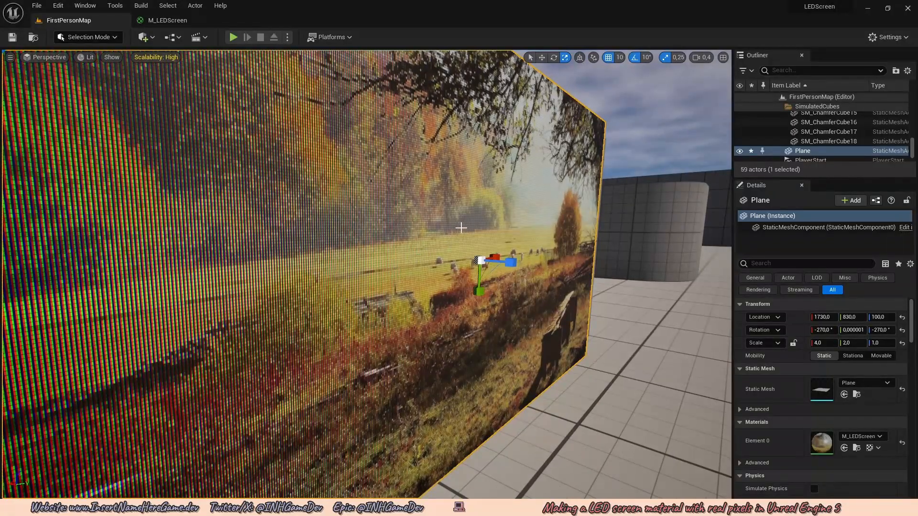
# - Examine the LED plane in FirstPersonMap nearly head-on from farther away for interference patterns
pyautogui.press('s')
pyautogui.moveTo(461, 228); pyautogui.dragTo(402, 268, button='right')
pyautogui.press('s')
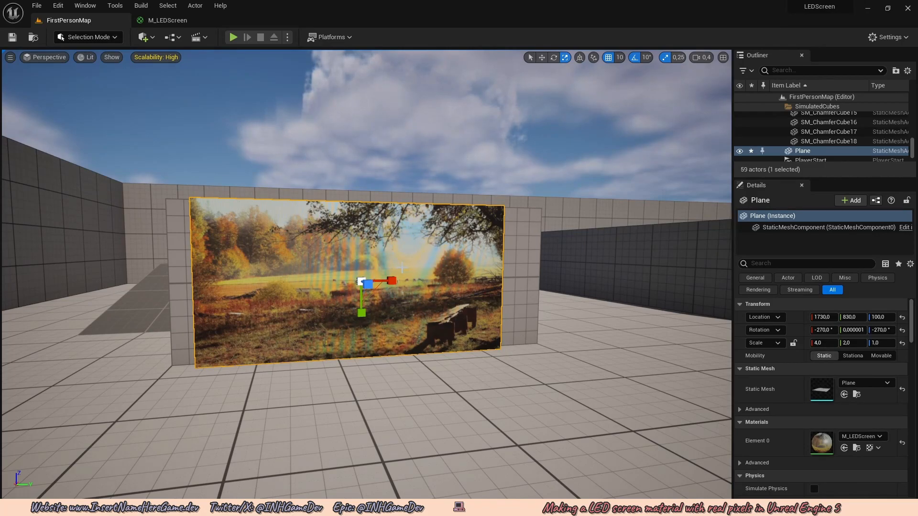
pyautogui.press('d')
pyautogui.moveTo(479, 269)
pyautogui.mouseDown(button='right')
pyautogui.moveTo(445, 268)
pyautogui.moveTo(479, 269)
pyautogui.mouseUp(button='right')
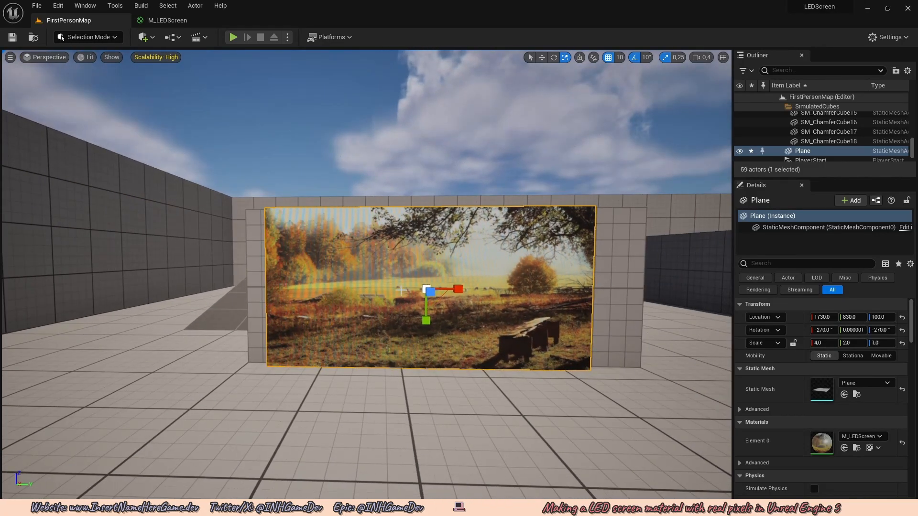
pyautogui.press('a')
pyautogui.moveTo(401, 291)
pyautogui.mouseDown(button='right')
pyautogui.moveTo(428, 298)
pyautogui.moveTo(419, 290)
pyautogui.mouseUp(button='right')
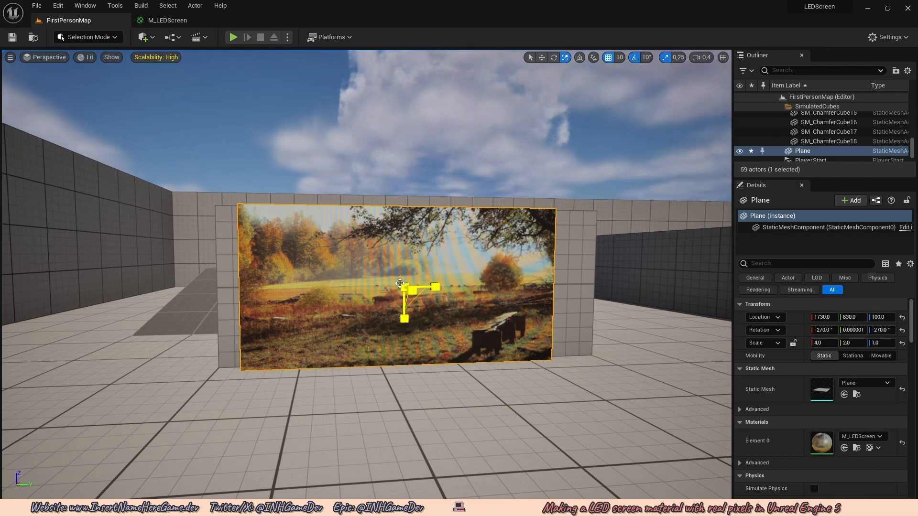
# - Examine the LED plane closer up and from an oblique angle for interference patterns
pyautogui.press('w')
pyautogui.moveTo(454, 239); pyautogui.dragTo(493, 237, button='right')
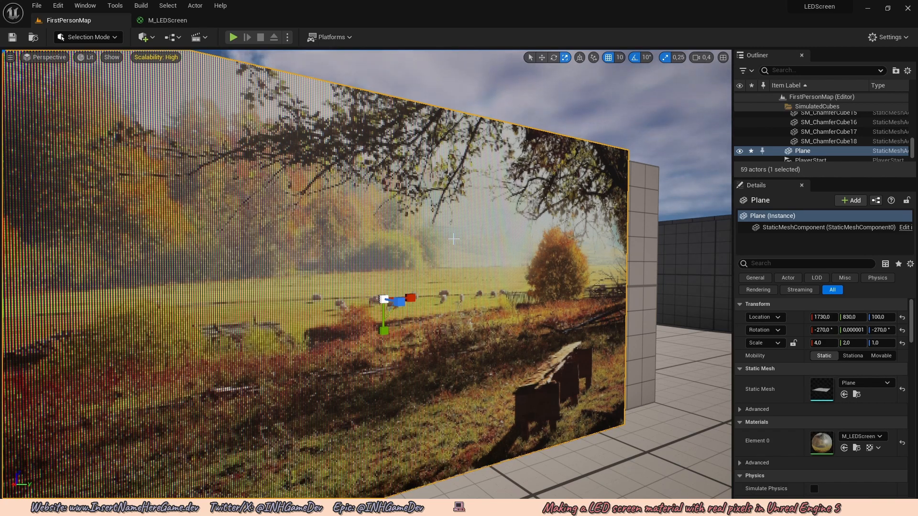
pyautogui.moveTo(459, 240); pyautogui.dragTo(391, 293, button='right')
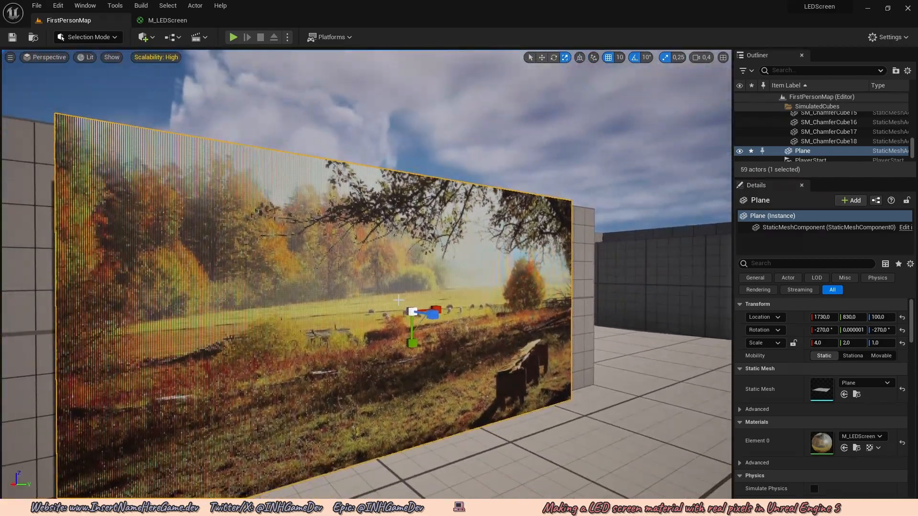
pyautogui.moveTo(435, 250); pyautogui.dragTo(442, 245, button='right')
pyautogui.press('f')
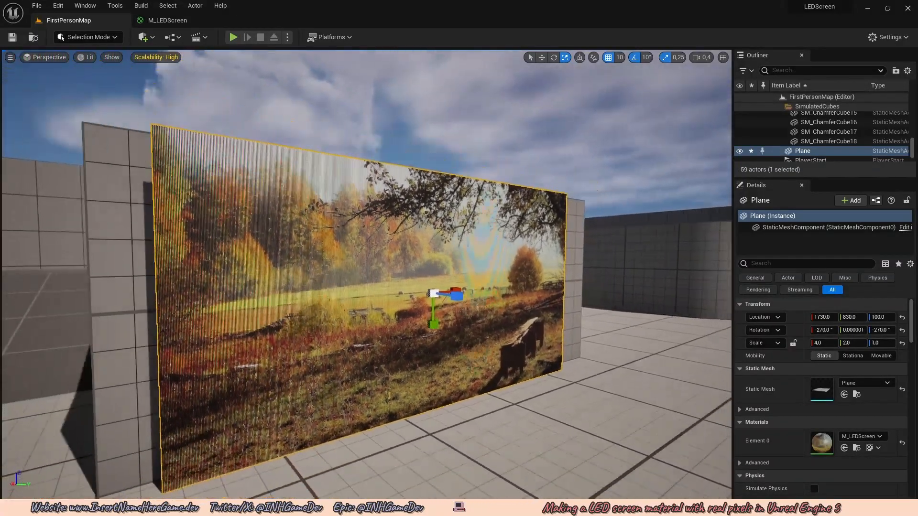
pyautogui.moveTo(501, 296)
pyautogui.mouseDown(button='right')
pyautogui.moveTo(510, 295)
pyautogui.moveTo(504, 296)
pyautogui.mouseUp(button='right')
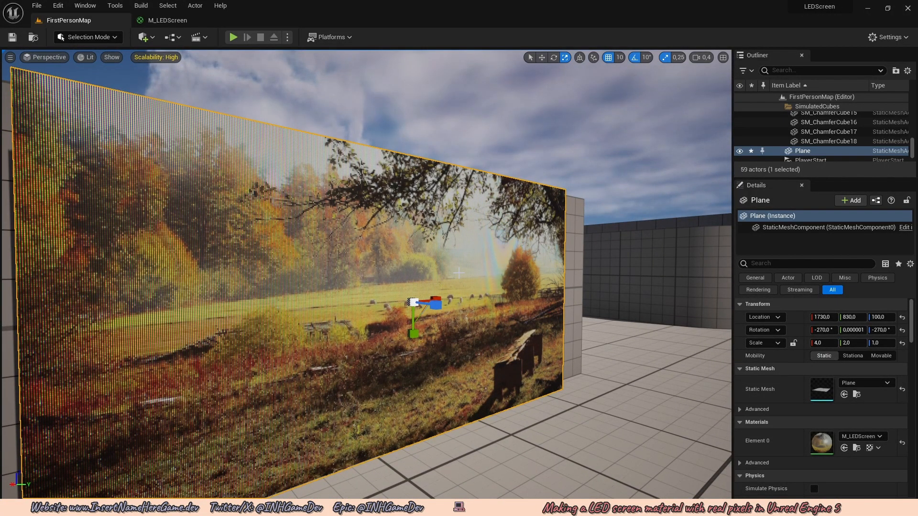
# - Open the T_LED texture, set its Mip Gen Settings to NoMipmaps, save it, and return to FirstPersonMap
pyautogui.hotkey('ctrl', 'space')
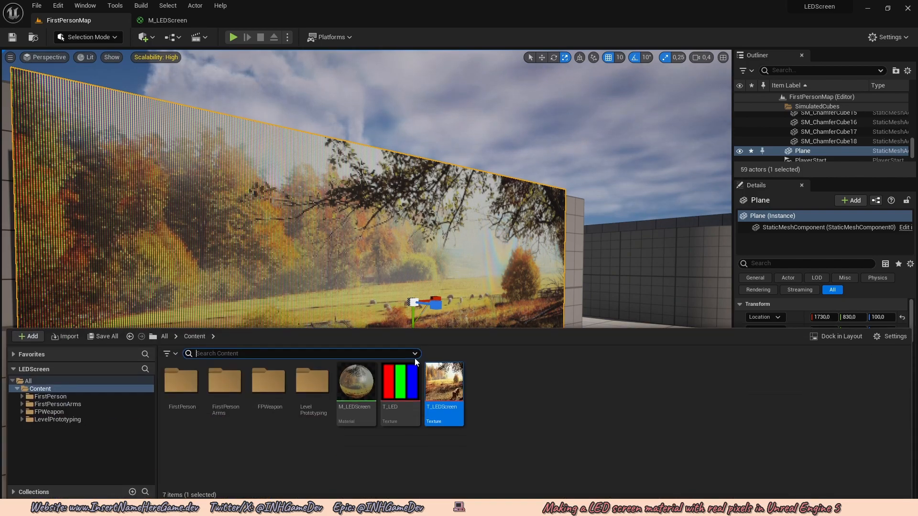
pyautogui.doubleClick(401, 382)
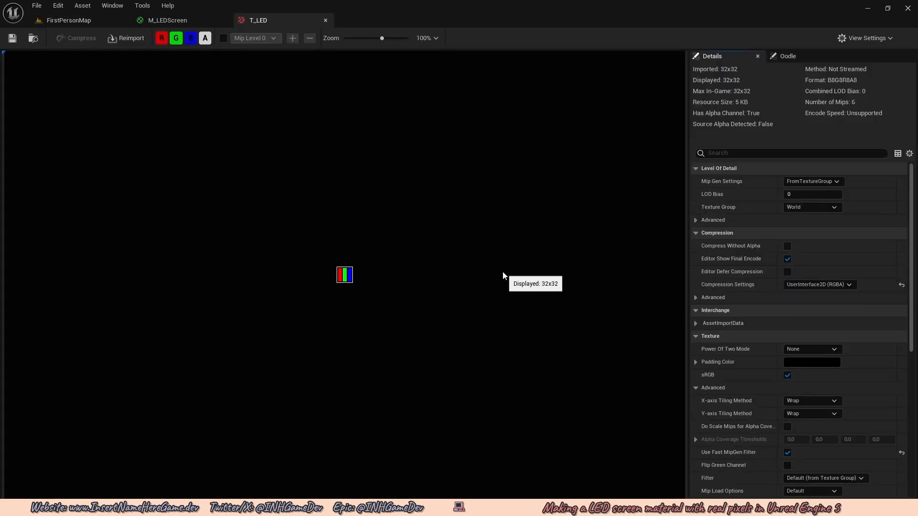
pyautogui.scroll(3, 503, 276)
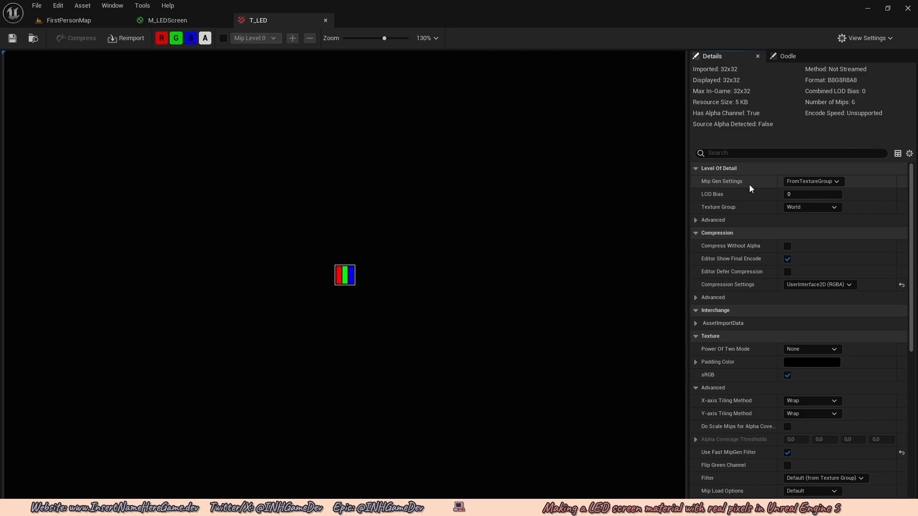
pyautogui.click(809, 181)
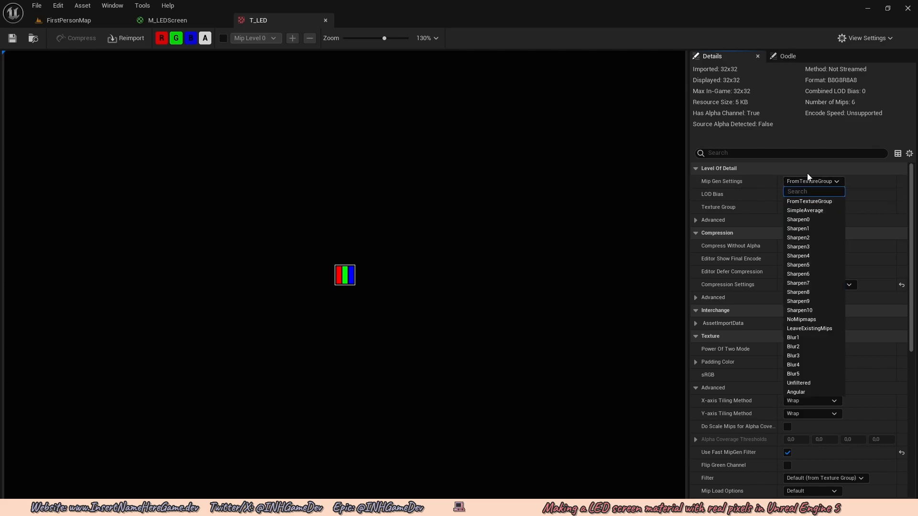
pyautogui.click(796, 319)
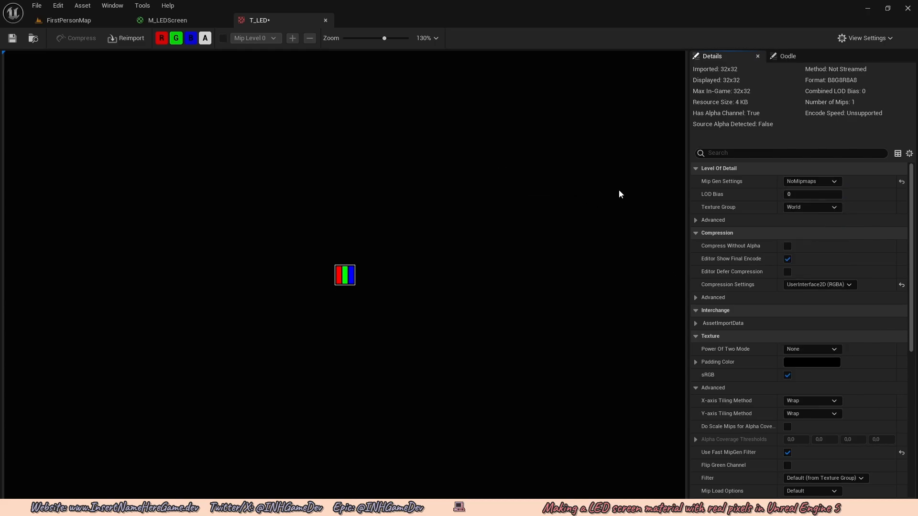
pyautogui.click(13, 38)
pyautogui.click(69, 20)
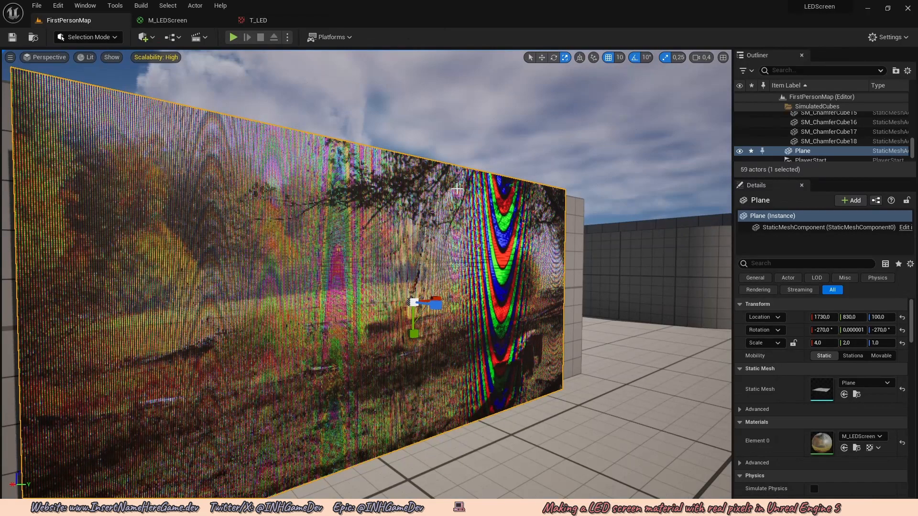
# - Set T_LED's Mip Gen Settings back to FromTextureGroup, save the texture, and return to FirstPersonMap
pyautogui.click(258, 22)
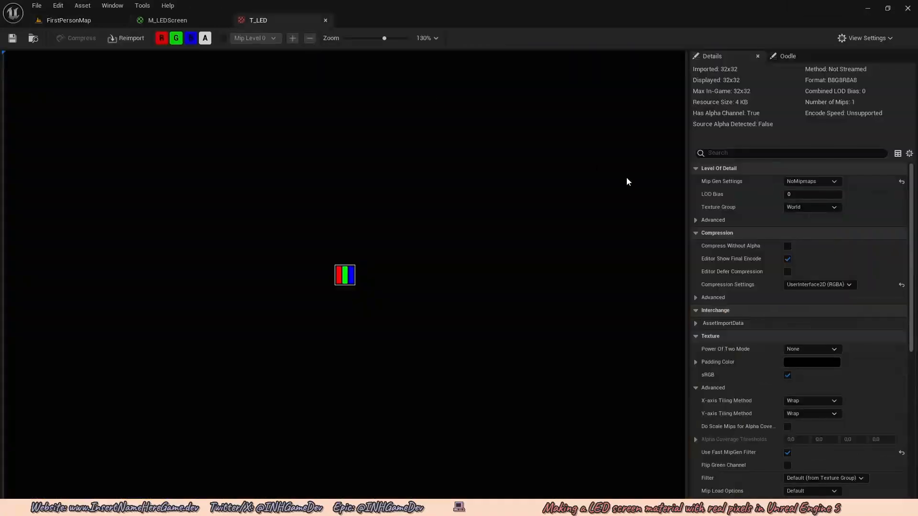
pyautogui.click(812, 186)
pyautogui.click(808, 196)
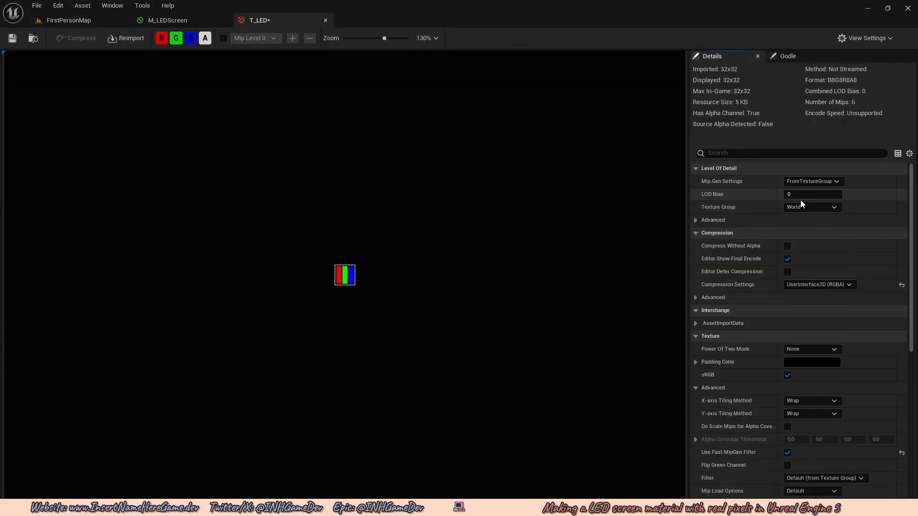
pyautogui.click(12, 38)
pyautogui.click(68, 20)
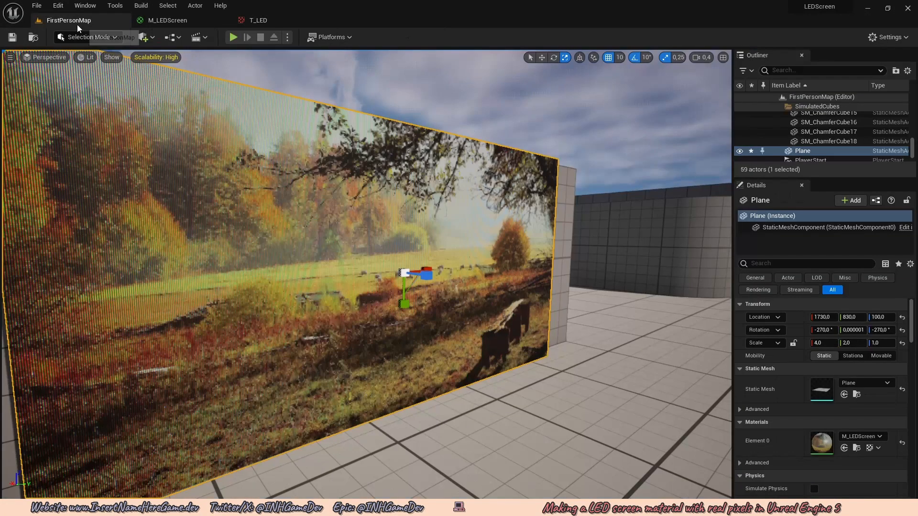
# - View the LED plane in FirstPersonMap from an oblique angle and from far away
pyautogui.moveTo(473, 252); pyautogui.dragTo(503, 292, button='right')
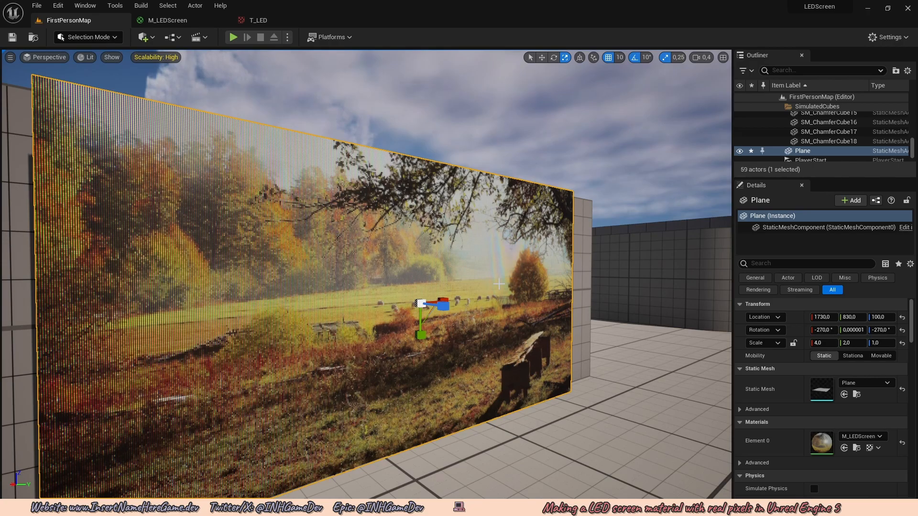
pyautogui.press('s')
pyautogui.moveTo(499, 284); pyautogui.dragTo(478, 291, button='right')
pyautogui.scroll(1, 448, 284)
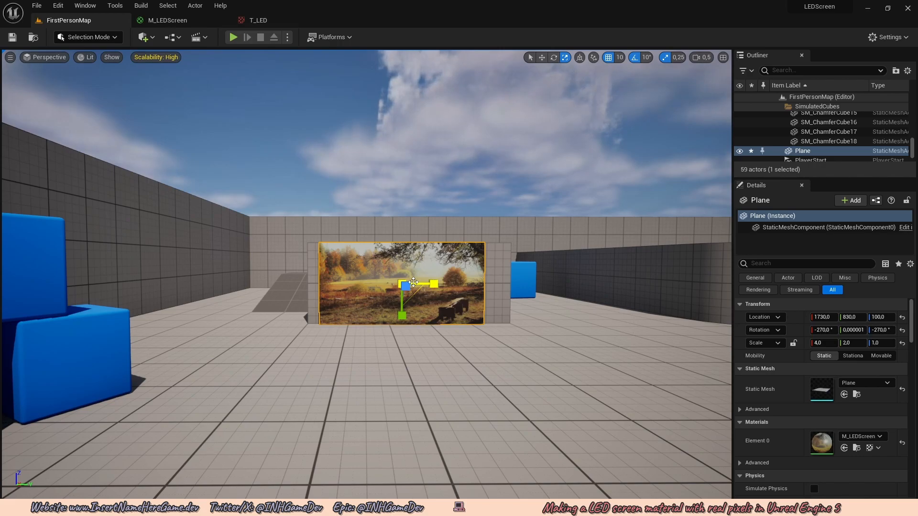
# - Examine the LED plane in FirstPersonMap while moving the camera closer to it and back
pyautogui.press('w')
pyautogui.moveTo(413, 282); pyautogui.dragTo(377, 293, button='right')
pyautogui.press('w')
pyautogui.press('w')
pyautogui.scroll(2, 382, 284)
pyautogui.press('s')
pyautogui.press('w')
pyautogui.press('a')
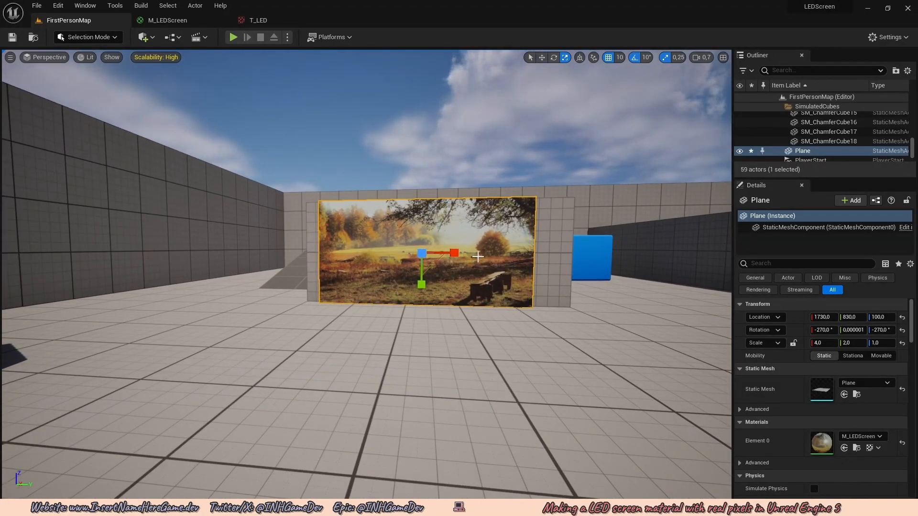
# - Return to the M_LEDScreen graph and move the LED Screen Base, LED Pixels and Multiply nodes away from the material output
pyautogui.click(175, 20)
pyautogui.scroll(-4, 508, 205)
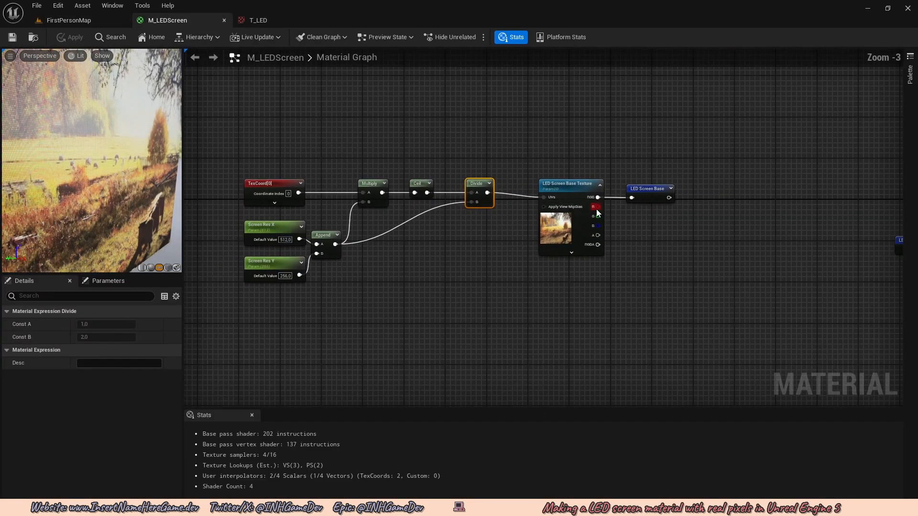
pyautogui.moveTo(592, 222); pyautogui.dragTo(541, 225, button='right')
pyautogui.scroll(3, 595, 227)
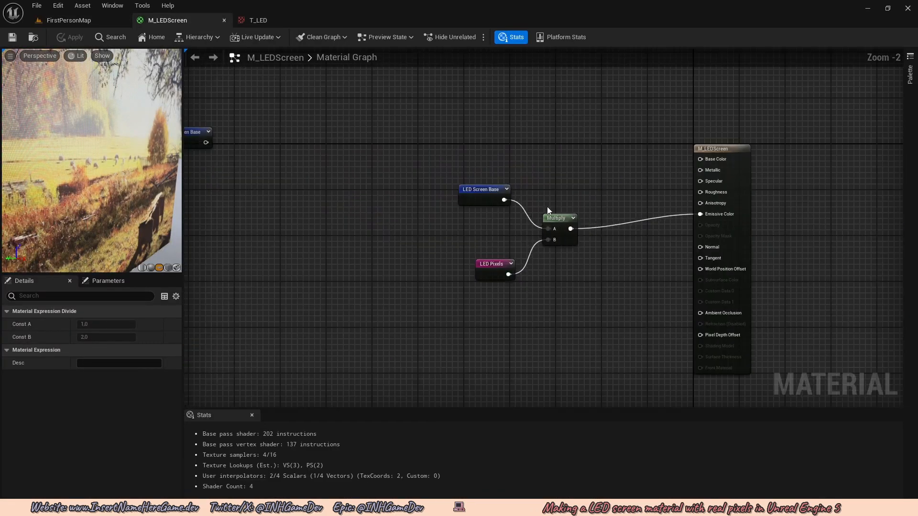
pyautogui.scroll(2, 529, 222)
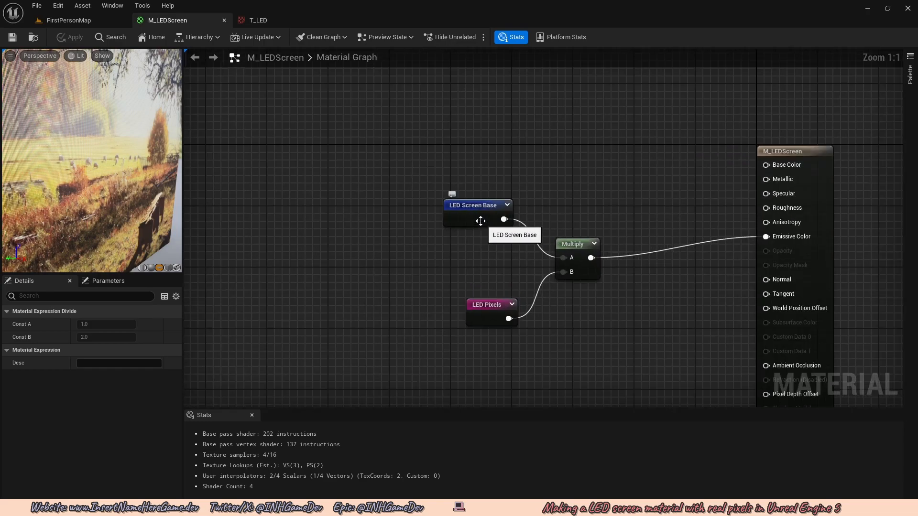
pyautogui.moveTo(573, 312); pyautogui.dragTo(509, 259, button='right')
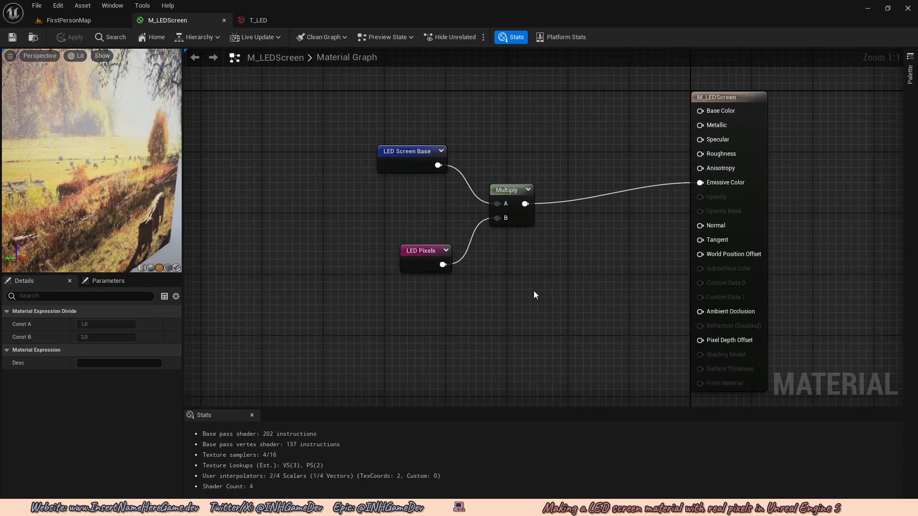
pyautogui.moveTo(534, 291); pyautogui.dragTo(430, 160)
pyautogui.moveTo(506, 195); pyautogui.dragTo(363, 163)
pyautogui.moveTo(362, 164); pyautogui.dragTo(552, 260, button='right')
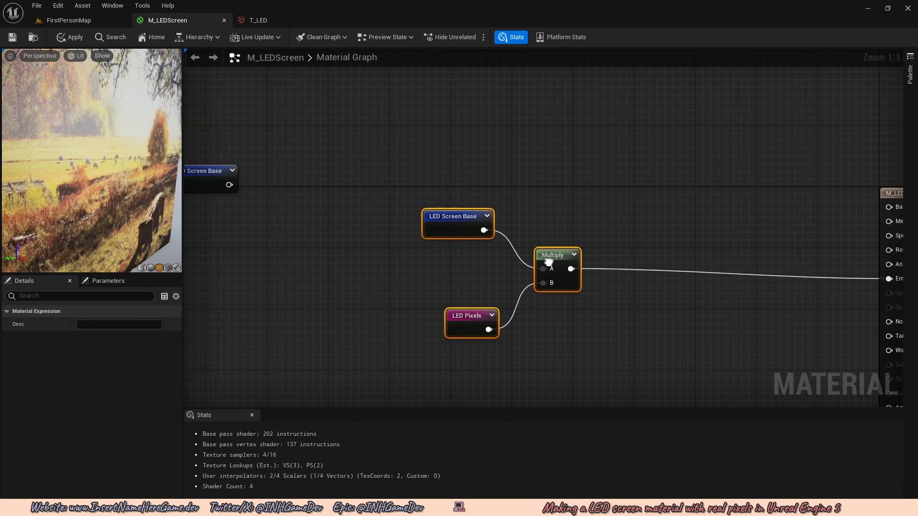
pyautogui.moveTo(553, 257); pyautogui.dragTo(529, 269)
# - Move the LED Screen Base, LED Pixels, Multiply and M_LEDScreen output nodes together, farther from the texture nodes
pyautogui.moveTo(635, 272); pyautogui.dragTo(491, 236, button='right')
pyautogui.scroll(-5, 491, 236)
pyautogui.moveTo(715, 322); pyautogui.dragTo(434, 217)
pyautogui.moveTo(609, 210); pyautogui.dragTo(795, 235)
pyautogui.moveTo(791, 232); pyautogui.dragTo(764, 202, button='right')
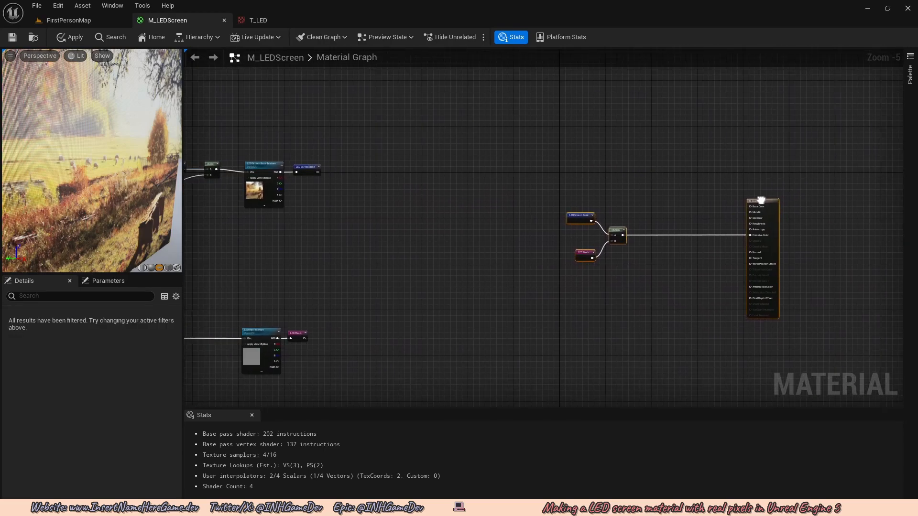
pyautogui.moveTo(269, 192); pyautogui.dragTo(479, 195, button='right')
pyautogui.moveTo(854, 214); pyautogui.dragTo(400, 164, button='right')
pyautogui.scroll(4, 446, 187)
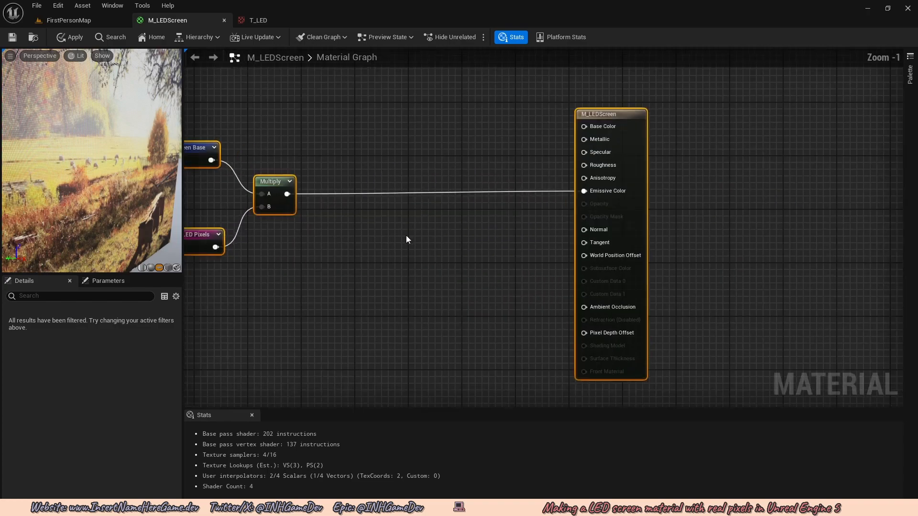
pyautogui.click(406, 235)
# - Add a Linear Interpolate node between Multiply and the material output, with the Multiply result feeding its A input
pyautogui.moveTo(406, 236); pyautogui.dragTo(573, 245, button='right')
pyautogui.scroll(8, 117, 149)
pyautogui.scroll(-10, 121, 143)
pyautogui.scroll(-2, 210, 160)
pyautogui.moveTo(211, 162); pyautogui.dragTo(672, 177, button='right')
pyautogui.moveTo(336, 165); pyautogui.dragTo(187, 182, button='right')
pyautogui.scroll(2, 385, 171)
pyautogui.moveTo(613, 208); pyautogui.dragTo(546, 200, button='right')
pyautogui.scroll(1, 385, 171)
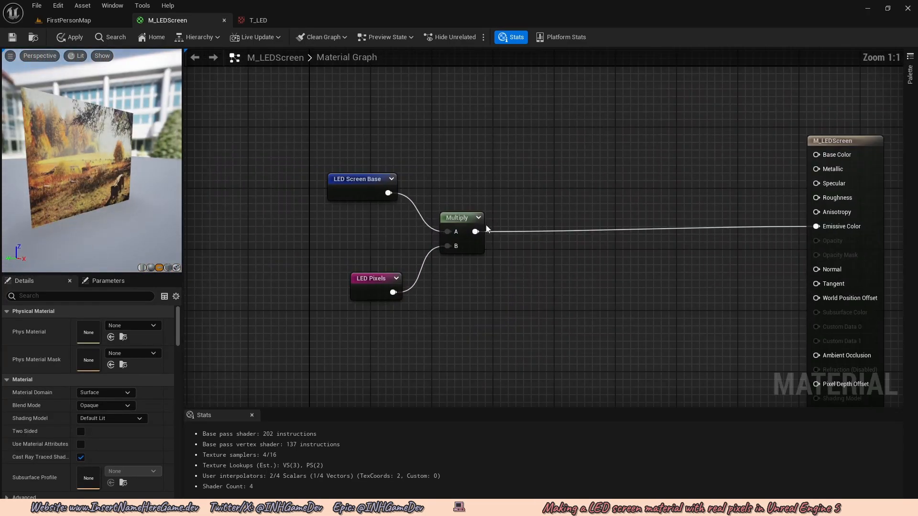
pyautogui.moveTo(475, 231); pyautogui.dragTo(583, 231)
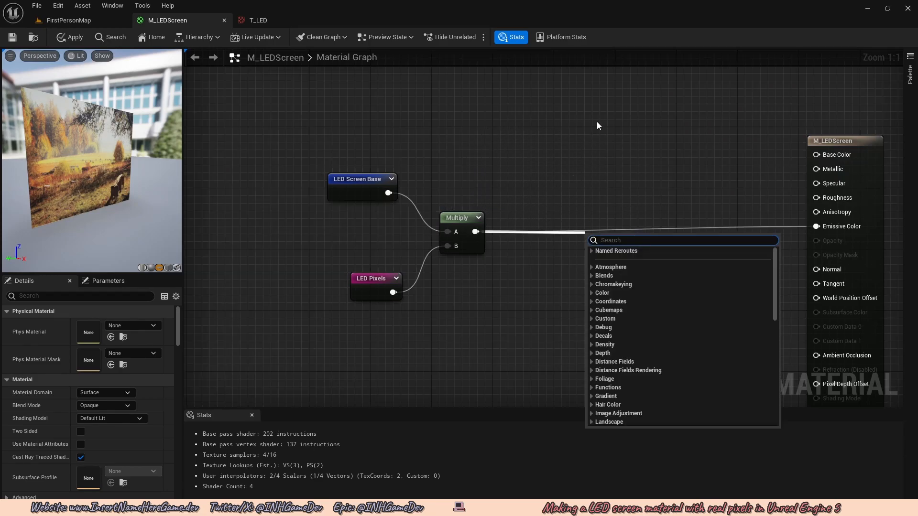
pyautogui.write('linear')
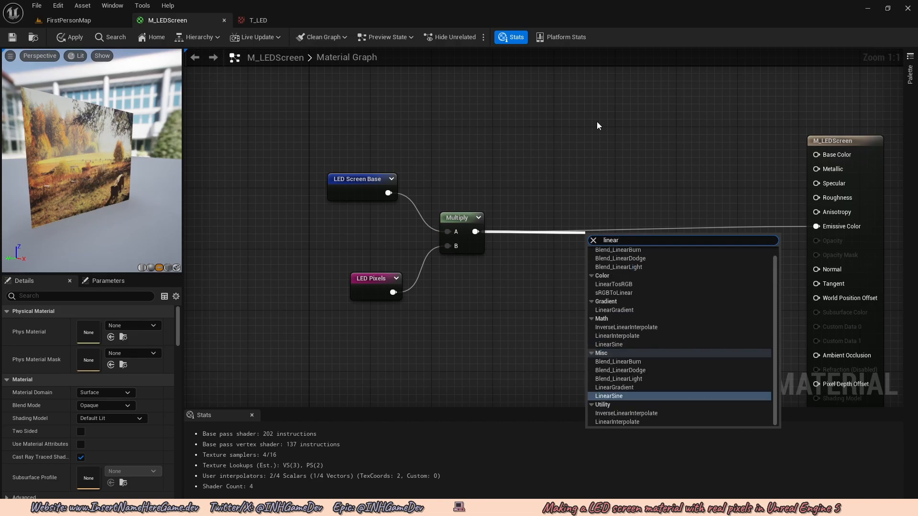
pyautogui.write('interp')
pyautogui.press('Return')
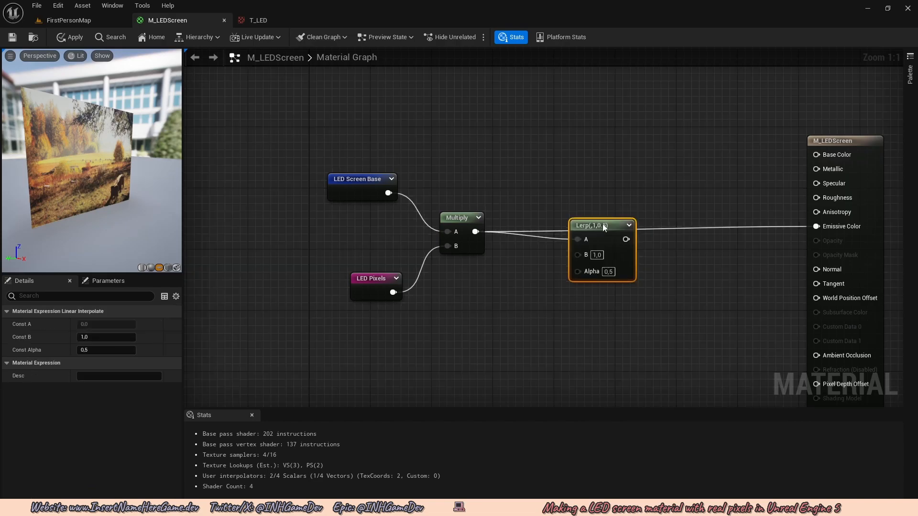
pyautogui.moveTo(603, 225); pyautogui.dragTo(603, 241)
pyautogui.moveTo(598, 293); pyautogui.dragTo(565, 237, button='right')
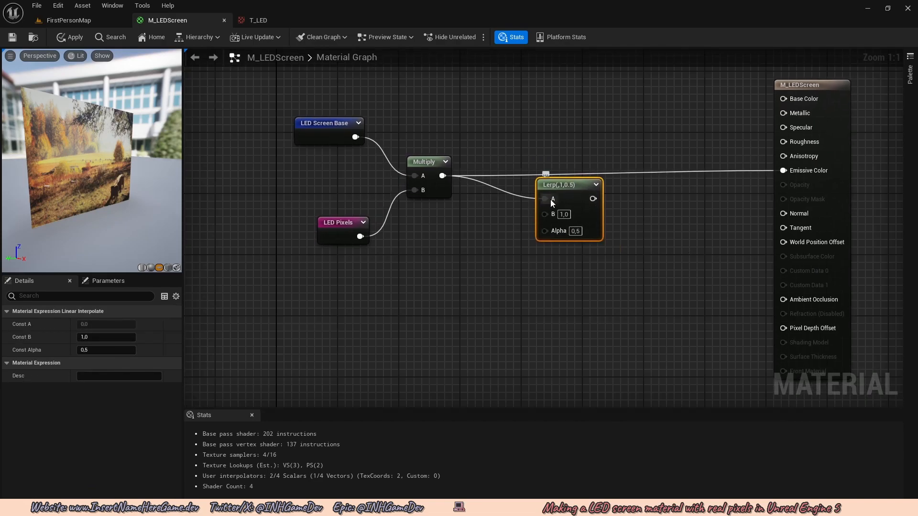
pyautogui.moveTo(546, 198); pyautogui.dragTo(492, 202)
pyautogui.rightClick(469, 217)
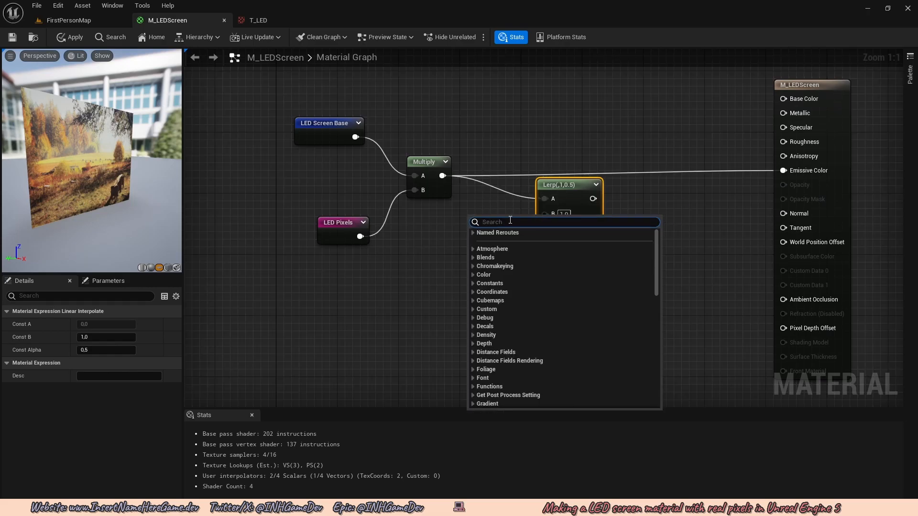
pyautogui.click(519, 206)
pyautogui.moveTo(564, 224); pyautogui.dragTo(516, 223, button='right')
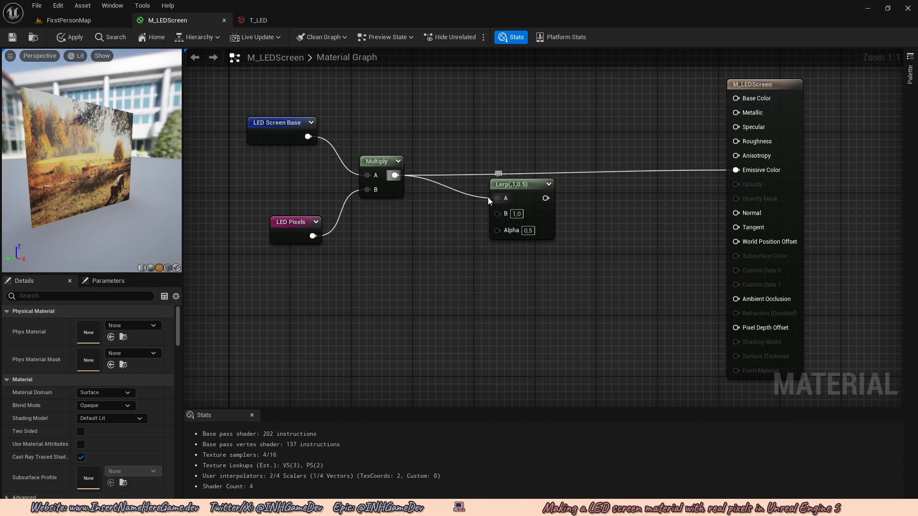
pyautogui.moveTo(489, 200); pyautogui.dragTo(496, 203)
pyautogui.moveTo(554, 276); pyautogui.dragTo(628, 233, button='right')
pyautogui.moveTo(561, 209); pyautogui.dragTo(534, 269)
# - Add a CameraDepthFade node below Multiply and connect its Result to the Lerp's Alpha input
pyautogui.moveTo(456, 259); pyautogui.dragTo(489, 249, button='right')
pyautogui.rightClick(453, 262)
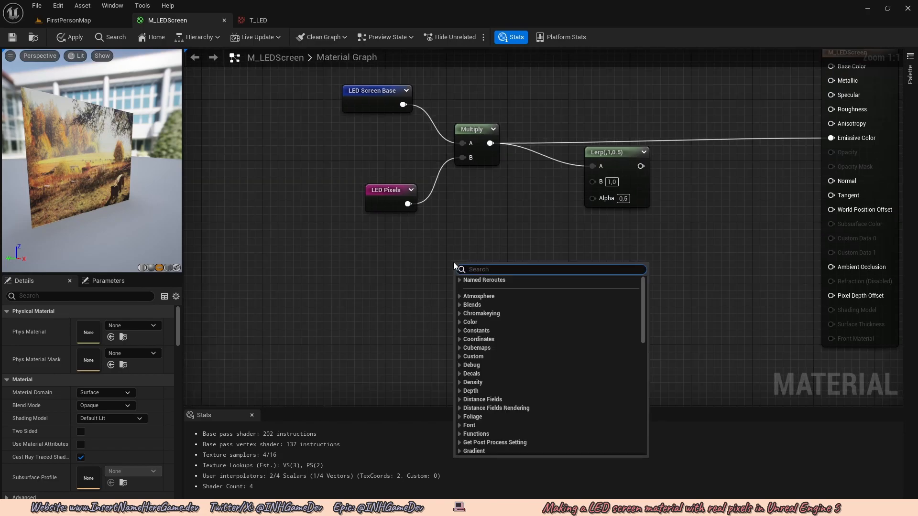
pyautogui.write('camera')
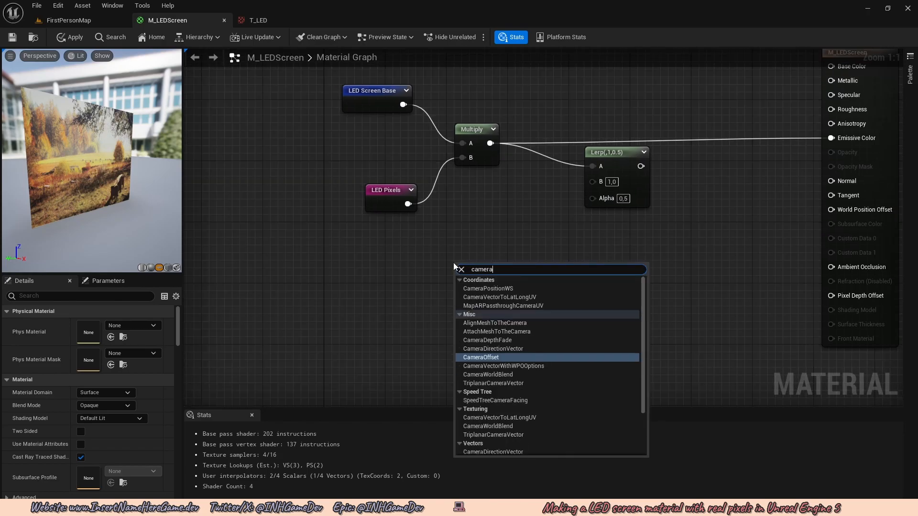
pyautogui.write(' dep')
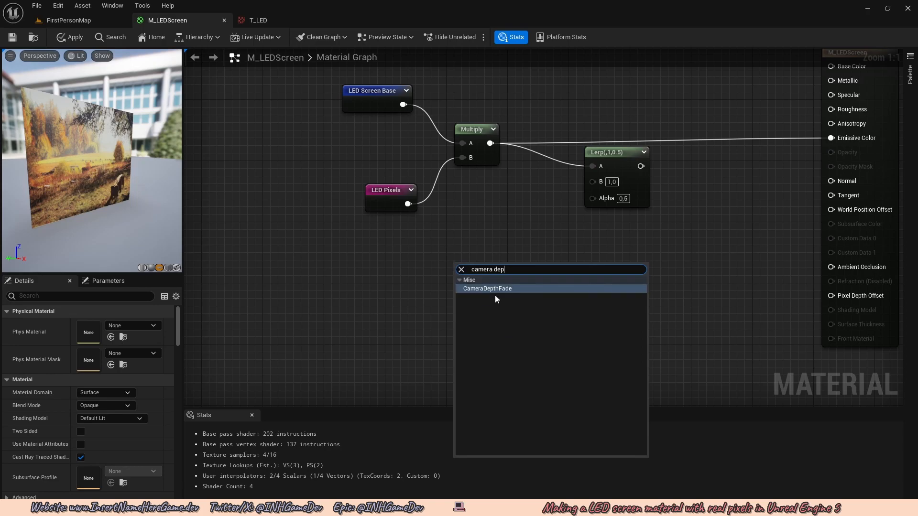
pyautogui.click(492, 291)
pyautogui.moveTo(536, 260); pyautogui.dragTo(518, 232, button='right')
pyautogui.moveTo(534, 254); pyautogui.dragTo(575, 169)
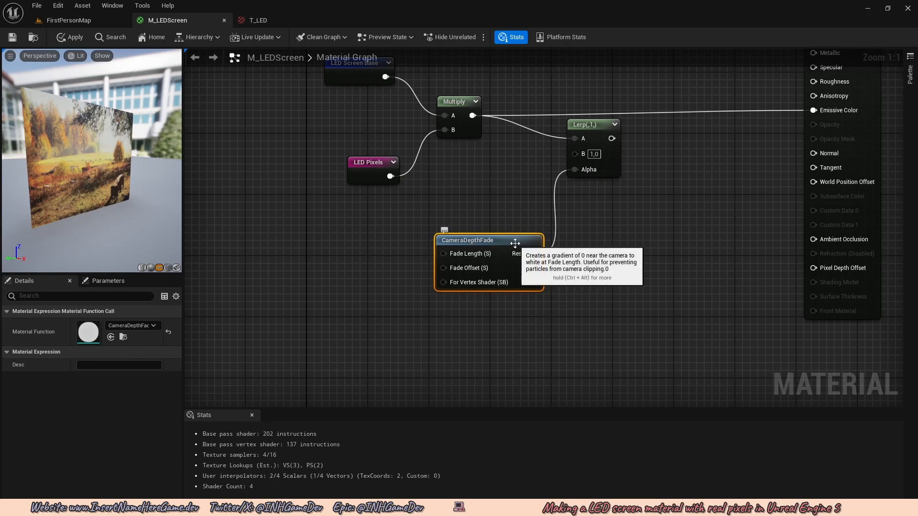
pyautogui.click(589, 245)
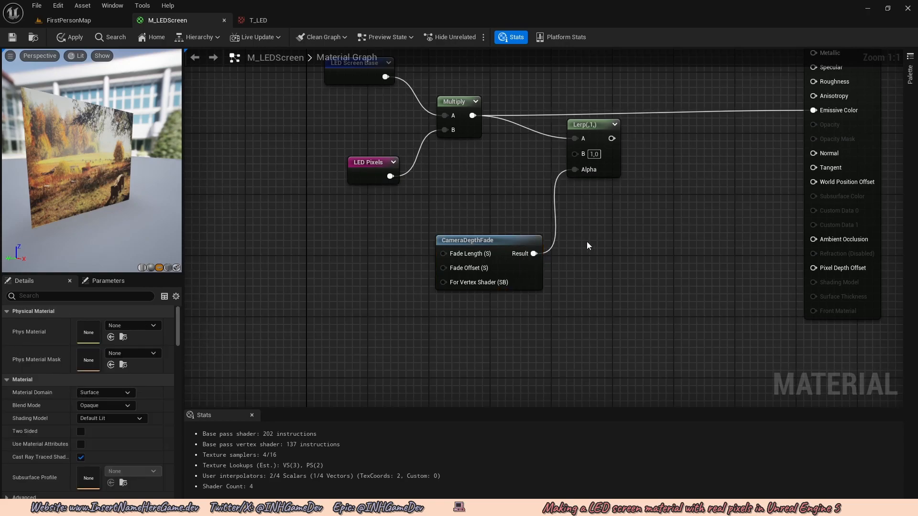
# - Preview the CameraDepthFade node and examine its gradient on the preview plane from far away, close up and at an angle
pyautogui.moveTo(572, 250); pyautogui.dragTo(564, 269, button='right')
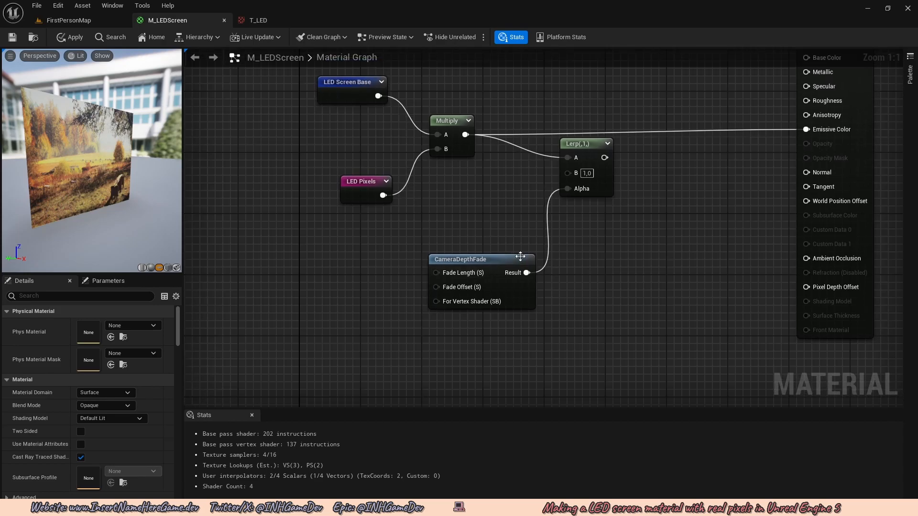
pyautogui.rightClick(486, 262)
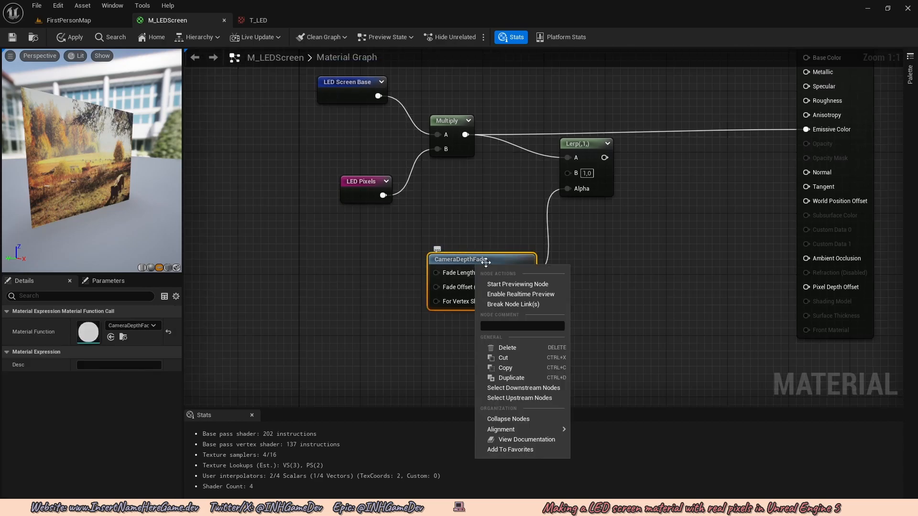
pyautogui.click(512, 284)
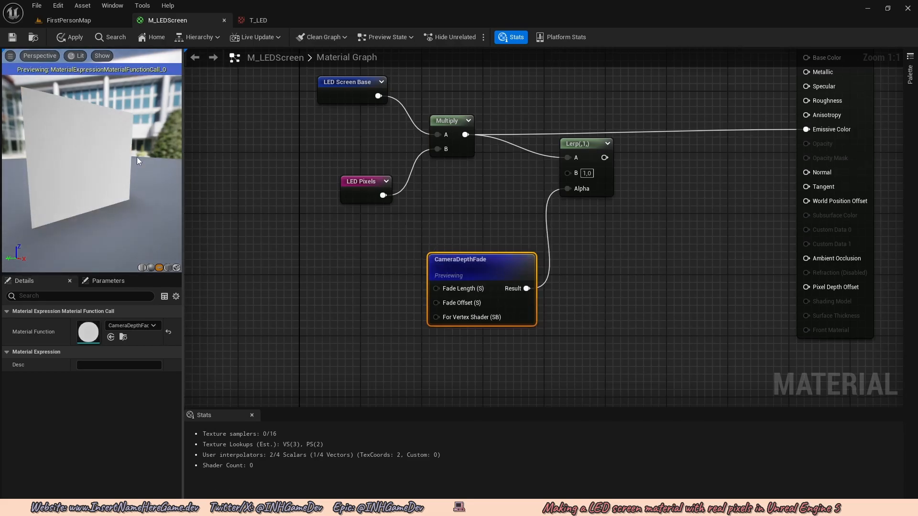
pyautogui.moveTo(137, 157); pyautogui.dragTo(102, 161)
pyautogui.scroll(-5, 105, 156)
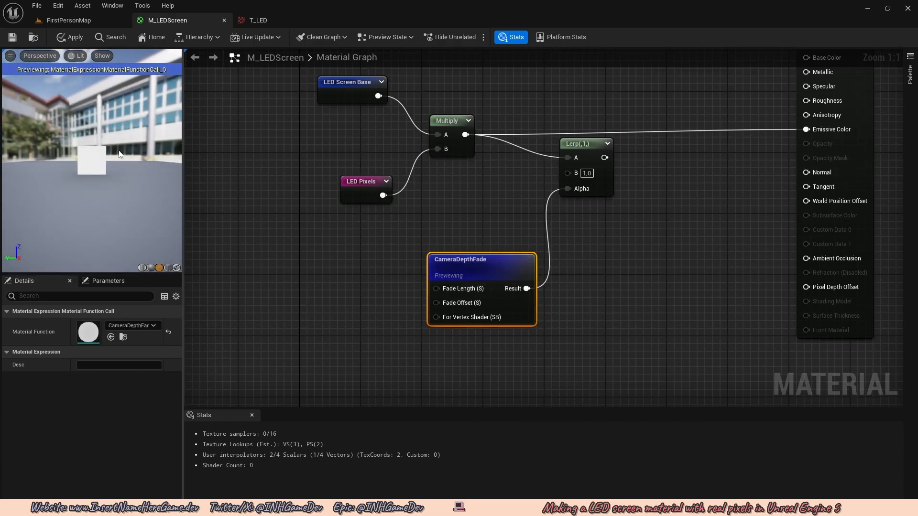
pyautogui.scroll(6, 98, 163)
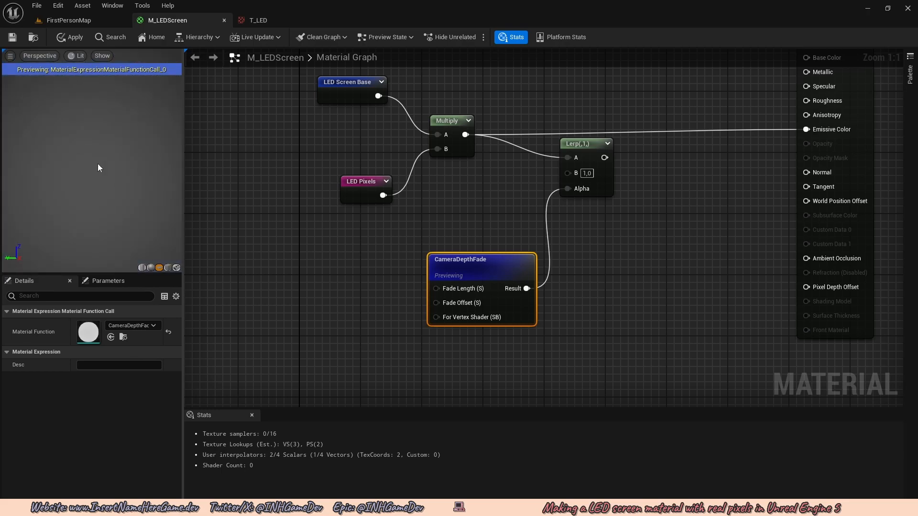
pyautogui.scroll(3, 98, 164)
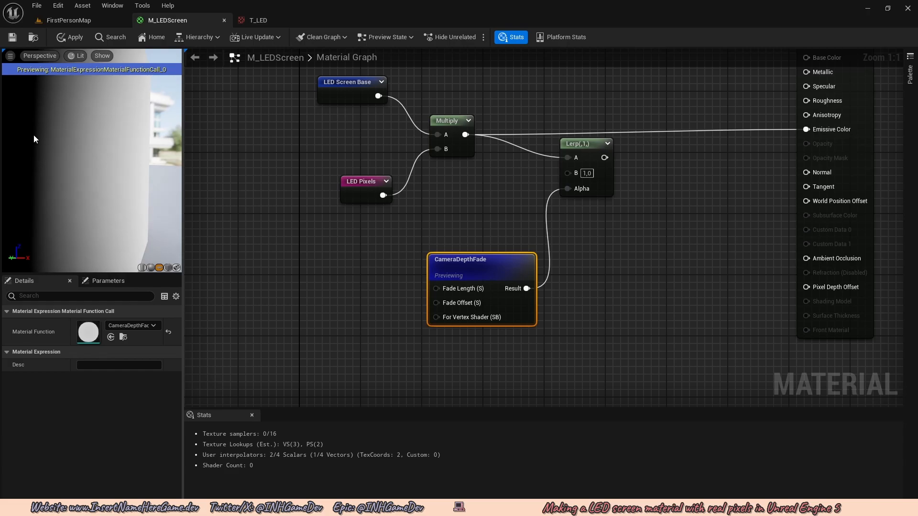
pyautogui.scroll(-8, 54, 168)
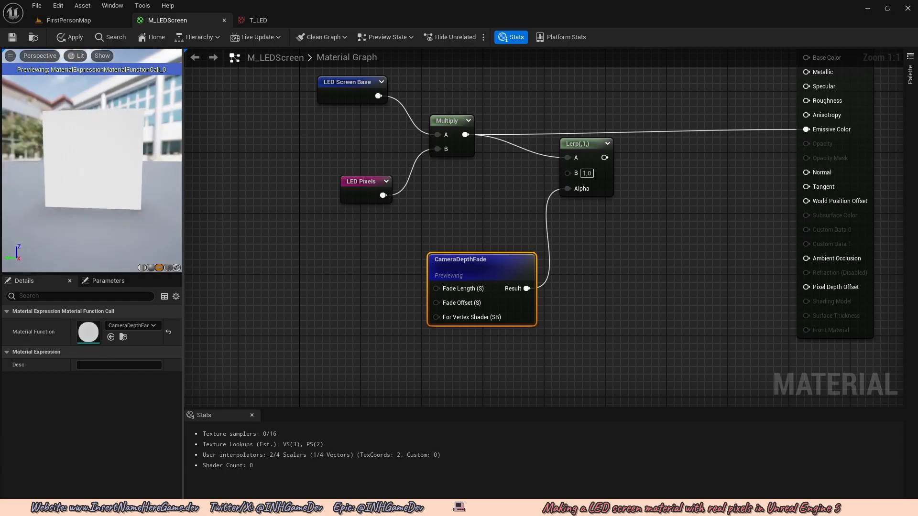
pyautogui.moveTo(53, 168); pyautogui.dragTo(91, 168)
pyautogui.scroll(3, 98, 154)
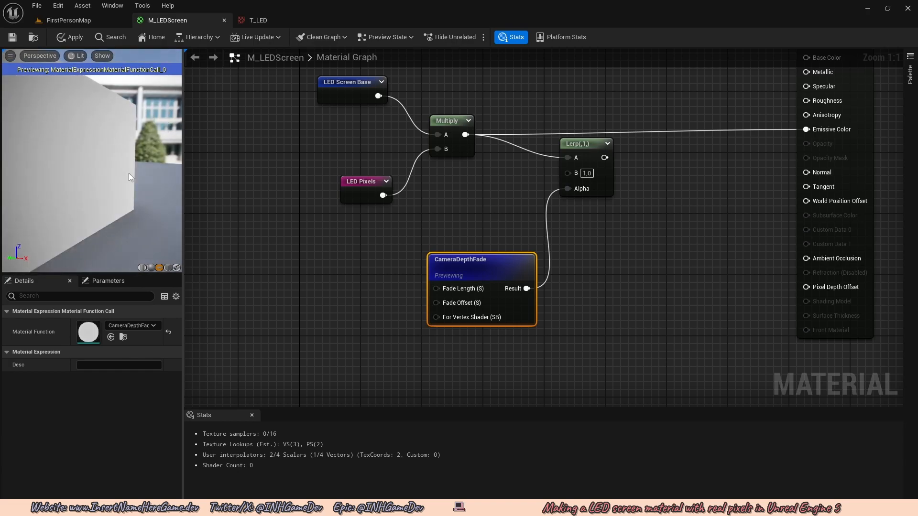
# - Check the descriptions and default values of CameraDepthFade's Fade Length and Fade Offset inputs
pyautogui.moveTo(456, 238); pyautogui.dragTo(466, 239, button='right')
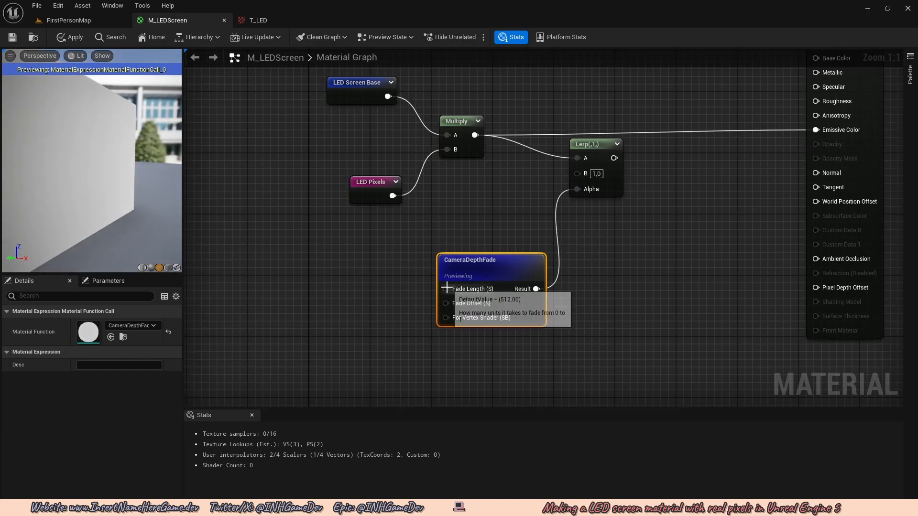
pyautogui.moveTo(446, 289); pyautogui.dragTo(412, 303)
pyautogui.moveTo(367, 267); pyautogui.dragTo(439, 243, button='right')
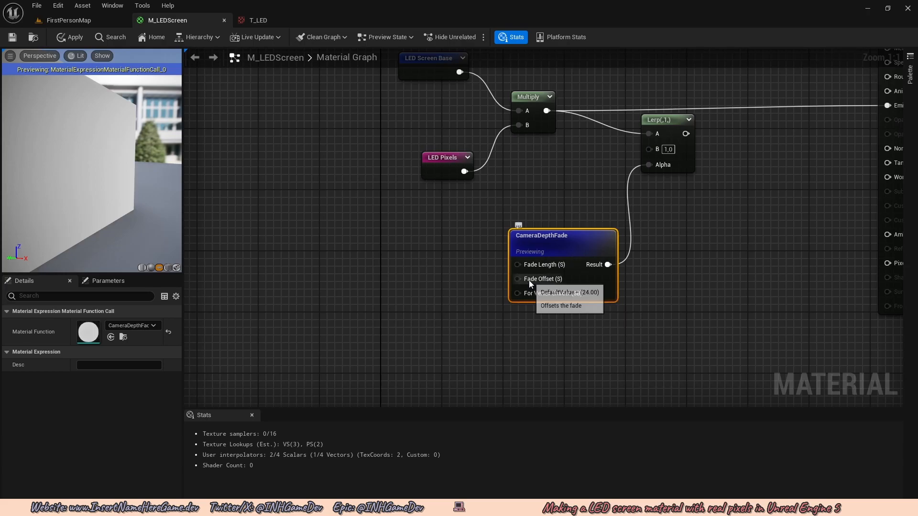
pyautogui.moveTo(518, 279); pyautogui.dragTo(490, 271)
pyautogui.click(384, 287)
pyautogui.click(480, 286)
pyautogui.moveTo(442, 268); pyautogui.dragTo(449, 260, button='right')
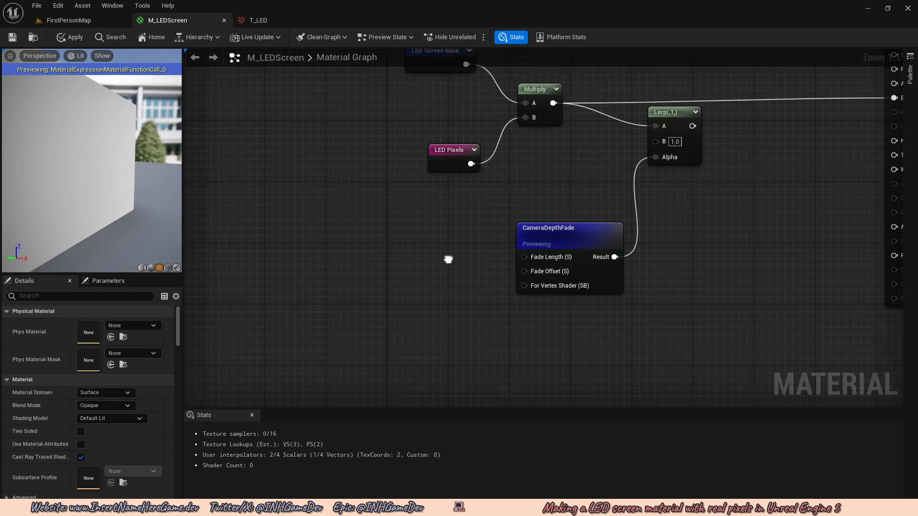
pyautogui.moveTo(524, 257); pyautogui.dragTo(499, 254)
pyautogui.click(467, 256)
pyautogui.moveTo(489, 269); pyautogui.dragTo(468, 251, button='right')
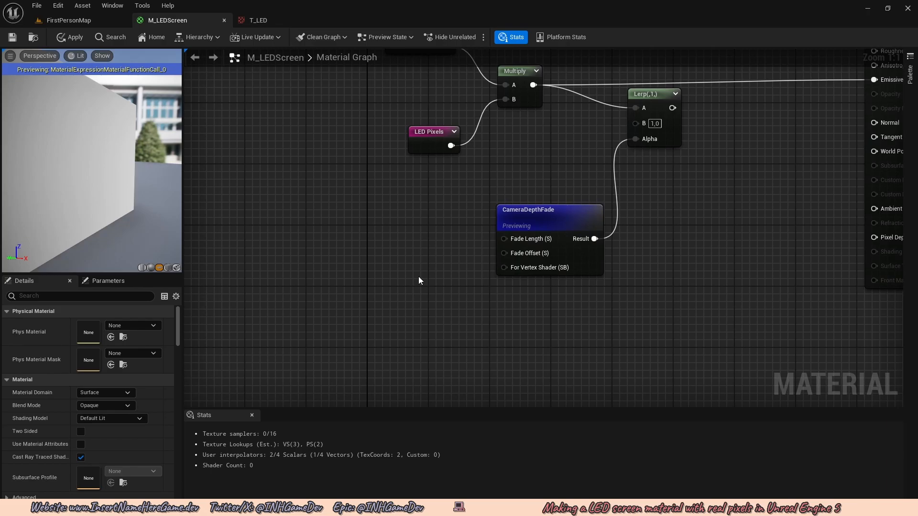
# - Add a constant beside CameraDepthFade and convert it to a parameter named "LED Pixels Fade Length"
pyautogui.moveTo(458, 254); pyautogui.dragTo(479, 217, button='right')
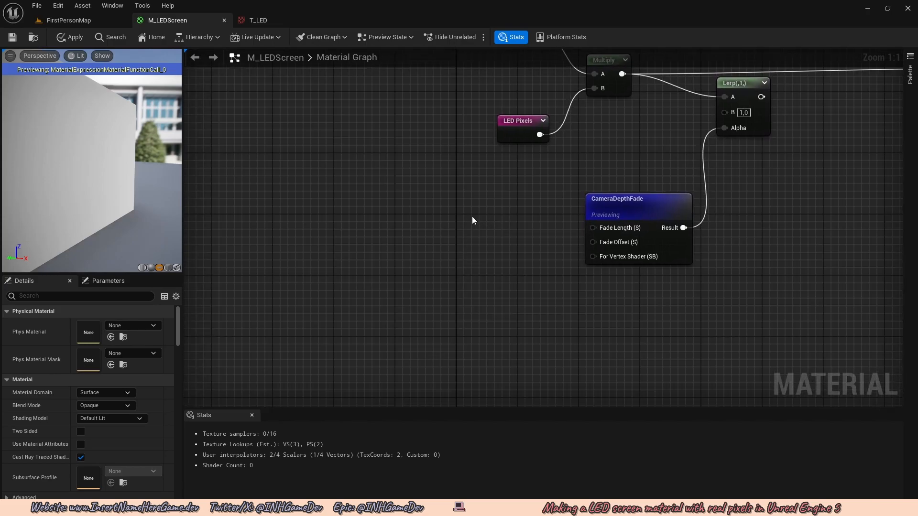
pyautogui.click(478, 211)
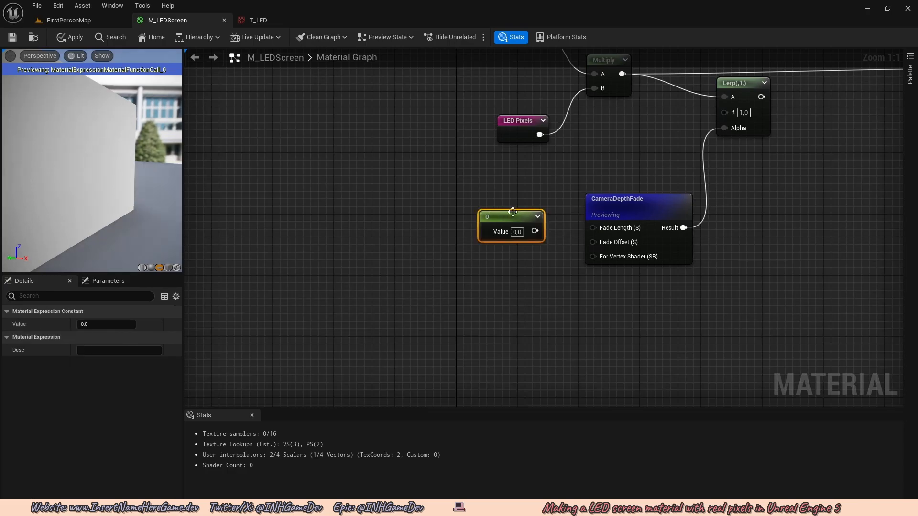
pyautogui.moveTo(525, 220); pyautogui.dragTo(504, 210)
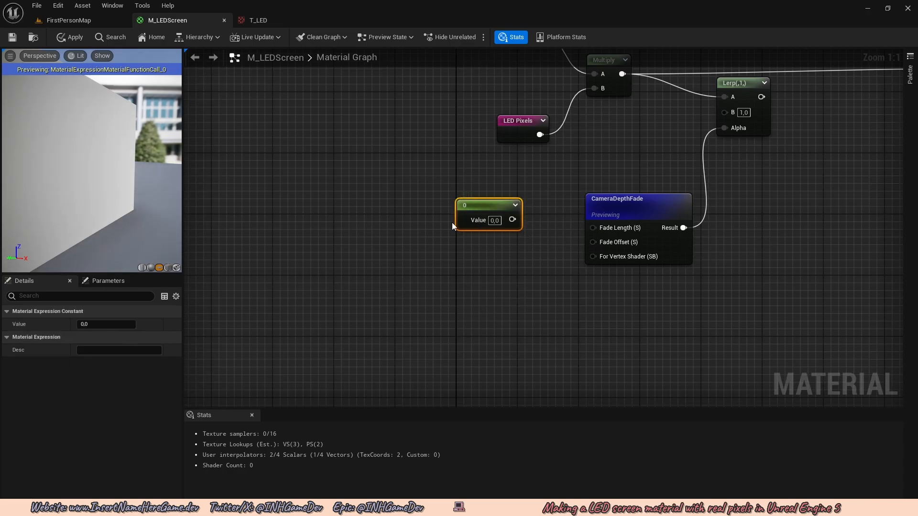
pyautogui.moveTo(491, 239); pyautogui.dragTo(471, 229, button='right')
pyautogui.rightClick(478, 202)
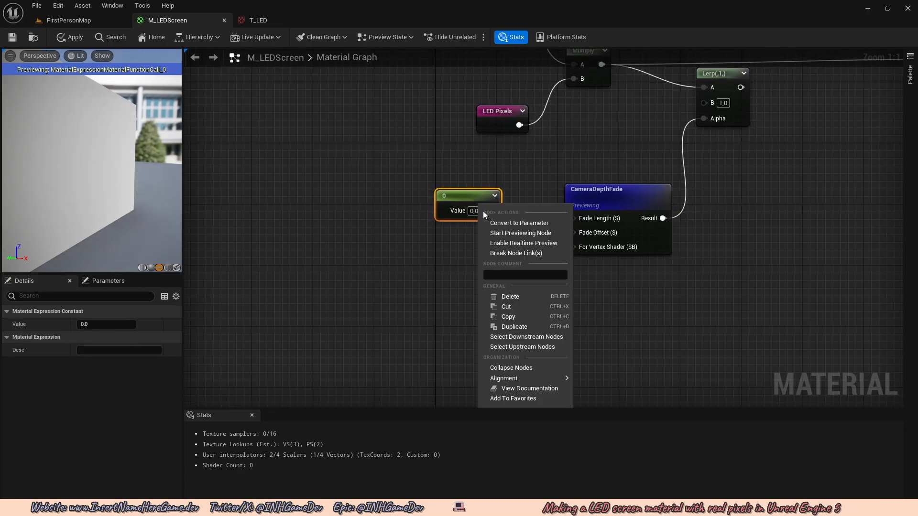
pyautogui.click(503, 224)
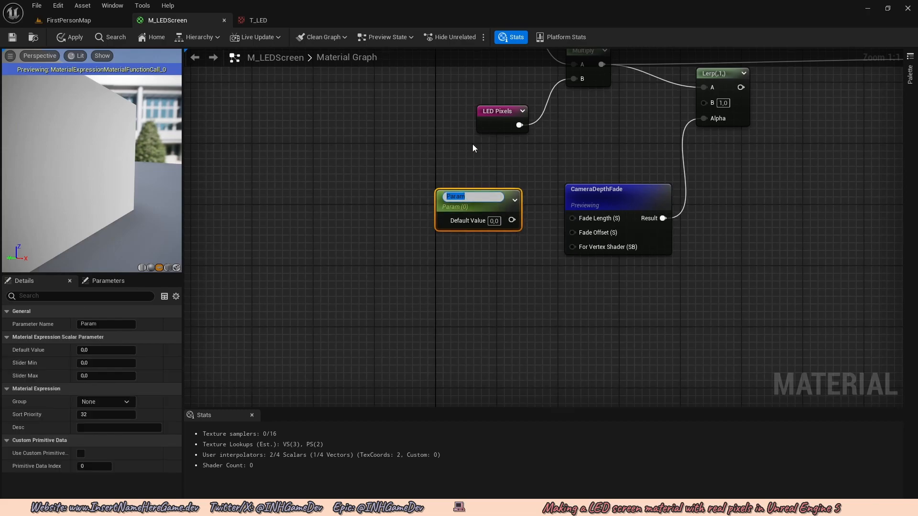
pyautogui.press('BackSpace')
pyautogui.write('LED Pixels Fade Length')
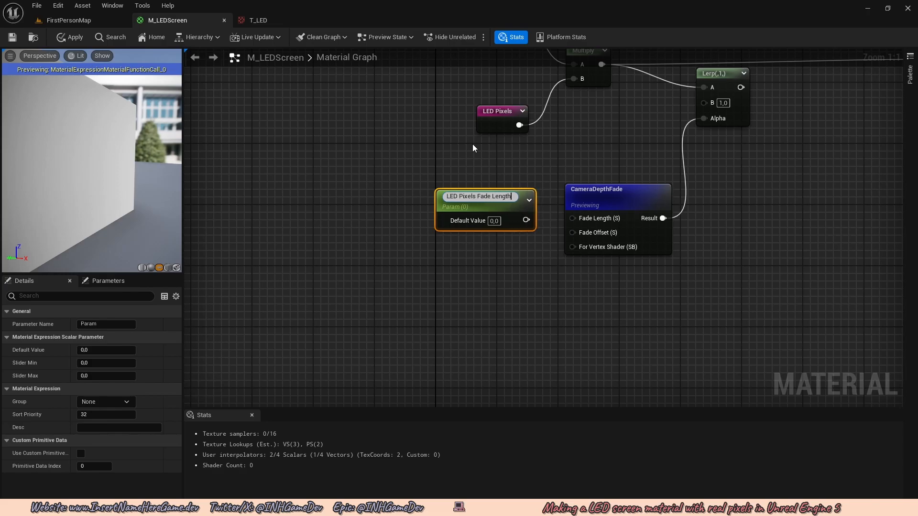
pyautogui.press('Return')
# - Connect the LED Pixels Fade Length parameter to CameraDepthFade's Fade Length input and set its default value to 200
pyautogui.moveTo(514, 216); pyautogui.dragTo(588, 221)
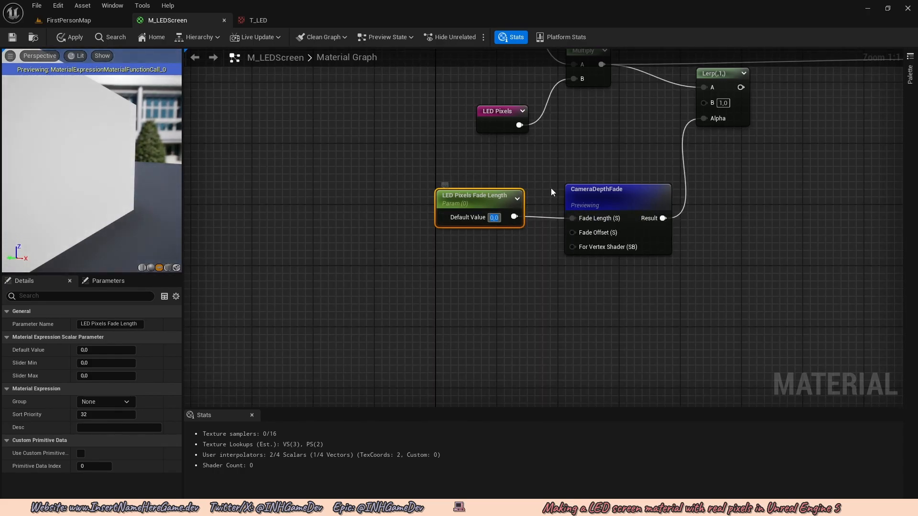
pyautogui.press('BackSpace')
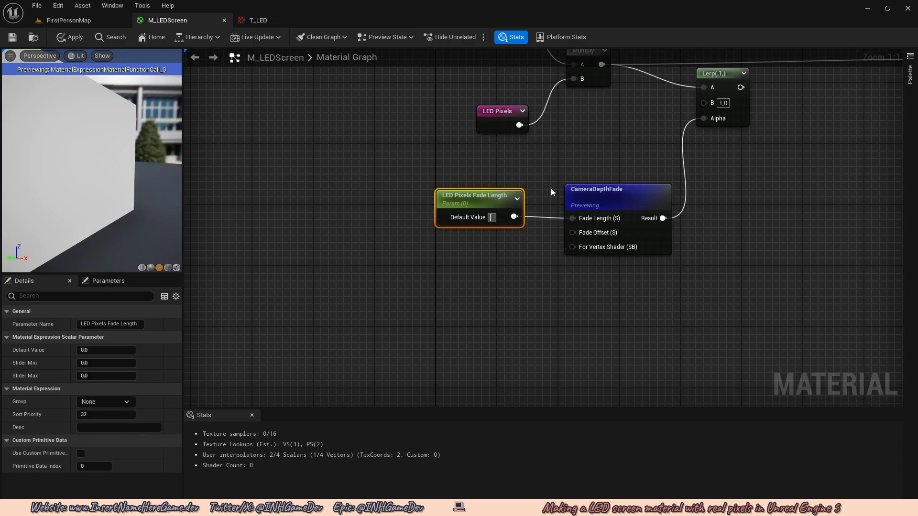
pyautogui.write('200')
pyautogui.press('Return')
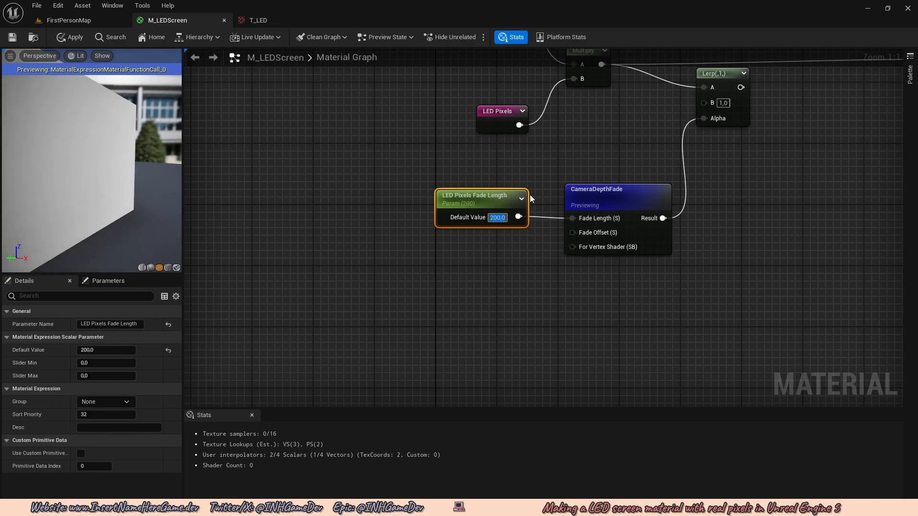
pyautogui.click(530, 194)
# - Duplicate the LED Pixels Fade Length parameter and place the copy directly below the original
pyautogui.moveTo(482, 242); pyautogui.dragTo(495, 231, button='right')
pyautogui.rightClick(481, 191)
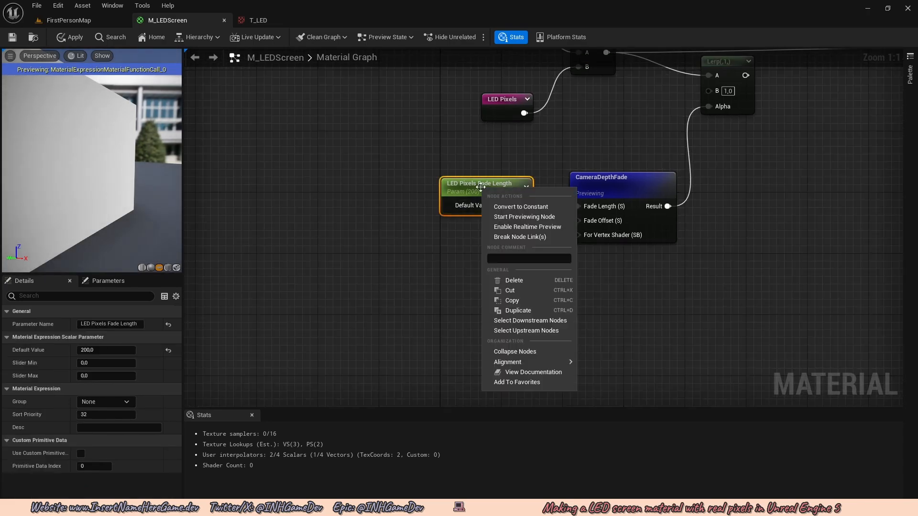
pyautogui.press('Escape')
pyautogui.click(481, 189)
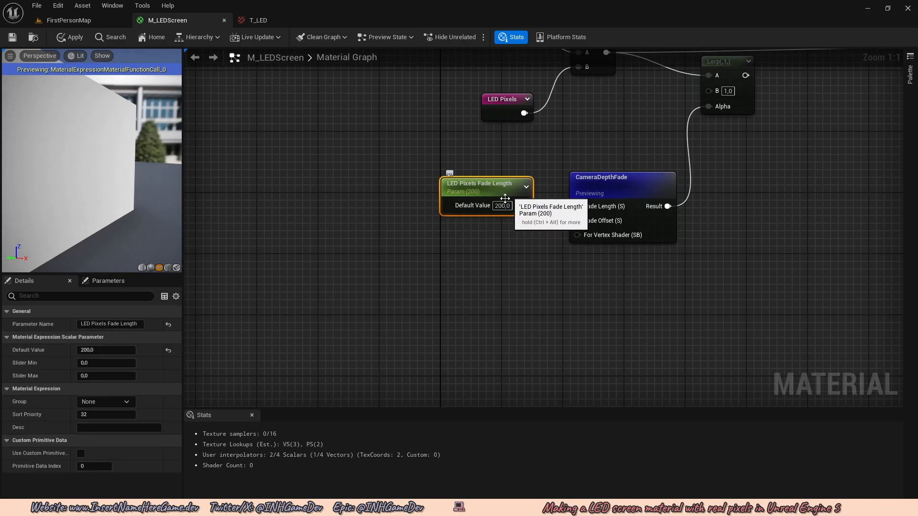
pyautogui.hotkey('ctrl', 'd')
pyautogui.moveTo(551, 253); pyautogui.dragTo(475, 233)
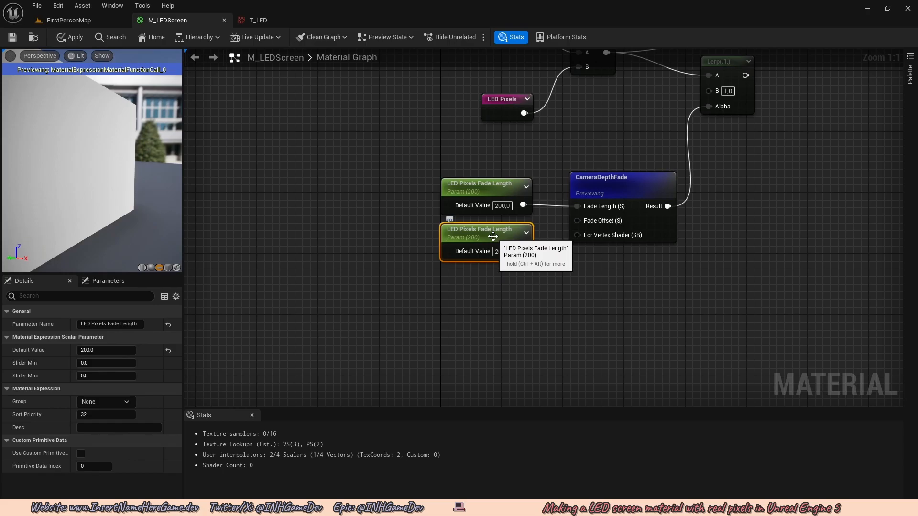
# - Rename the duplicated parameter "LED Pixels Fade Offset"
pyautogui.click(140, 323)
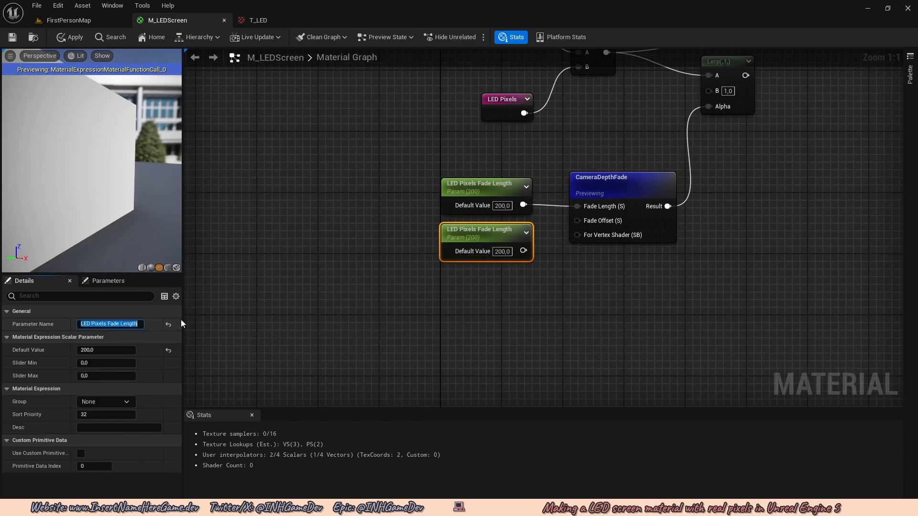
pyautogui.press('End')
pyautogui.press('BackSpace')
pyautogui.press('BackSpace')
pyautogui.press('BackSpace')
pyautogui.press('BackSpace')
pyautogui.press('BackSpace')
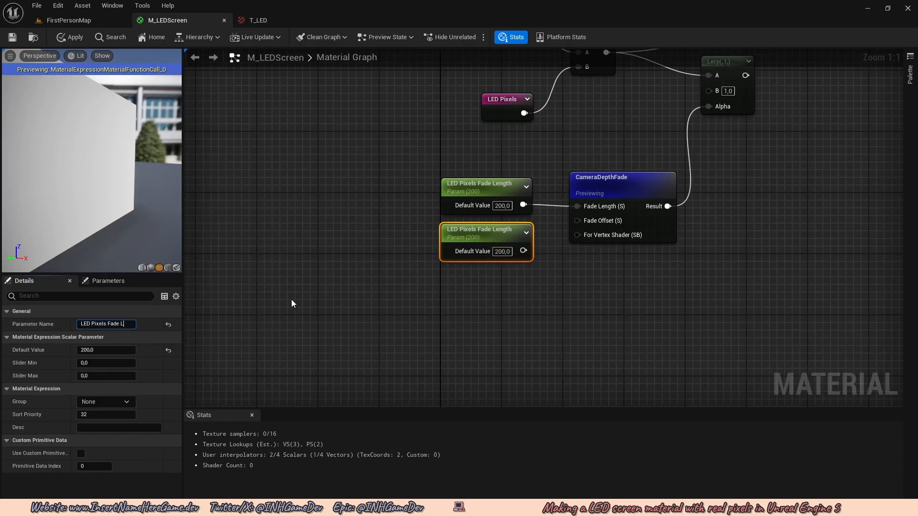
pyautogui.write('Offfset')
pyautogui.press('Return')
# - Connect LED Pixels Fade Offset to CameraDepthFade's Fade Offset input and set its default value to 500
pyautogui.moveTo(524, 251); pyautogui.dragTo(581, 222)
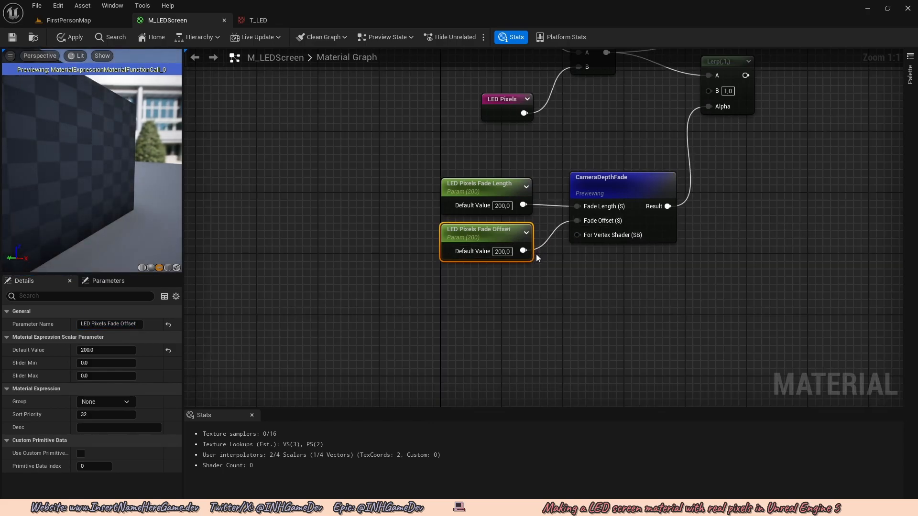
pyautogui.click(503, 251)
pyautogui.write('500')
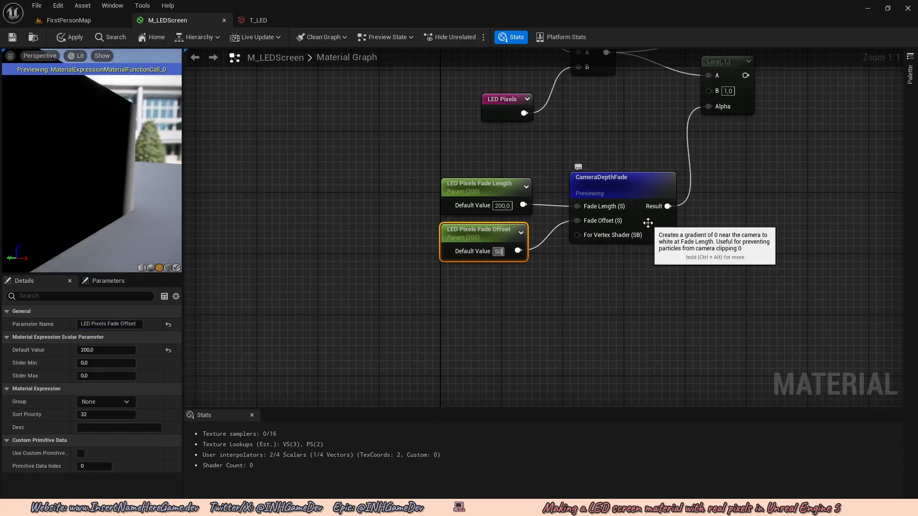
pyautogui.click(570, 286)
# - Connect the Lerp output to the material's Emissive Color input in place of the Multiply result
pyautogui.scroll(-2, 655, 239)
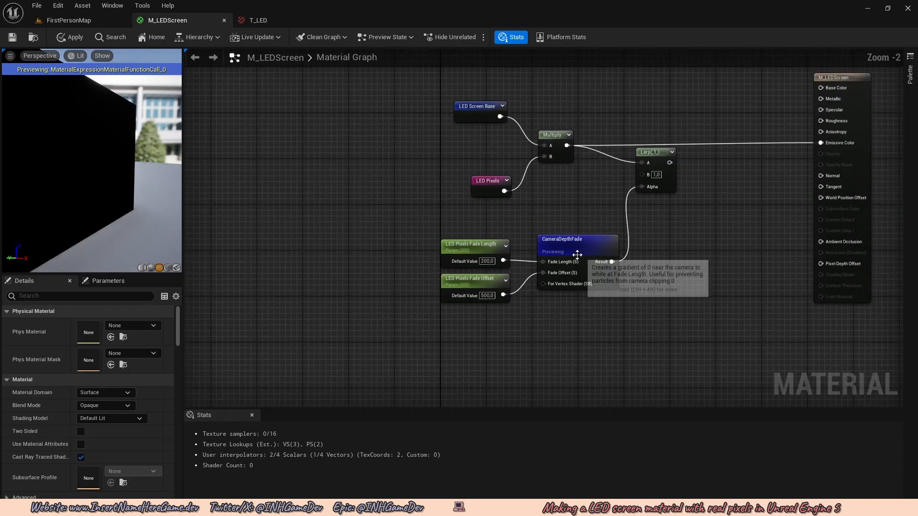
pyautogui.scroll(2, 494, 272)
pyautogui.moveTo(480, 232); pyautogui.dragTo(688, 203)
# - Stop previewing the CameraDepthFade node and examine the blended material on the preview plane from near and far
pyautogui.moveTo(112, 168); pyautogui.dragTo(57, 168)
pyautogui.scroll(-5, 112, 168)
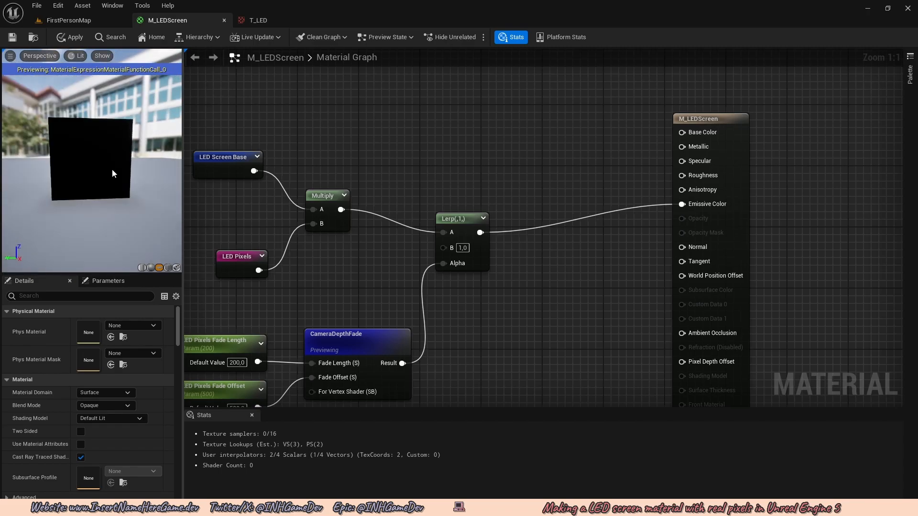
pyautogui.rightClick(356, 341)
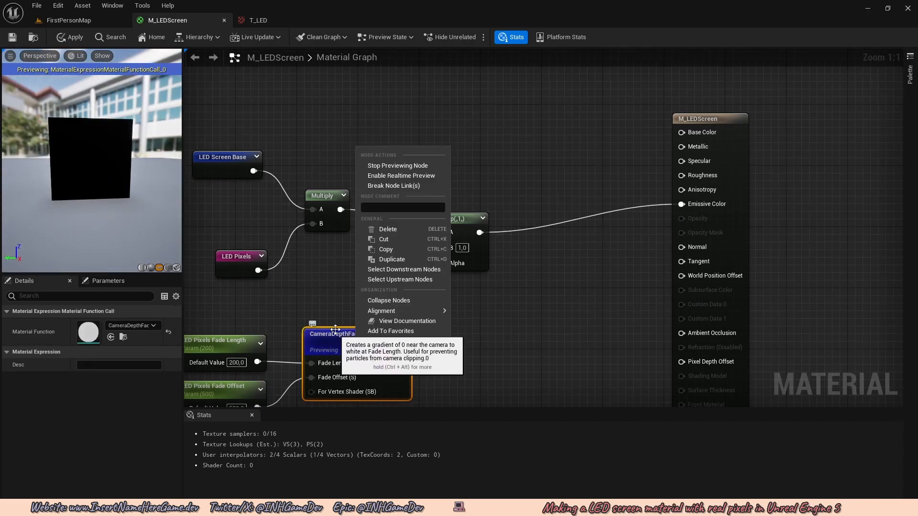
pyautogui.click(398, 166)
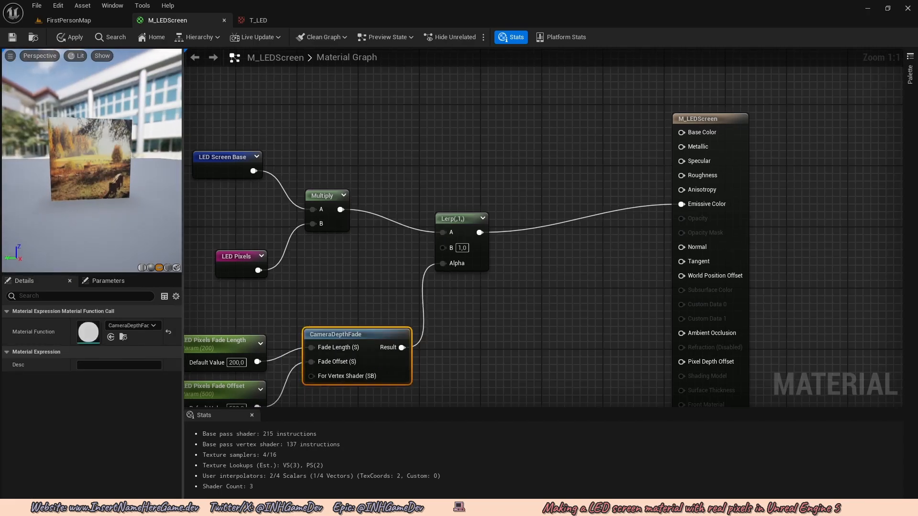
pyautogui.scroll(5, 95, 161)
pyautogui.moveTo(109, 161); pyautogui.dragTo(90, 162)
pyautogui.scroll(-8, 109, 161)
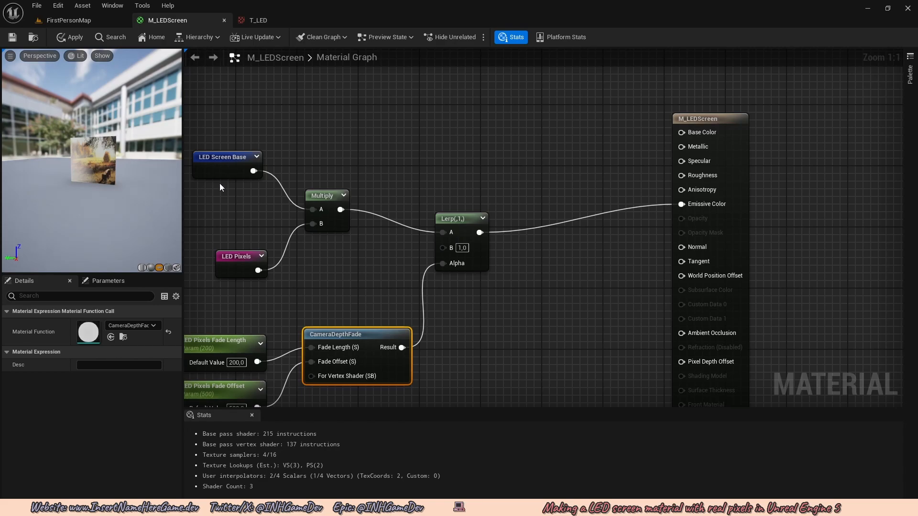
# - Copy the LED Screen Base Texture parameter node and place the copy above the original node chain
pyautogui.moveTo(352, 249); pyautogui.dragTo(437, 243, button='right')
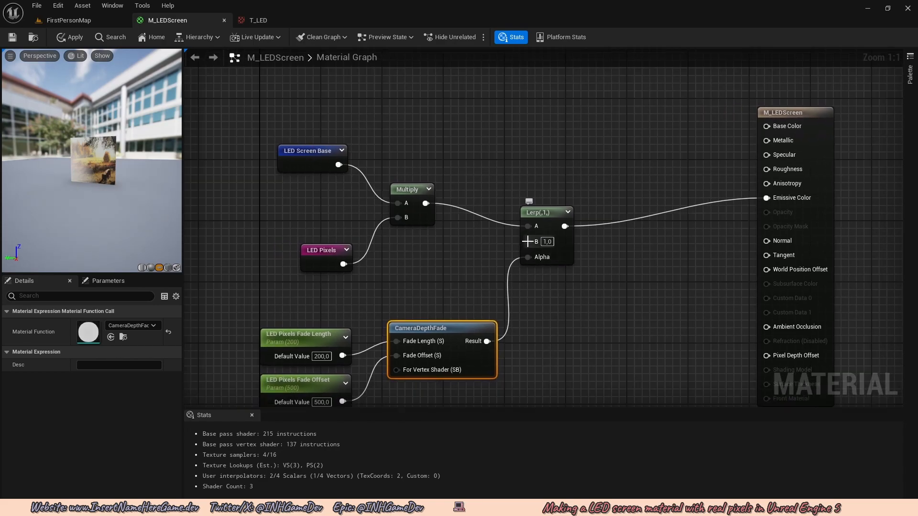
pyautogui.moveTo(528, 241); pyautogui.dragTo(475, 254)
pyautogui.moveTo(450, 259); pyautogui.dragTo(753, 203, button='right')
pyautogui.scroll(-2, 437, 236)
pyautogui.scroll(-3, 610, 196)
pyautogui.moveTo(610, 196); pyautogui.dragTo(814, 287, button='right')
pyautogui.scroll(3, 530, 241)
pyautogui.scroll(2, 553, 233)
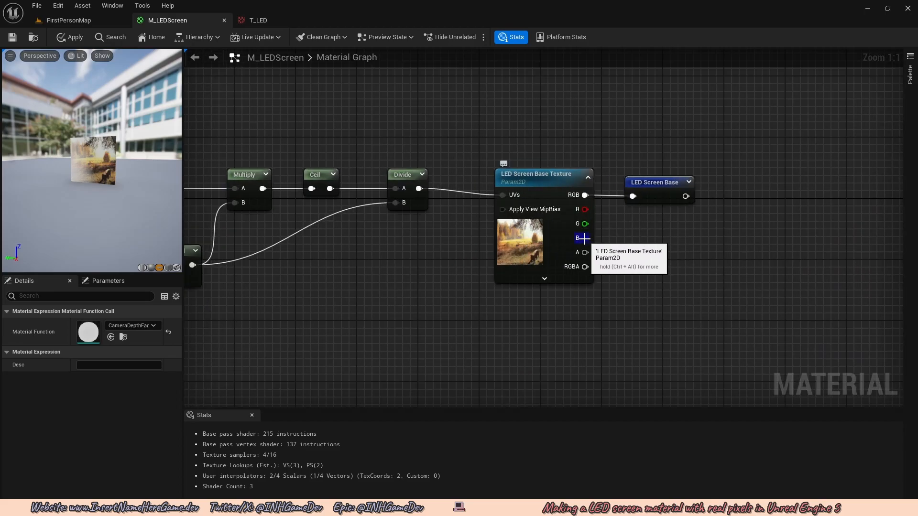
pyautogui.scroll(-2, 569, 237)
pyautogui.moveTo(569, 237); pyautogui.dragTo(467, 282, button='right')
pyautogui.moveTo(545, 259); pyautogui.dragTo(554, 308, button='right')
pyautogui.click(445, 304)
pyautogui.scroll(2, 445, 305)
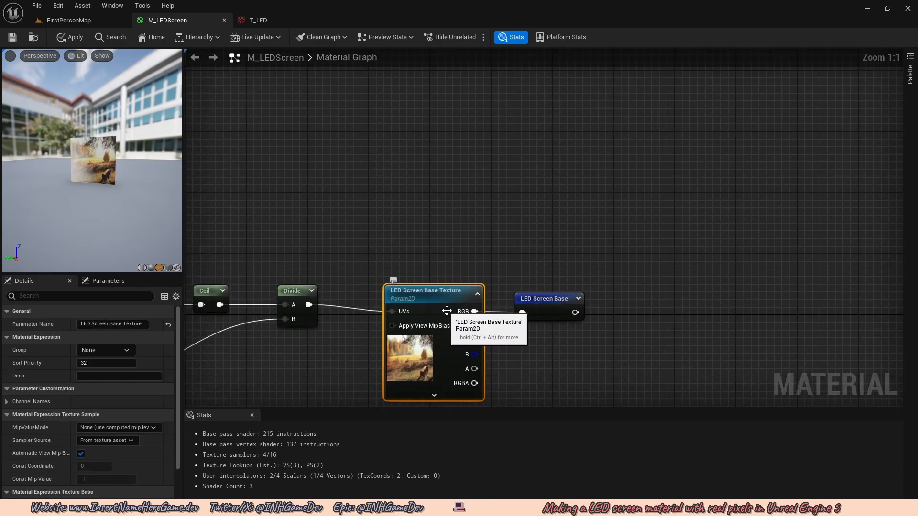
pyautogui.scroll(-1, 447, 311)
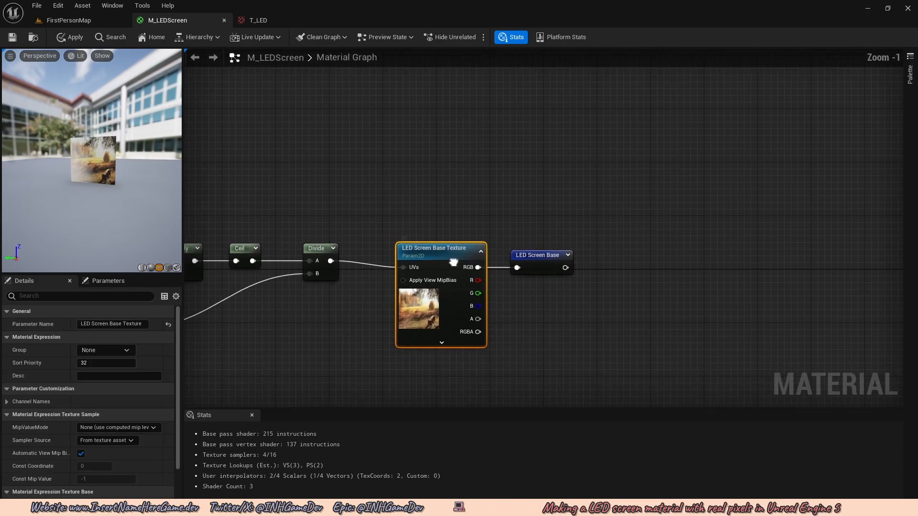
pyautogui.moveTo(448, 311); pyautogui.dragTo(449, 319, button='right')
pyautogui.hotkey('ctrl', 'v')
pyautogui.moveTo(468, 190); pyautogui.dragTo(468, 292, button='right')
pyautogui.moveTo(493, 309); pyautogui.dragTo(454, 205)
# - Add a Named Reroute Declaration node fed by the RGB output of the copied LED Screen Base Texture
pyautogui.moveTo(536, 259); pyautogui.dragTo(473, 214, button='right')
pyautogui.click(508, 214)
pyautogui.scroll(1, 510, 213)
pyautogui.moveTo(411, 190); pyautogui.dragTo(510, 188)
pyautogui.write('named re')
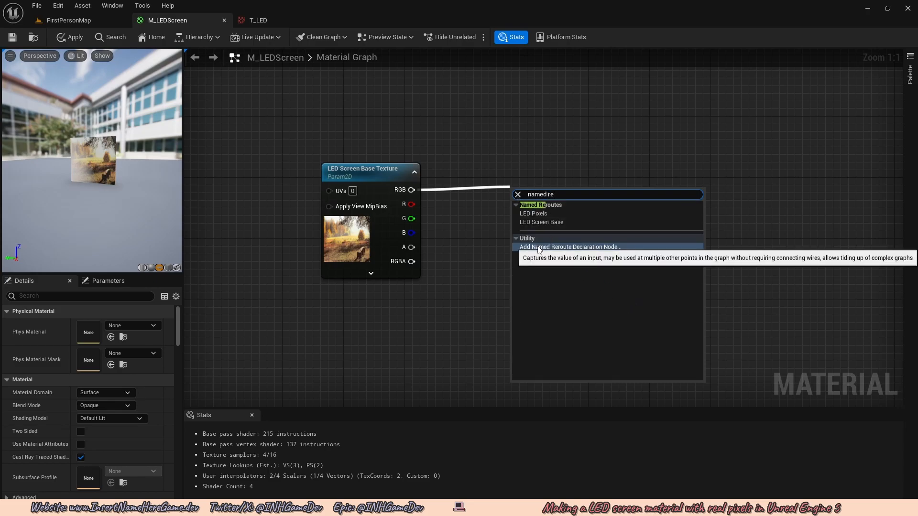
pyautogui.click(541, 247)
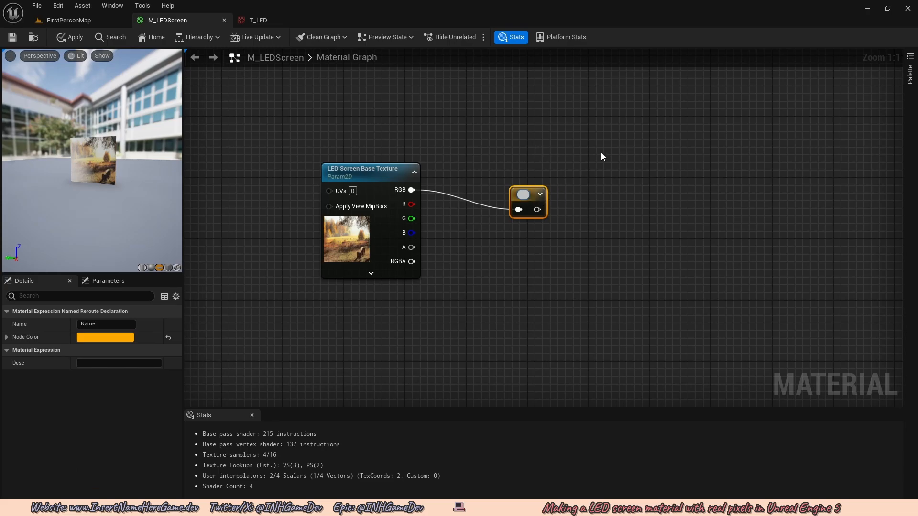
# - Name the new reroute declaration "LED Screen Distance Texture"
pyautogui.write('LED SCr')
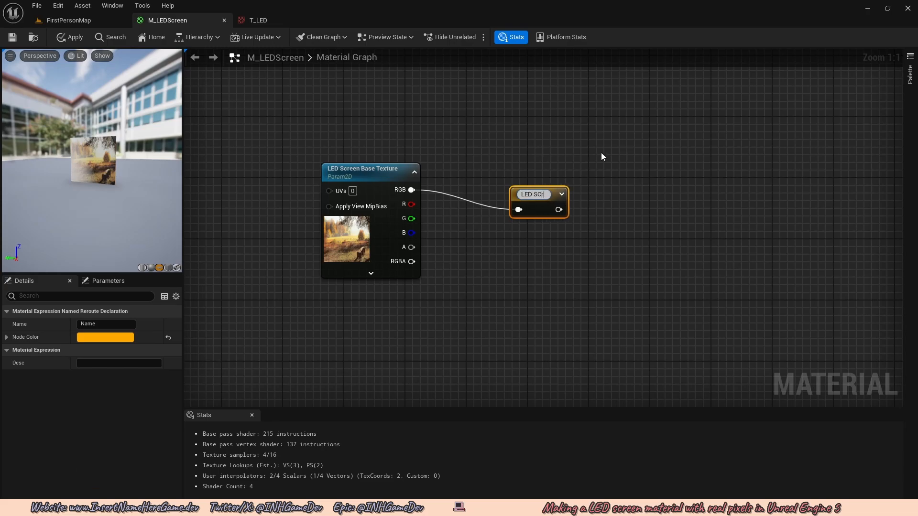
pyautogui.write('een Distance')
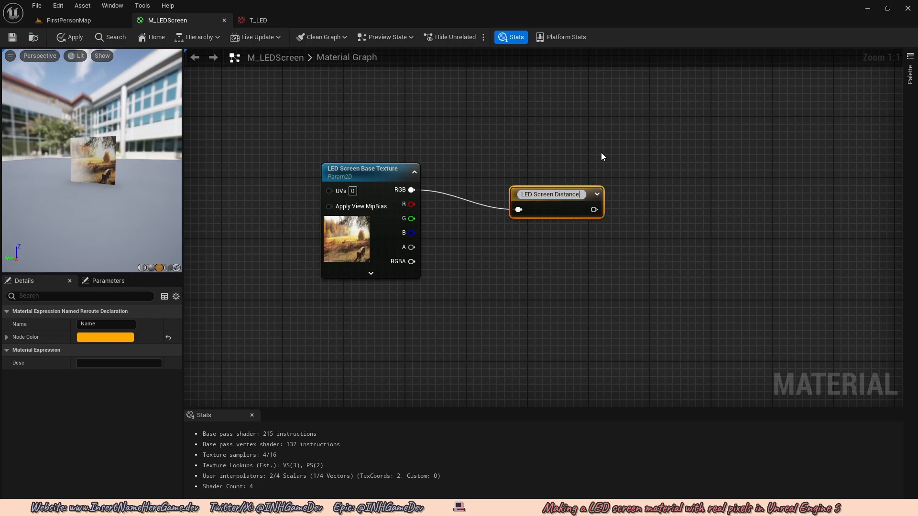
pyautogui.write(' T')
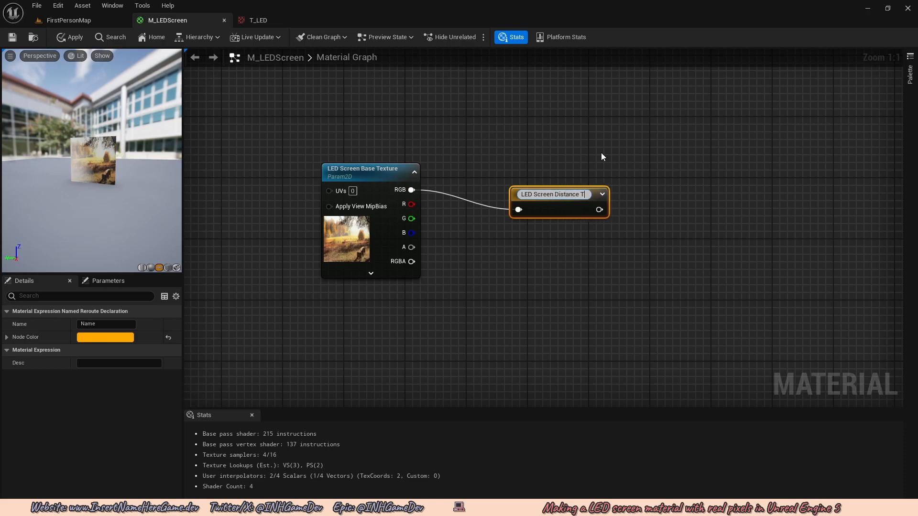
pyautogui.press('BackSpace')
pyautogui.write('Texture')
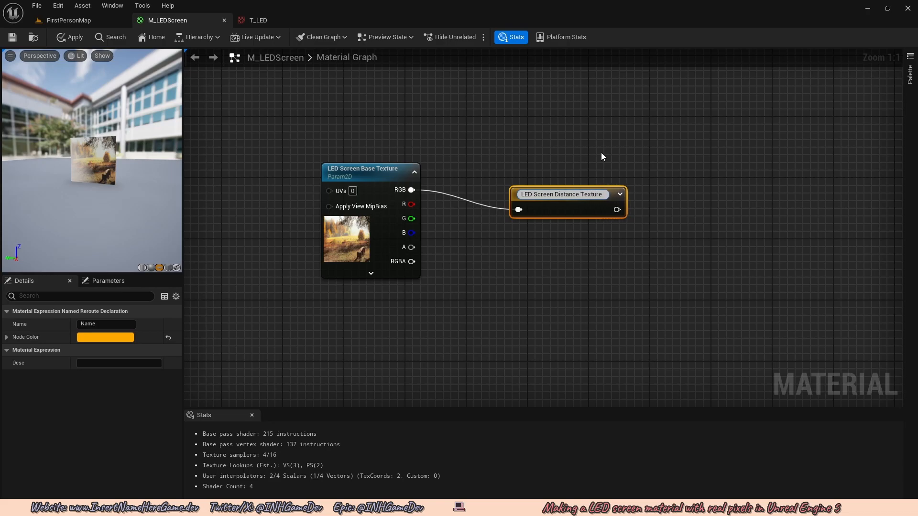
pyautogui.press('Return')
# - Move the LED Screen Distance Texture reroute close beside the copied texture node's RGB output
pyautogui.scroll(-3, 601, 153)
pyautogui.moveTo(547, 277); pyautogui.dragTo(509, 202, button='right')
pyautogui.moveTo(541, 164); pyautogui.dragTo(472, 248, button='right')
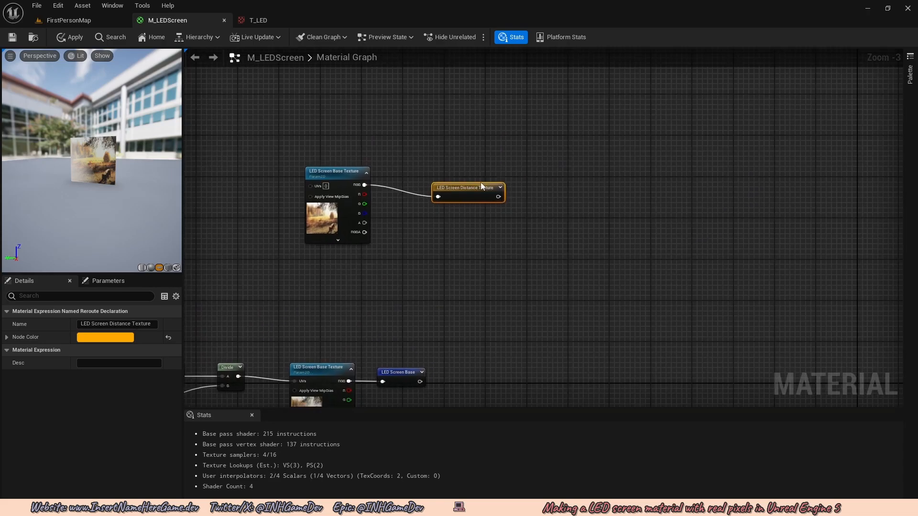
pyautogui.scroll(-1, 526, 226)
pyautogui.moveTo(491, 202); pyautogui.dragTo(466, 193)
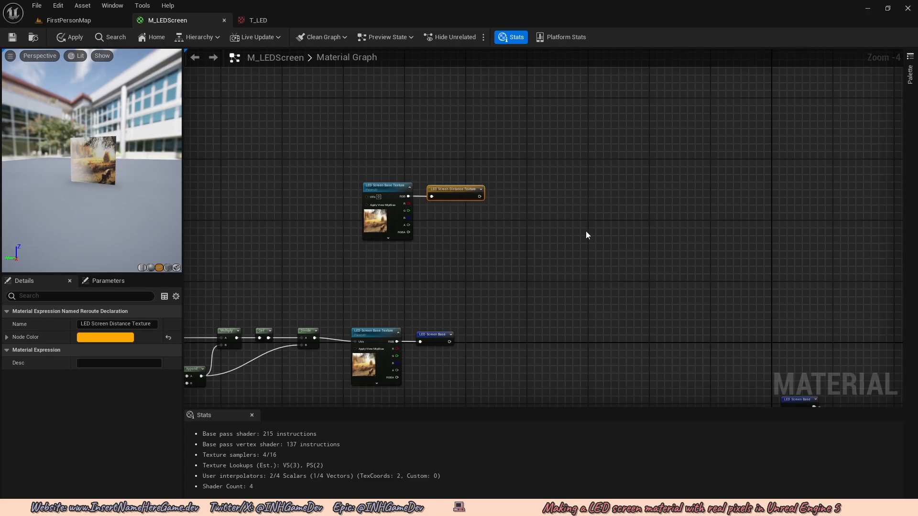
# - Feed the Lerp node's B input from a LED Screen Distance Texture named reroute
pyautogui.moveTo(558, 229); pyautogui.dragTo(471, 209, button='right')
pyautogui.moveTo(609, 231); pyautogui.dragTo(447, 154, button='right')
pyautogui.moveTo(645, 319); pyautogui.dragTo(564, 181, button='right')
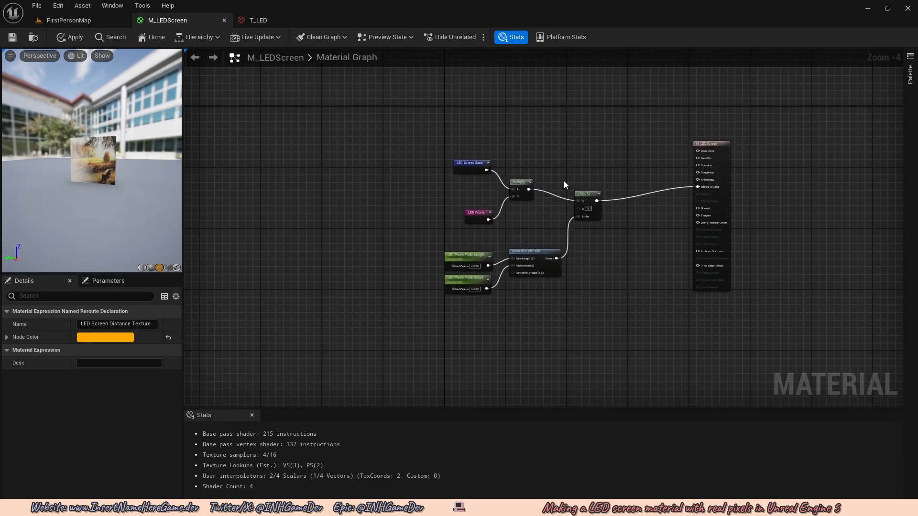
pyautogui.moveTo(583, 212)
pyautogui.mouseDown(button='right')
pyautogui.moveTo(551, 188)
pyautogui.moveTo(557, 205)
pyautogui.mouseUp(button='right')
pyautogui.scroll(4, 551, 189)
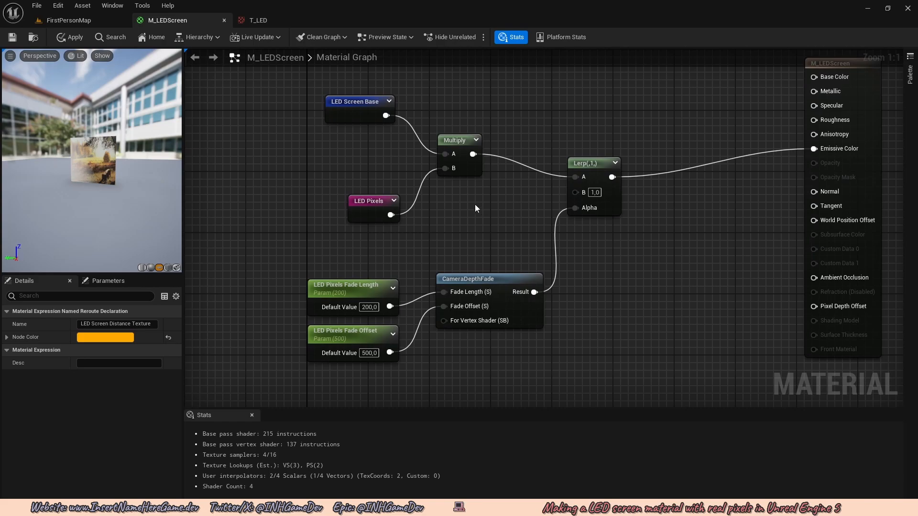
pyautogui.moveTo(575, 192); pyautogui.dragTo(486, 219)
pyautogui.write('Distance')
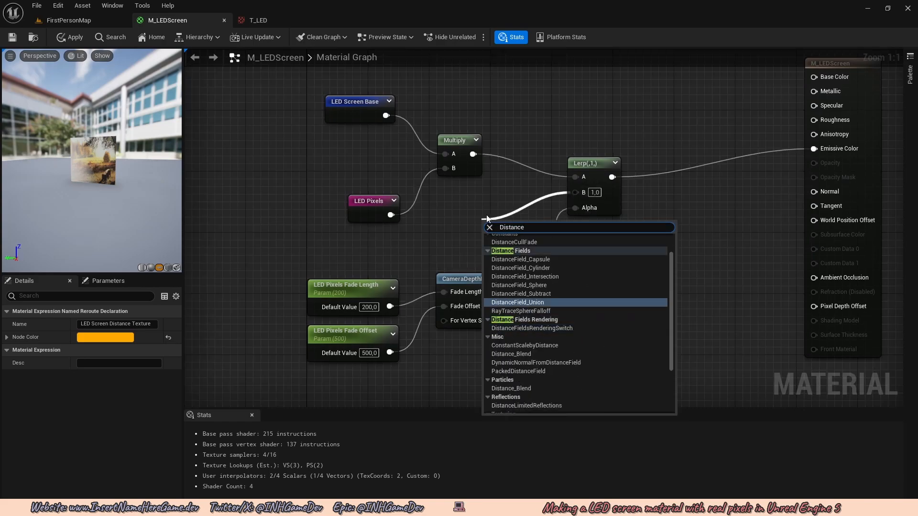
pyautogui.scroll(-2, 511, 360)
pyautogui.scroll(-2, 512, 361)
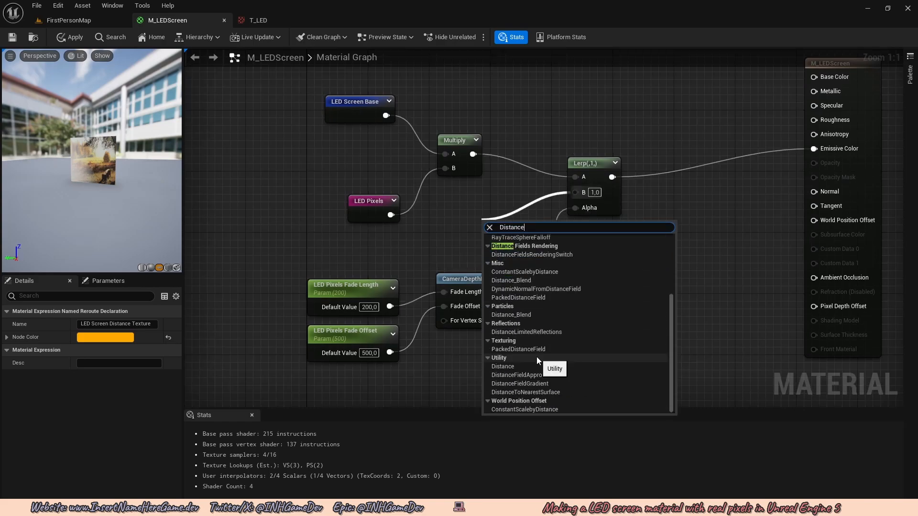
pyautogui.scroll(5, 541, 379)
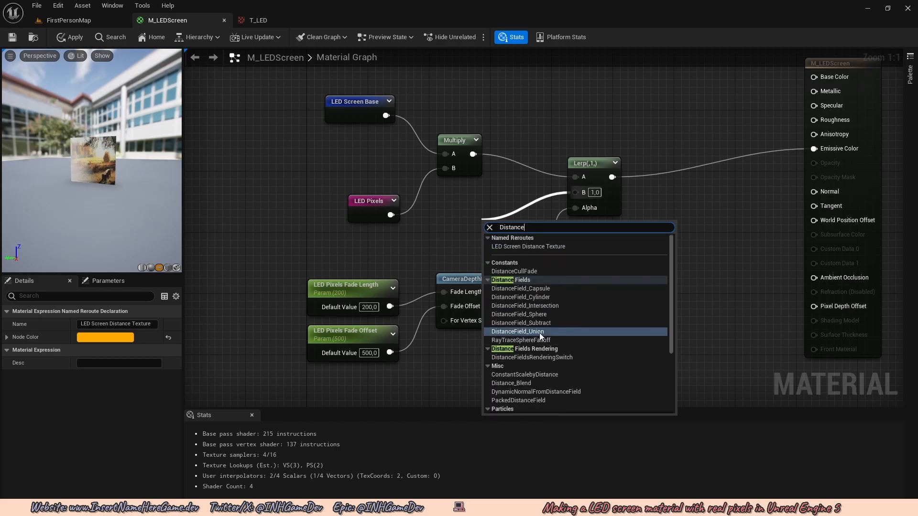
pyautogui.click(532, 246)
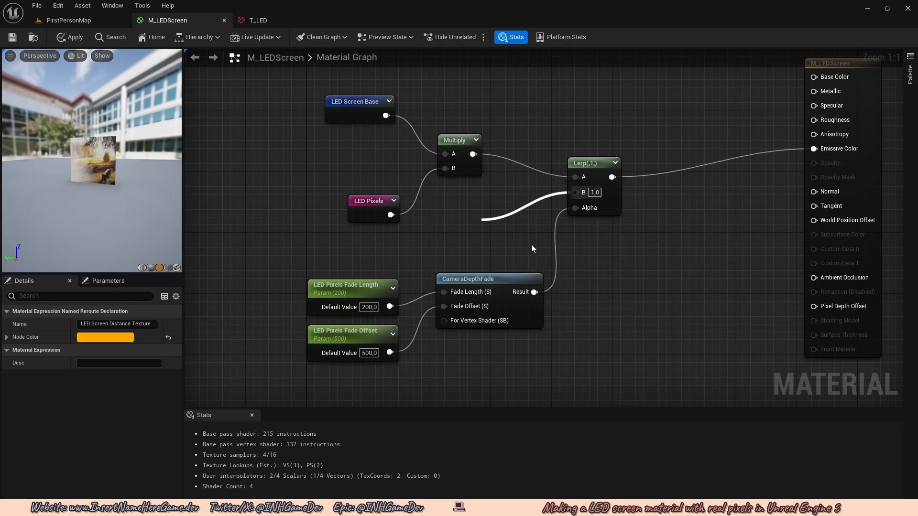
# - Check the pixel-to-texture fade on the preview mesh at near and far distances, and apply and save the material
pyautogui.scroll(-3, 93, 170)
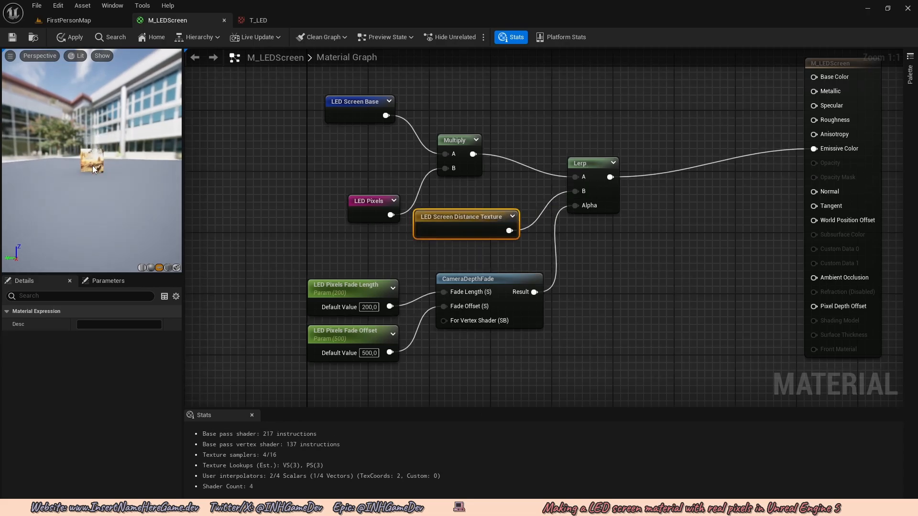
pyautogui.scroll(8, 93, 165)
pyautogui.scroll(-3, 105, 165)
pyautogui.scroll(4, 101, 160)
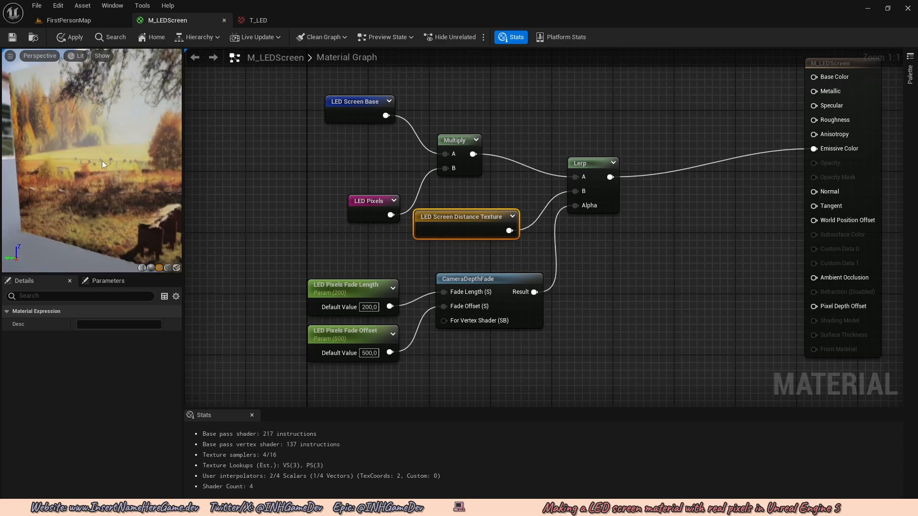
pyautogui.scroll(-6, 105, 168)
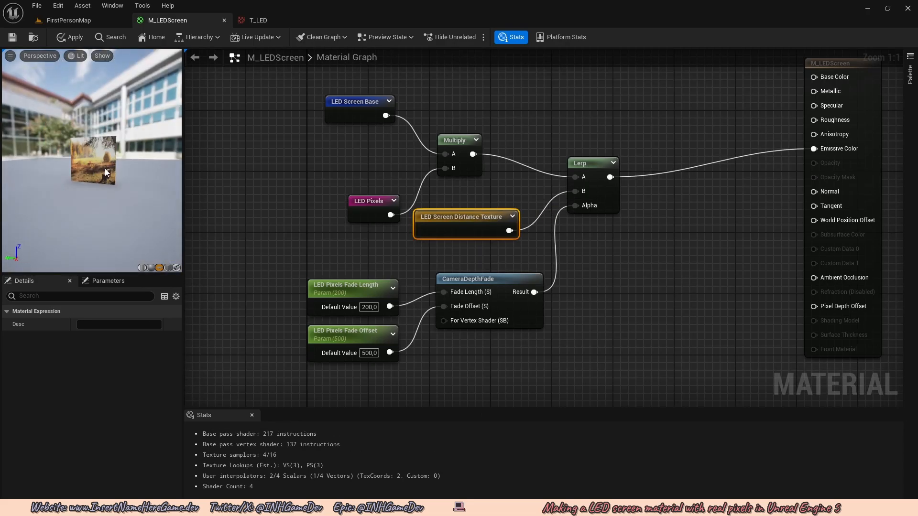
pyautogui.click(76, 36)
pyautogui.click(12, 37)
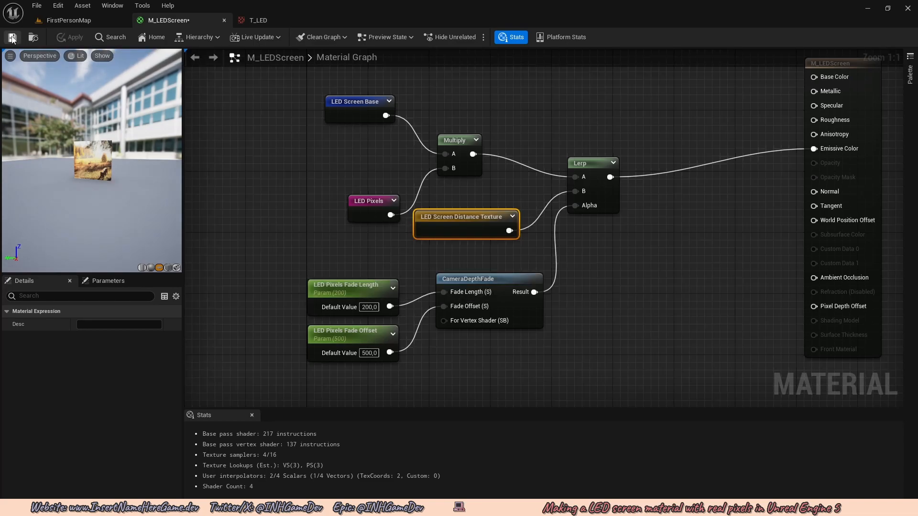
# - Examine the LED screen plane in FirstPersonMap from near and far to judge the fade between pixels and texture
pyautogui.click(74, 19)
pyautogui.press('w')
pyautogui.moveTo(366, 275); pyautogui.dragTo(438, 285, button='right')
pyautogui.press('s')
pyautogui.press('w')
pyautogui.press('s')
pyautogui.press('w')
pyautogui.press('s')
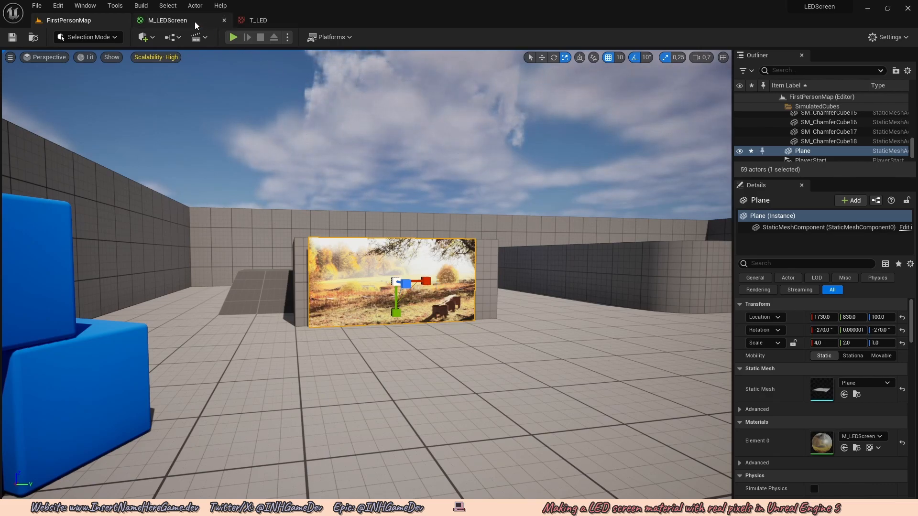
# - Insert a Multiply node in M_LEDScreen between the copied LED Screen Base Texture's RGB output and the LED Screen Distance Texture reroute
pyautogui.click(167, 21)
pyautogui.scroll(-2, 442, 200)
pyautogui.doubleClick(445, 207)
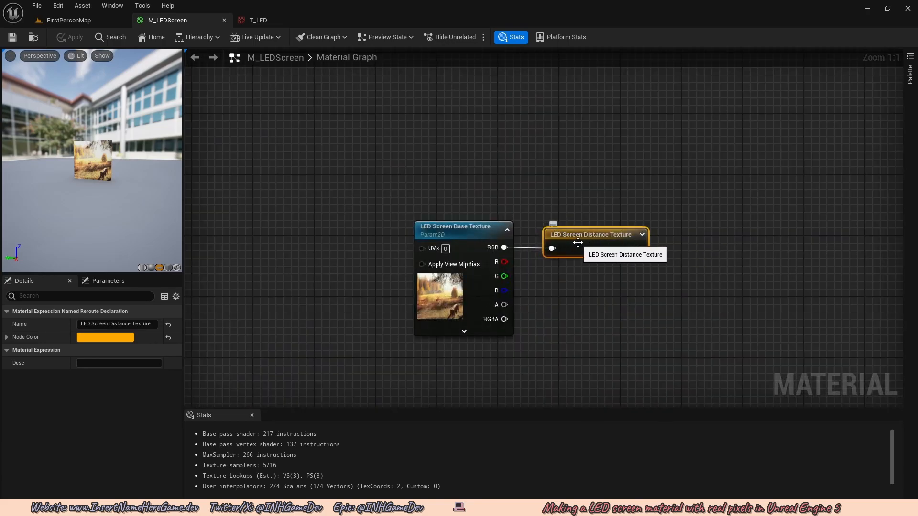
pyautogui.moveTo(531, 244); pyautogui.dragTo(572, 221, button='right')
pyautogui.moveTo(520, 211); pyautogui.dragTo(320, 215)
pyautogui.moveTo(360, 231); pyautogui.dragTo(351, 202, button='right')
pyautogui.moveTo(349, 202); pyautogui.dragTo(444, 191)
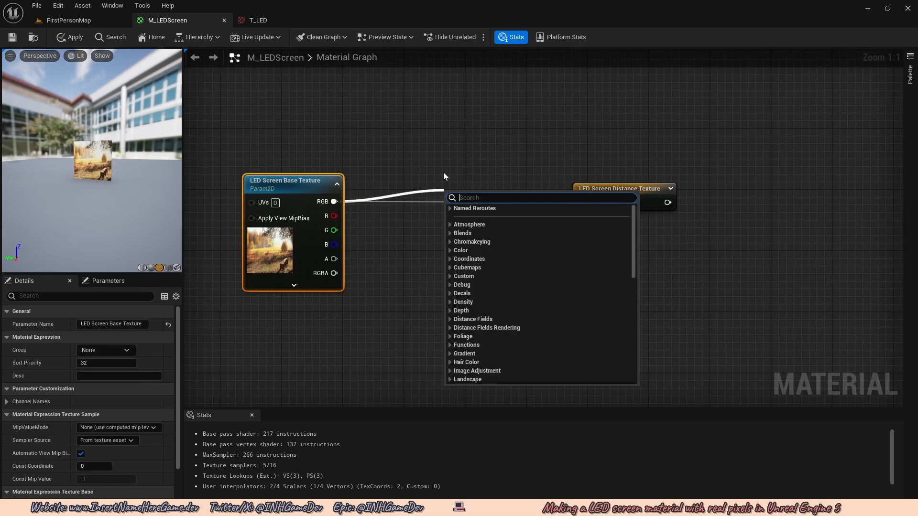
pyautogui.write('mult')
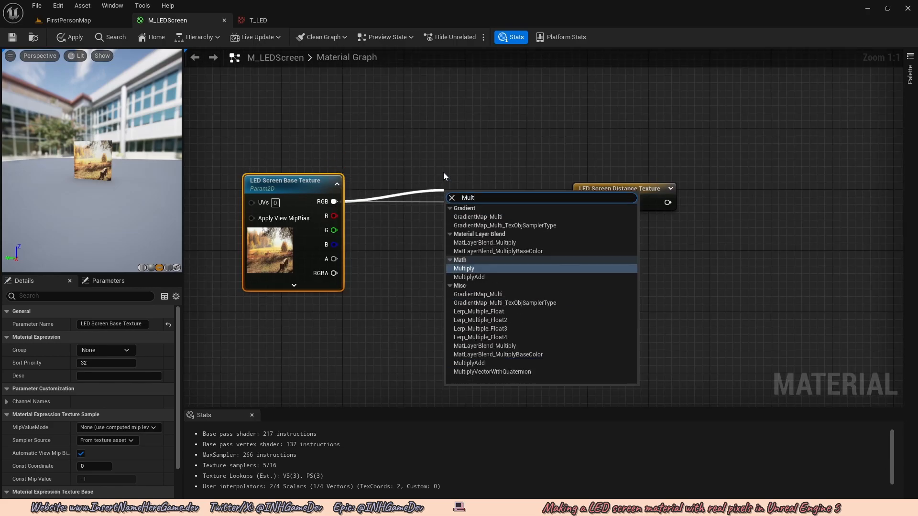
pyautogui.press('Return')
pyautogui.moveTo(489, 211); pyautogui.dragTo(581, 203)
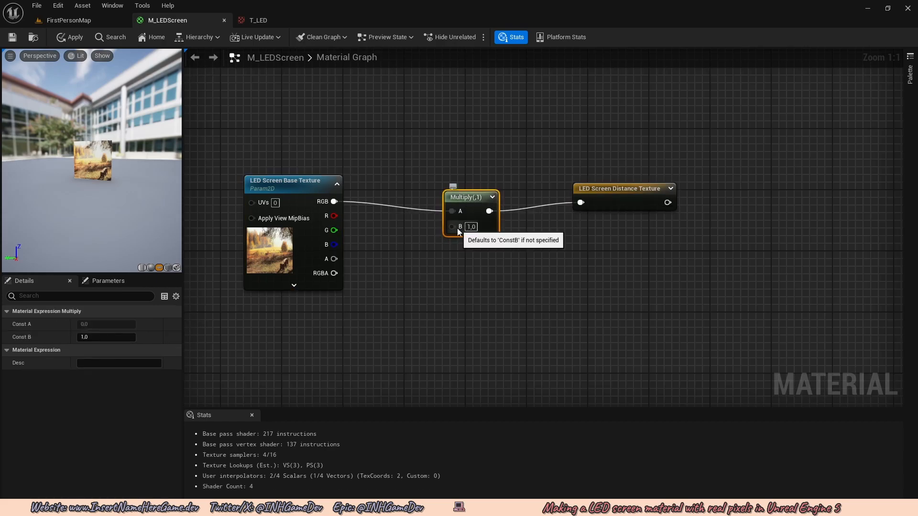
# - Add a scalar parameter named "LED Screen Fade Texture Brightness" and connect it to the new Multiply node's B input
pyautogui.moveTo(456, 227); pyautogui.dragTo(411, 265)
pyautogui.moveTo(411, 265); pyautogui.dragTo(453, 239, button='right')
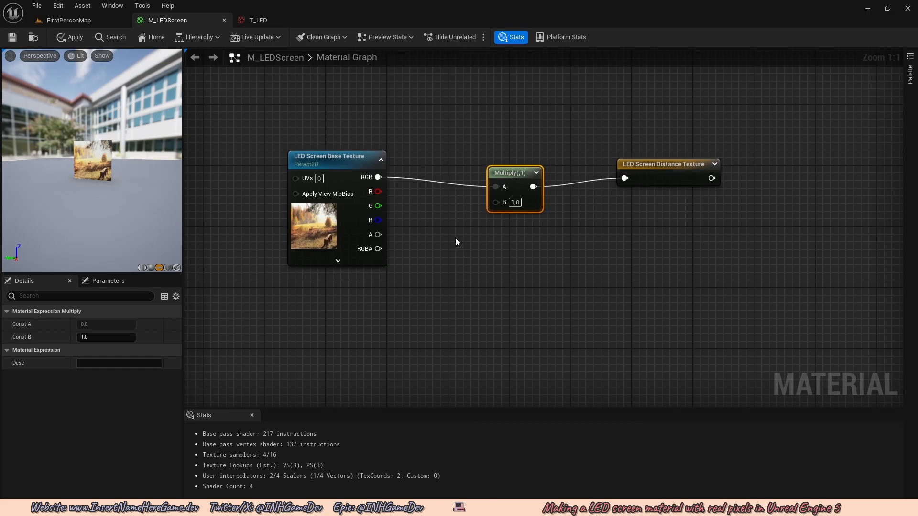
pyautogui.moveTo(415, 262)
pyautogui.mouseDown(button='right')
pyautogui.moveTo(431, 254)
pyautogui.moveTo(434, 266)
pyautogui.mouseUp(button='right')
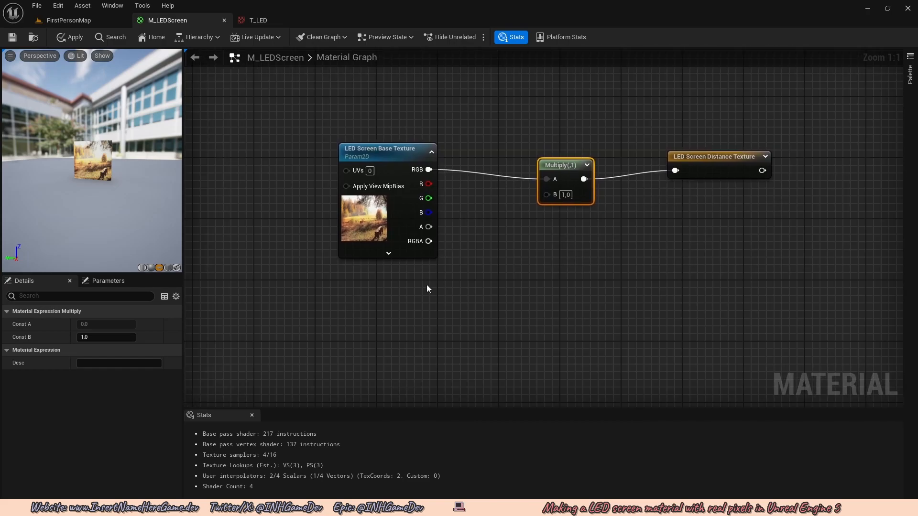
pyautogui.click(407, 287)
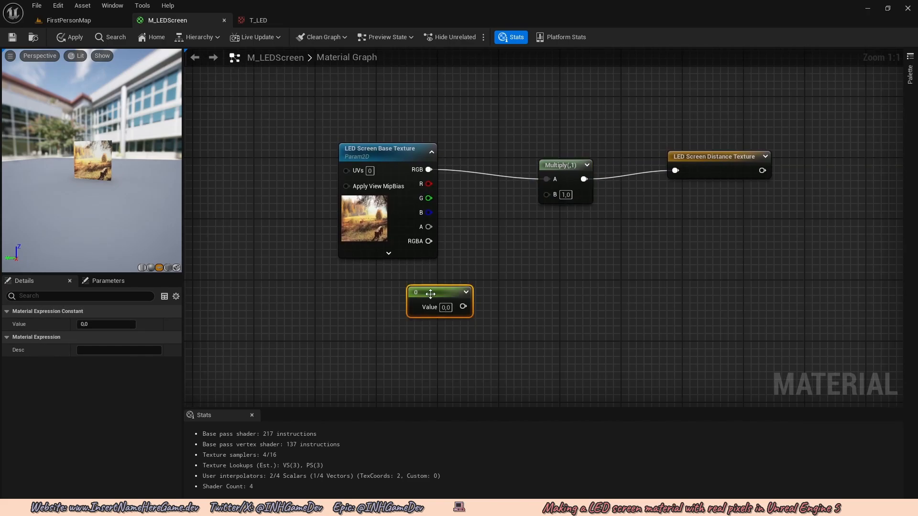
pyautogui.rightClick(432, 299)
pyautogui.press('Escape')
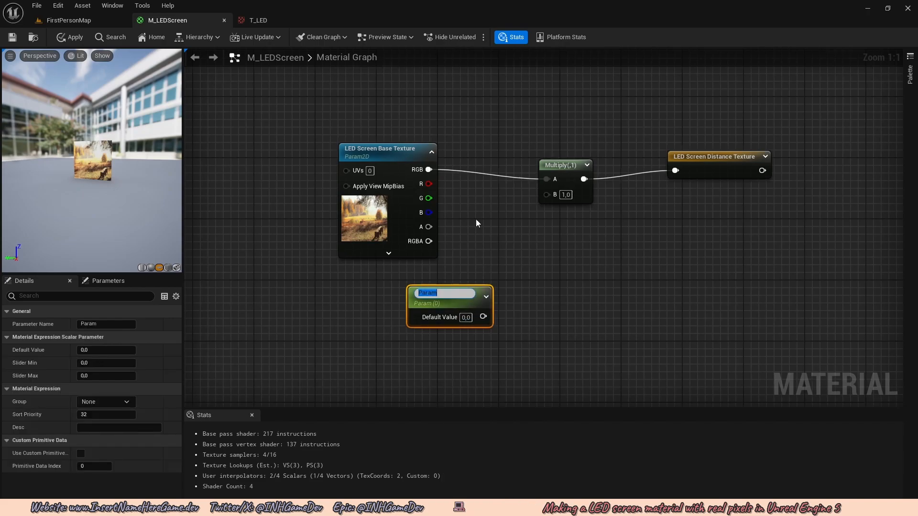
pyautogui.write('LED Screen Fade Texture Bri')
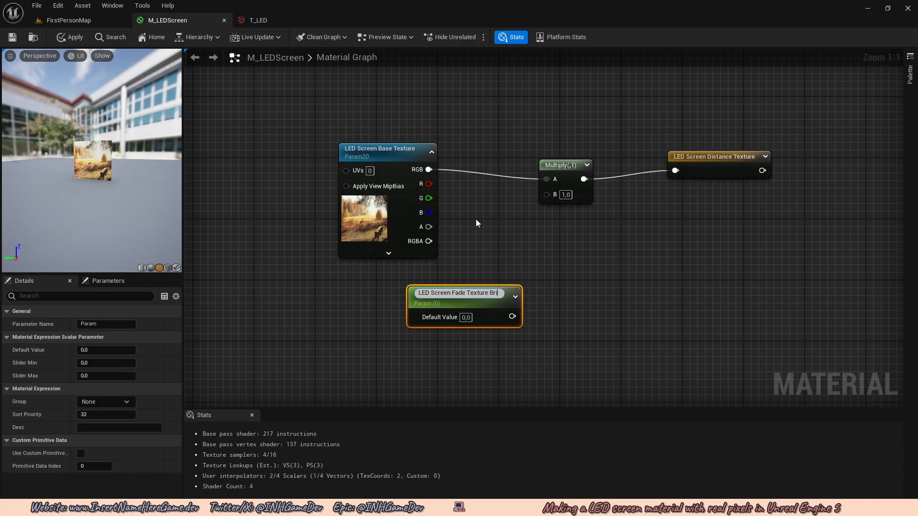
pyautogui.write('ghtn')
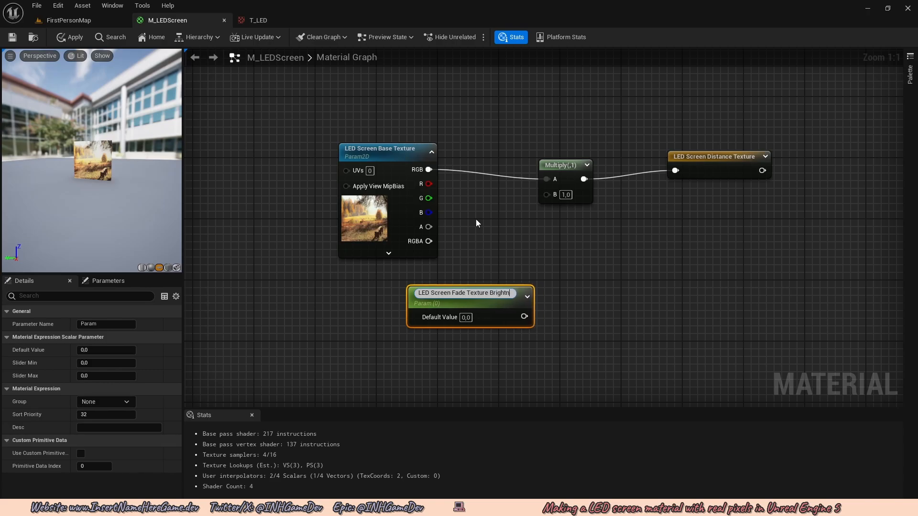
pyautogui.write('ess')
pyautogui.press('Return')
pyautogui.moveTo(523, 314); pyautogui.dragTo(547, 194)
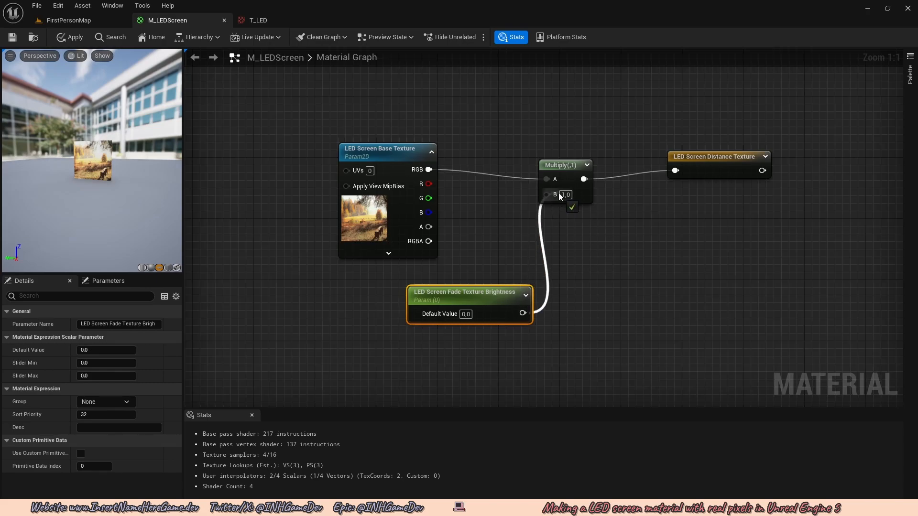
# - Set the default value of the LED Screen Fade Texture Brightness parameter to 0.3
pyautogui.click(470, 314)
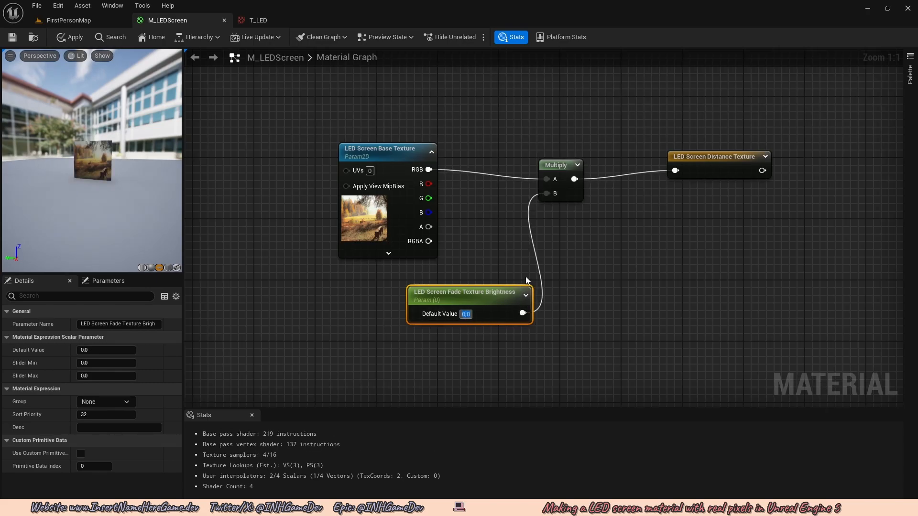
pyautogui.write('1')
pyautogui.press('Return')
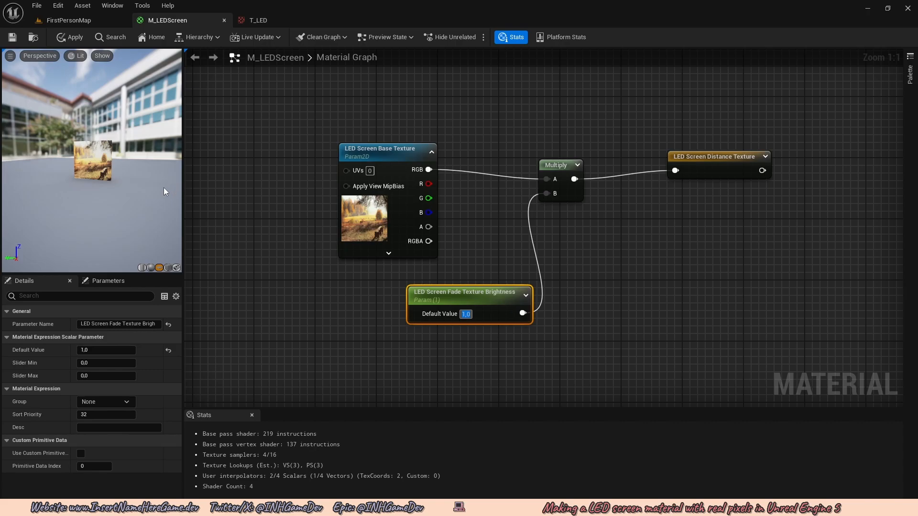
pyautogui.write('0,3')
pyautogui.press('Return')
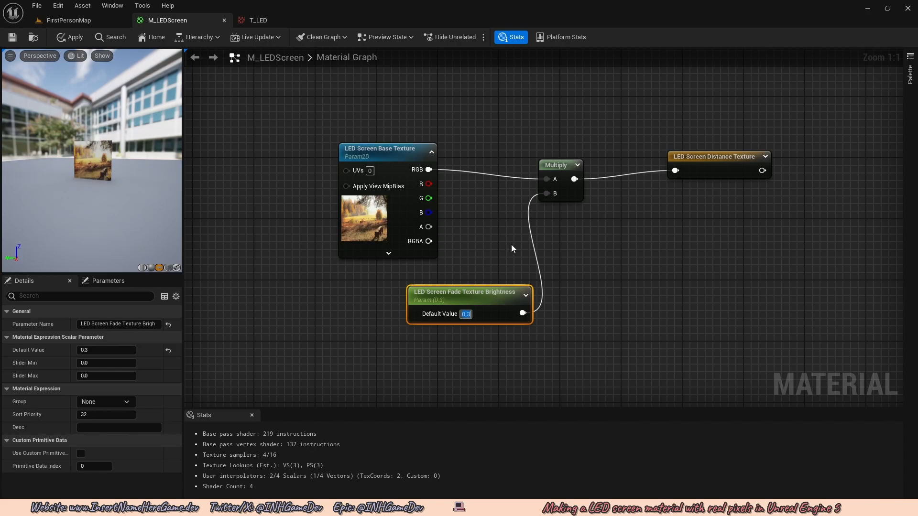
# - Arrange the brightness parameter, Multiply and Distance Texture reroute compactly around the copied texture node, and apply the material
pyautogui.moveTo(488, 292); pyautogui.dragTo(394, 269)
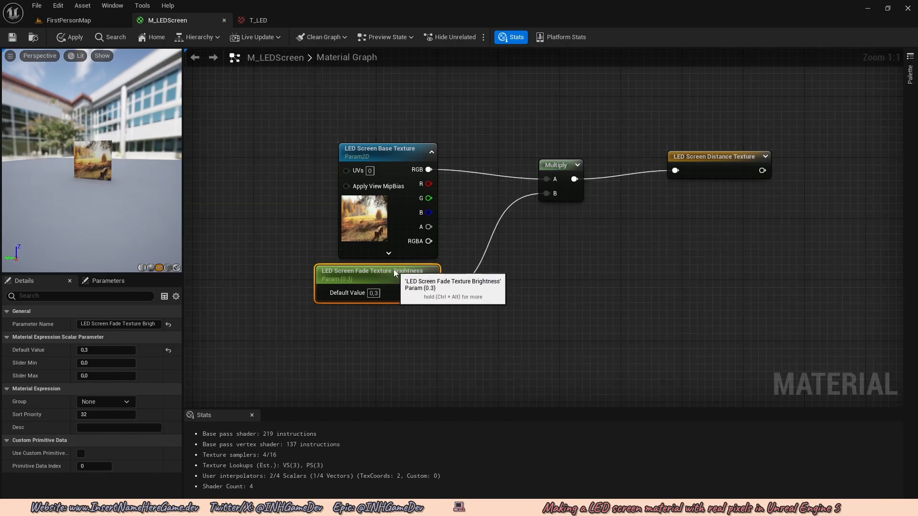
pyautogui.click(515, 265)
pyautogui.moveTo(555, 165); pyautogui.dragTo(515, 157)
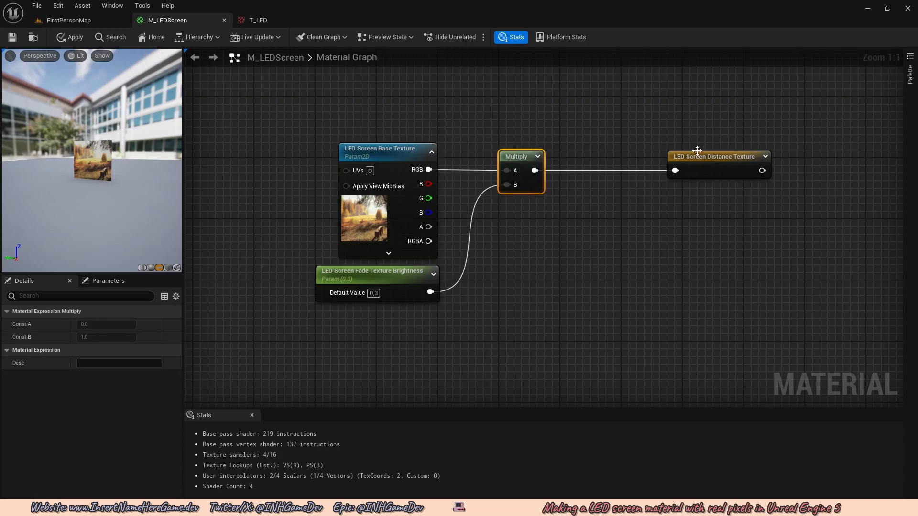
pyautogui.moveTo(684, 158); pyautogui.dragTo(578, 158)
pyautogui.scroll(-1, 400, 283)
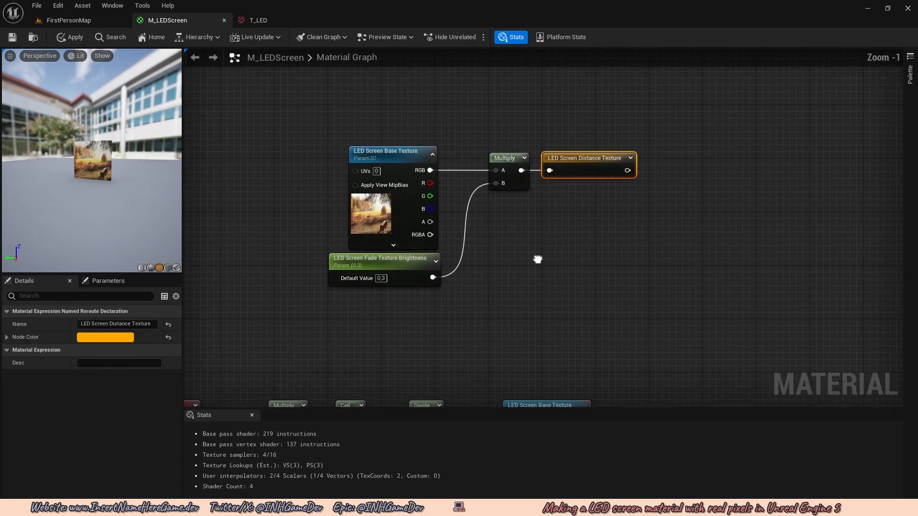
pyautogui.click(68, 37)
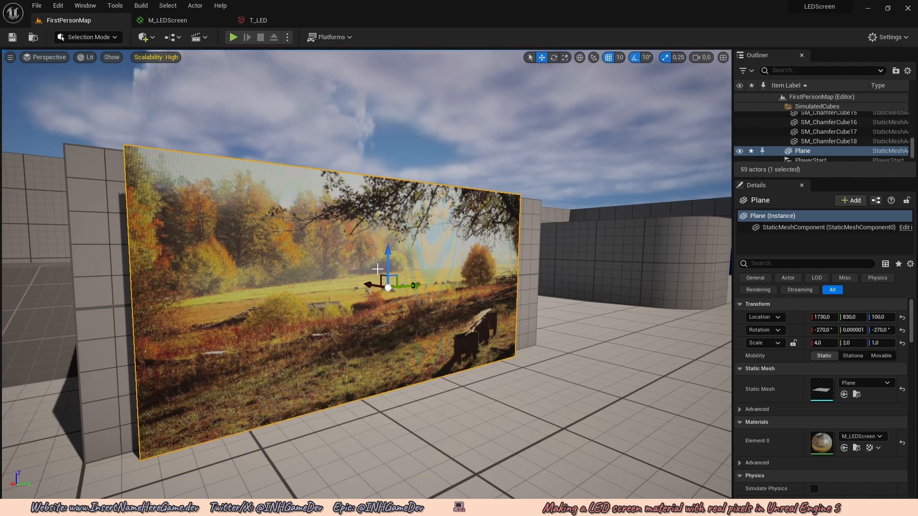
# - Create a material instance of M_LEDScreen in the Content folder and name it MI_LEDScreen
pyautogui.hotkey('ctrl', 'space')
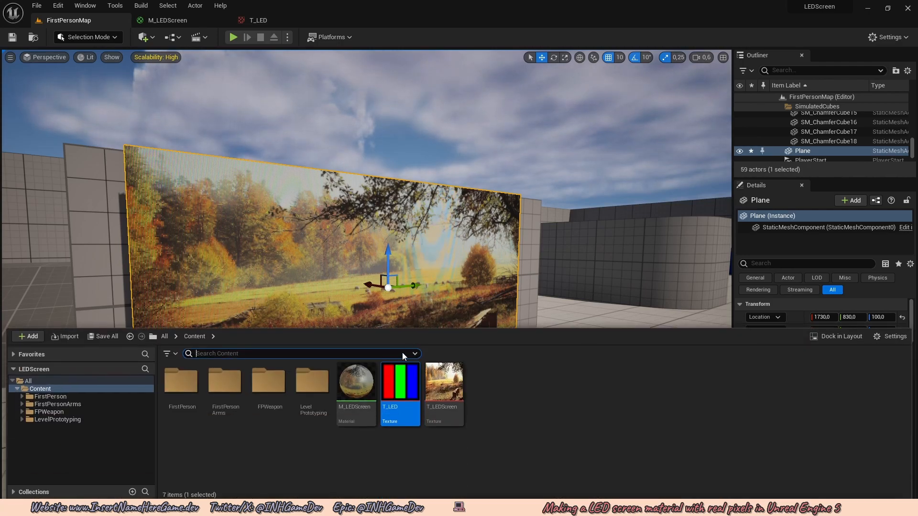
pyautogui.rightClick(358, 385)
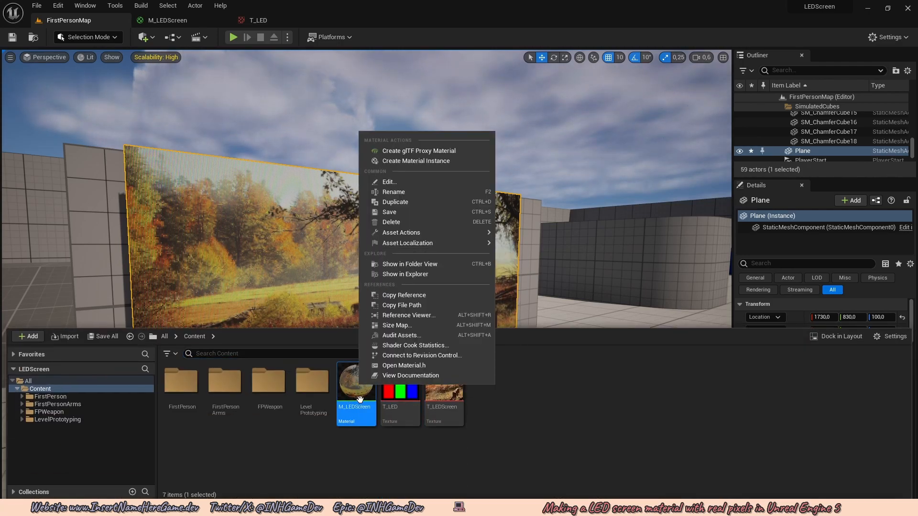
pyautogui.click(416, 161)
pyautogui.write('MI_LE')
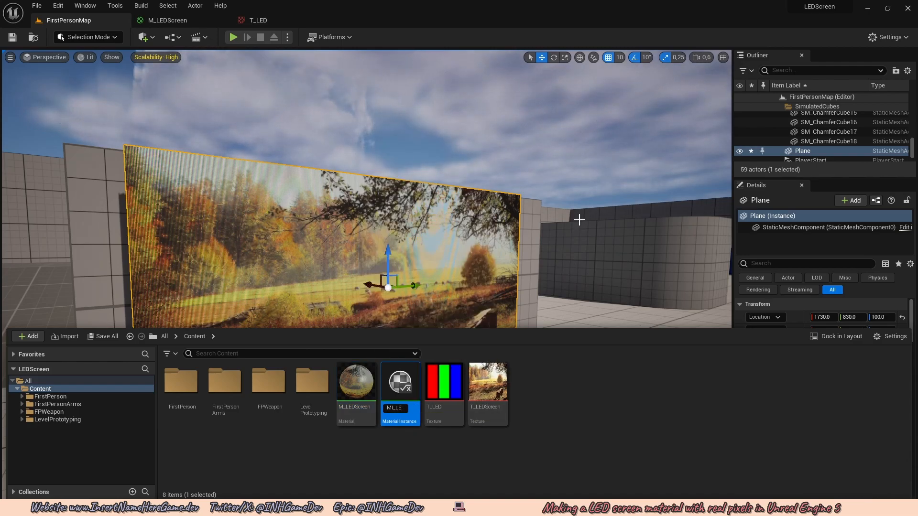
pyautogui.press('Return')
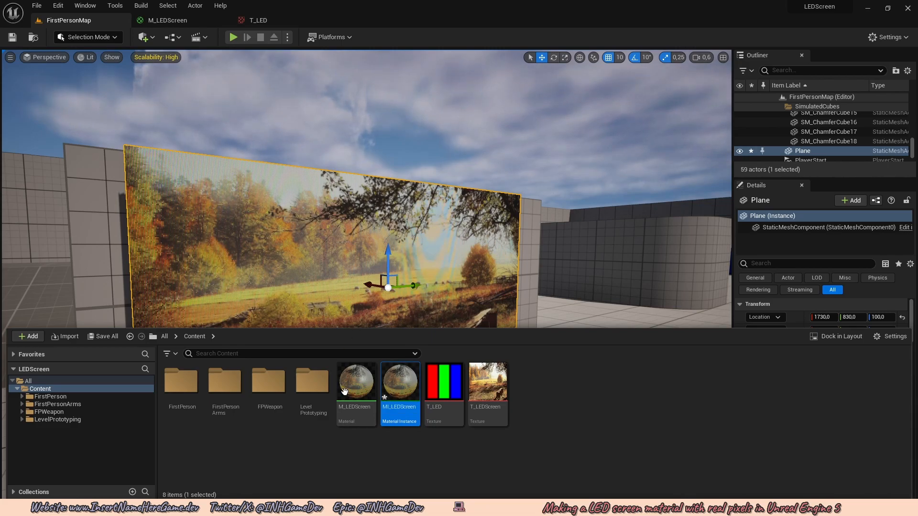
# - Assign the MI_LEDScreen material instance to the screen plane in the level
pyautogui.moveTo(400, 385); pyautogui.dragTo(313, 258)
pyautogui.moveTo(401, 303); pyautogui.dragTo(403, 303, button='right')
pyautogui.press('w')
# - Open the MI_LEDScreen material instance and detach its editor into a separate floating window
pyautogui.hotkey('ctrl', 'space')
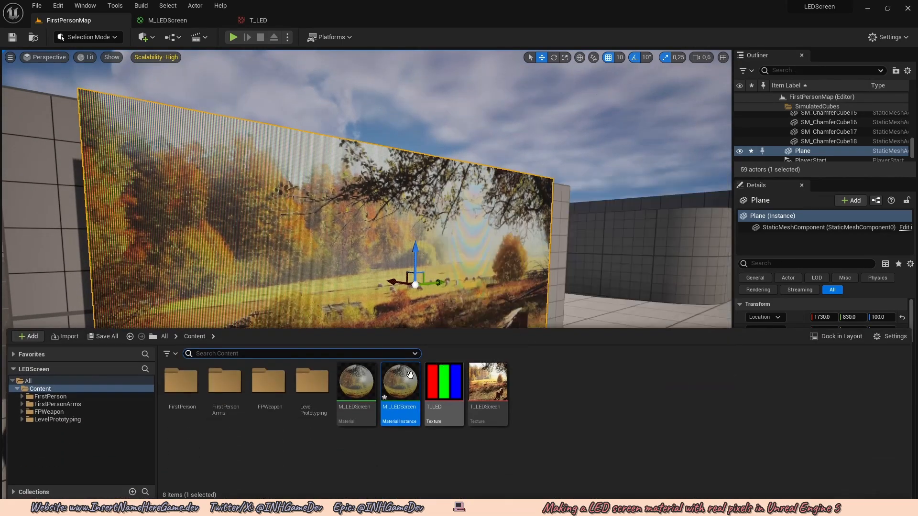
pyautogui.doubleClick(400, 411)
pyautogui.moveTo(373, 20); pyautogui.dragTo(582, 189)
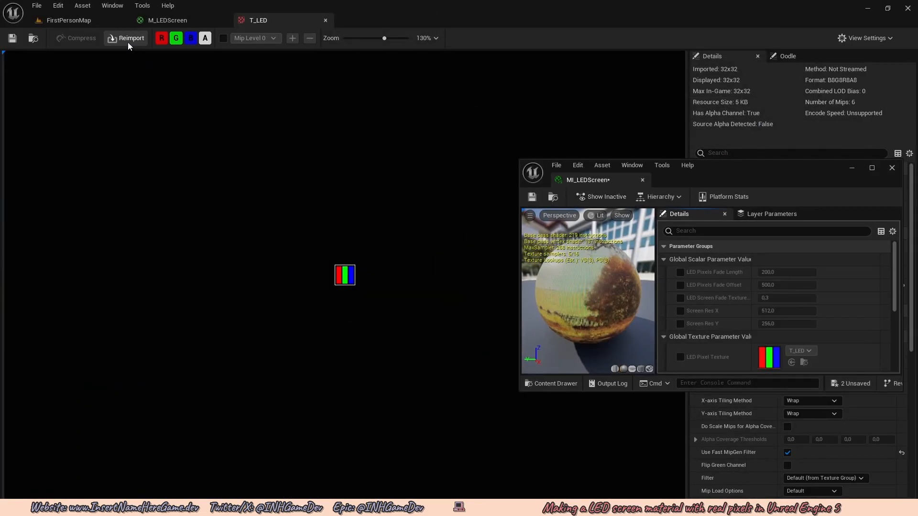
# - Examine the LED screen plane in the level from several distances, with the material instance editor placed beside it
pyautogui.click(71, 20)
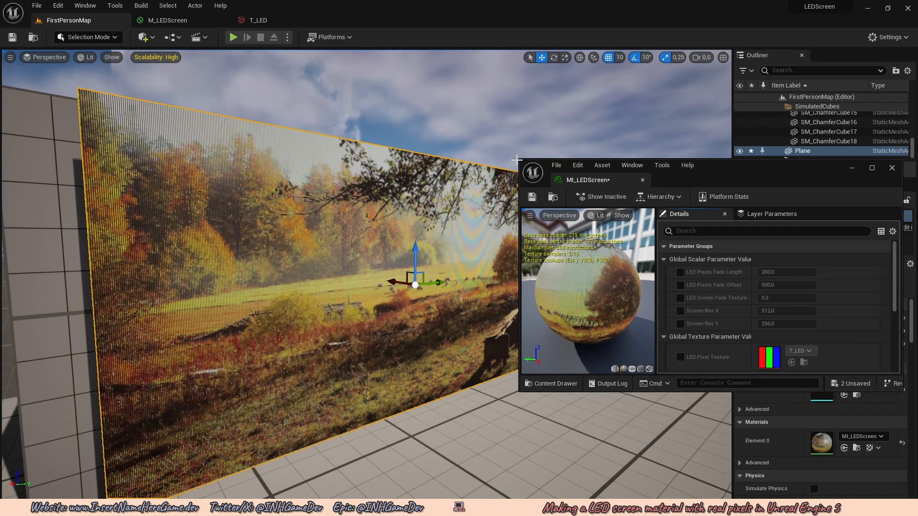
pyautogui.moveTo(524, 165); pyautogui.dragTo(496, 89)
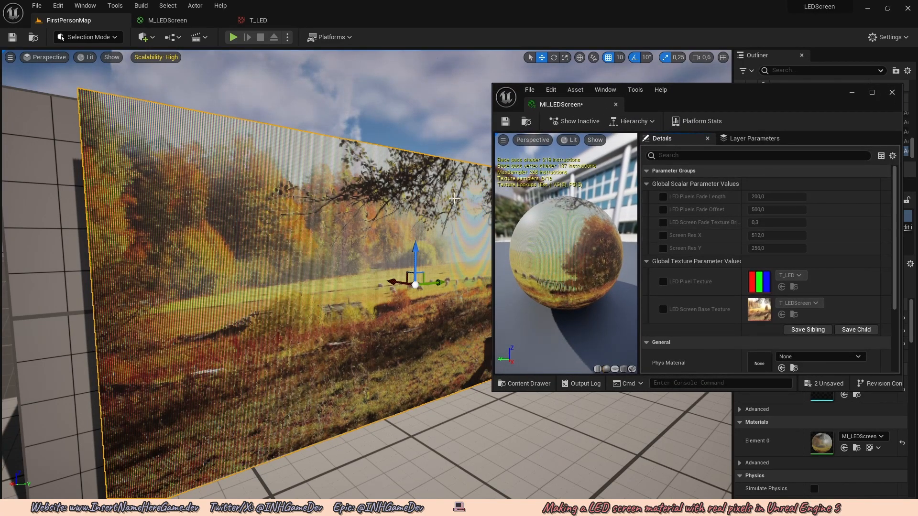
pyautogui.press('s')
pyautogui.press('w')
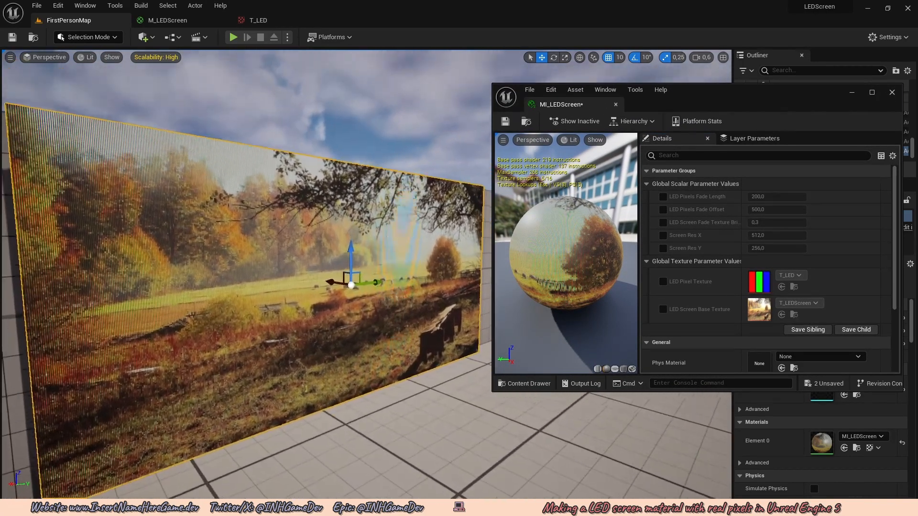
pyautogui.press('s')
pyautogui.press('w')
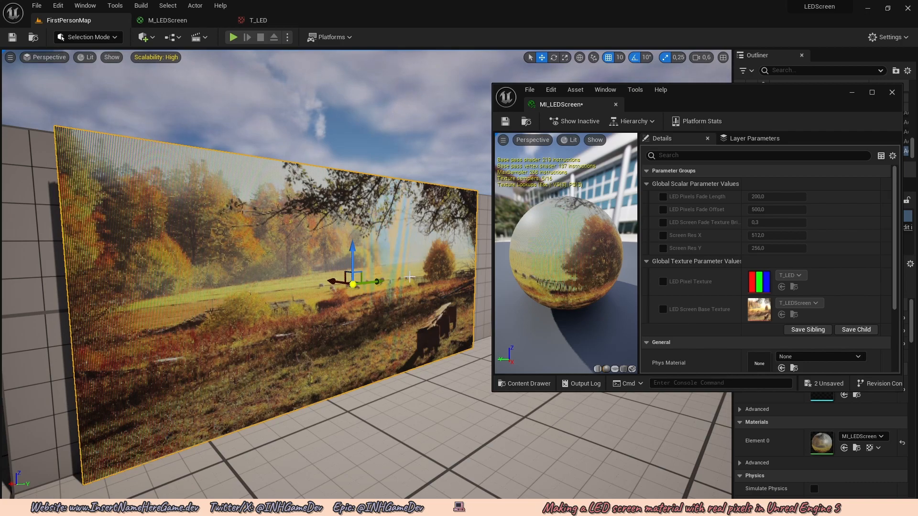
# - Enable the LED Pixels Fade Offset override in MI_LEDScreen and lower it to about 215, checking the fade in the level
pyautogui.click(663, 209)
pyautogui.moveTo(774, 210); pyautogui.dragTo(677, 220)
pyautogui.press('w')
pyautogui.moveTo(363, 287); pyautogui.dragTo(184, 280, button='right')
pyautogui.press('s')
pyautogui.press('w')
pyautogui.press('s')
pyautogui.press('d')
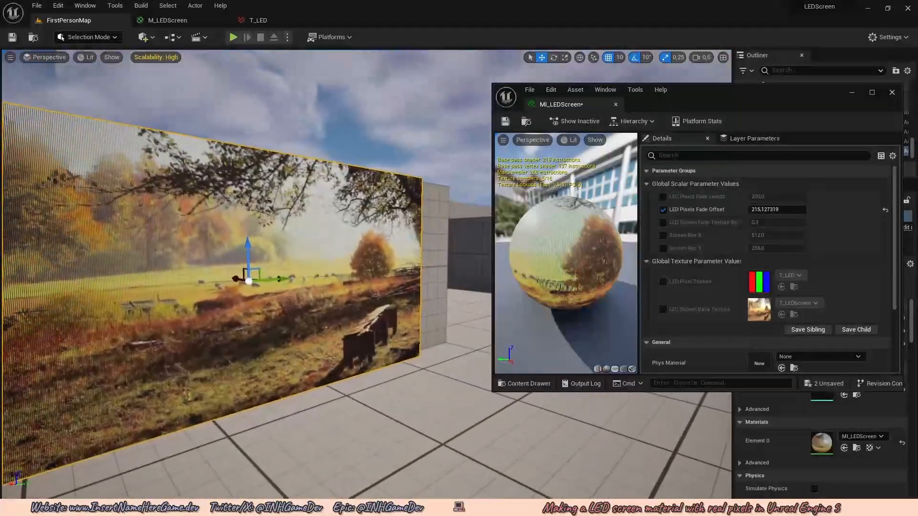
# - Set the LED Pixels Fade Offset to 250 and check the screen plane up close
pyautogui.click(764, 209)
pyautogui.write('250')
pyautogui.press('Return')
pyautogui.moveTo(306, 267); pyautogui.dragTo(249, 270, button='right')
pyautogui.press('w')
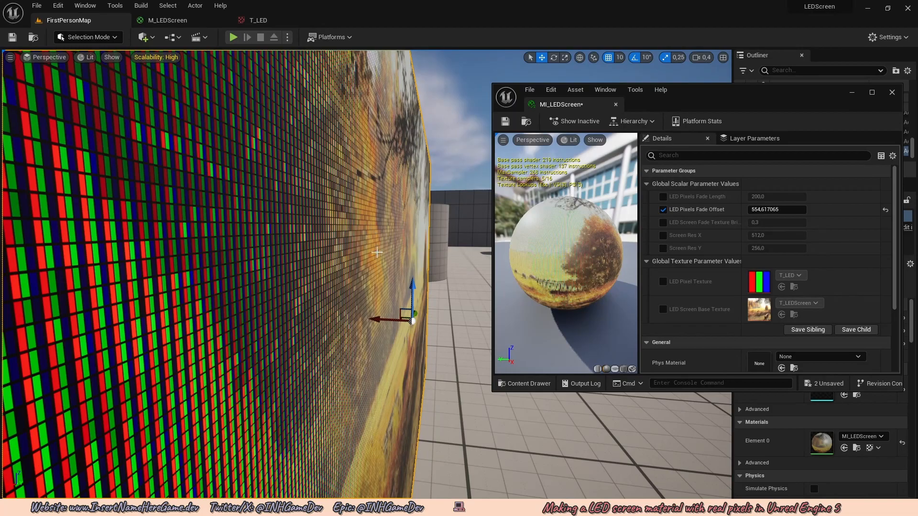
# - Inspect the pixel pattern at a grazing angle, set the LED Pixels Fade Offset to 25, and close the material instance editor
pyautogui.moveTo(335, 239)
pyautogui.mouseDown(button='right')
pyautogui.moveTo(330, 253)
pyautogui.moveTo(337, 251)
pyautogui.mouseUp(button='right')
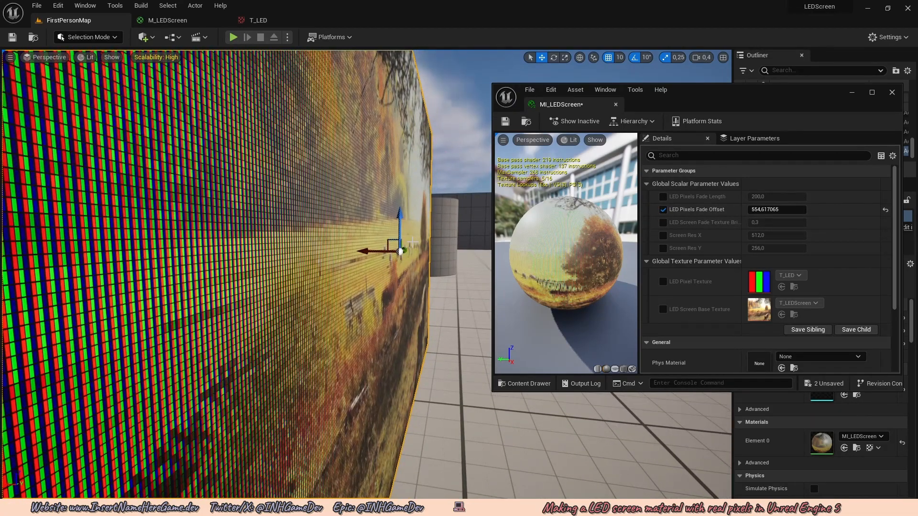
pyautogui.moveTo(363, 263); pyautogui.dragTo(365, 280, button='right')
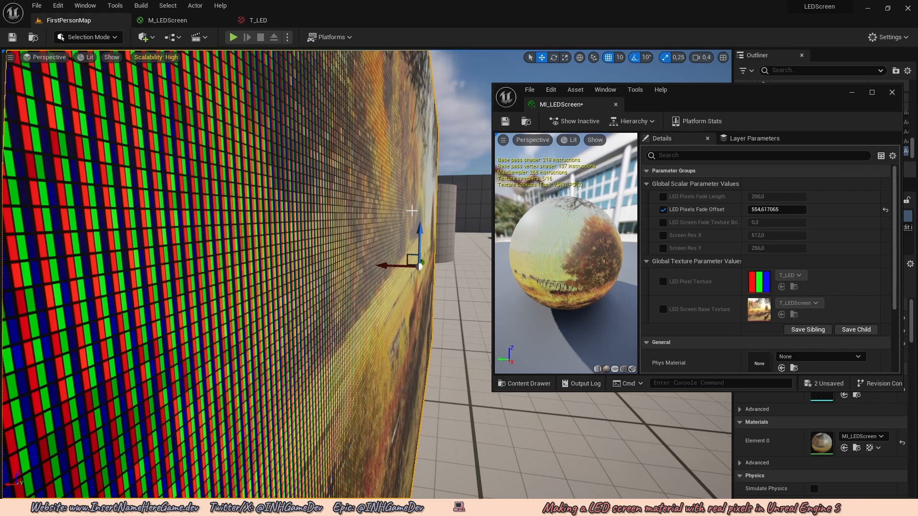
pyautogui.moveTo(383, 213); pyautogui.dragTo(356, 215, button='right')
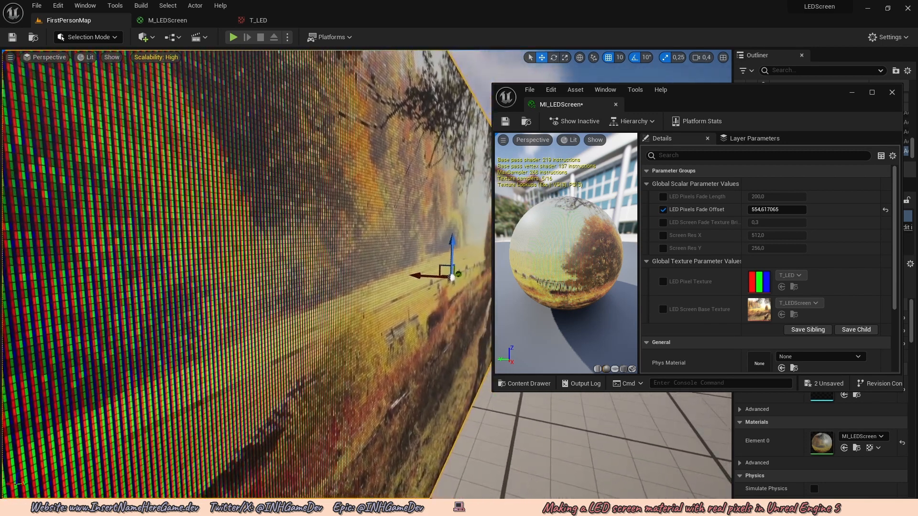
pyautogui.click(777, 209)
pyautogui.write('25')
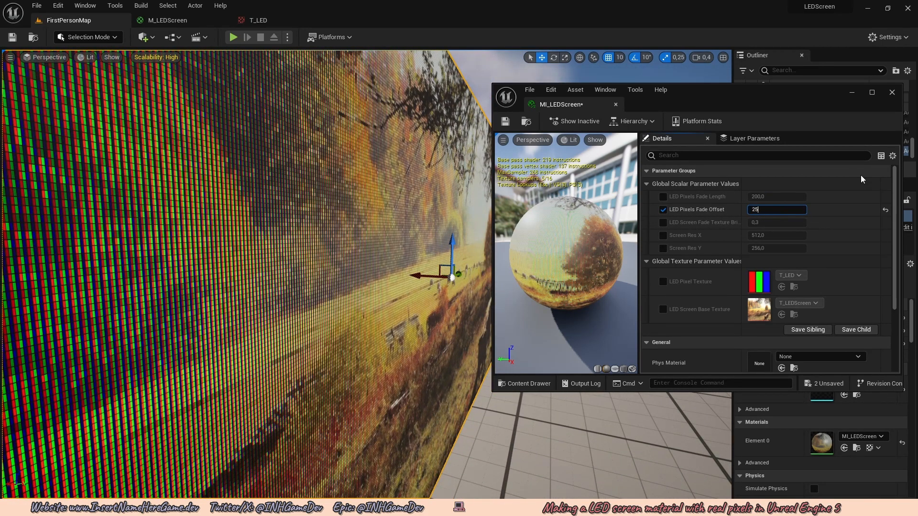
pyautogui.press('Return')
pyautogui.click(892, 93)
pyautogui.moveTo(442, 209); pyautogui.dragTo(461, 209, button='right')
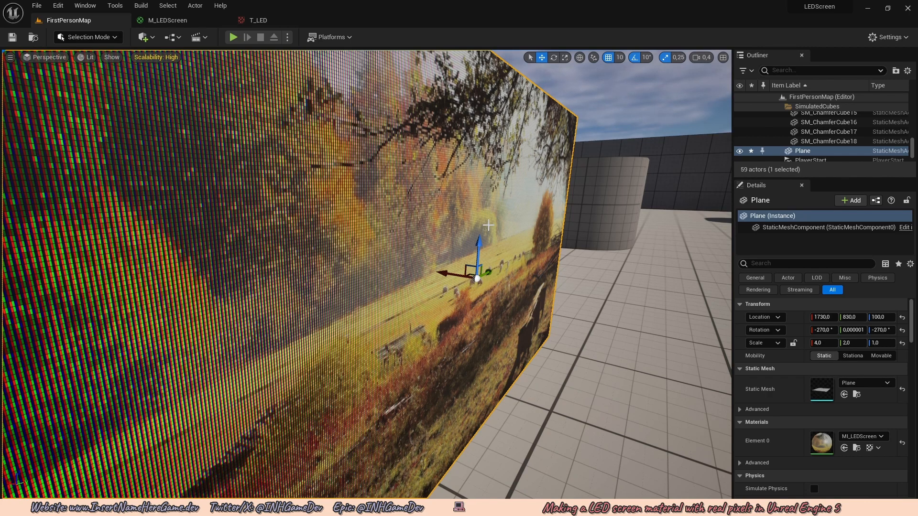
# - In the M_LEDScreen graph, add a second Lerp node after the existing one and feed the first Lerp's output into its A input
pyautogui.click(171, 19)
pyautogui.scroll(-3, 674, 248)
pyautogui.moveTo(801, 294); pyautogui.dragTo(425, 181, button='right')
pyautogui.scroll(3, 511, 262)
pyautogui.moveTo(563, 221); pyautogui.dragTo(495, 226, button='right')
pyautogui.scroll(3, 479, 188)
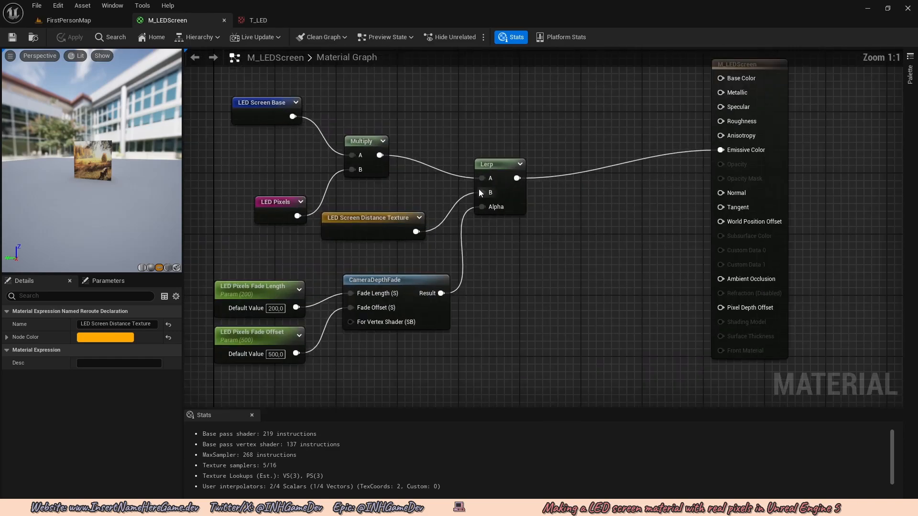
pyautogui.moveTo(511, 201); pyautogui.dragTo(599, 211)
pyautogui.moveTo(538, 233)
pyautogui.mouseDown(button='right')
pyautogui.moveTo(497, 246)
pyautogui.moveTo(535, 219)
pyautogui.mouseUp(button='right')
pyautogui.moveTo(584, 265); pyautogui.dragTo(580, 212)
pyautogui.hotkey('ctrl', 'v')
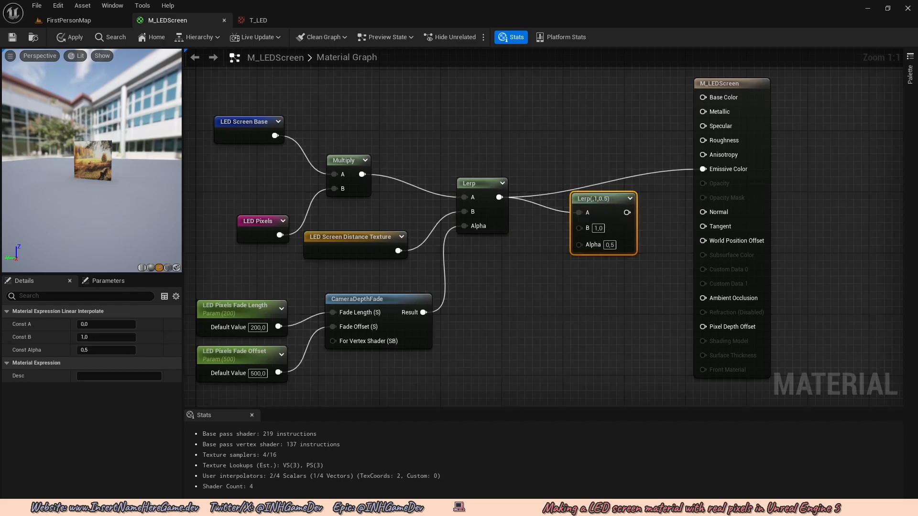
# - Connect the second Lerp to Emissive Color and space the nodes apart to leave room between the two Lerps
pyautogui.moveTo(636, 200); pyautogui.dragTo(557, 243, button='right')
pyautogui.moveTo(549, 255); pyautogui.dragTo(624, 213)
pyautogui.scroll(-2, 625, 214)
pyautogui.moveTo(631, 213); pyautogui.dragTo(597, 228, button='right')
pyautogui.moveTo(692, 312); pyautogui.dragTo(517, 248)
pyautogui.moveTo(517, 247); pyautogui.dragTo(486, 275)
pyautogui.click(578, 238)
pyautogui.scroll(2, 576, 277)
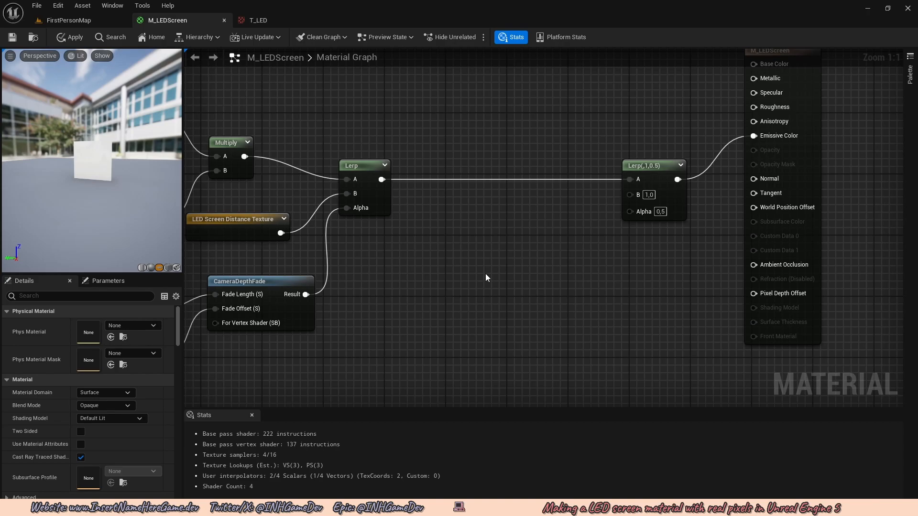
# - Add a Fresnel node below the gap between the two Lerps and start previewing it
pyautogui.rightClick(522, 273)
pyautogui.write('fr')
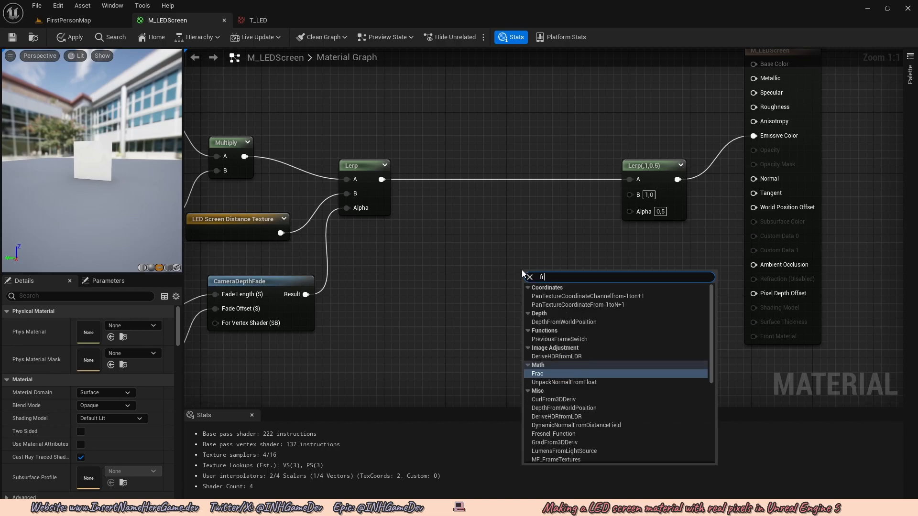
pyautogui.write('esnel')
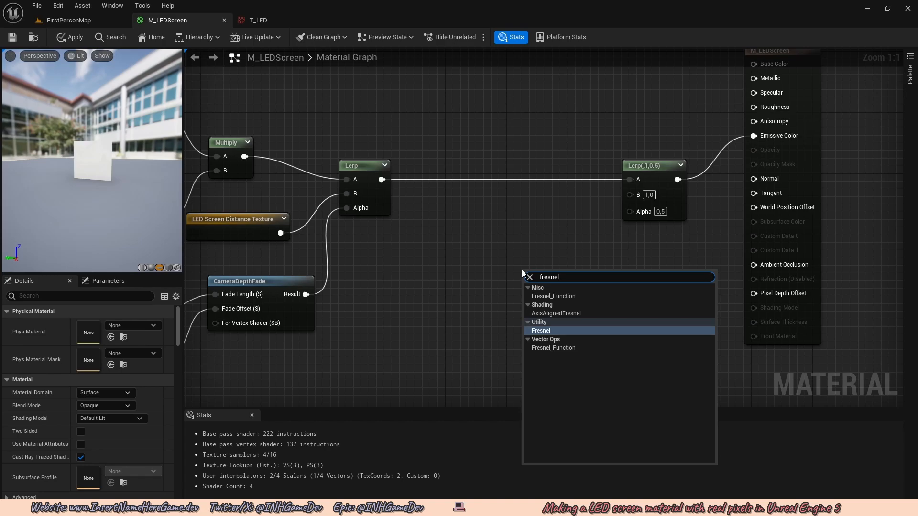
pyautogui.click(543, 331)
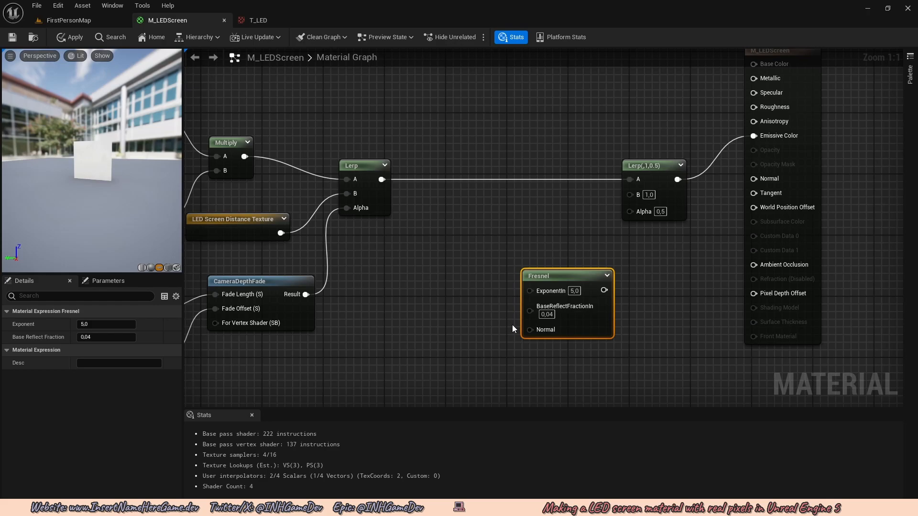
pyautogui.rightClick(535, 281)
pyautogui.click(569, 300)
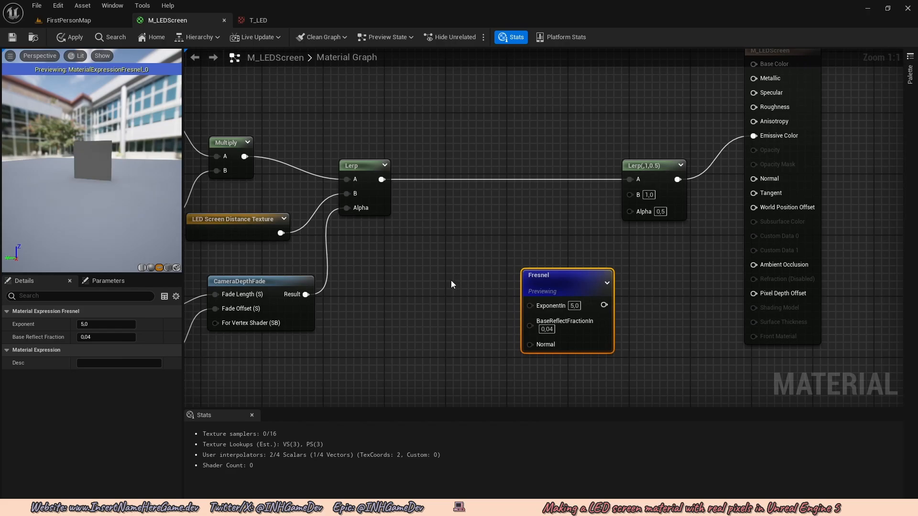
# - Check the Fresnel preview from several angles and set its base reflect fraction to 0
pyautogui.moveTo(145, 191); pyautogui.dragTo(89, 153)
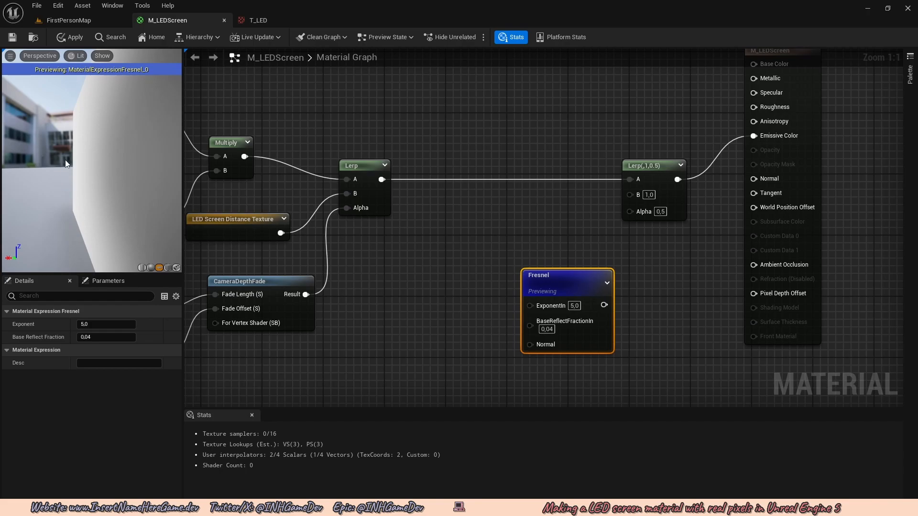
pyautogui.moveTo(68, 154); pyautogui.dragTo(125, 166)
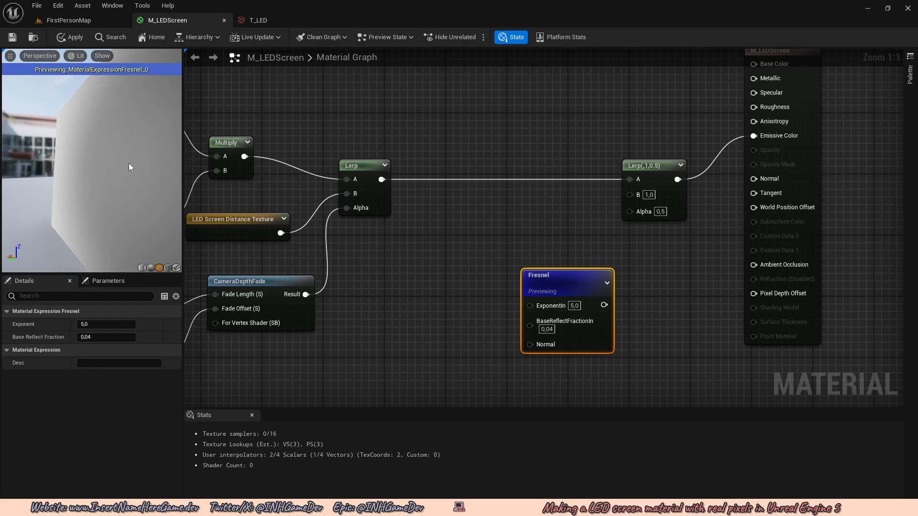
pyautogui.moveTo(144, 207); pyautogui.dragTo(121, 179)
pyautogui.scroll(-1, 238, 225)
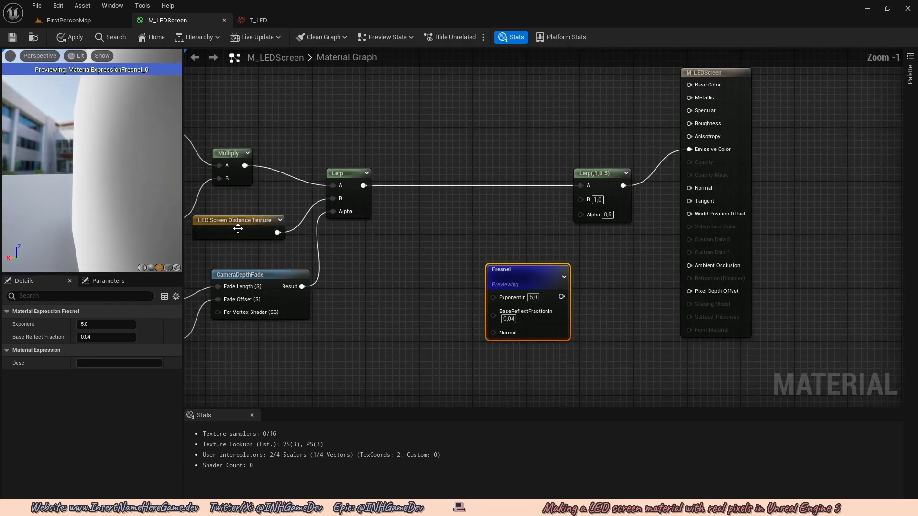
pyautogui.scroll(1, 491, 313)
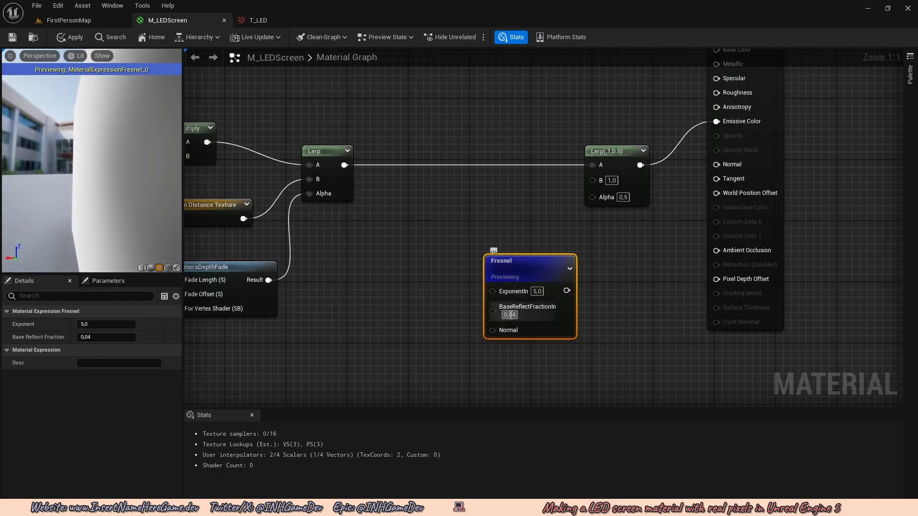
pyautogui.click(513, 314)
pyautogui.write('0')
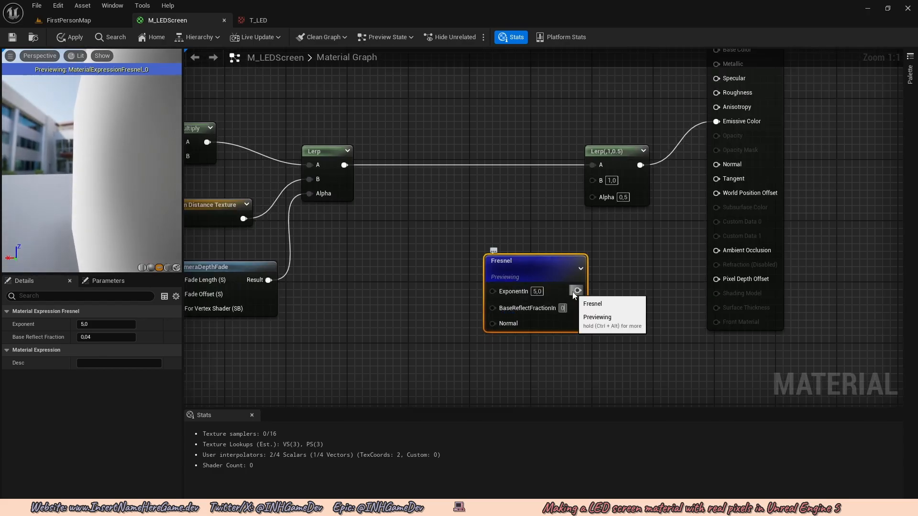
pyautogui.press('Return')
pyautogui.moveTo(130, 208)
pyautogui.mouseDown()
pyautogui.moveTo(158, 209)
pyautogui.moveTo(136, 208)
pyautogui.mouseUp()
# - Try a Fresnel exponent of 1 and inspect the falloff in the preview
pyautogui.click(537, 292)
pyautogui.press('BackSpace')
pyautogui.write('1')
pyautogui.press('Return')
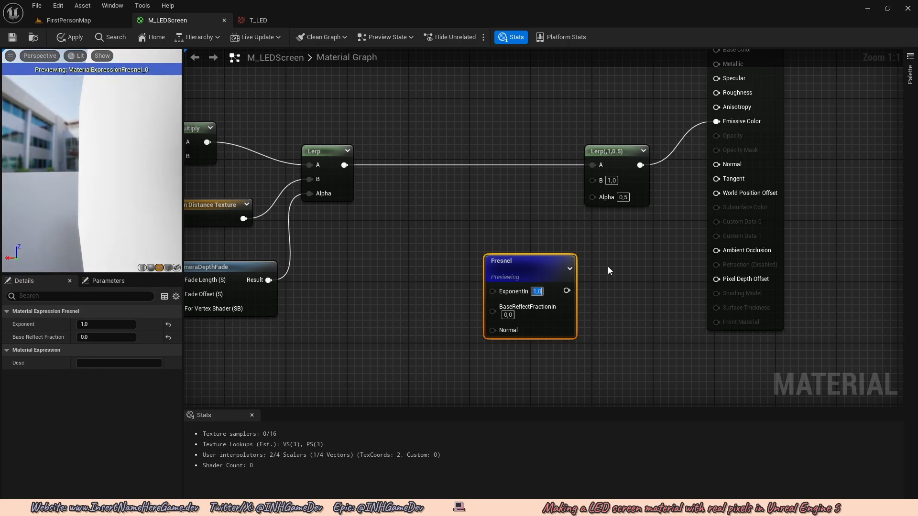
pyautogui.moveTo(107, 165); pyautogui.dragTo(123, 179)
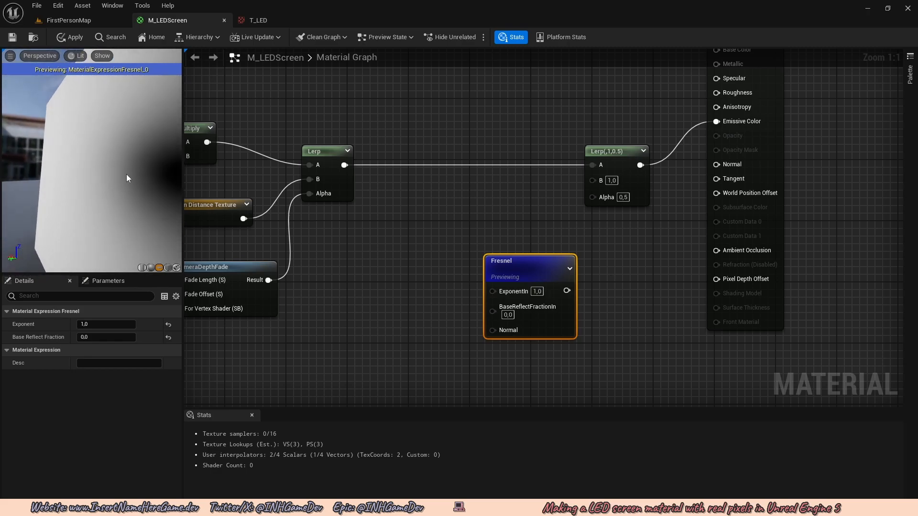
# - Try a Fresnel exponent of 10 and inspect the falloff in the preview
pyautogui.click(538, 291)
pyautogui.press('BackSpace')
pyautogui.write('10')
pyautogui.press('Return')
pyautogui.moveTo(170, 139); pyautogui.dragTo(162, 140)
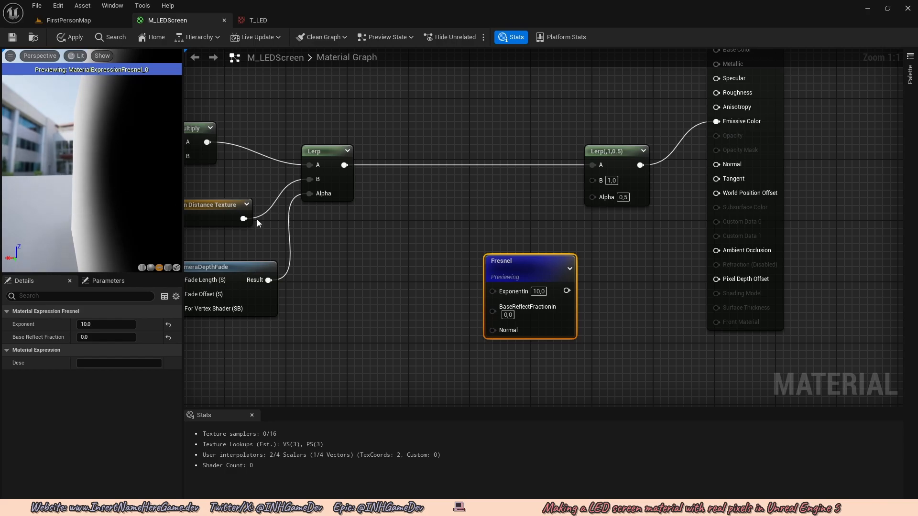
# - Set the Fresnel node's exponent to 5 and deselect the node
pyautogui.click(537, 292)
pyautogui.press('BackSpace')
pyautogui.write('5')
pyautogui.press('Return')
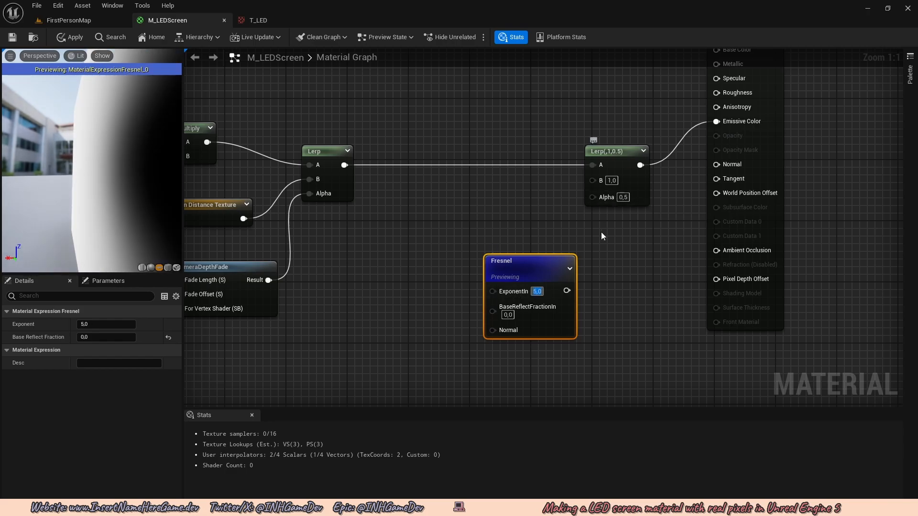
pyautogui.click(590, 304)
# - Add a constant node beside the Fresnel node and convert it to a scalar parameter
pyautogui.moveTo(564, 300); pyautogui.dragTo(606, 282, button='right')
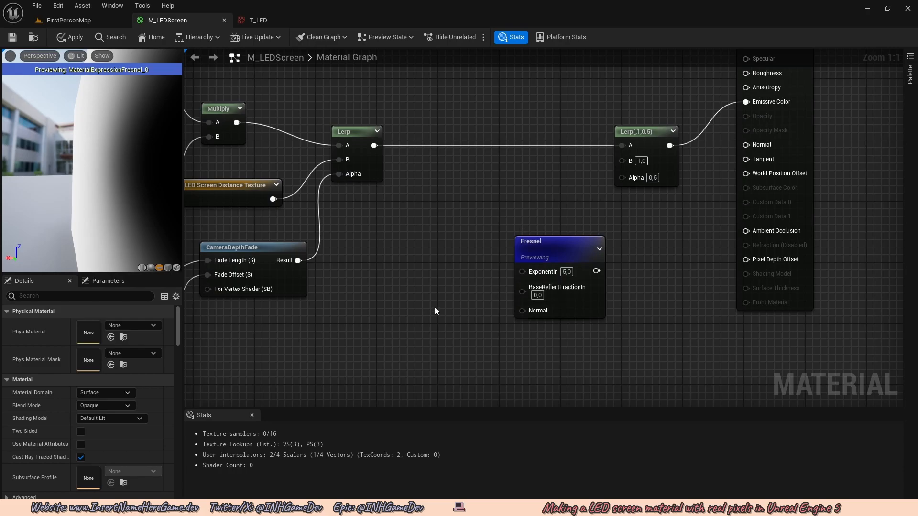
pyautogui.moveTo(436, 308); pyautogui.dragTo(477, 277, button='right')
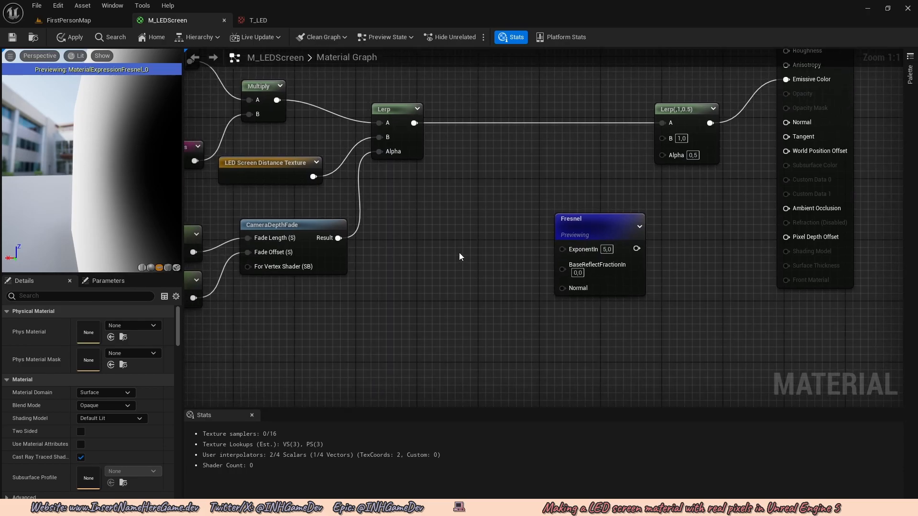
pyautogui.press('1')
pyautogui.click(447, 240)
pyautogui.rightClick(468, 252)
pyautogui.click(498, 271)
# - Name the new scalar parameter "LED Pixels Fade Fresnel Exponent"
pyautogui.press('BackSpace')
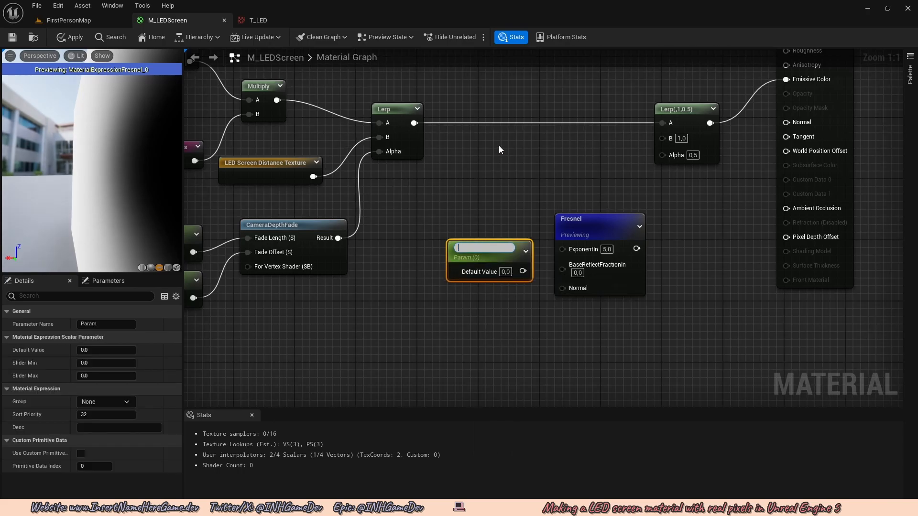
pyautogui.write('LED ')
pyautogui.write('O')
pyautogui.write('PIXELS FADE Fr')
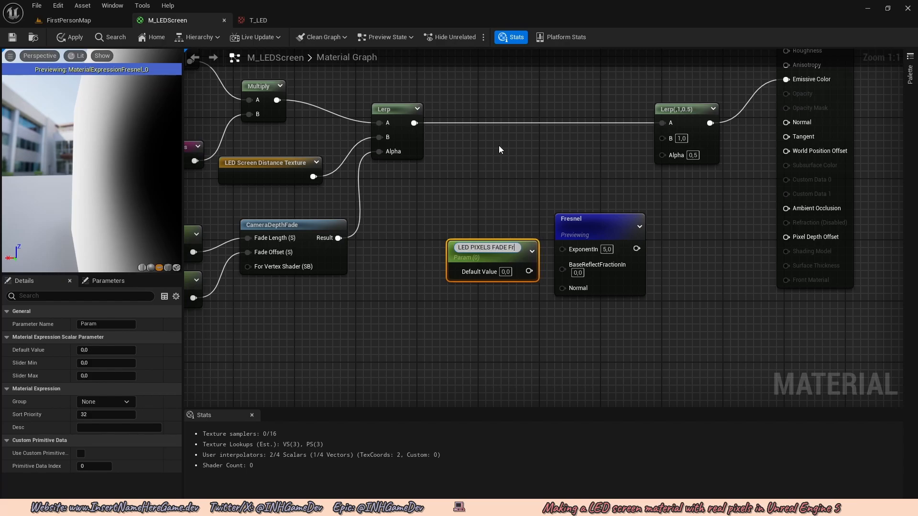
pyautogui.press('BackSpace')
pyautogui.press('BackSpace')
pyautogui.press('BackSpace')
pyautogui.press('BackSpace')
pyautogui.press('BackSpace')
pyautogui.press('BackSpace')
pyautogui.press('BackSpace')
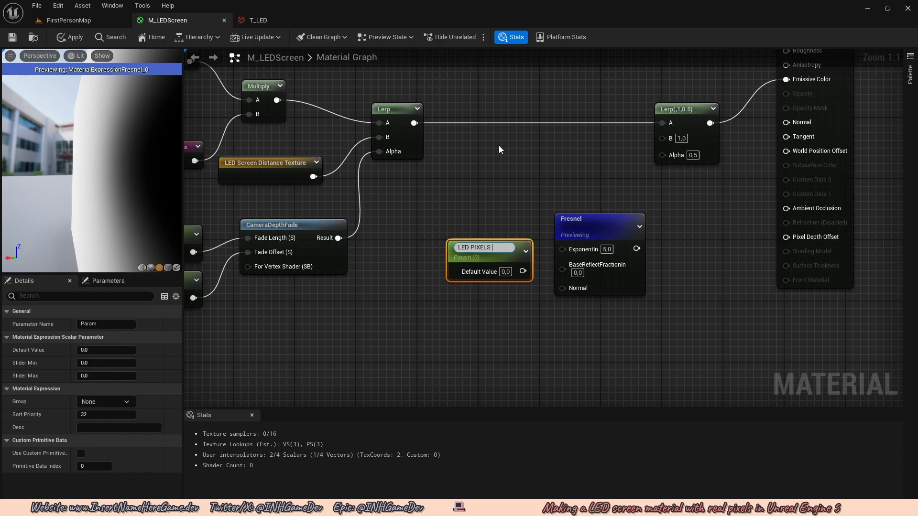
pyautogui.press('BackSpace')
pyautogui.press('BackSpace')
pyautogui.press('BackSpace')
pyautogui.press('BackSpace')
pyautogui.press('BackSpace')
pyautogui.press('BackSpace')
pyautogui.write('ixels Fade Fresnel')
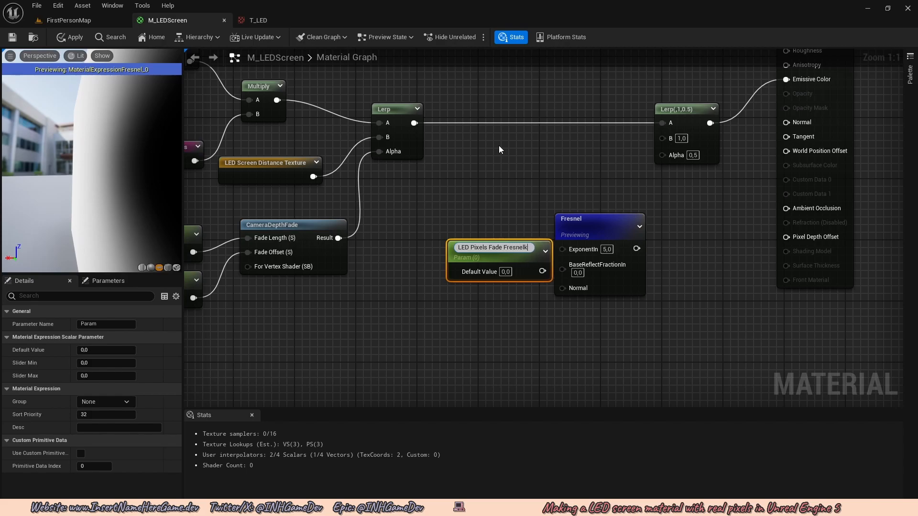
pyautogui.write(' Exponent')
pyautogui.press('Return')
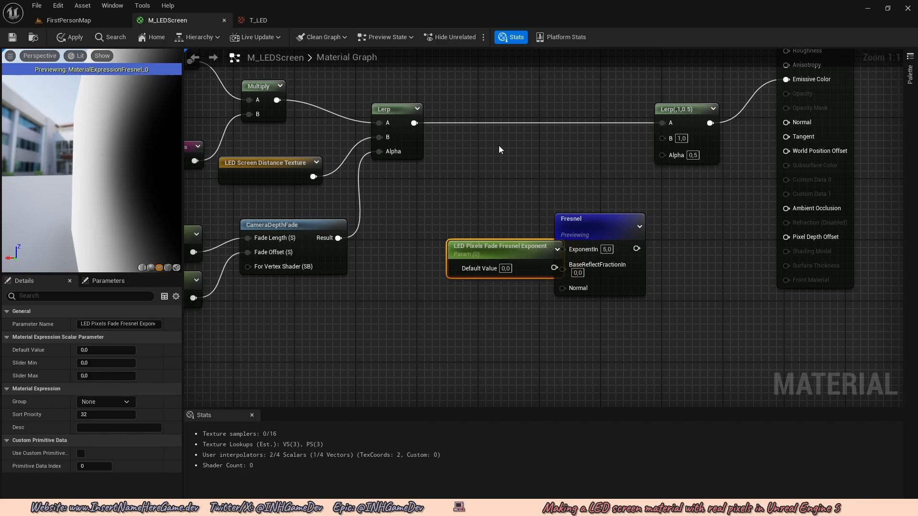
# - Connect the LED Pixels Fade Fresnel Exponent parameter to the Fresnel's ExponentIn input and set its default value to 5
pyautogui.moveTo(542, 245); pyautogui.dragTo(583, 252)
pyautogui.click(469, 253)
pyautogui.write('5')
pyautogui.press('Return')
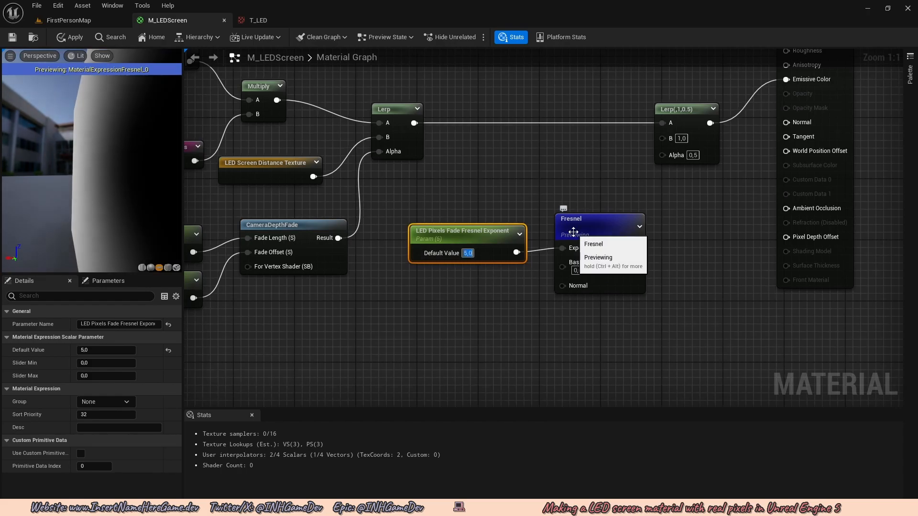
# - Connect the Fresnel node's output to the Alpha input of the second Lerp
pyautogui.click(633, 302)
pyautogui.moveTo(633, 301); pyautogui.dragTo(566, 335, button='right')
pyautogui.moveTo(568, 282); pyautogui.dragTo(595, 188)
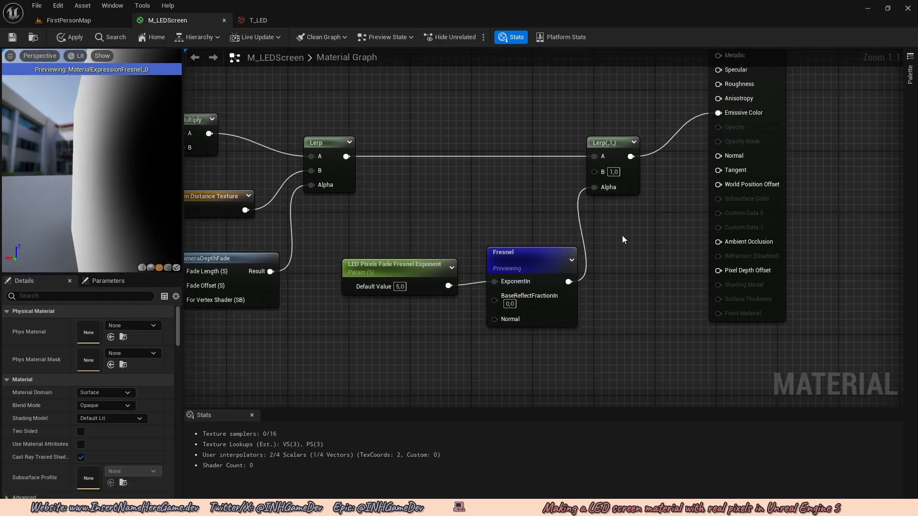
# - Stop previewing the Fresnel node and inspect the full material on the preview mesh from a slight angle
pyautogui.moveTo(565, 259); pyautogui.dragTo(569, 277, button='right')
pyautogui.rightClick(518, 291)
pyautogui.click(554, 306)
pyautogui.scroll(-2, 549, 300)
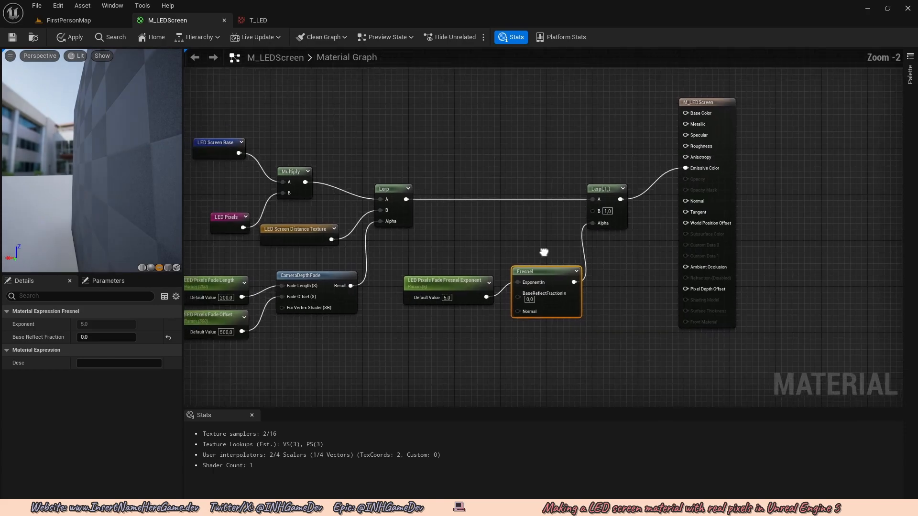
pyautogui.moveTo(119, 203); pyautogui.dragTo(119, 204)
pyautogui.scroll(-4, 114, 195)
pyautogui.scroll(4, 113, 194)
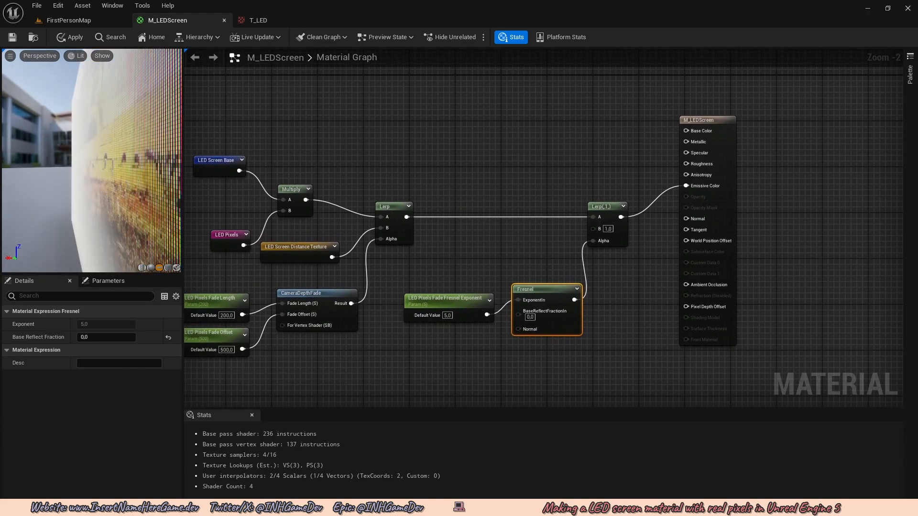
pyautogui.moveTo(53, 177); pyautogui.dragTo(48, 176)
# - Duplicate the LED Screen Distance Texture reroute node and connect the copy to the second Lerp's B input
pyautogui.moveTo(304, 236); pyautogui.dragTo(337, 236, button='right')
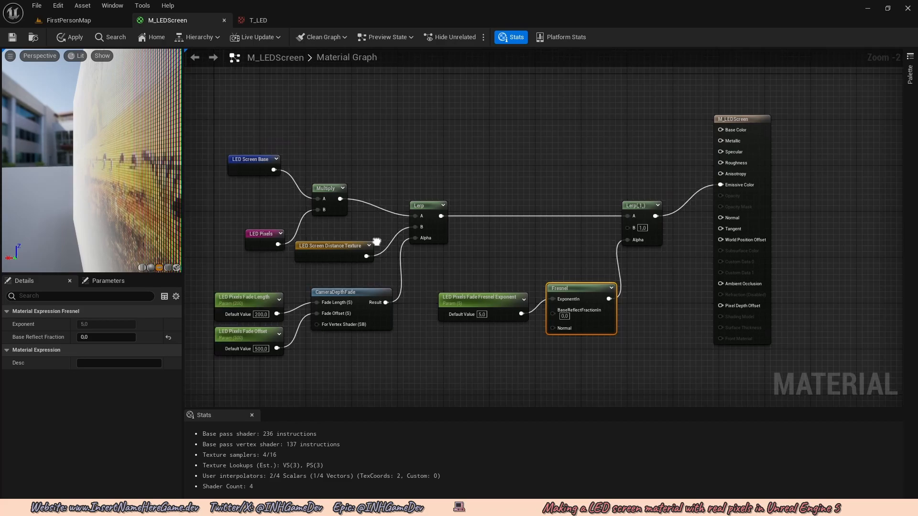
pyautogui.click(340, 252)
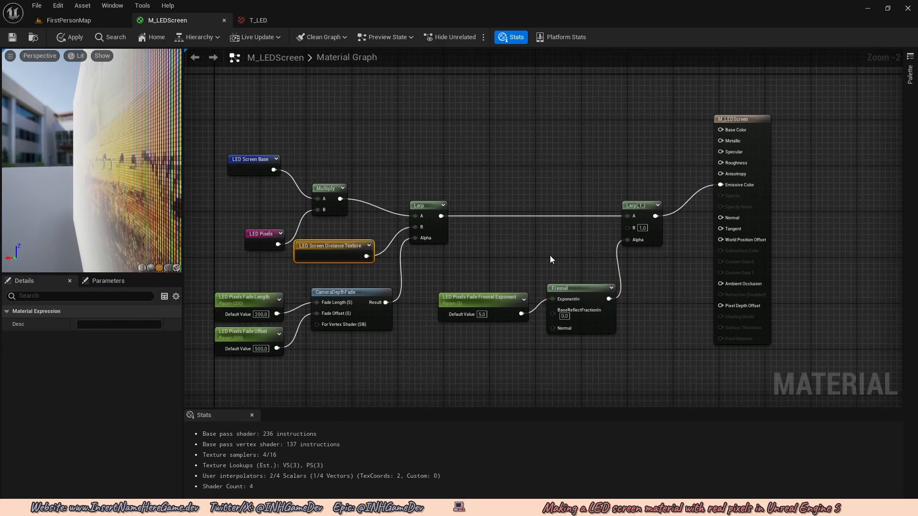
pyautogui.hotkey('ctrl', 'v')
pyautogui.scroll(2, 541, 240)
pyautogui.moveTo(541, 240); pyautogui.dragTo(447, 241, button='right')
pyautogui.moveTo(529, 241); pyautogui.dragTo(580, 226)
pyautogui.scroll(-3, 612, 271)
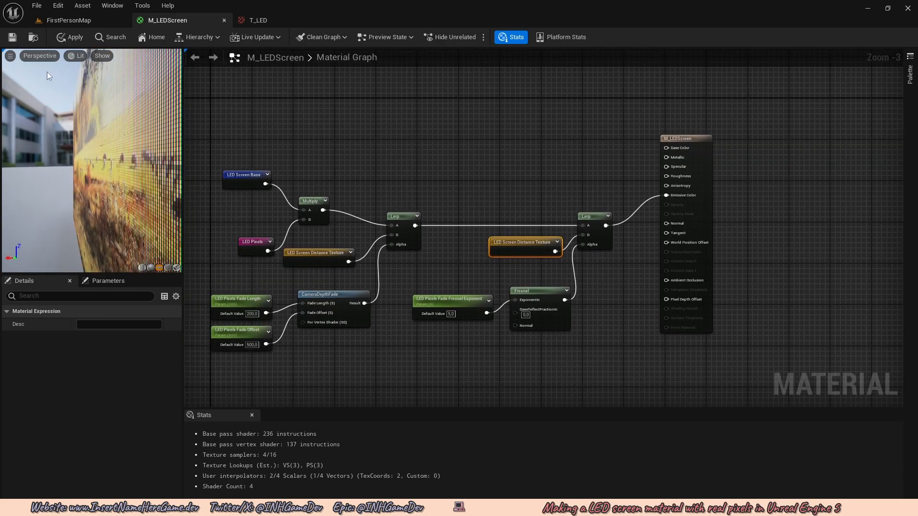
# - Apply and save the M_LEDScreen material and return to the FirstPersonMap level
pyautogui.click(70, 37)
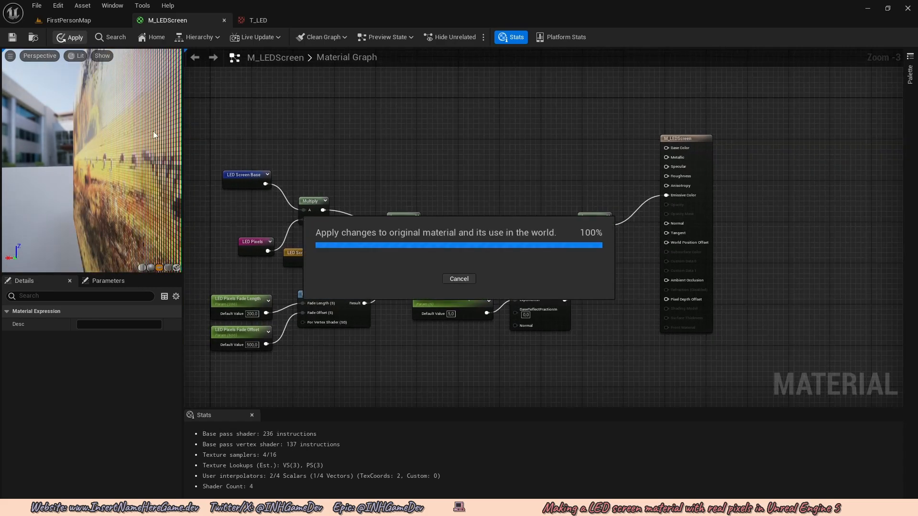
pyautogui.click(13, 37)
pyautogui.click(65, 20)
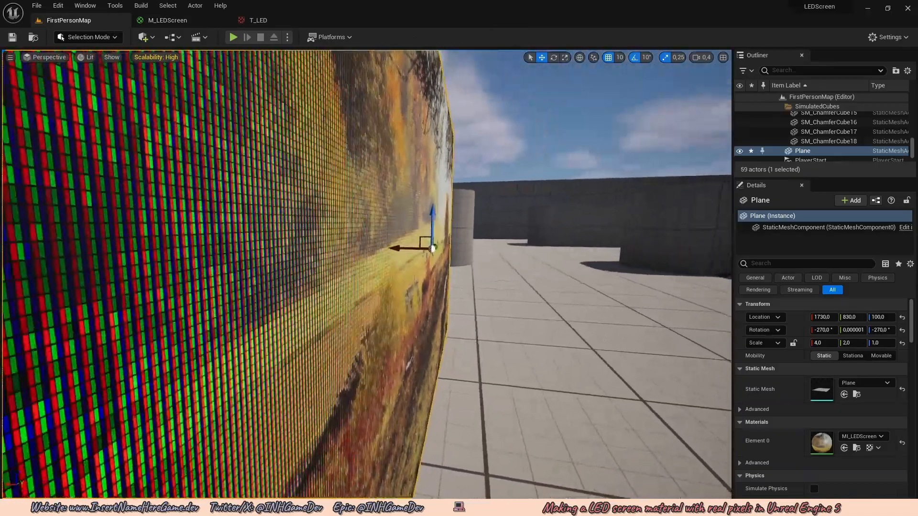
# - Examine how the LED pixels fade on the screen plane from several positions and steep viewing angles
pyautogui.moveTo(434, 246); pyautogui.dragTo(306, 235, button='right')
pyautogui.scroll(1, 367, 275)
pyautogui.press('d')
pyautogui.moveTo(367, 274)
pyautogui.mouseDown(button='right')
pyautogui.moveTo(262, 275)
pyautogui.moveTo(425, 275)
pyautogui.moveTo(367, 274)
pyautogui.mouseUp(button='right')
pyautogui.press('w')
pyautogui.scroll(1, 367, 275)
pyautogui.press('a')
pyautogui.press('a')
pyautogui.press('d')
pyautogui.press('a')
pyautogui.press('d')
pyautogui.press('a')
# - Look over the LED screen base and distance texture nodes in M_LEDScreen and recheck the screen plane in the level
pyautogui.click(175, 21)
pyautogui.scroll(-5, 528, 223)
pyautogui.moveTo(531, 194); pyautogui.dragTo(387, 180, button='right')
pyautogui.scroll(2, 371, 159)
pyautogui.moveTo(281, 131); pyautogui.dragTo(340, 182, button='right')
pyautogui.scroll(-2, 341, 183)
pyautogui.moveTo(259, 181); pyautogui.dragTo(362, 172, button='right')
pyautogui.scroll(2, 362, 173)
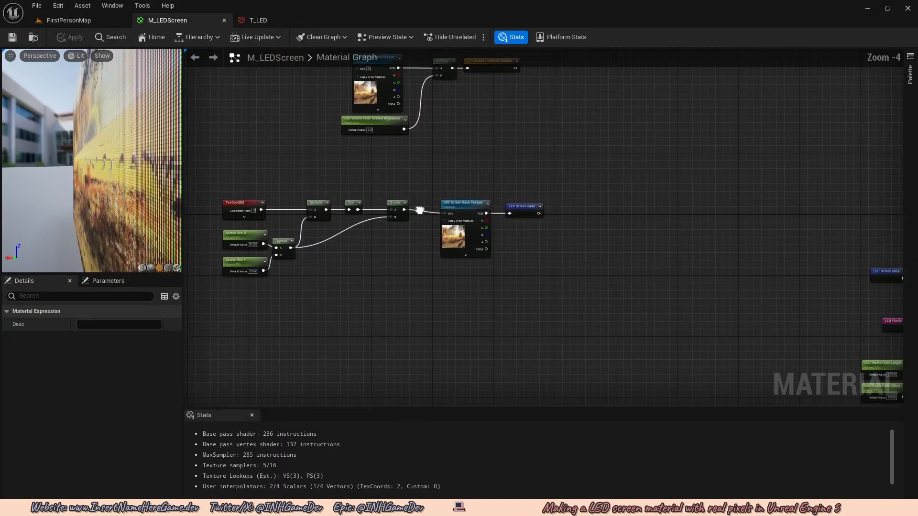
pyautogui.moveTo(430, 207); pyautogui.dragTo(450, 243, button='right')
pyautogui.click(69, 20)
pyautogui.moveTo(388, 231); pyautogui.dragTo(407, 221, button='right')
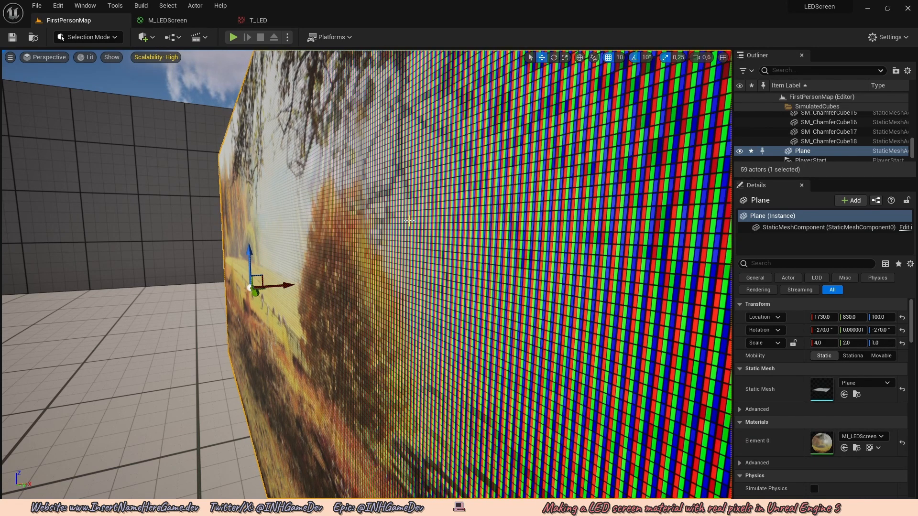
# - In the M_LEDScreen graph, move the LED Pixel Texture and LED Pixels nodes closer to their Multiply node
pyautogui.click(167, 20)
pyautogui.moveTo(562, 229); pyautogui.dragTo(587, 273, button='right')
pyautogui.scroll(4, 587, 273)
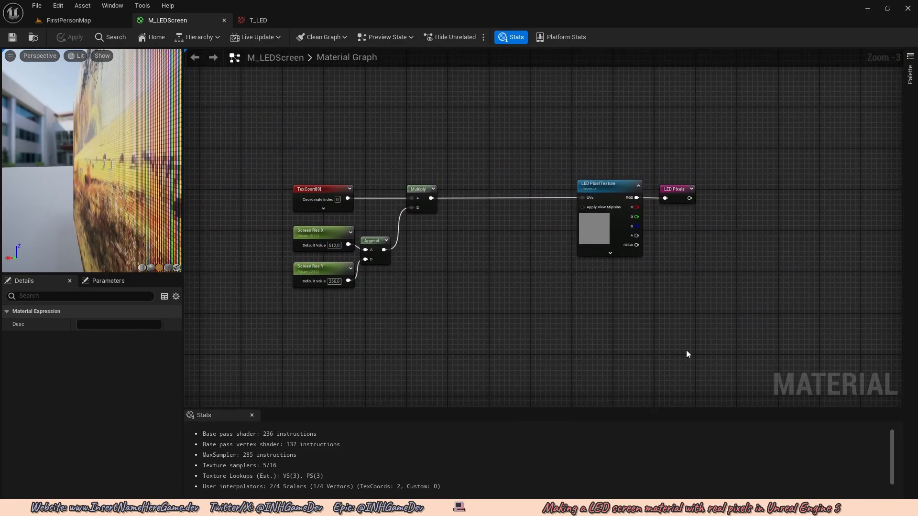
pyautogui.moveTo(712, 351); pyautogui.dragTo(497, 187)
pyautogui.moveTo(496, 187); pyautogui.dragTo(561, 182, button='right')
# - Group all the LED pixel nodes in a comment titled "LED Pixel"
pyautogui.moveTo(660, 311); pyautogui.dragTo(352, 161)
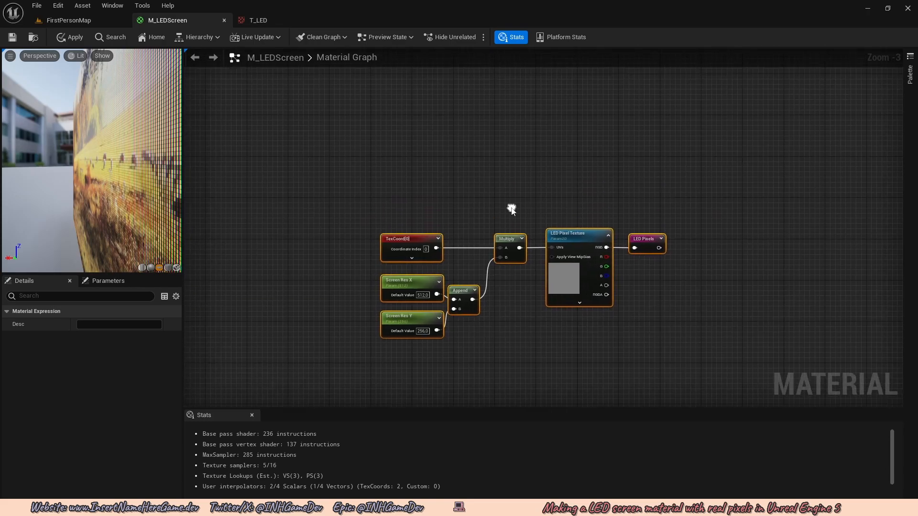
pyautogui.scroll(2, 530, 229)
pyautogui.press('c')
pyautogui.press('BackSpace')
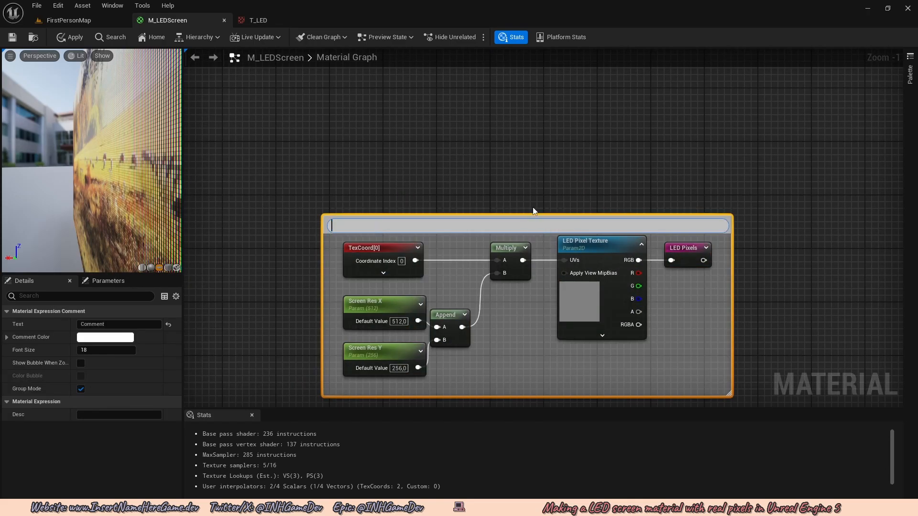
pyautogui.write('LED Pixel')
pyautogui.press('Return')
# - Move the LED Screen Base Texture and LED Screen Base nodes closer to the Divide node
pyautogui.scroll(-5, 537, 207)
pyautogui.scroll(3, 533, 282)
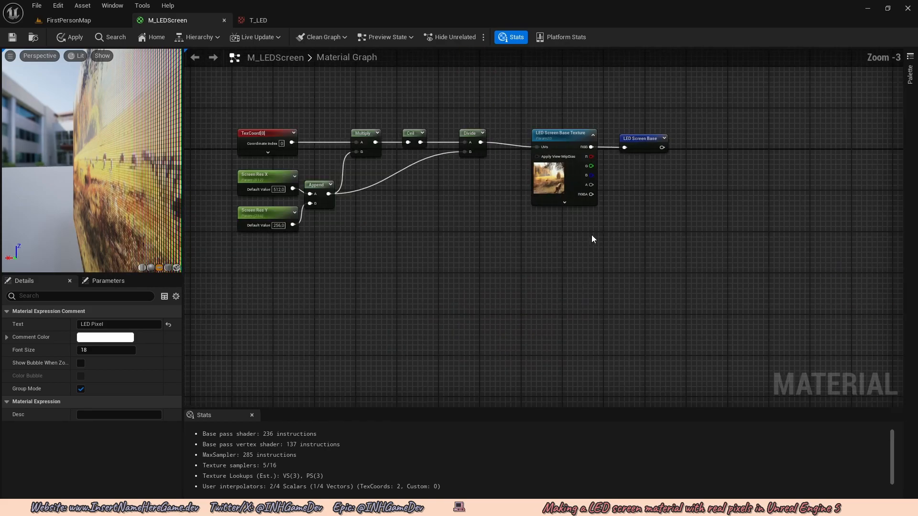
pyautogui.moveTo(590, 232); pyautogui.dragTo(645, 276, button='right')
pyautogui.scroll(1, 622, 240)
pyautogui.moveTo(717, 314); pyautogui.dragTo(615, 192)
pyautogui.moveTo(418, 248); pyautogui.dragTo(459, 253, button='right')
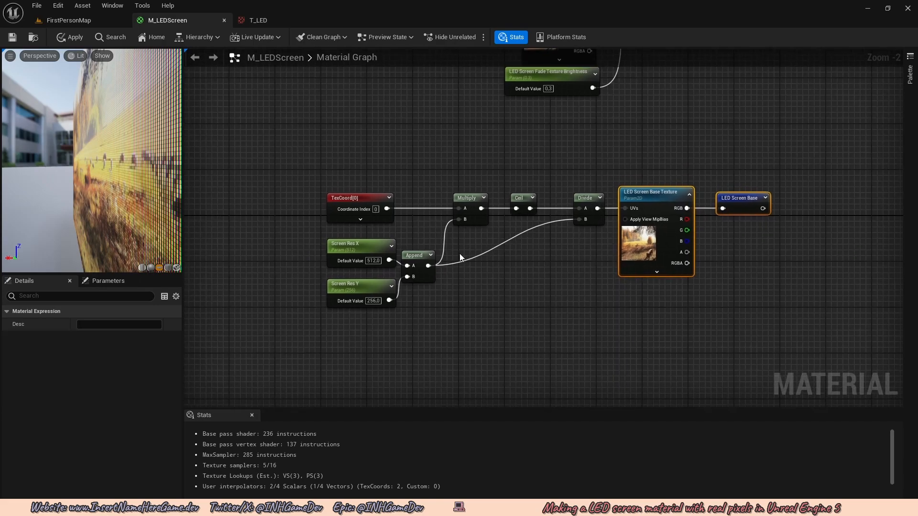
# - Group the nodes from TexCoord through LED Screen Base in a comment titled "LED Screen Base"
pyautogui.scroll(-1, 740, 253)
pyautogui.moveTo(789, 322); pyautogui.dragTo(371, 179)
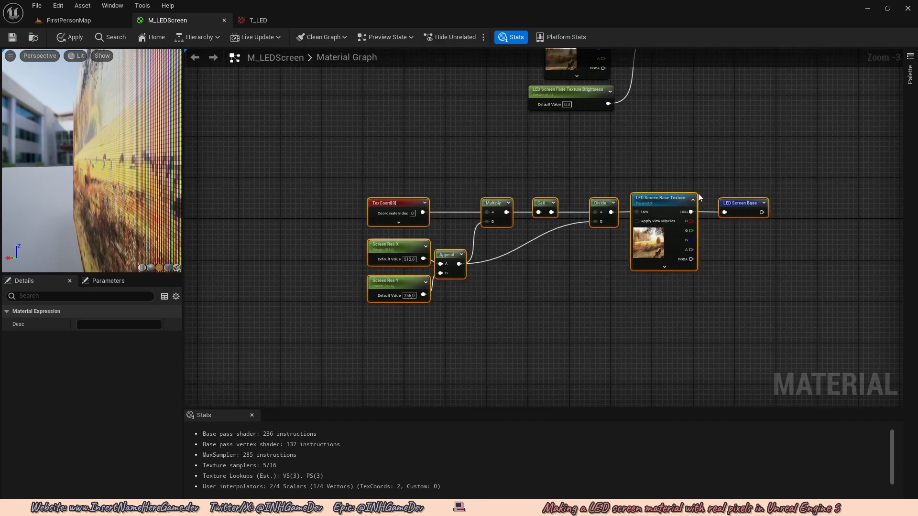
pyautogui.press('c')
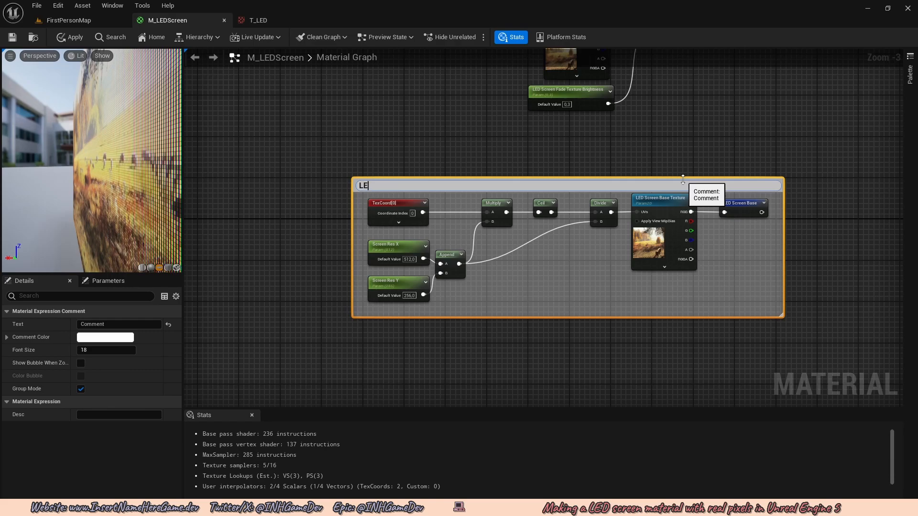
pyautogui.write('LED Screen Base')
pyautogui.press('Return')
# - Group the distance texture, brightness parameter, Multiply and LED Screen Distance Texture nodes in a comment titled "LED Screen Distance"
pyautogui.scroll(-1, 631, 143)
pyautogui.moveTo(631, 143); pyautogui.dragTo(512, 275, button='right')
pyautogui.moveTo(582, 247); pyautogui.dragTo(595, 282, button='right')
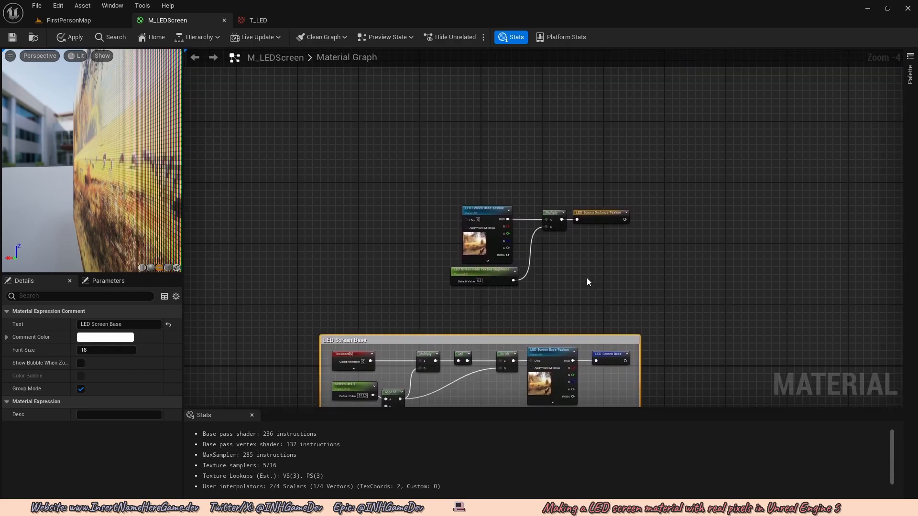
pyautogui.scroll(3, 574, 275)
pyautogui.moveTo(669, 304); pyautogui.dragTo(415, 145)
pyautogui.scroll(-1, 541, 233)
pyautogui.moveTo(542, 233); pyautogui.dragTo(617, 200, button='right')
pyautogui.press('c')
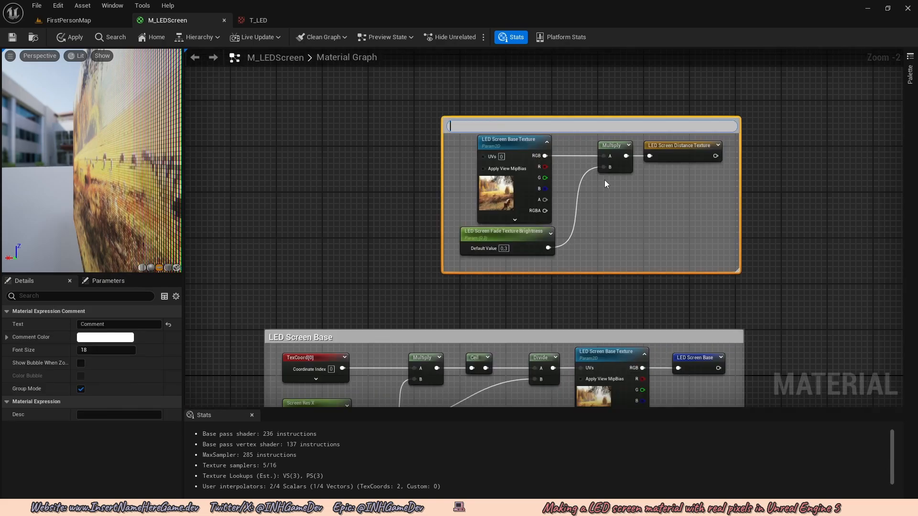
pyautogui.write('LED Screen Distance\\')
pyautogui.press('Return')
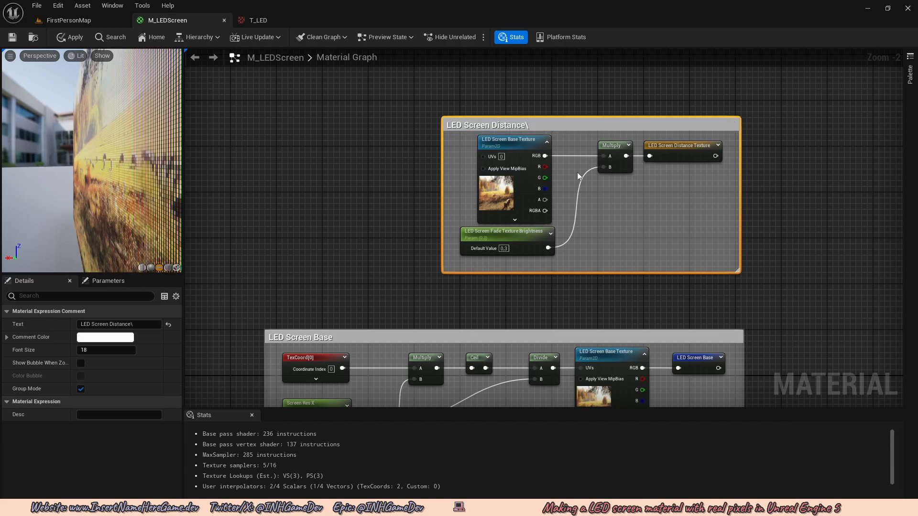
# - Remove the stray trailing backslash from the LED Screen Distance comment's title
pyautogui.doubleClick(537, 125)
pyautogui.click(537, 125)
pyautogui.press('BackSpace')
pyautogui.press('Return')
# - Move the LED Pixel comment group directly below the LED Screen Base group with their right edges aligned
pyautogui.scroll(-3, 713, 210)
pyautogui.moveTo(712, 211); pyautogui.dragTo(587, 128, button='right')
pyautogui.moveTo(489, 361); pyautogui.dragTo(492, 288, button='right')
pyautogui.moveTo(584, 364); pyautogui.dragTo(352, 278)
pyautogui.moveTo(479, 285); pyautogui.dragTo(538, 206)
pyautogui.click(687, 168)
# - Move the LED Screen Distance comment group down, closer to the LED Screen Base group
pyautogui.moveTo(623, 109); pyautogui.dragTo(610, 239, button='right')
pyautogui.scroll(2, 609, 239)
pyautogui.scroll(3, 610, 202)
pyautogui.scroll(-3, 610, 202)
pyautogui.moveTo(648, 250); pyautogui.dragTo(400, 108)
pyautogui.moveTo(515, 99); pyautogui.dragTo(515, 134)
pyautogui.click(656, 205)
# - Extend the LED Screen Base comment leftward and shift its UV calculation nodes left, leaving a gap before the base texture
pyautogui.moveTo(468, 315); pyautogui.dragTo(634, 222, button='right')
pyautogui.scroll(2, 540, 287)
pyautogui.moveTo(556, 295); pyautogui.dragTo(492, 262, button='right')
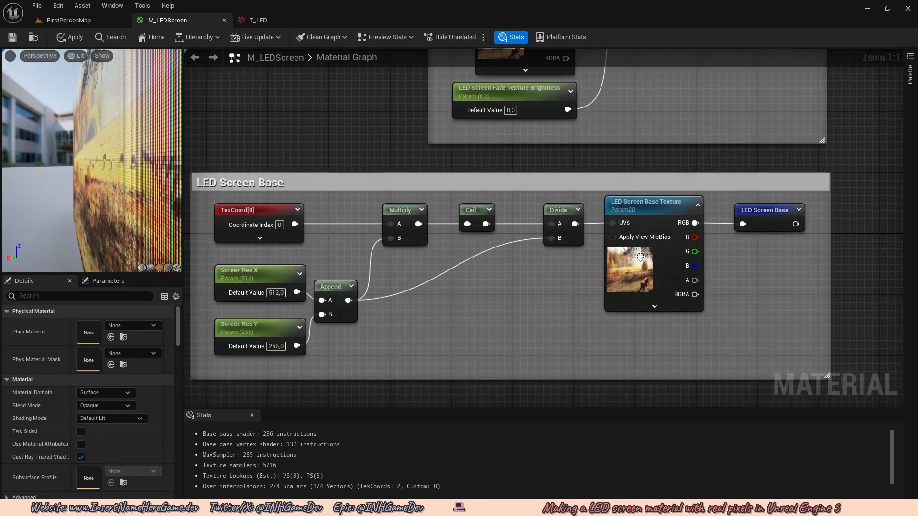
pyautogui.scroll(-2, 594, 311)
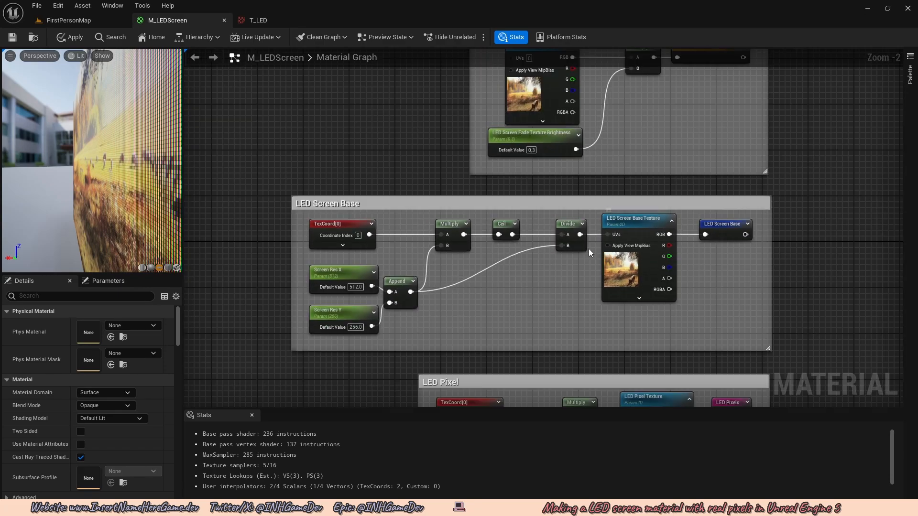
pyautogui.moveTo(602, 251); pyautogui.dragTo(622, 240, button='right')
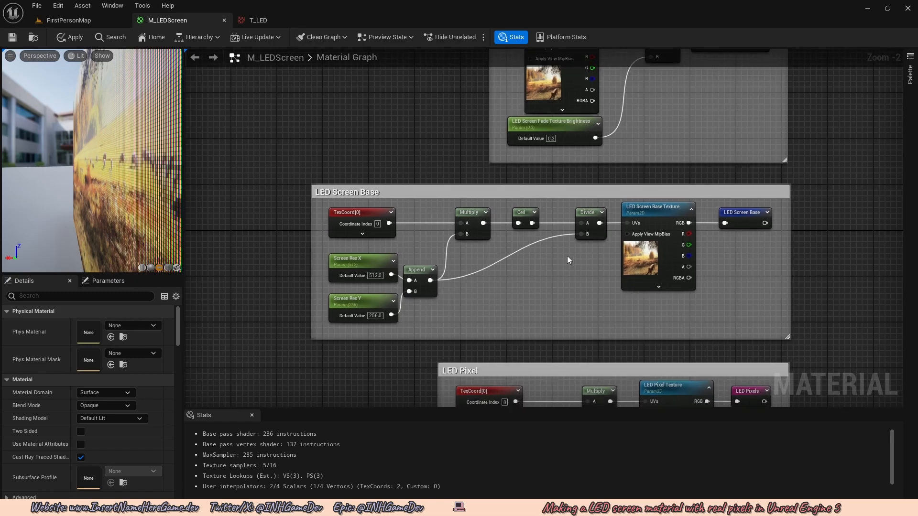
pyautogui.moveTo(569, 258); pyautogui.dragTo(577, 239, button='right')
pyautogui.moveTo(326, 230); pyautogui.dragTo(206, 228)
pyautogui.moveTo(208, 229); pyautogui.dragTo(278, 216, button='right')
pyautogui.moveTo(278, 216); pyautogui.dragTo(254, 216)
pyautogui.moveTo(625, 232); pyautogui.dragTo(288, 193)
pyautogui.click(574, 217)
# - Add a StaticSwitchParameter node with its True input fed by the Divide node's output
pyautogui.moveTo(577, 217); pyautogui.dragTo(431, 230, button='right')
pyautogui.scroll(2, 432, 229)
pyautogui.moveTo(371, 198); pyautogui.dragTo(482, 210)
pyautogui.write('switch')
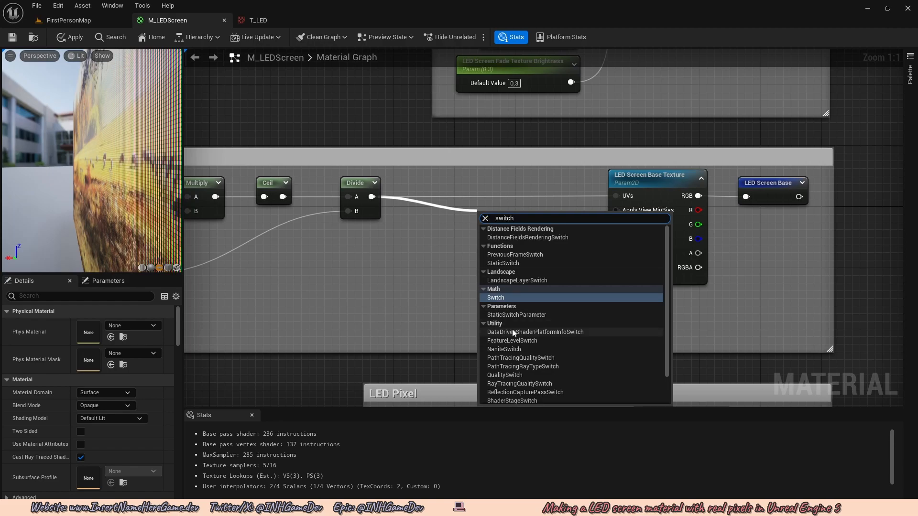
pyautogui.click(521, 316)
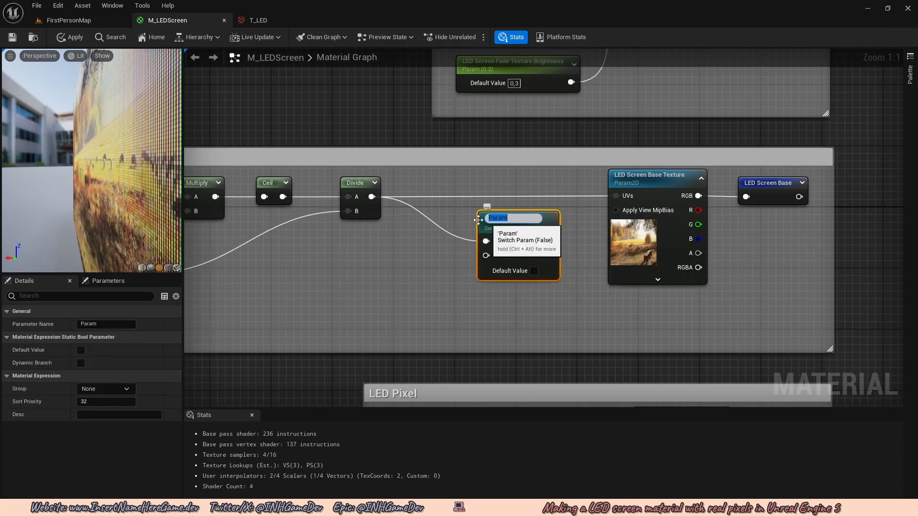
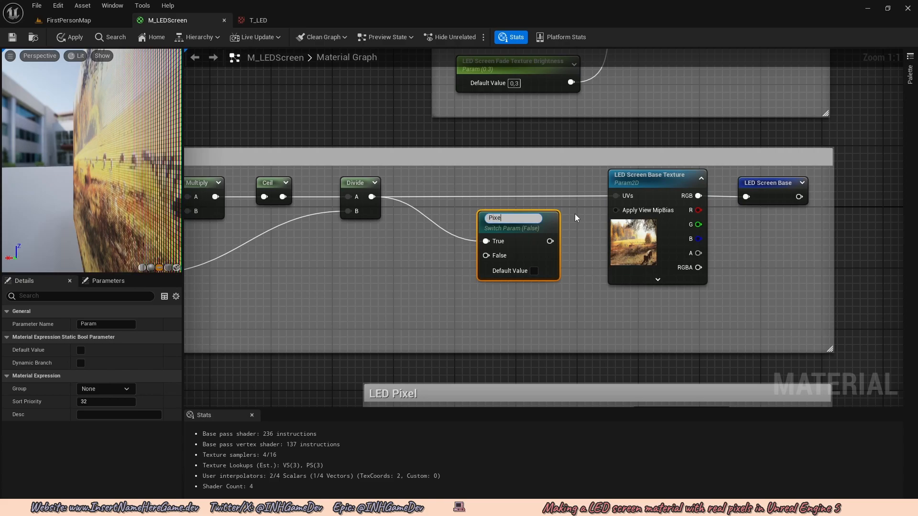
# - Name the switch parameter "Pixelate texture to fit resolution"
pyautogui.write('xture to fit reso')
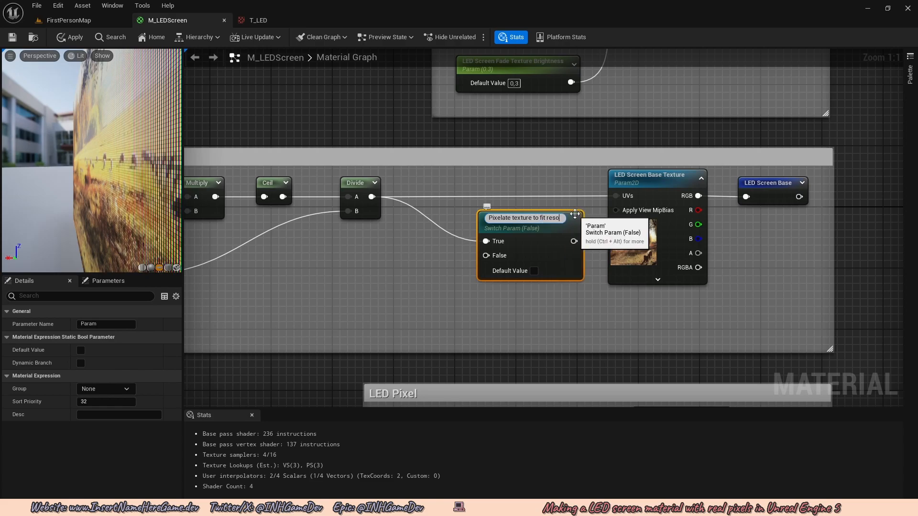
pyautogui.write('lution')
pyautogui.press('Return')
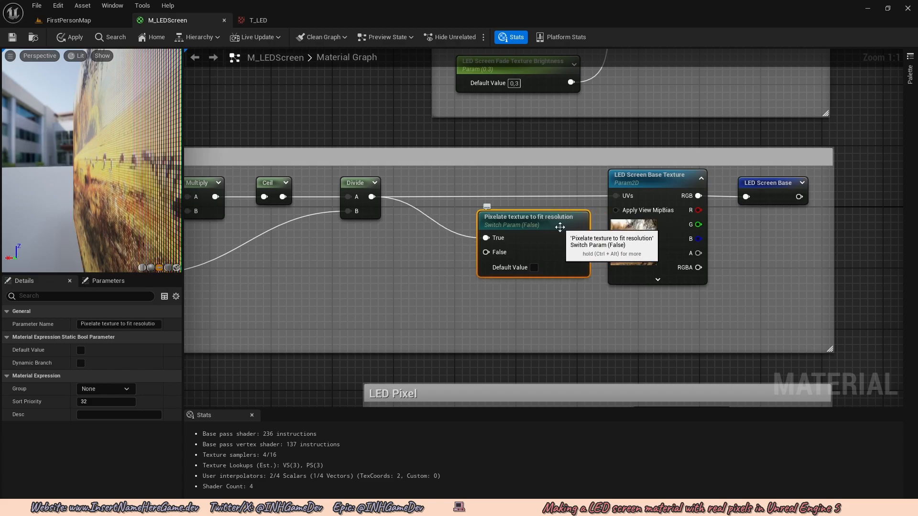
# - Connect the switch to the LED Screen Base Texture's UVs, align it with the Divide node and set its default value to true
pyautogui.moveTo(580, 238); pyautogui.dragTo(613, 196)
pyautogui.moveTo(531, 226); pyautogui.dragTo(512, 187)
pyautogui.click(511, 226)
# - Add a TextureCoordinate node feeding the switch's False input and place it below the Divide node
pyautogui.moveTo(455, 224); pyautogui.dragTo(561, 239, button='right')
pyautogui.moveTo(572, 226); pyautogui.dragTo(506, 260)
pyautogui.moveTo(506, 260); pyautogui.dragTo(645, 245, button='right')
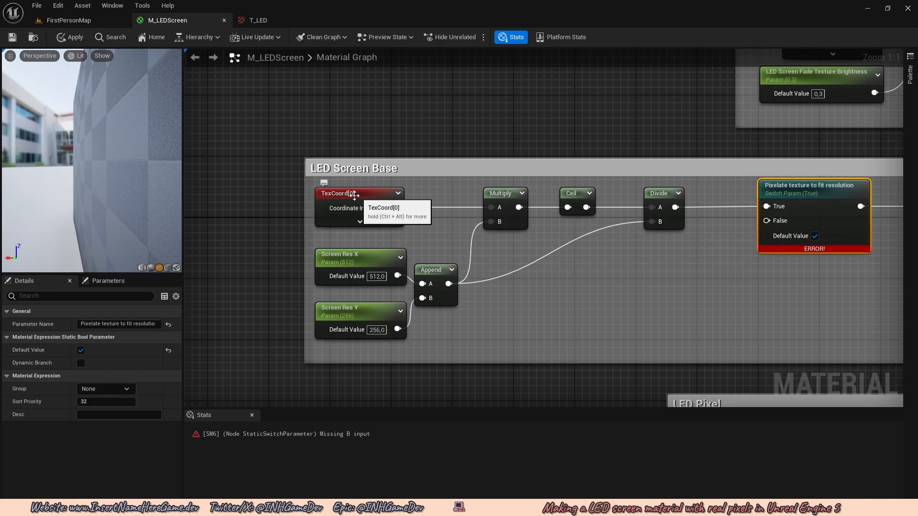
pyautogui.moveTo(494, 209); pyautogui.dragTo(297, 170, button='right')
pyautogui.moveTo(570, 180); pyautogui.dragTo(475, 258)
pyautogui.write('texture coor')
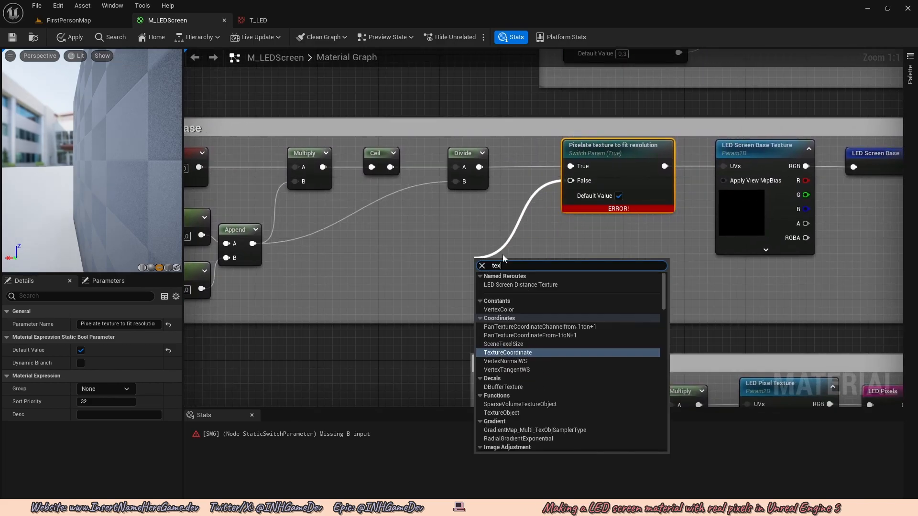
pyautogui.press('Return')
pyautogui.moveTo(530, 264); pyautogui.dragTo(457, 224)
pyautogui.click(590, 252)
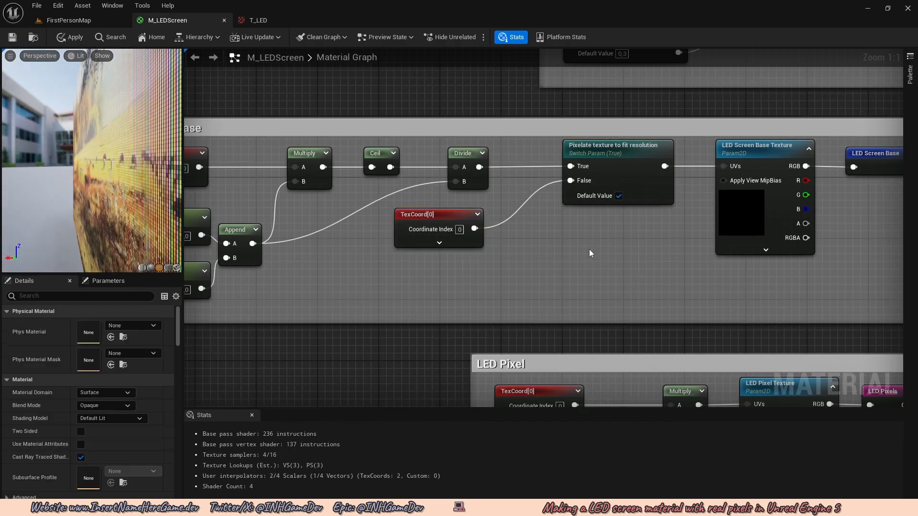
# - Look over the layout of the commented node groups and the remaining nodes in the material graph
pyautogui.scroll(-4, 569, 229)
pyautogui.scroll(1, 563, 222)
pyautogui.moveTo(555, 243); pyautogui.dragTo(521, 325, button='right')
pyautogui.scroll(-3, 569, 235)
pyautogui.scroll(4, 514, 241)
pyautogui.scroll(-2, 544, 261)
pyautogui.moveTo(543, 261); pyautogui.dragTo(443, 184, button='right')
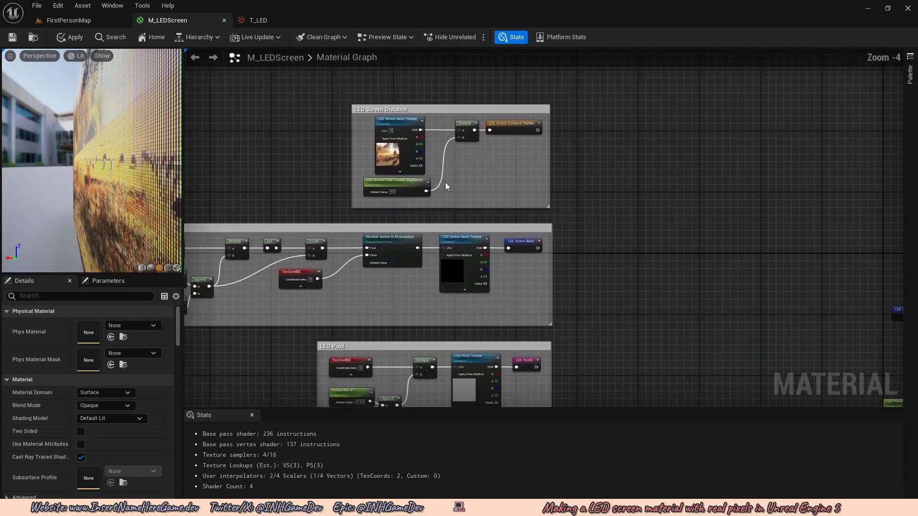
pyautogui.scroll(-2, 590, 238)
pyautogui.moveTo(589, 238); pyautogui.dragTo(489, 173, button='right')
pyautogui.scroll(4, 419, 195)
pyautogui.scroll(-2, 377, 112)
# - Move the LED Screen Base, LED Pixels and Multiply nodes left, away from the first Lerp
pyautogui.moveTo(377, 113); pyautogui.dragTo(503, 205, button='right')
pyautogui.moveTo(592, 231); pyautogui.dragTo(496, 217, button='right')
pyautogui.moveTo(832, 283); pyautogui.dragTo(589, 242, button='right')
pyautogui.scroll(2, 390, 185)
pyautogui.moveTo(482, 215); pyautogui.dragTo(513, 208, button='right')
pyautogui.moveTo(380, 155); pyautogui.dragTo(487, 265)
pyautogui.moveTo(483, 222); pyautogui.dragTo(383, 235)
pyautogui.moveTo(384, 234); pyautogui.dragTo(463, 250, button='right')
pyautogui.moveTo(463, 250)
pyautogui.mouseDown()
pyautogui.moveTo(452, 238)
pyautogui.moveTo(460, 246)
pyautogui.mouseUp()
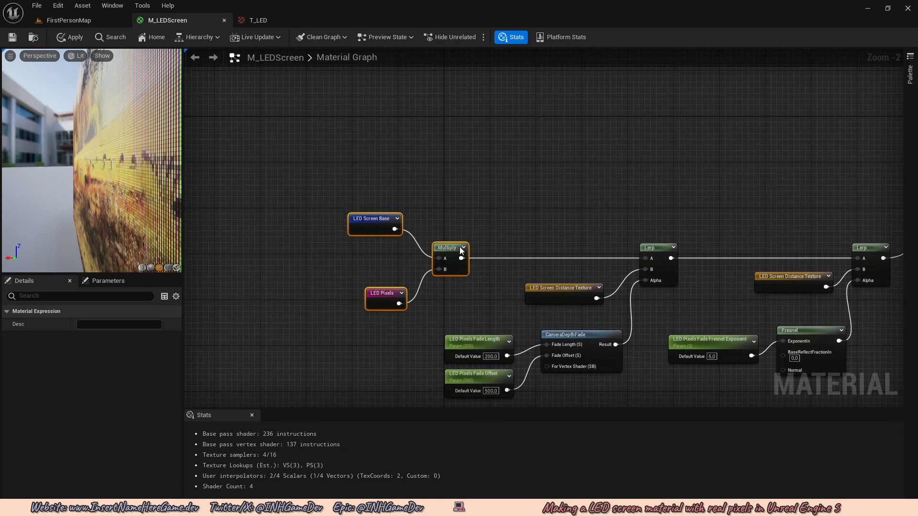
# - Group the LED Screen Base, LED Pixels and Multiply nodes in a comment named "Multiply the pixel and display texture"
pyautogui.moveTo(504, 299); pyautogui.dragTo(336, 197)
pyautogui.press('c')
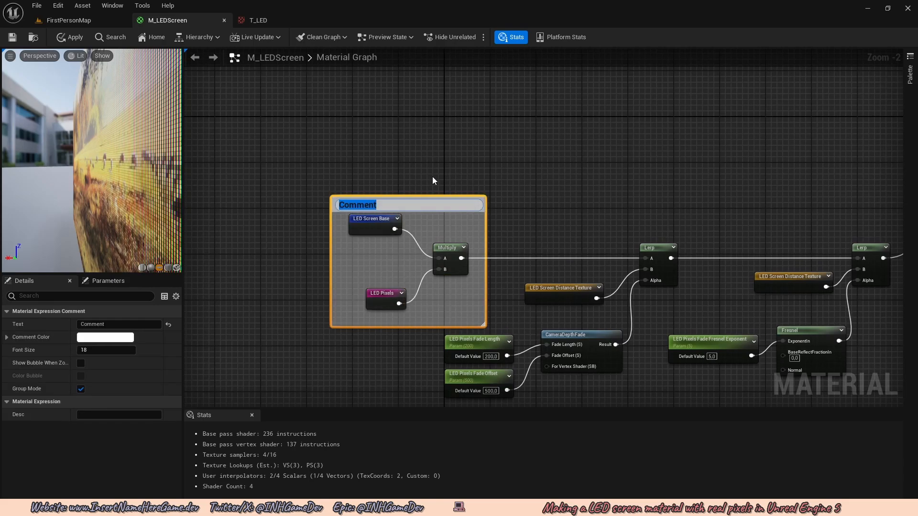
pyautogui.press('BackSpace')
pyautogui.write('Multiply the pixel')
pyautogui.press('BackSpace')
pyautogui.press('BackSpace')
pyautogui.press('BackSpace')
pyautogui.write('pixel and dis')
pyautogui.press('BackSpace')
pyautogui.press('BackSpace')
pyautogui.write('isplay re')
pyautogui.press('BackSpace')
pyautogui.press('BackSpace')
pyautogui.write('tr')
pyautogui.press('BackSpace')
pyautogui.write('exture')
pyautogui.press('Return')
# - Move the Fresnel fade nodes with the result node, and the distance fade nodes, to the right to space out the groups
pyautogui.moveTo(630, 316); pyautogui.dragTo(490, 261, button='right')
pyautogui.scroll(-2, 490, 261)
pyautogui.moveTo(748, 340); pyautogui.dragTo(550, 187)
pyautogui.moveTo(714, 160); pyautogui.dragTo(866, 164)
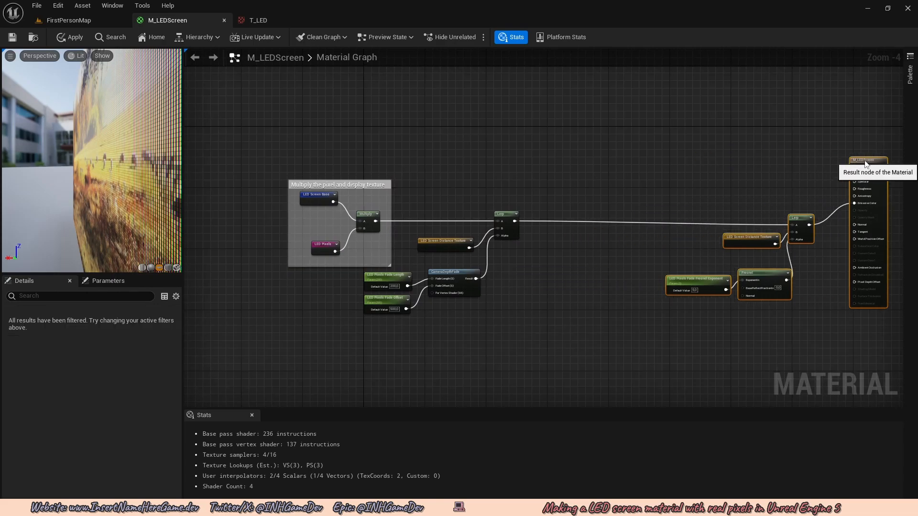
pyautogui.moveTo(552, 292); pyautogui.dragTo(610, 278, button='right')
pyautogui.moveTo(638, 326); pyautogui.dragTo(509, 220)
pyautogui.keyDown('shift'); pyautogui.moveTo(529, 330); pyautogui.dragTo(445, 273); pyautogui.keyUp('shift')
pyautogui.moveTo(565, 200); pyautogui.dragTo(634, 198)
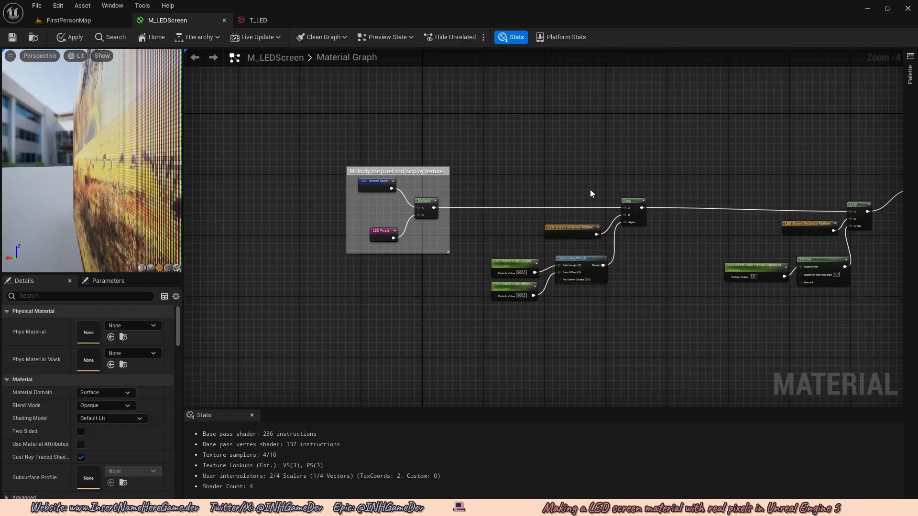
# - Tighten the layout of the distance fade nodes by moving the LED Screen Distance Texture and CameraDepthFade nodes closer to the first Lerp
pyautogui.click(591, 191)
pyautogui.scroll(1, 612, 224)
pyautogui.moveTo(567, 335); pyautogui.dragTo(442, 239)
pyautogui.moveTo(556, 231); pyautogui.dragTo(557, 216)
pyautogui.click(556, 216)
pyautogui.moveTo(598, 343); pyautogui.dragTo(460, 262)
pyautogui.moveTo(575, 260); pyautogui.dragTo(560, 244)
# - Group the distance fade nodes in a comment named "Fade pixels based on distance"
pyautogui.moveTo(681, 329); pyautogui.dragTo(428, 189)
pyautogui.press('c')
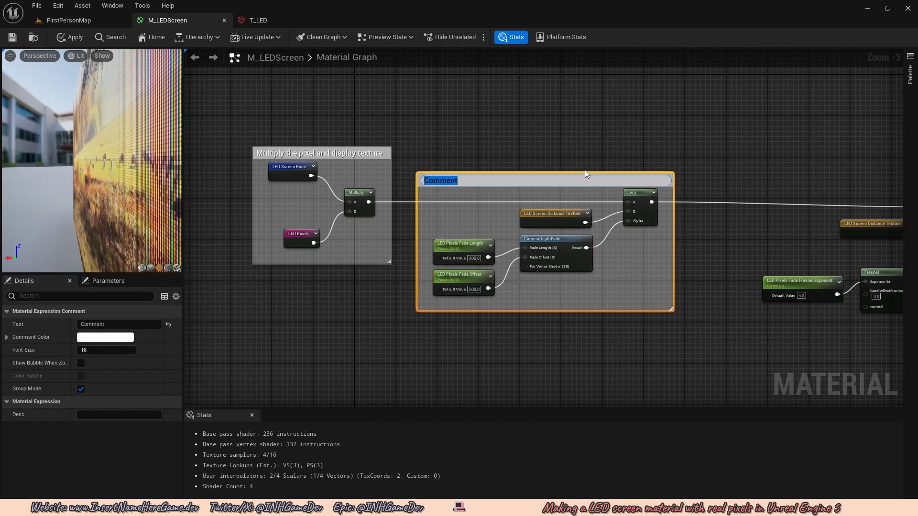
pyautogui.press('BackSpace')
pyautogui.write('Fade pixels')
pyautogui.write(' based on')
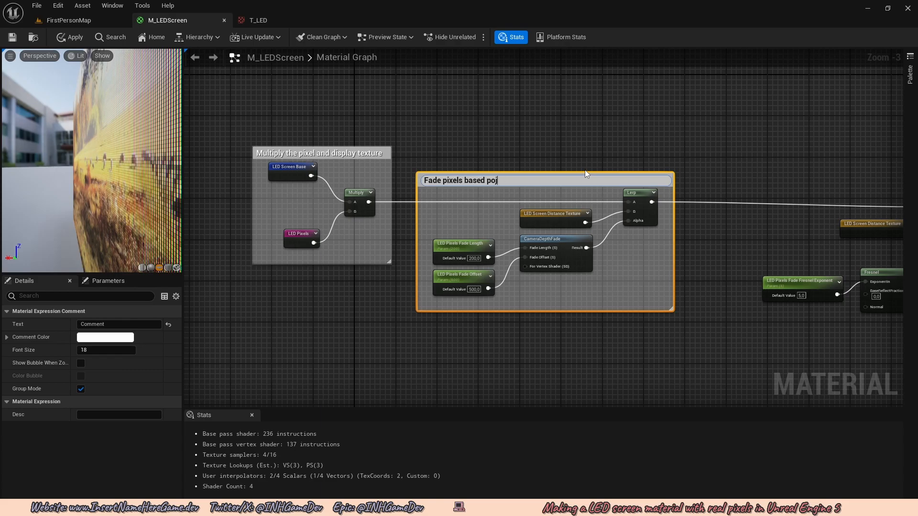
pyautogui.write(' distance')
pyautogui.press('Return')
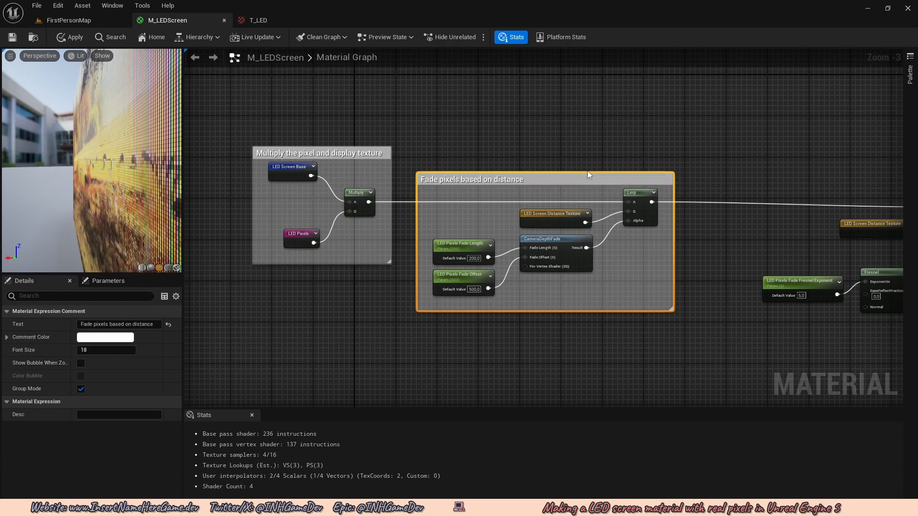
# - Move the Fresnel fade nodes nearer the distance comment and arrange the Fresnel and exponent nodes compactly beside the second Lerp
pyautogui.scroll(-1, 643, 233)
pyautogui.moveTo(643, 233); pyautogui.dragTo(567, 222, button='right')
pyautogui.moveTo(623, 311); pyautogui.dragTo(478, 193)
pyautogui.moveTo(611, 202); pyautogui.dragTo(594, 197)
pyautogui.click(520, 167)
pyautogui.moveTo(594, 296); pyautogui.dragTo(636, 346, button='right')
pyautogui.scroll(2, 635, 349)
pyautogui.moveTo(596, 322); pyautogui.dragTo(476, 259)
pyautogui.moveTo(563, 269); pyautogui.dragTo(550, 243)
# - Group the Fresnel fade nodes in a comment named "Fade pixels based on angle" and move the result node closer to it
pyautogui.moveTo(665, 320); pyautogui.dragTo(439, 171)
pyautogui.press('c')
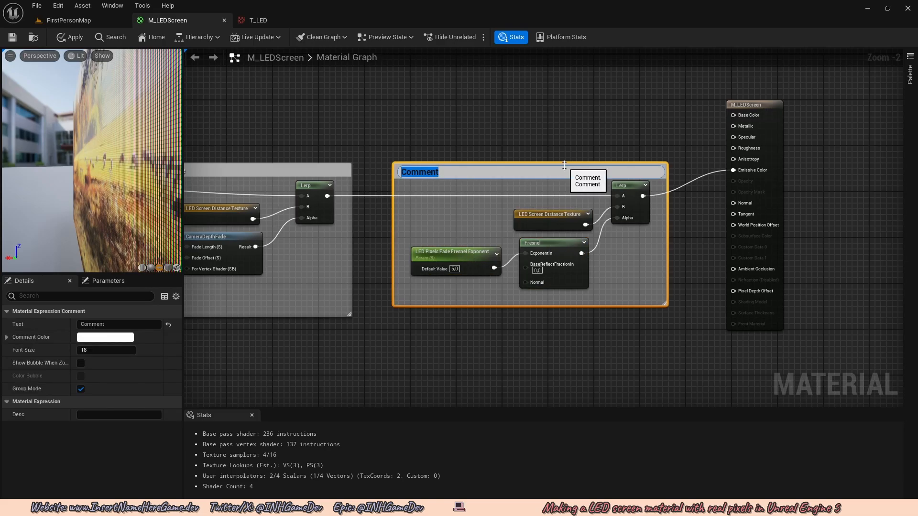
pyautogui.press('BackSpace')
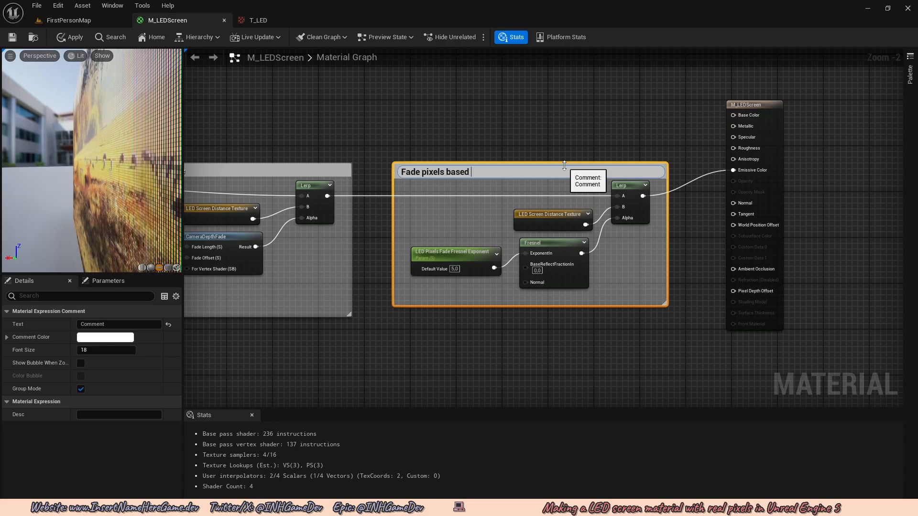
pyautogui.press('Return')
pyautogui.click(696, 132)
pyautogui.moveTo(759, 105); pyautogui.dragTo(723, 128)
# - Look over the layout of all commented node groups in the material graph
pyautogui.scroll(-2, 415, 135)
pyautogui.moveTo(415, 135); pyautogui.dragTo(630, 172, button='right')
pyautogui.click(569, 162)
pyautogui.scroll(-3, 613, 245)
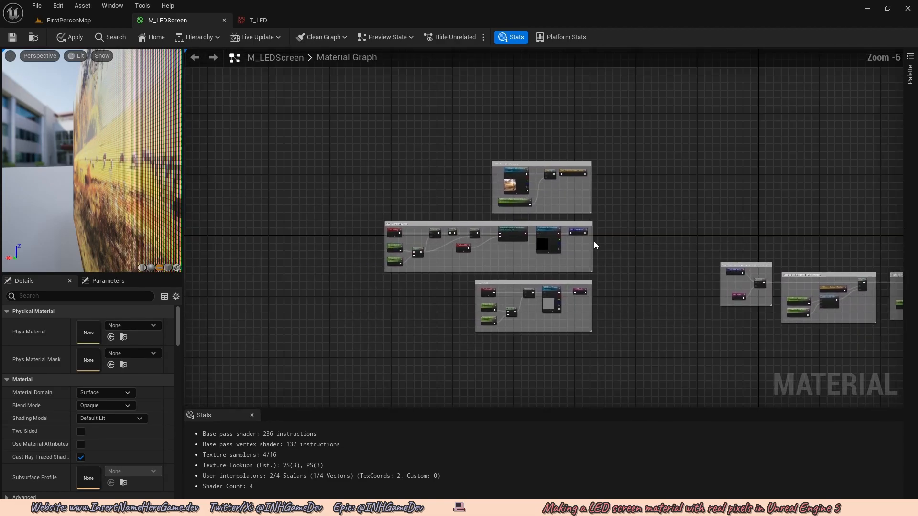
pyautogui.scroll(3, 492, 225)
pyautogui.moveTo(493, 225); pyautogui.dragTo(375, 167, button='right')
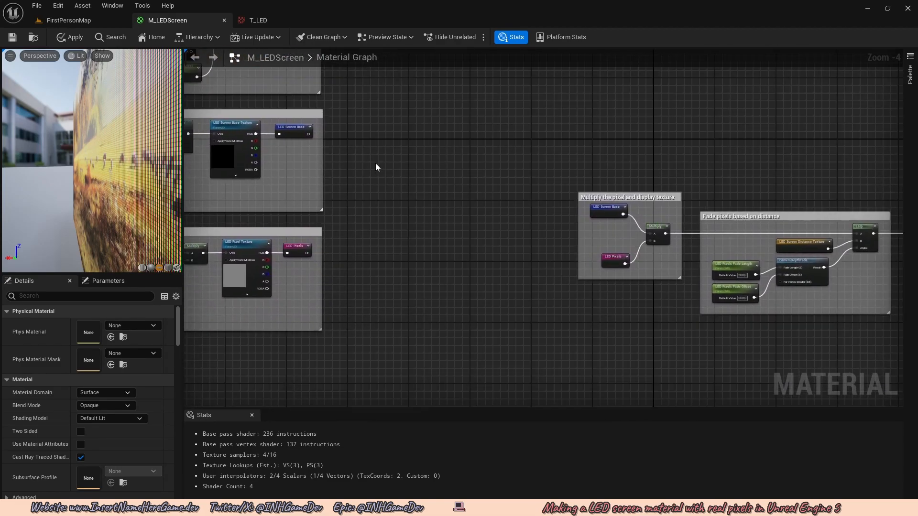
pyautogui.scroll(-1, 492, 223)
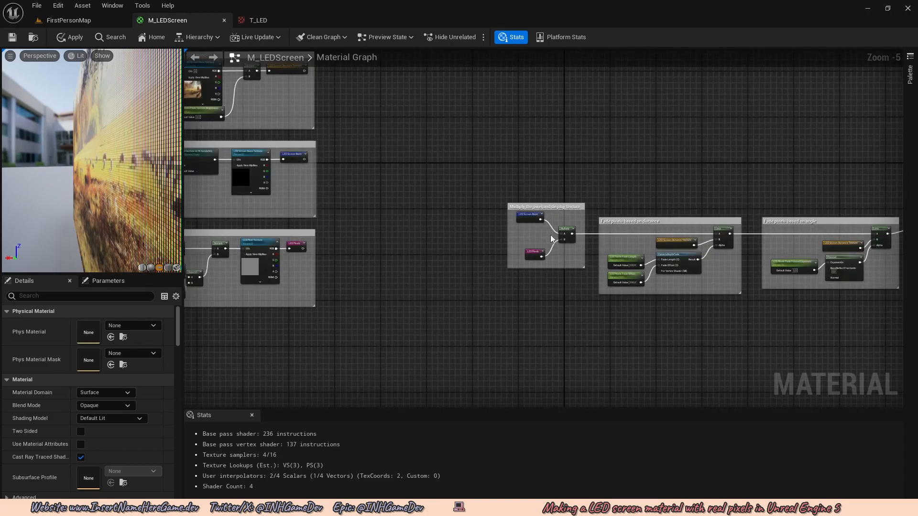
pyautogui.scroll(1, 571, 244)
pyautogui.moveTo(584, 245); pyautogui.dragTo(564, 253, button='right')
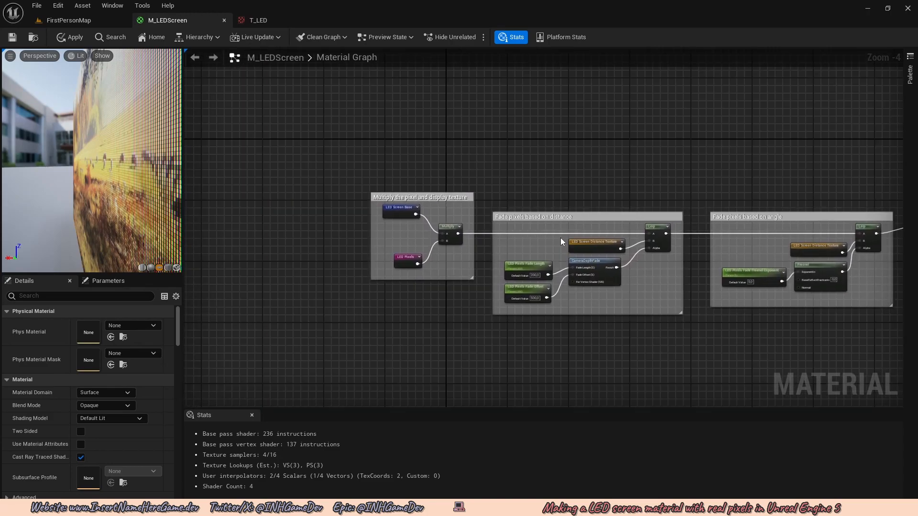
# - Apply the M_LEDScreen material changes and open the MI_LEDScreen material instance from the Content folder
pyautogui.click(69, 37)
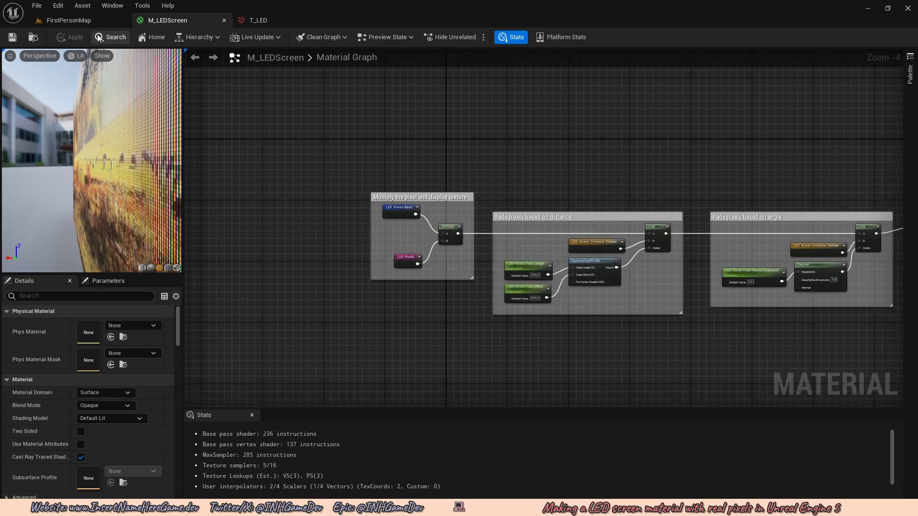
pyautogui.click(72, 20)
pyautogui.hotkey('ctrl', 'space')
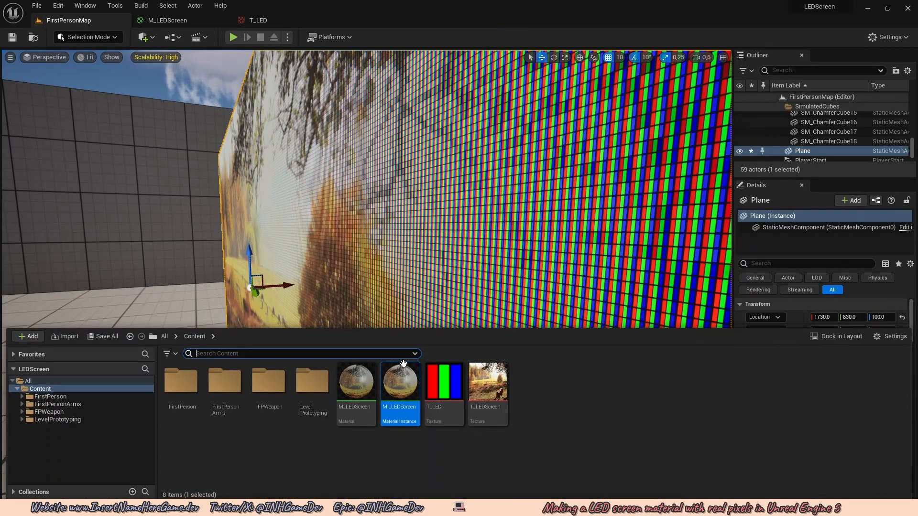
pyautogui.doubleClick(401, 386)
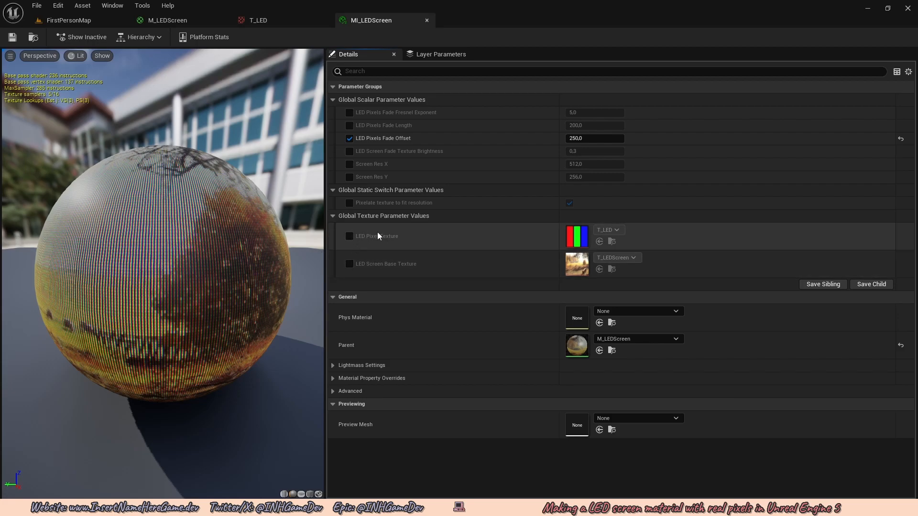
# - Try the overrides for the texture pixelation switch and the LED Screen Fade Texture Brightness, switching both back off
pyautogui.click(350, 203)
pyautogui.click(349, 203)
pyautogui.click(350, 203)
pyautogui.click(349, 203)
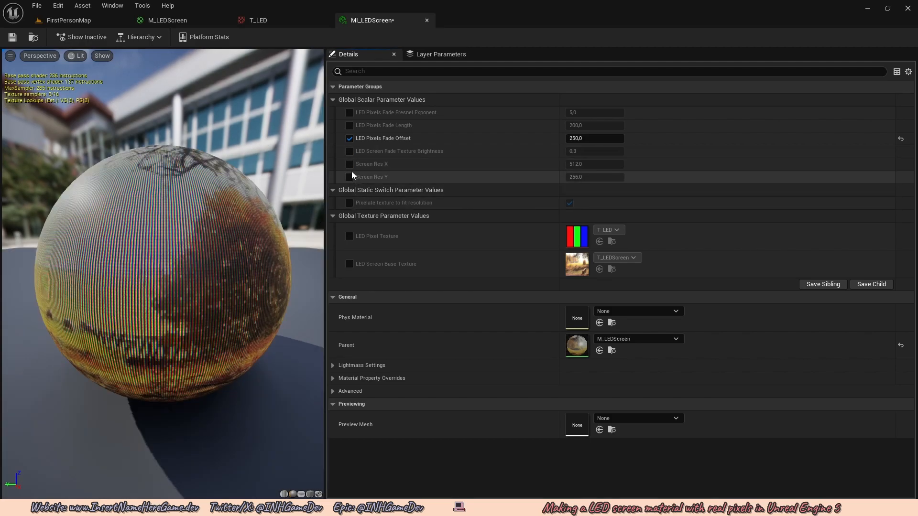
pyautogui.click(351, 151)
pyautogui.click(352, 151)
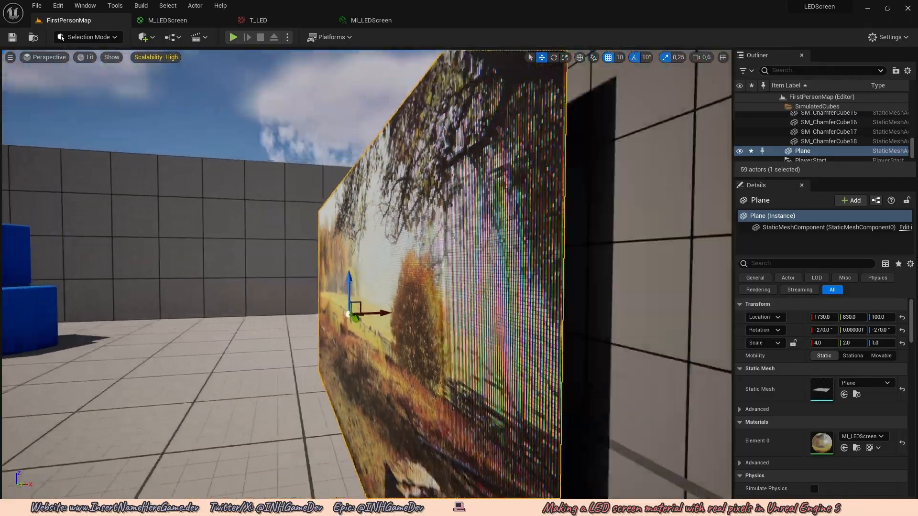
# - Inspect the LED screen plane in FirstPersonMap from a distance and close up
pyautogui.moveTo(367, 268)
pyautogui.mouseDown(button='right')
pyautogui.moveTo(329, 268)
pyautogui.moveTo(353, 259)
pyautogui.mouseUp(button='right')
pyautogui.press('w')
pyautogui.press('s')
pyautogui.scroll(-1, 346, 261)
pyautogui.press('w')
pyautogui.press('s')
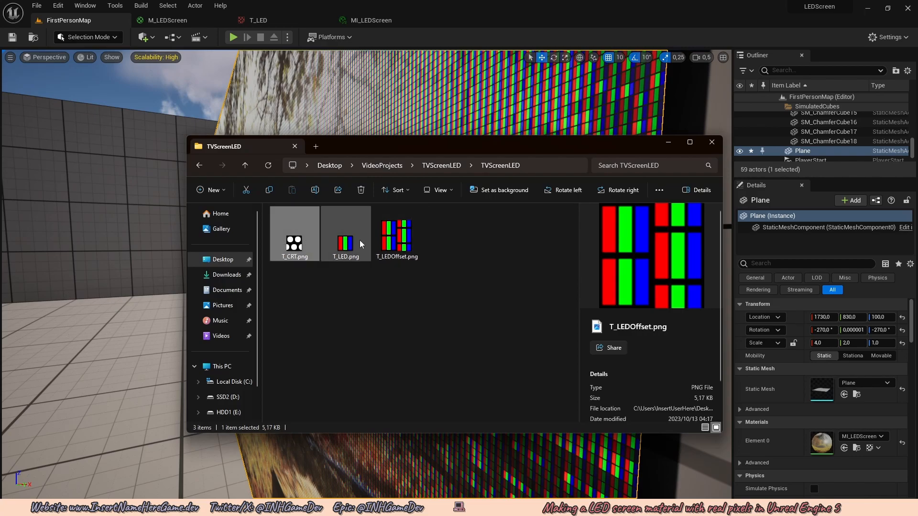
# - Import T_LEDOffset.png from the TVScreenLED folder into the project's Content folder
pyautogui.click(302, 252)
pyautogui.click(418, 276)
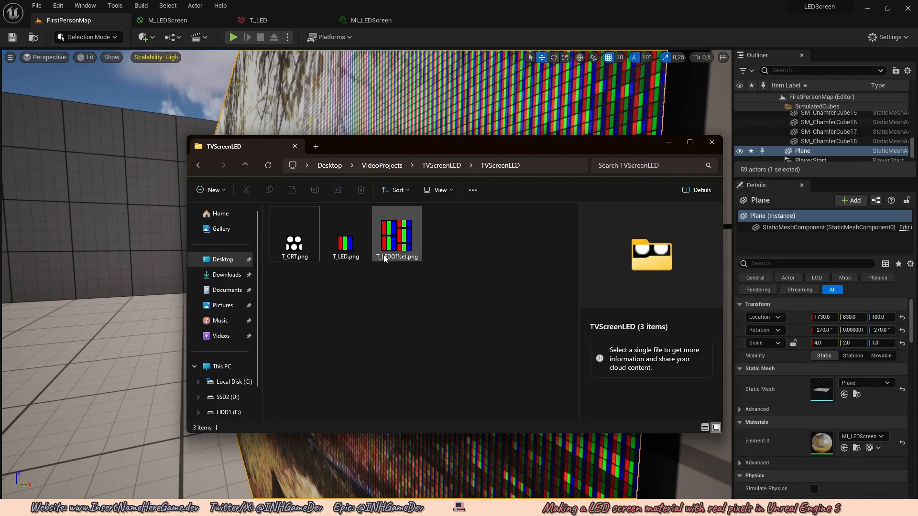
pyautogui.click(401, 250)
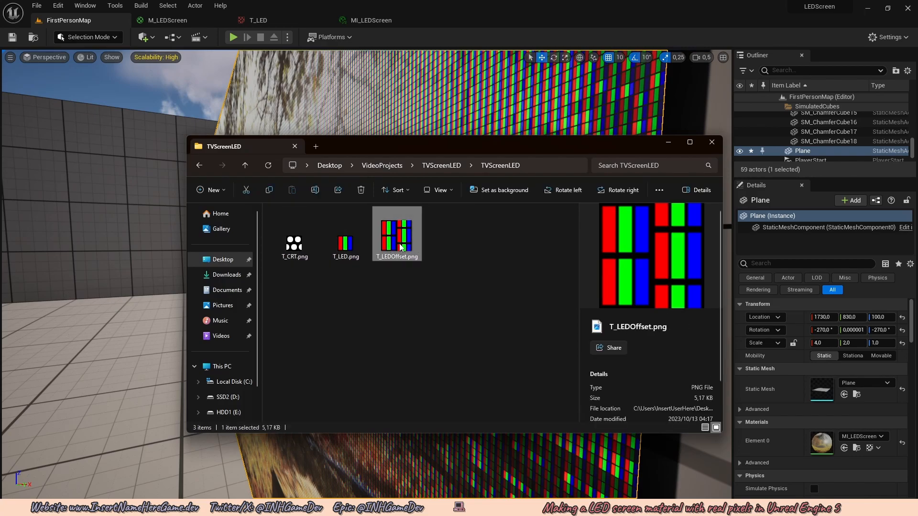
pyautogui.moveTo(471, 111); pyautogui.dragTo(507, 116, button='right')
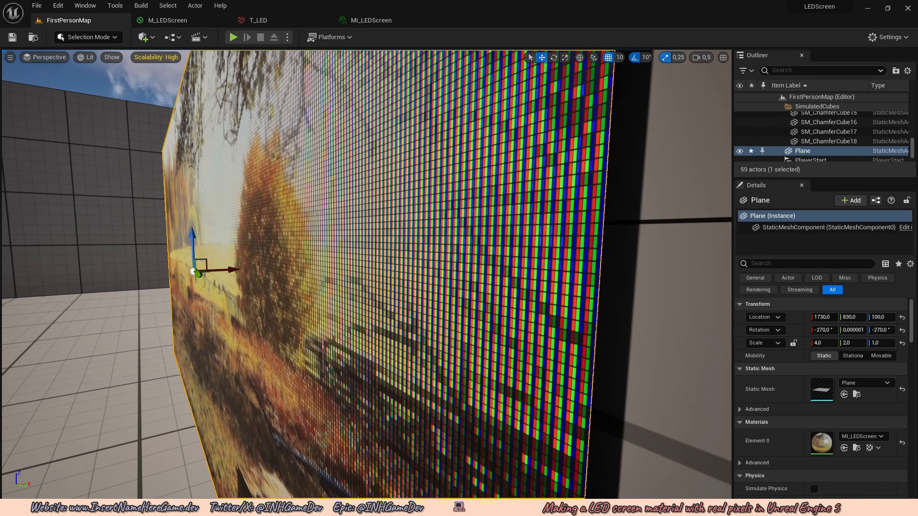
pyautogui.hotkey('ctrl', 'space')
pyautogui.press('super')
pyautogui.click(100, 506)
pyautogui.moveTo(384, 247); pyautogui.dragTo(535, 440)
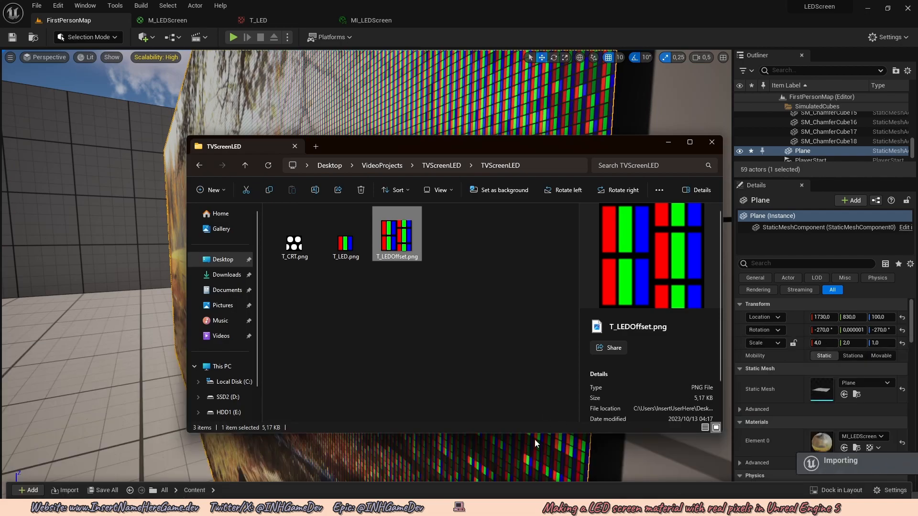
pyautogui.click(668, 142)
pyautogui.hotkey('ctrl', 'space')
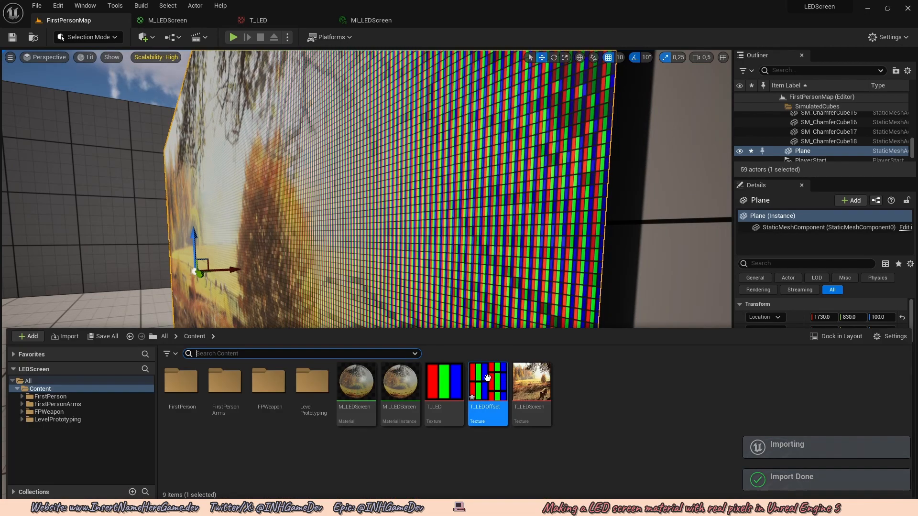
# - Set the T_LEDOffset texture's compression to UserInterface2D (RGBA) and save the texture
pyautogui.doubleClick(501, 400)
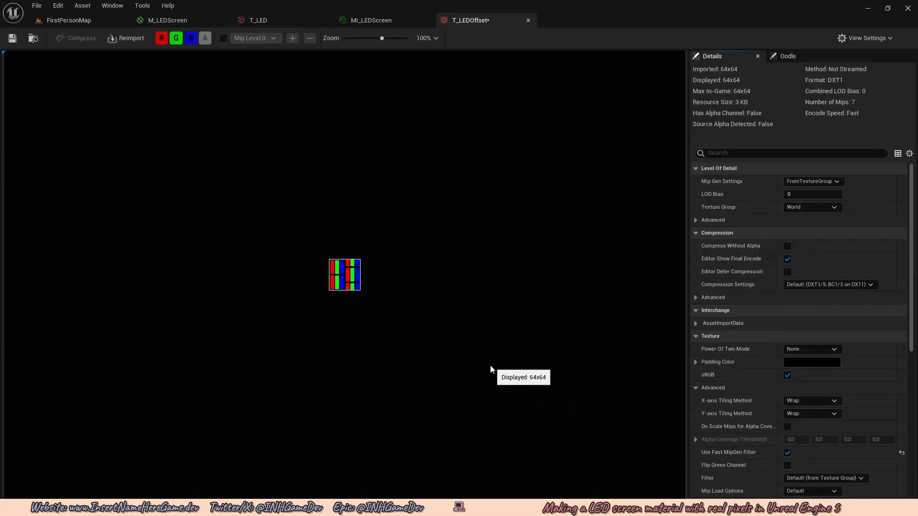
pyautogui.click(817, 285)
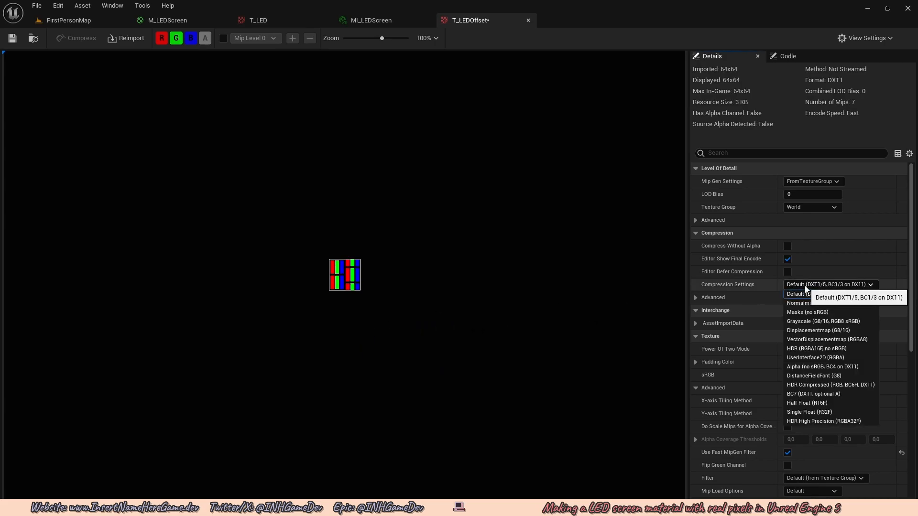
pyautogui.click(813, 358)
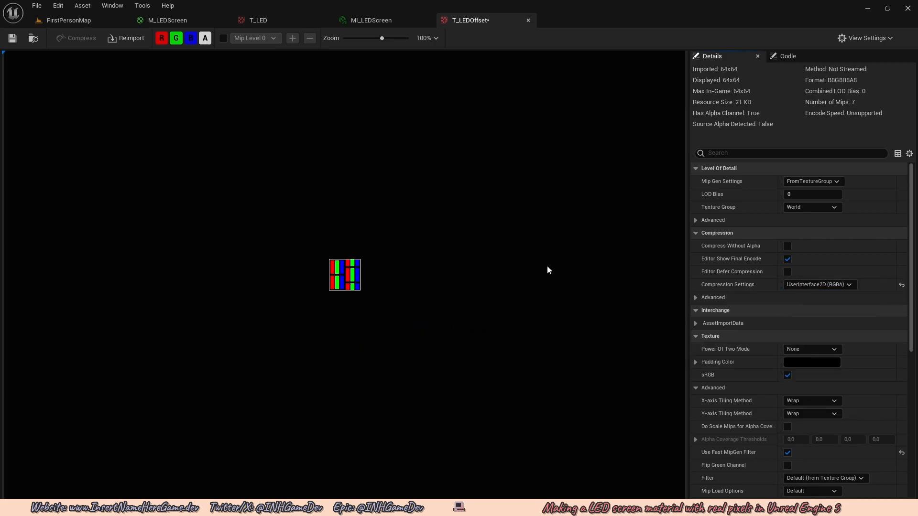
pyautogui.click(12, 38)
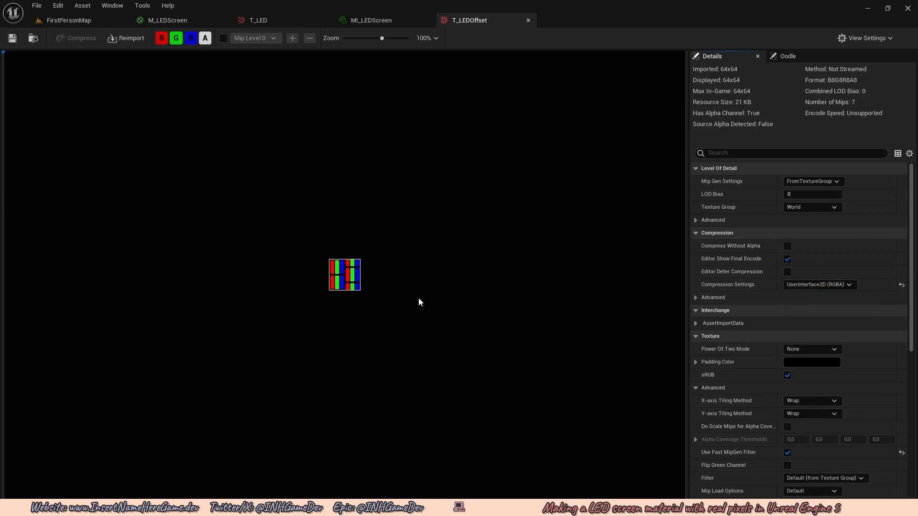
# - Override the LED Pixel Texture in MI_LEDScreen with T_LEDOffset and save the instance
pyautogui.click(75, 20)
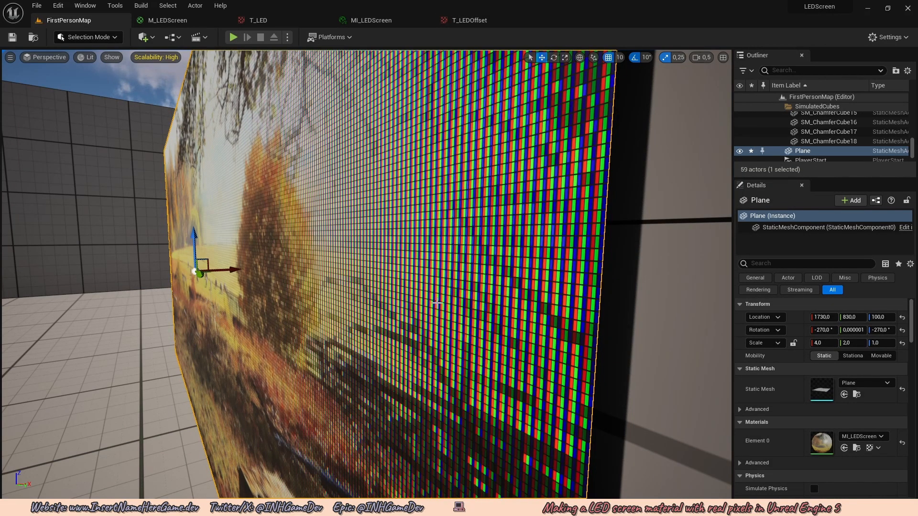
pyautogui.hotkey('ctrl', 'space')
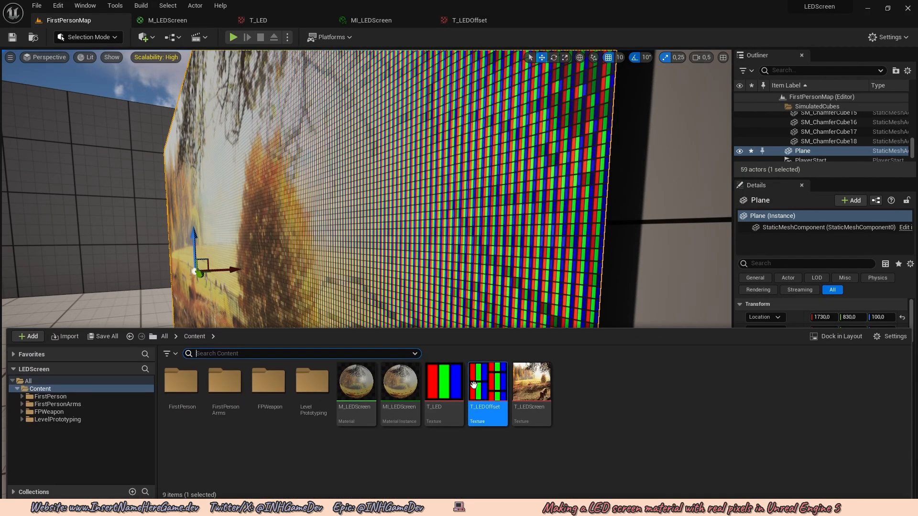
pyautogui.doubleClick(393, 384)
pyautogui.click(349, 237)
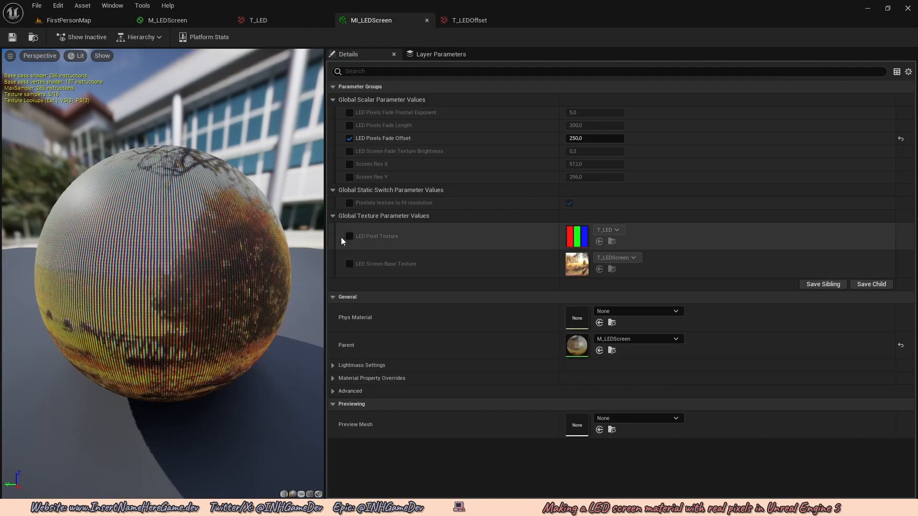
pyautogui.click(607, 230)
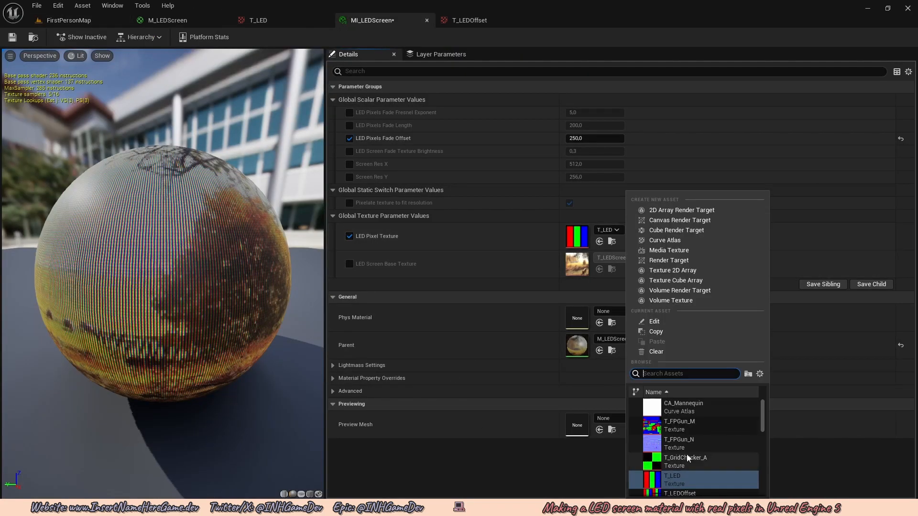
pyautogui.click(677, 477)
pyautogui.click(12, 37)
# - Examine the offset pixel pattern on the screen plane in the level from several distances and angles
pyautogui.click(76, 20)
pyautogui.press('w')
pyautogui.moveTo(161, 70); pyautogui.dragTo(316, 96, button='right')
pyautogui.press('s')
pyautogui.scroll(-2, 259, 86)
pyautogui.press('w')
pyautogui.press('s')
pyautogui.press('w')
pyautogui.moveTo(349, 277); pyautogui.dragTo(377, 278, button='right')
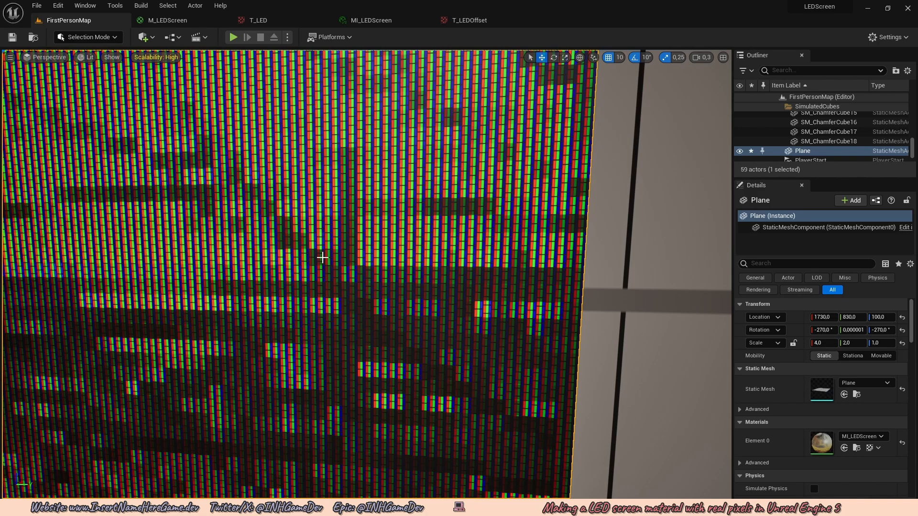
pyautogui.moveTo(368, 271); pyautogui.dragTo(419, 240, button='right')
pyautogui.scroll(-7, 419, 241)
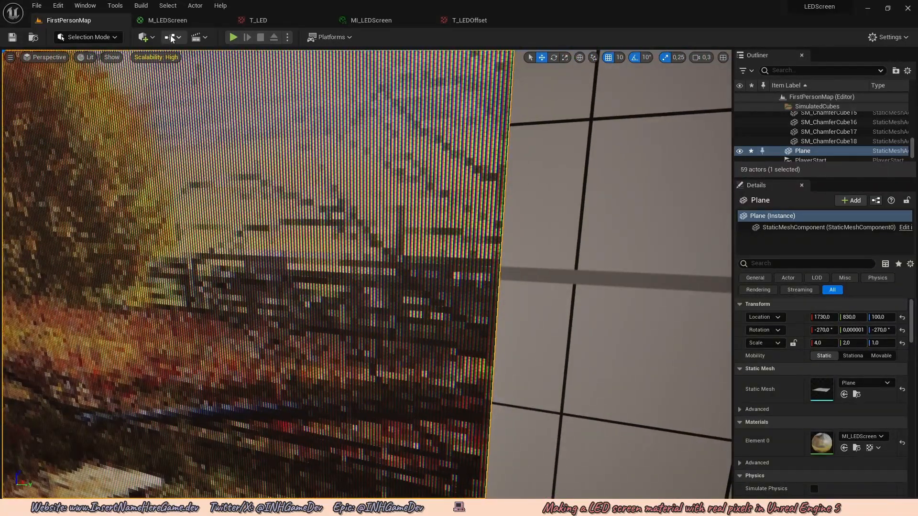
# - Examine the LED Pixel group in the M_LEDScreen graph, including its Screen Res X and Screen Res Y parameters
pyautogui.click(165, 21)
pyautogui.scroll(-2, 491, 250)
pyautogui.moveTo(225, 264); pyautogui.dragTo(460, 236, button='right')
pyautogui.scroll(4, 494, 241)
pyautogui.scroll(3, 452, 233)
pyautogui.moveTo(338, 223); pyautogui.dragTo(289, 223)
pyautogui.moveTo(285, 223); pyautogui.dragTo(389, 199, button='right')
pyautogui.click(483, 265)
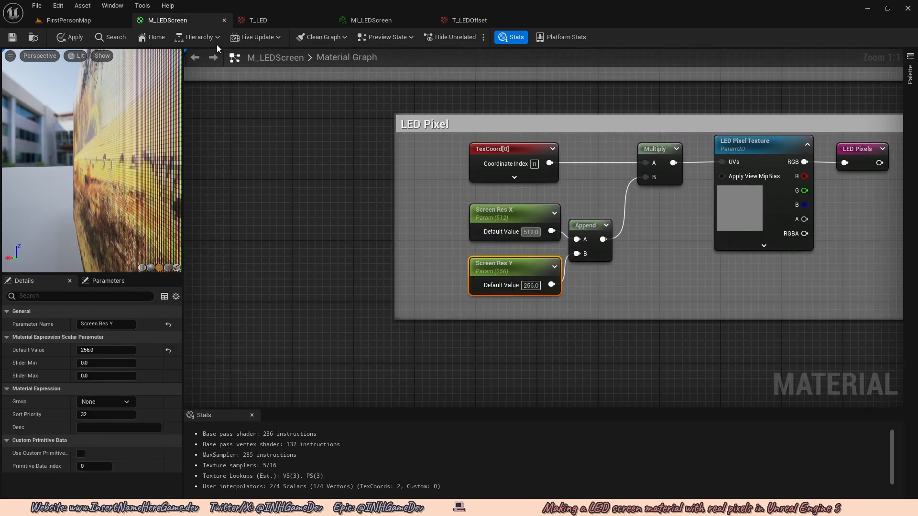
# - Return to FirstPersonMap and compare the pixel proportions on the screen plane from near and far
pyautogui.click(108, 22)
pyautogui.scroll(-1, 443, 264)
pyautogui.press('w')
pyautogui.moveTo(383, 250)
pyautogui.mouseDown(button='right')
pyautogui.moveTo(443, 264)
pyautogui.moveTo(367, 245)
pyautogui.moveTo(386, 251)
pyautogui.mouseUp(button='right')
pyautogui.press('s')
pyautogui.scroll(1, 416, 249)
pyautogui.press('w')
pyautogui.press('s')
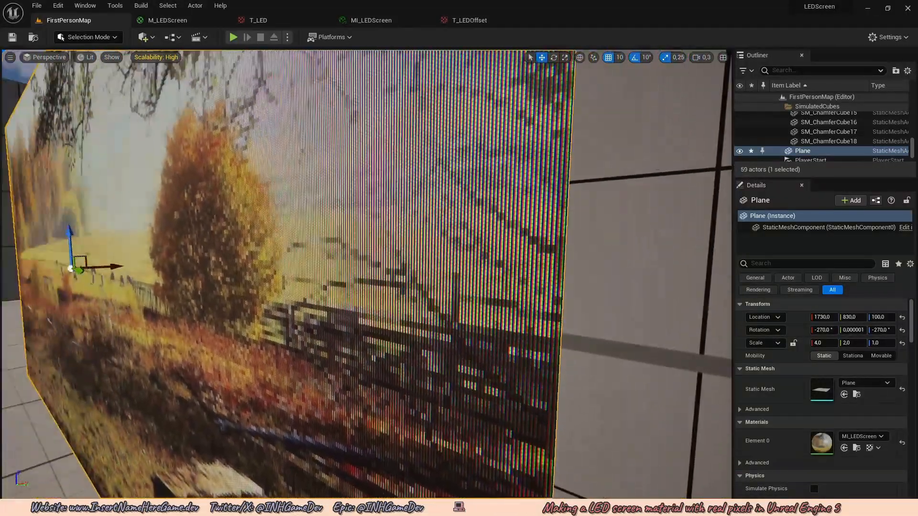
# - Override the Pixelate texture to fit resolution switch to off in MI_LEDScreen and save the instance
pyautogui.moveTo(471, 275); pyautogui.dragTo(432, 270, button='right')
pyautogui.press('q')
pyautogui.press('s')
pyautogui.scroll(-1, 444, 267)
pyautogui.press('w')
pyautogui.hotkey('ctrl', 'space')
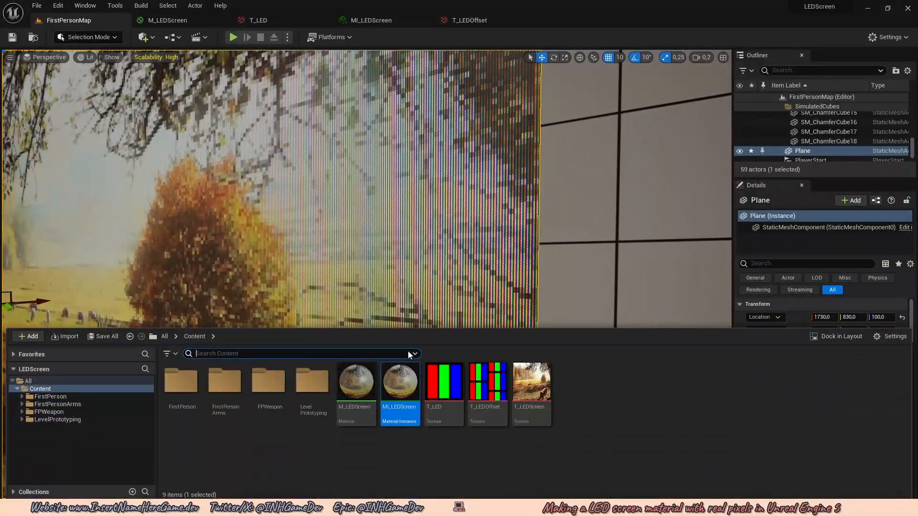
pyautogui.doubleClick(400, 383)
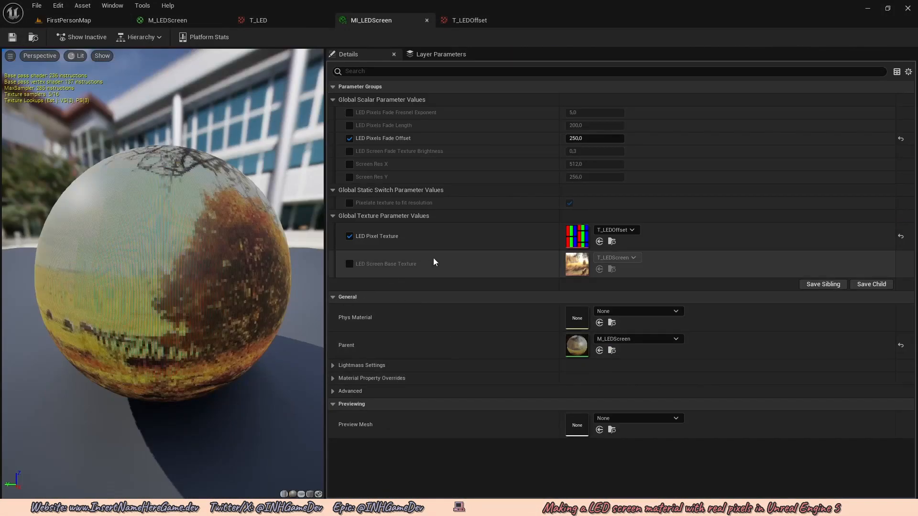
pyautogui.click(350, 203)
pyautogui.hotkey('ctrl', 's')
# - Check the unpixelated image on the screen plane in FirstPersonMap
pyautogui.click(167, 20)
pyautogui.click(96, 20)
pyautogui.hotkey('alt', 'Tab')
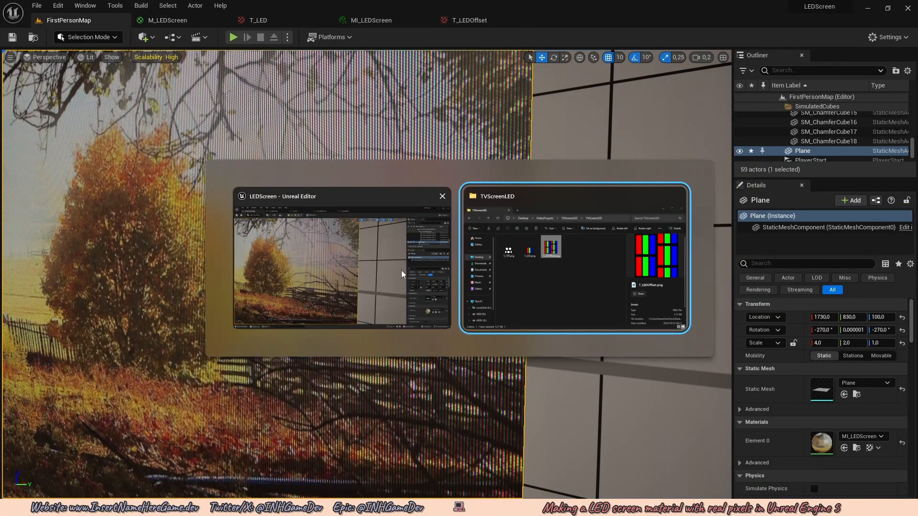
pyautogui.hotkey('alt', 'Tab')
# - Reopen MI_LEDScreen and override Screen Res X with 256
pyautogui.hotkey('ctrl', 'space')
pyautogui.doubleClick(403, 384)
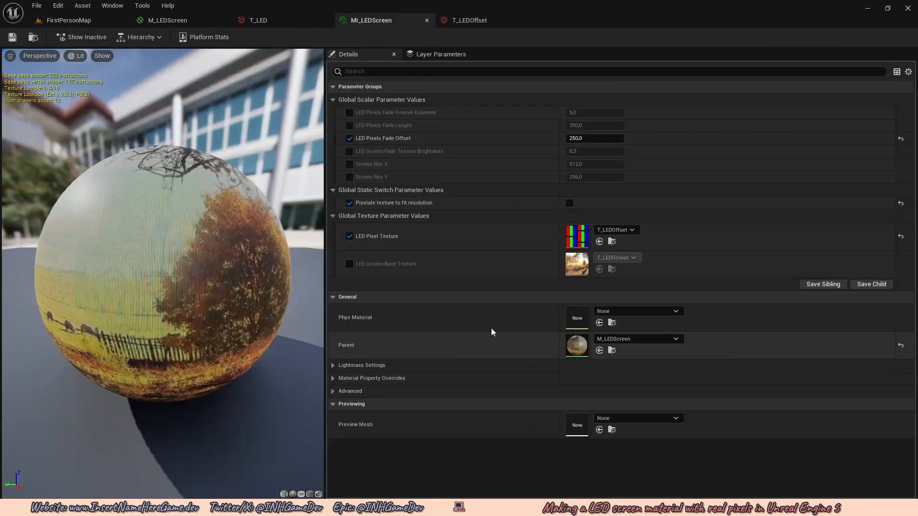
pyautogui.click(349, 165)
pyautogui.click(587, 165)
pyautogui.press('BackSpace')
pyautogui.write('256')
pyautogui.press('Return')
# - Override Screen Res Y with 128 and save the material instance
pyautogui.click(350, 177)
pyautogui.click(587, 177)
pyautogui.write('12')
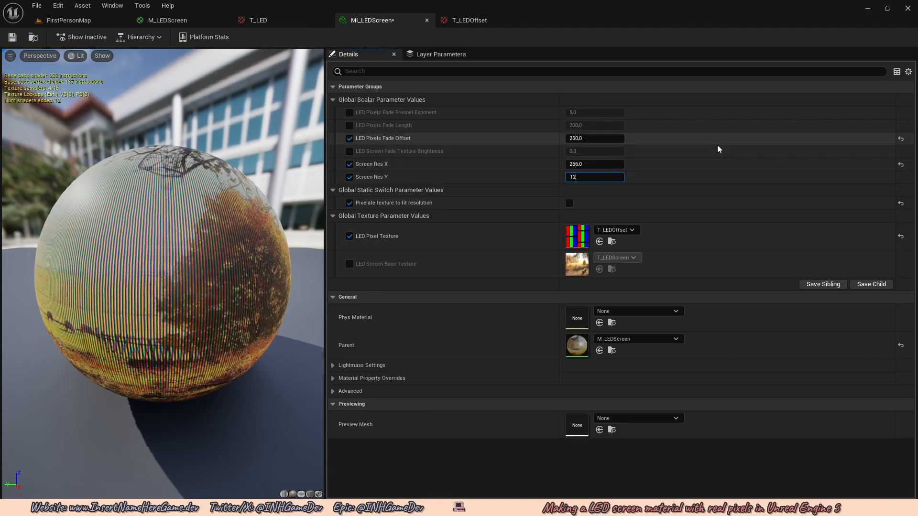
pyautogui.write('8')
pyautogui.press('Return')
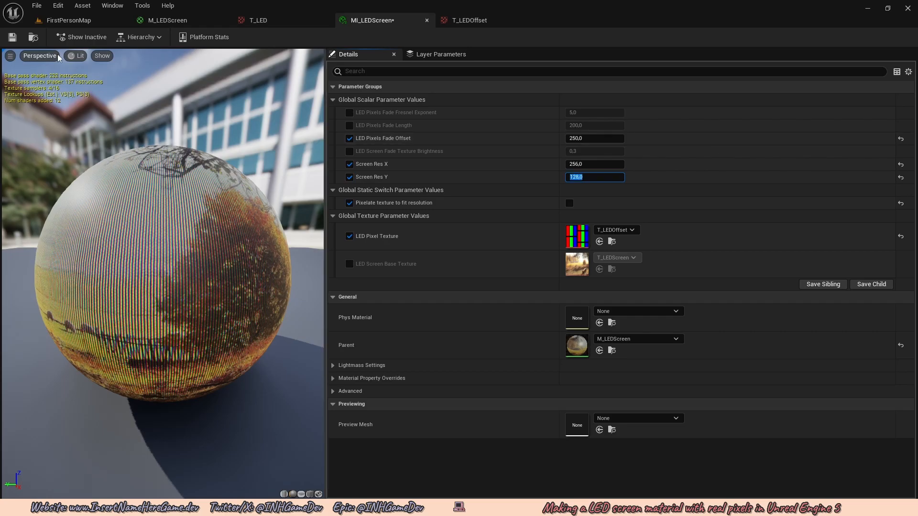
pyautogui.click(12, 38)
# - Examine the larger offset pixels on the screen plane in FirstPersonMap from several distances
pyautogui.click(70, 20)
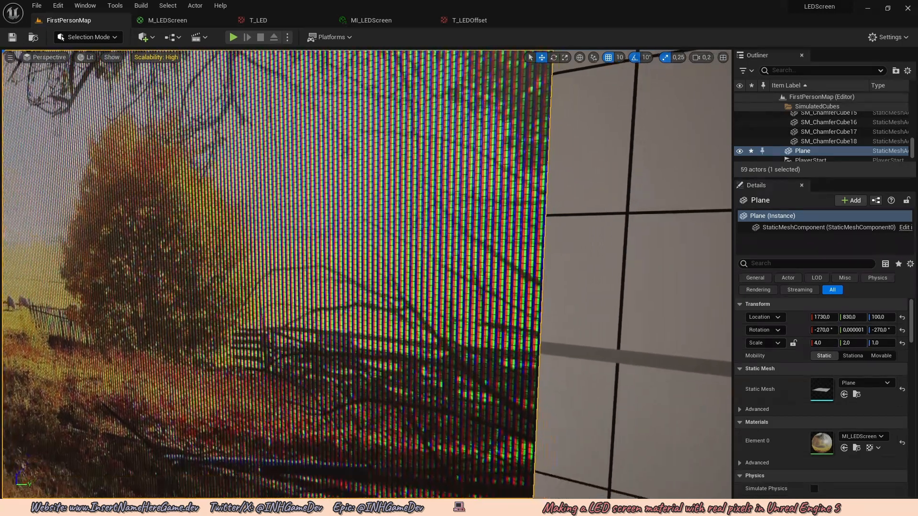
pyautogui.moveTo(279, 239); pyautogui.dragTo(279, 240, button='right')
pyautogui.press('s')
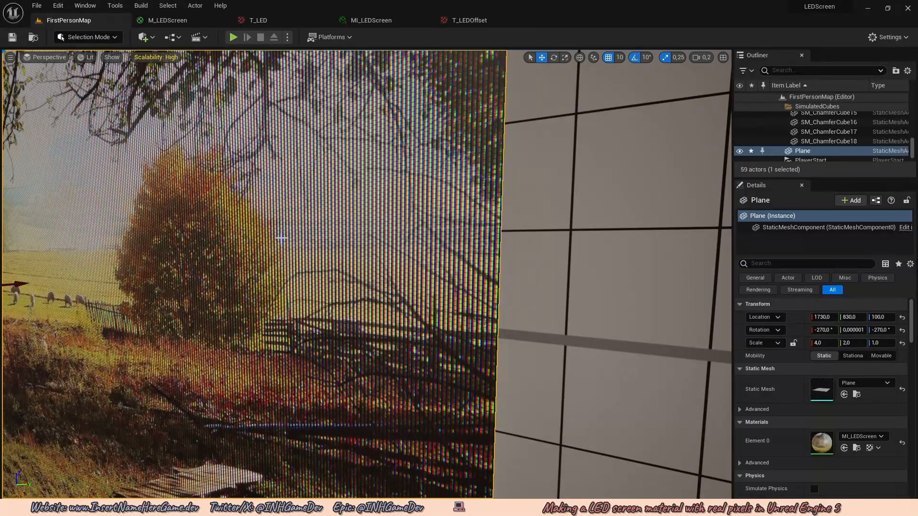
pyautogui.moveTo(303, 241); pyautogui.dragTo(304, 240, button='right')
pyautogui.moveTo(416, 243); pyautogui.dragTo(439, 277, button='right')
pyautogui.scroll(4, 400, 246)
# - Import T_CRT.png from the TVScreenLED folder into the project's Content folder
pyautogui.hotkey('alt', 'Tab')
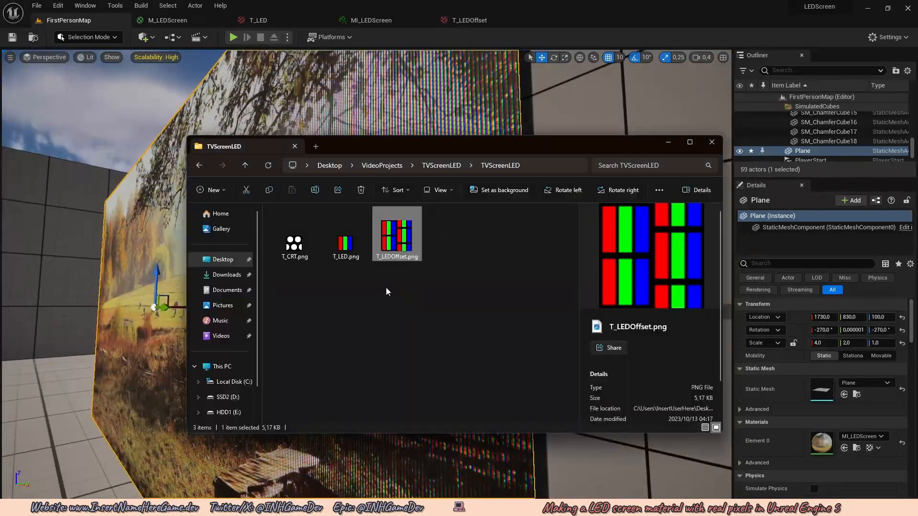
pyautogui.click(668, 143)
pyautogui.moveTo(357, 300); pyautogui.dragTo(356, 299, button='right')
pyautogui.hotkey('ctrl', 'space')
pyautogui.press('super')
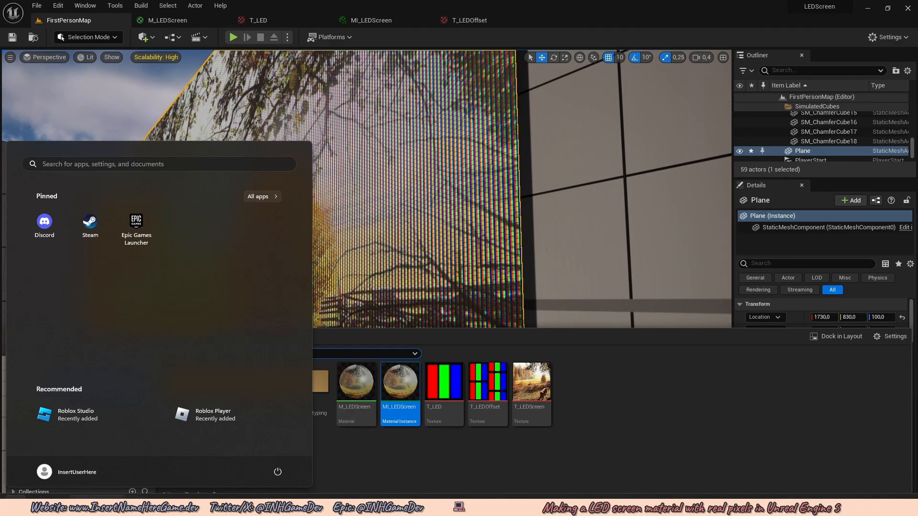
pyautogui.click(98, 507)
pyautogui.moveTo(294, 237); pyautogui.dragTo(758, 383)
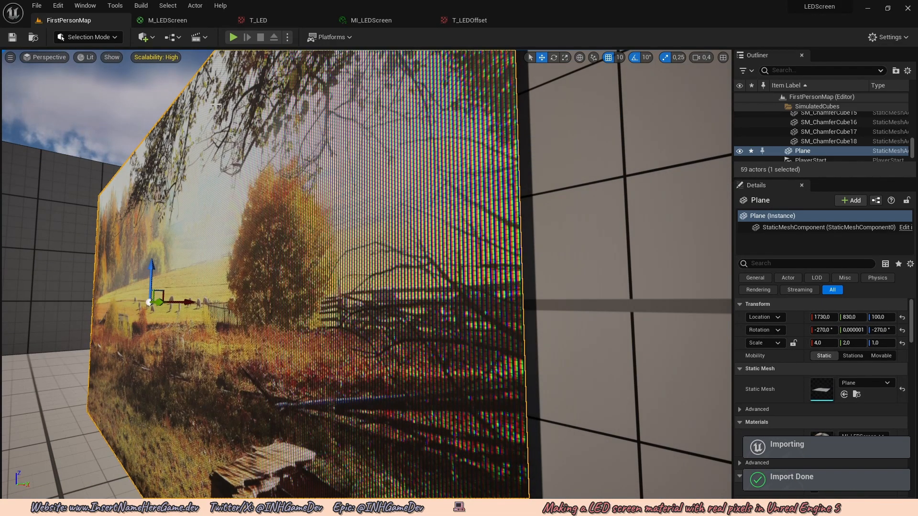
# - Assign T_CRT as the LED Pixel Texture in MI_LEDScreen and save the instance
pyautogui.click(169, 21)
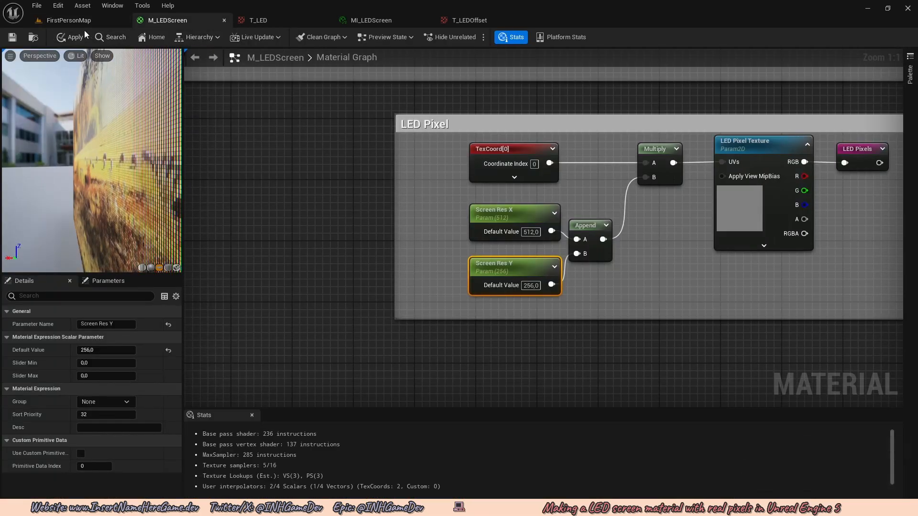
pyautogui.click(71, 20)
pyautogui.hotkey('ctrl', 'space')
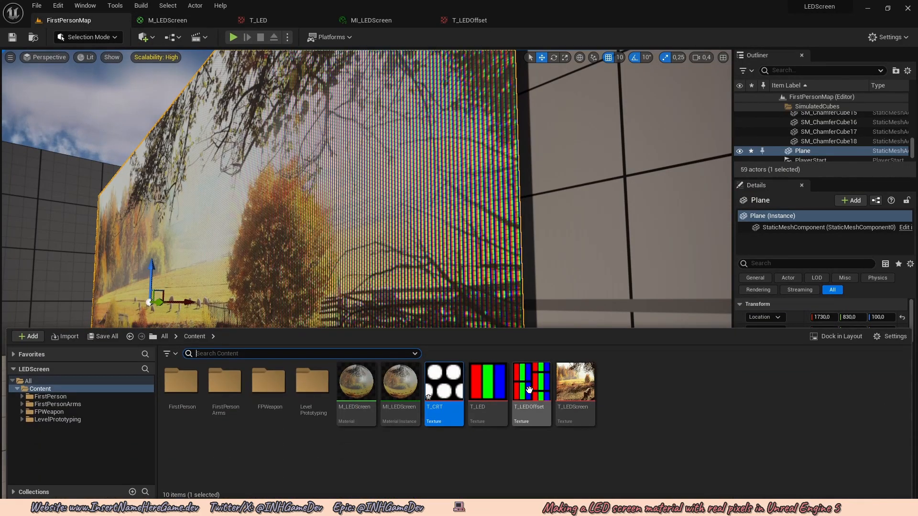
pyautogui.doubleClick(397, 387)
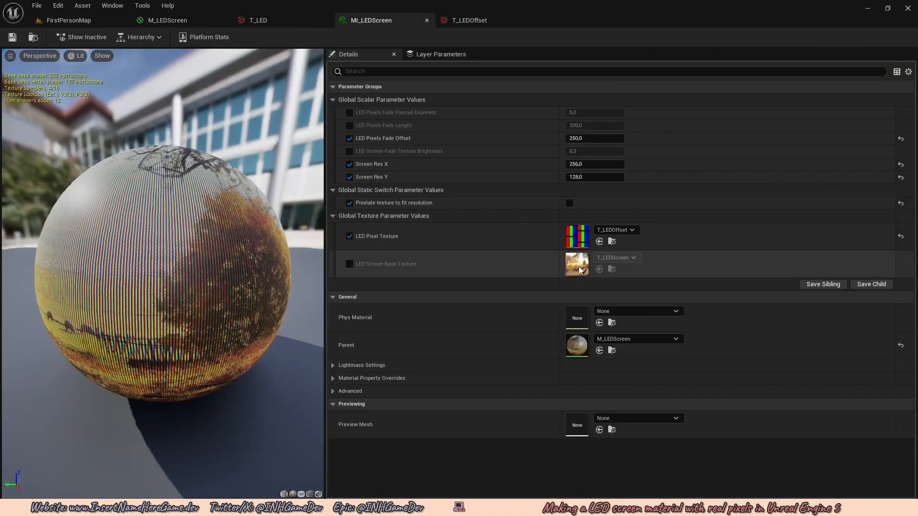
pyautogui.click(615, 230)
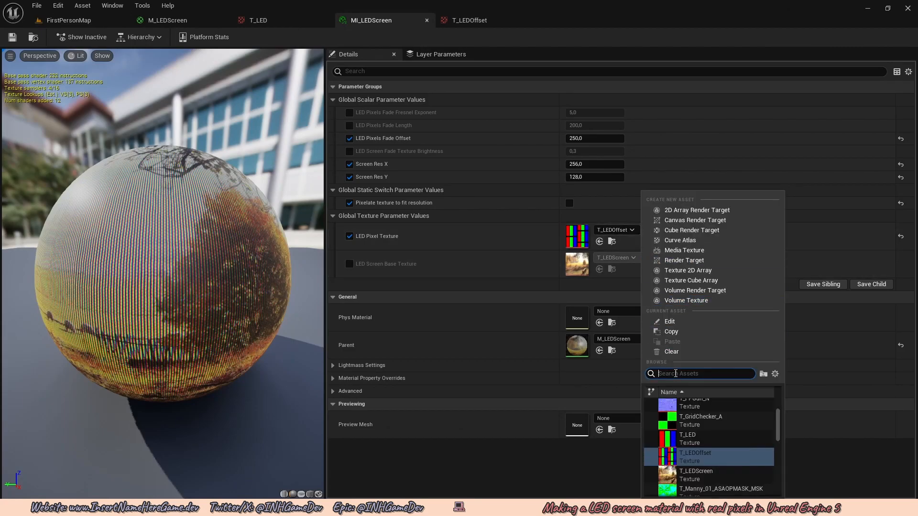
pyautogui.write('CRT')
pyautogui.click(686, 407)
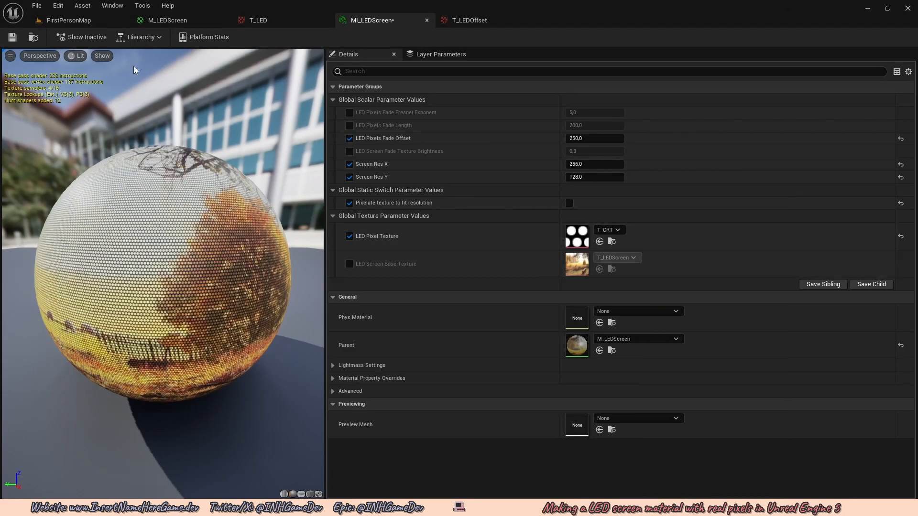
pyautogui.click(12, 38)
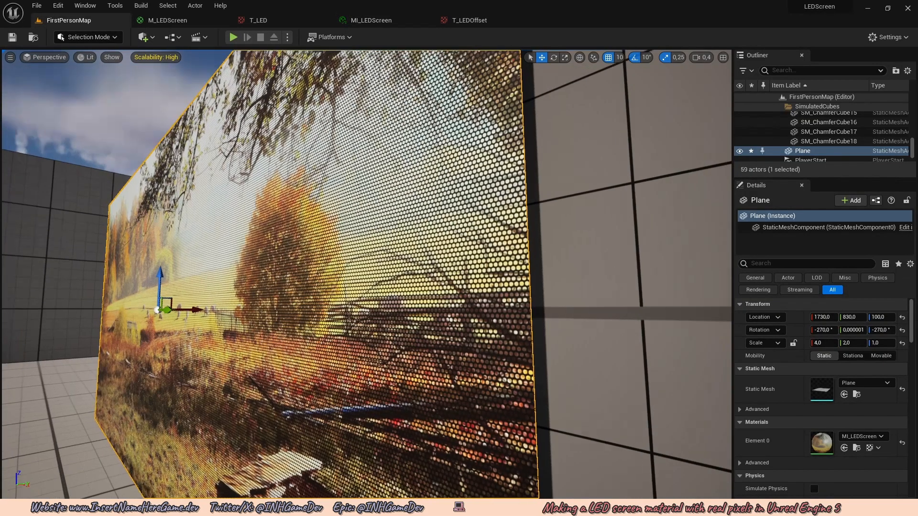
# - Inspect the round pixels on the screen plane and set Screen Res X to 512 in MI_LEDScreen
pyautogui.moveTo(407, 241); pyautogui.dragTo(421, 244, button='right')
pyautogui.hotkey('alt', 'Tab')
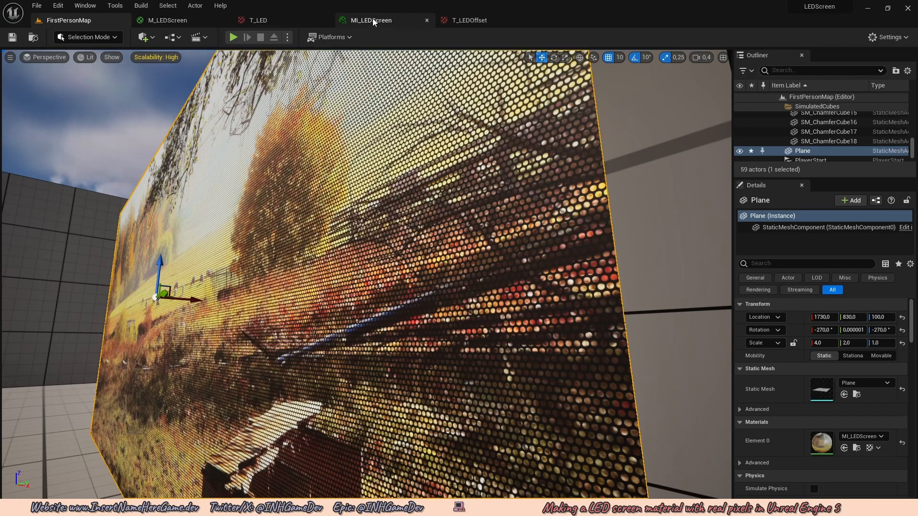
pyautogui.click(373, 21)
pyautogui.click(595, 164)
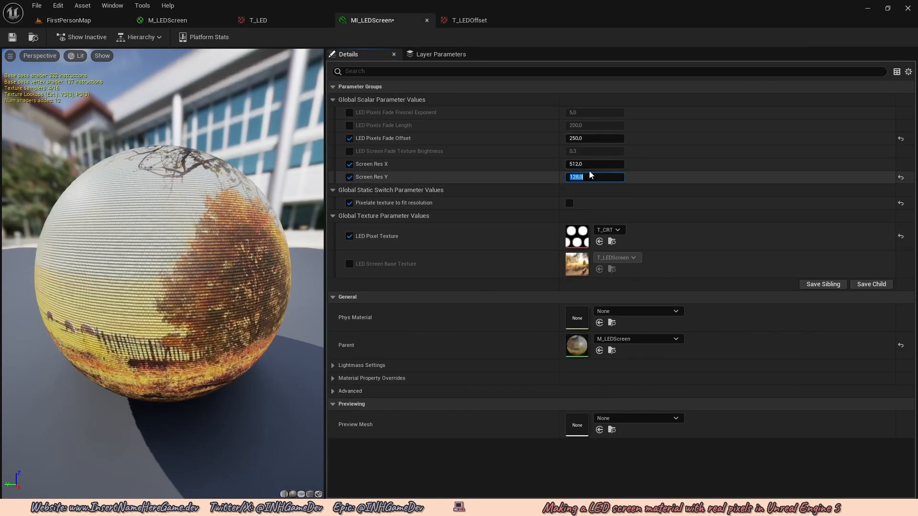
pyautogui.click(72, 20)
# - Examine the finer round pixels on the screen plane in the viewport and in a brief play test
pyautogui.moveTo(403, 236); pyautogui.dragTo(403, 235, button='right')
pyautogui.press('w')
pyautogui.press('s')
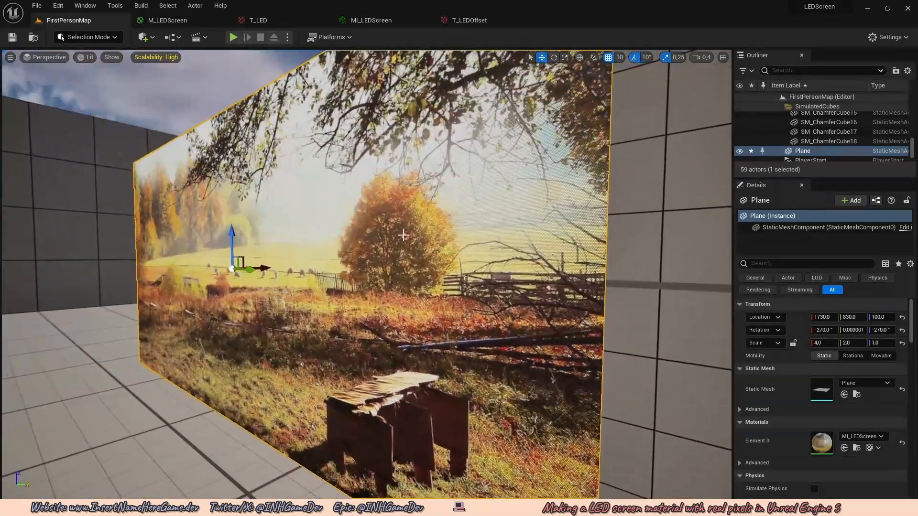
pyautogui.click(233, 37)
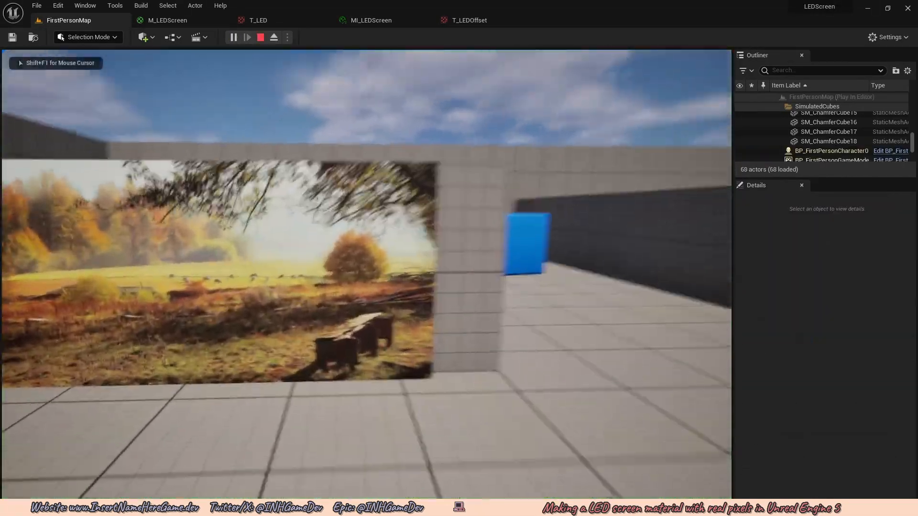
pyautogui.press('Escape')
pyautogui.moveTo(367, 275); pyautogui.dragTo(367, 275, button='right')
pyautogui.press('w')
pyautogui.press('s')
pyautogui.press('s')
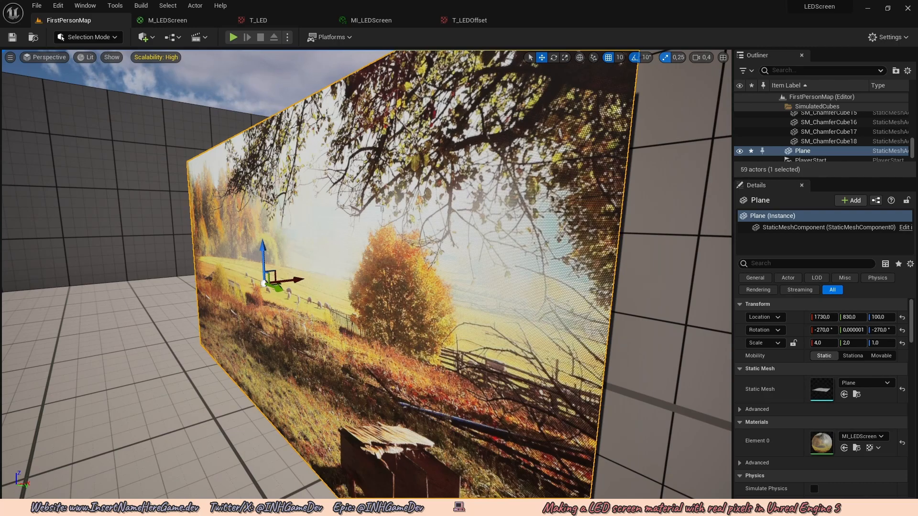
# - Duplicate the screen plane and move the copy along Y to 1240, beside the original
pyautogui.press('s')
pyautogui.moveTo(381, 207); pyautogui.dragTo(381, 207, button='right')
pyautogui.keyDown('alt'); pyautogui.moveTo(272, 261); pyautogui.dragTo(633, 297); pyautogui.keyUp('alt')
pyautogui.press('s')
pyautogui.moveTo(633, 306); pyautogui.dragTo(669, 291, button='right')
# - Scale the duplicated plane to 1.0 by 0.5 and raise it to a Z location of 150
pyautogui.press('r')
pyautogui.moveTo(453, 333); pyautogui.dragTo(377, 334)
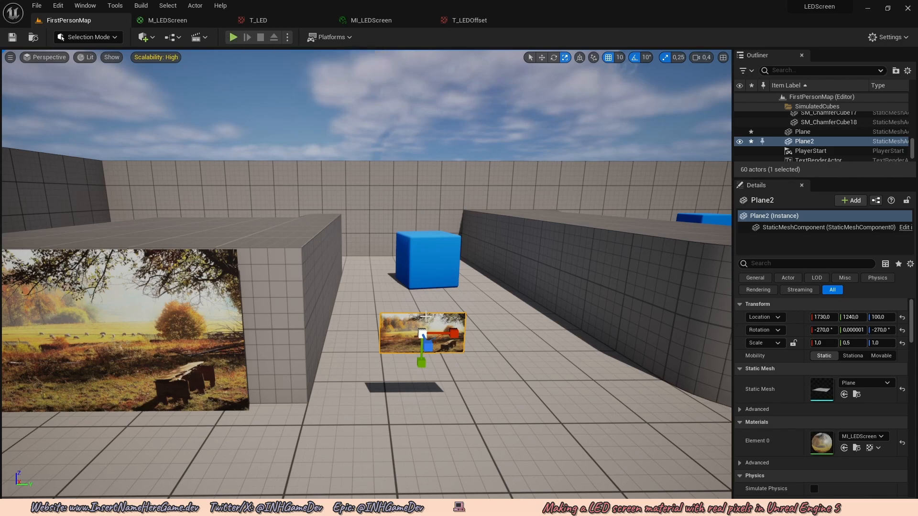
pyautogui.moveTo(420, 311); pyautogui.dragTo(420, 294)
pyautogui.click(425, 331)
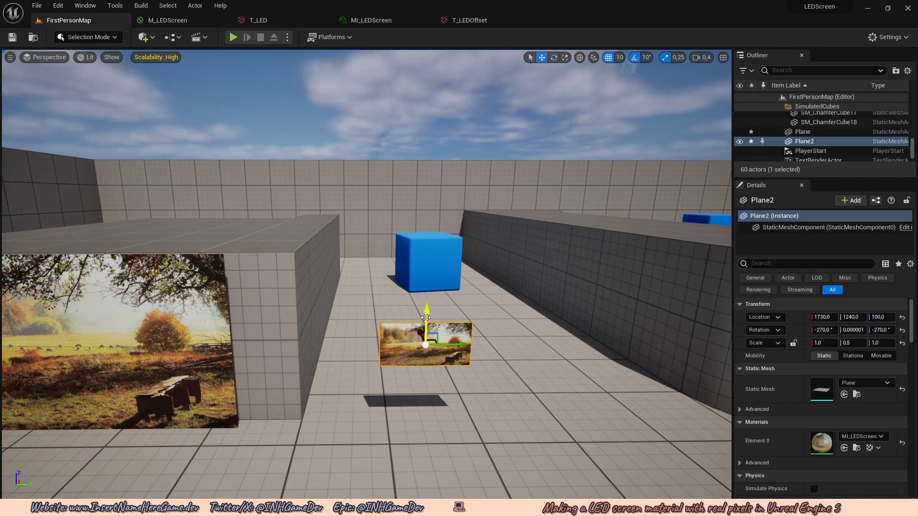
# - Play-test the level and examine the small screen plane up close, both in game and in the editor viewport
pyautogui.click(233, 37)
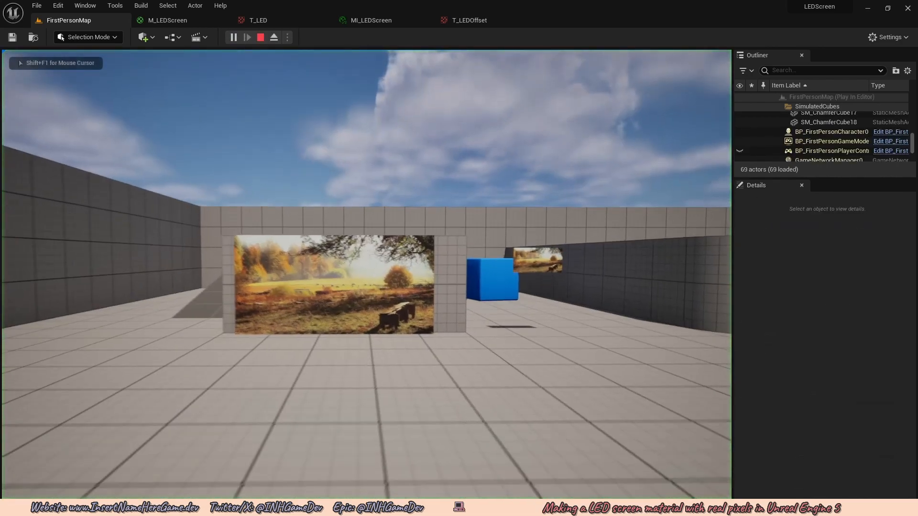
pyautogui.press('w')
pyautogui.press('w')
pyautogui.press('a')
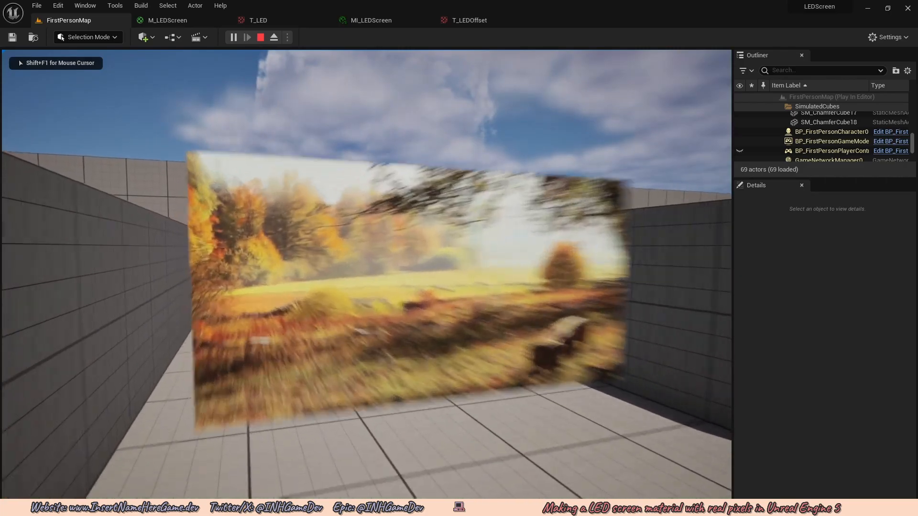
pyautogui.press('d')
pyautogui.press('d')
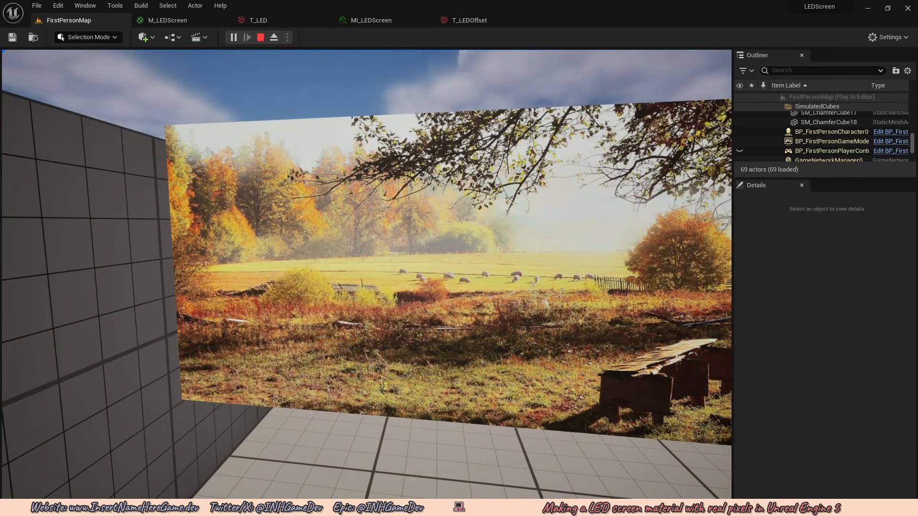
pyautogui.press('s')
pyautogui.press('Escape')
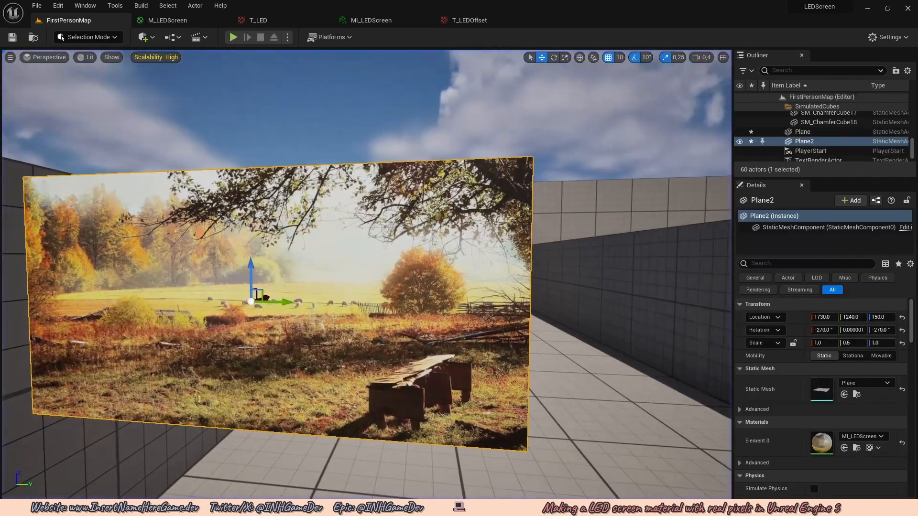
pyautogui.press('w')
pyautogui.moveTo(273, 278)
pyautogui.mouseDown(button='right')
pyautogui.moveTo(306, 258)
pyautogui.moveTo(273, 278)
pyautogui.mouseUp(button='right')
pyautogui.press('s')
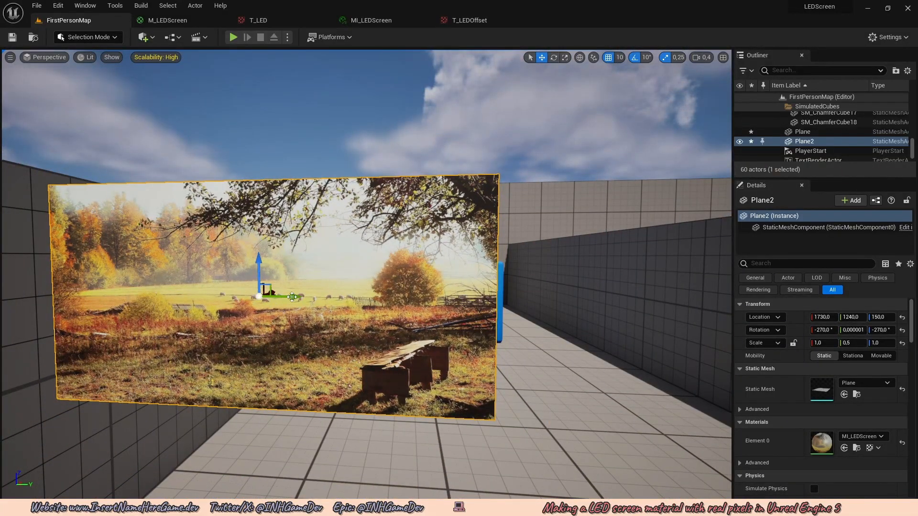
pyautogui.hotkey('alt', 'Tab')
# - Set Screen Res X to 256 and Screen Res Y to 128 in MI_LEDScreen
pyautogui.hotkey('ctrl', 'space')
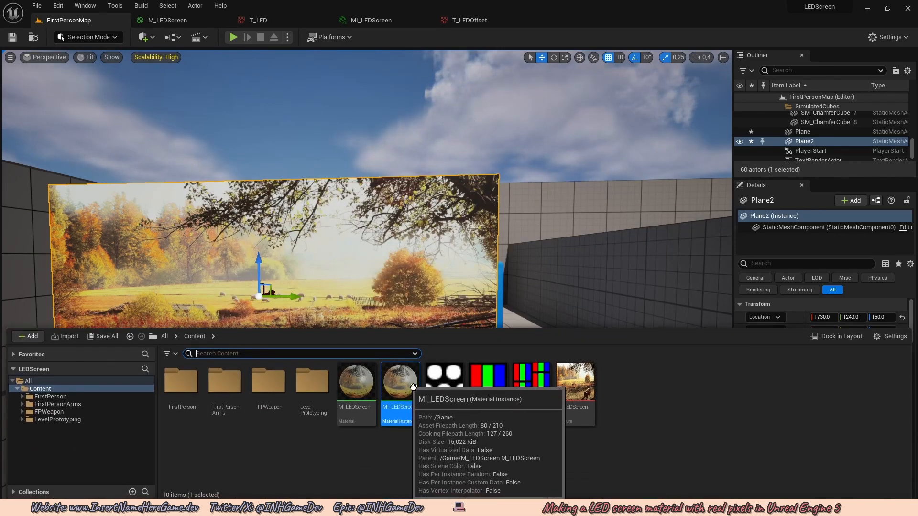
pyautogui.doubleClick(411, 385)
pyautogui.click(598, 164)
pyautogui.press('BackSpace')
pyautogui.write('256')
pyautogui.press('Return')
pyautogui.press('Tab')
pyautogui.write('128')
pyautogui.press('Return')
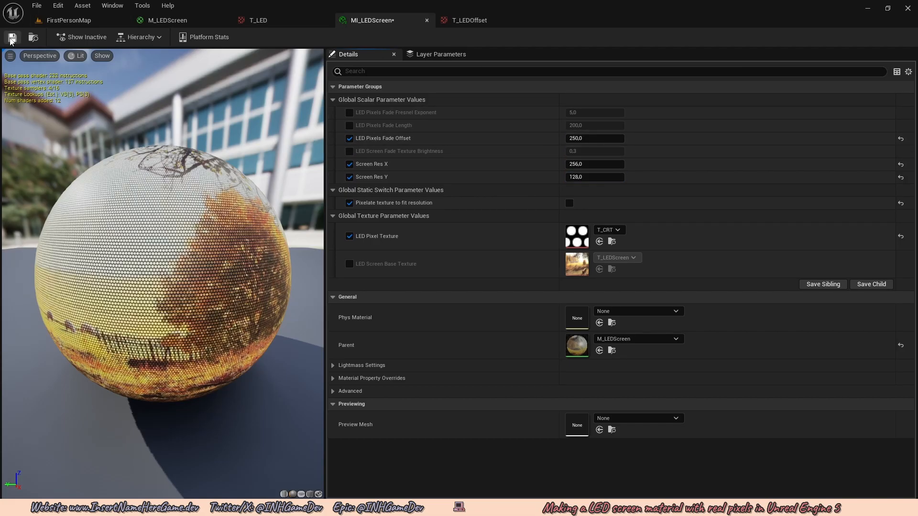
# - Return to FirstPersonMap and check the coarser pixels on the small screen plane from farther away
pyautogui.click(68, 21)
pyautogui.press('s')
pyautogui.moveTo(367, 274); pyautogui.dragTo(437, 279, button='right')
pyautogui.press('s')
pyautogui.press('a')
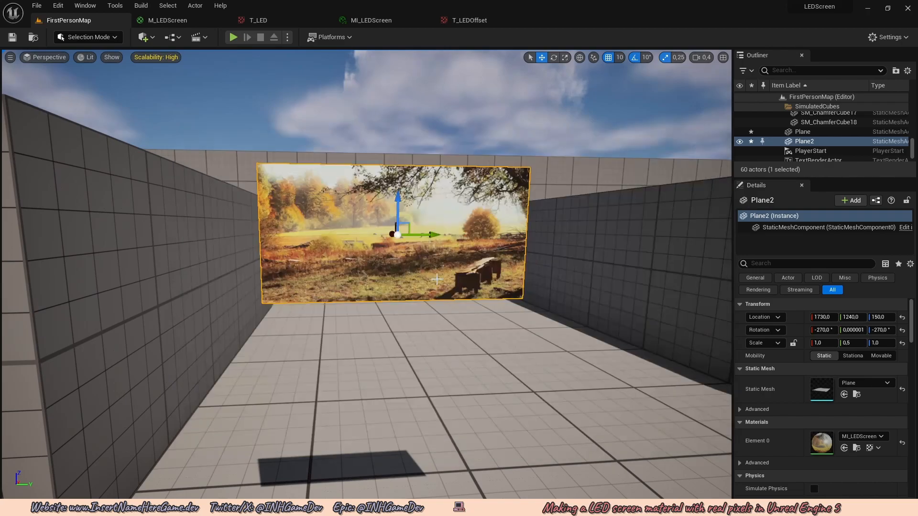
# - Review the MI_LEDScreen parameters and the LED Pixel and LED Screen Base Texture node groups in the M_LEDScreen graph
pyautogui.hotkey('ctrl', 'space')
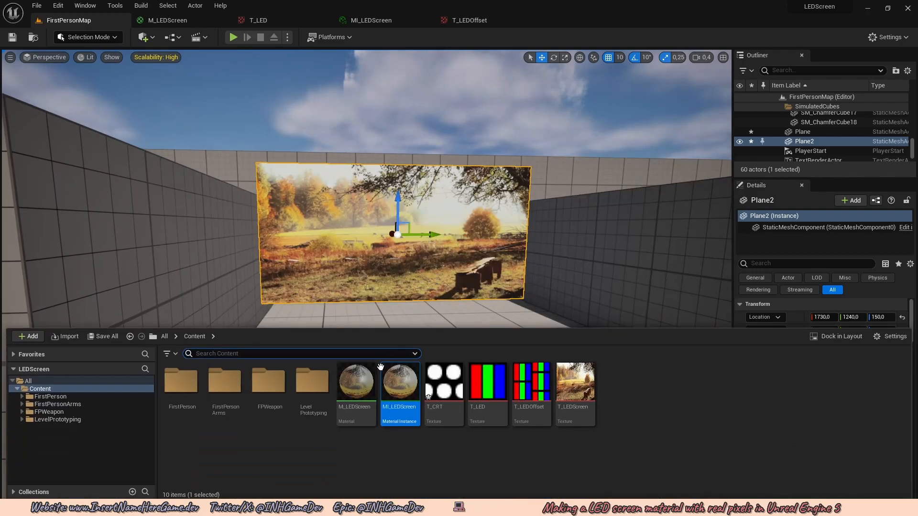
pyautogui.doubleClick(395, 382)
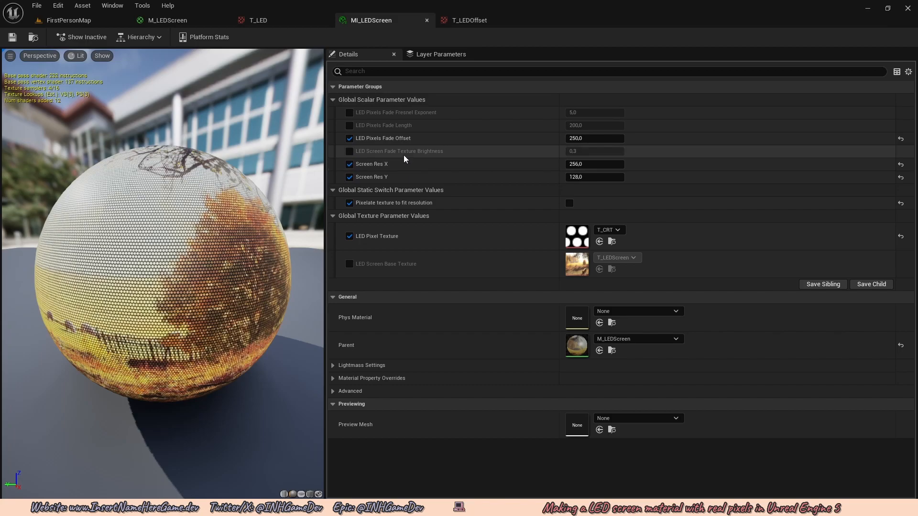
pyautogui.click(170, 19)
pyautogui.scroll(-1, 405, 225)
pyautogui.moveTo(403, 220); pyautogui.dragTo(352, 238, button='right')
pyautogui.moveTo(441, 217); pyautogui.dragTo(428, 236, button='right')
pyautogui.scroll(-1, 533, 168)
pyautogui.moveTo(535, 167); pyautogui.dragTo(480, 323, button='right')
pyautogui.scroll(-1, 516, 201)
pyautogui.scroll(1, 521, 284)
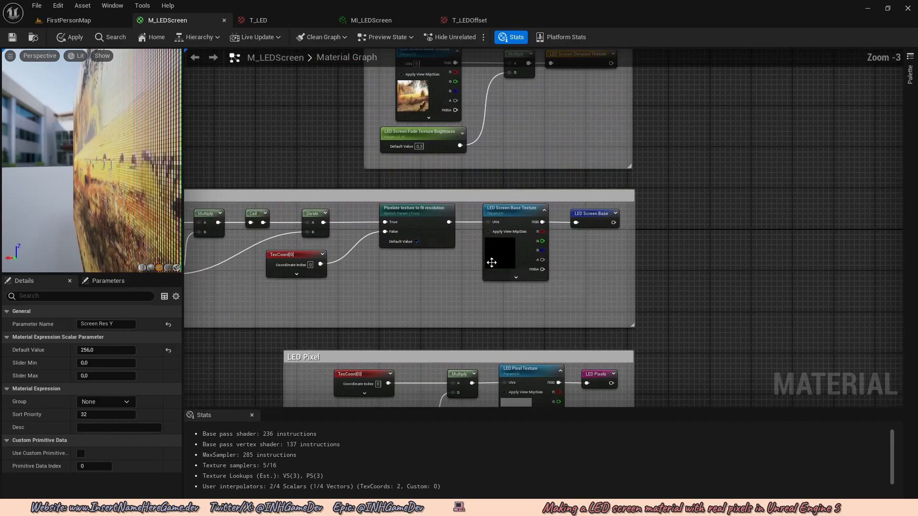
# - Set the Sampler Source of the LED Screen Base Texture node in the LED Screen Base group to Shared: Wrap
pyautogui.click(502, 227)
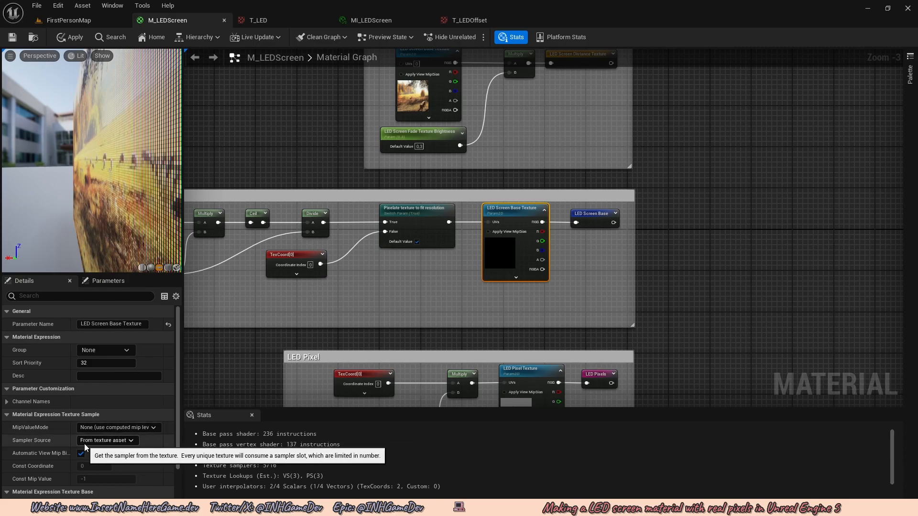
pyautogui.click(102, 441)
pyautogui.click(99, 459)
pyautogui.click(104, 443)
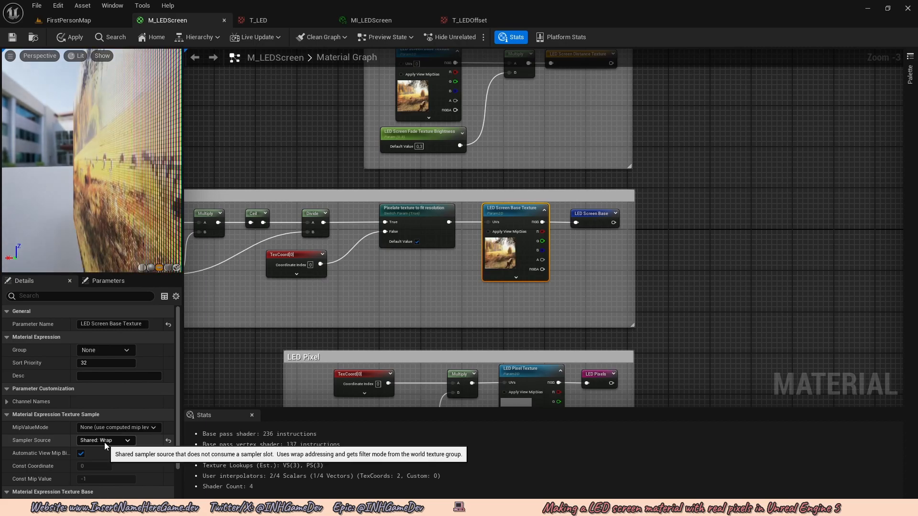
pyautogui.click(104, 443)
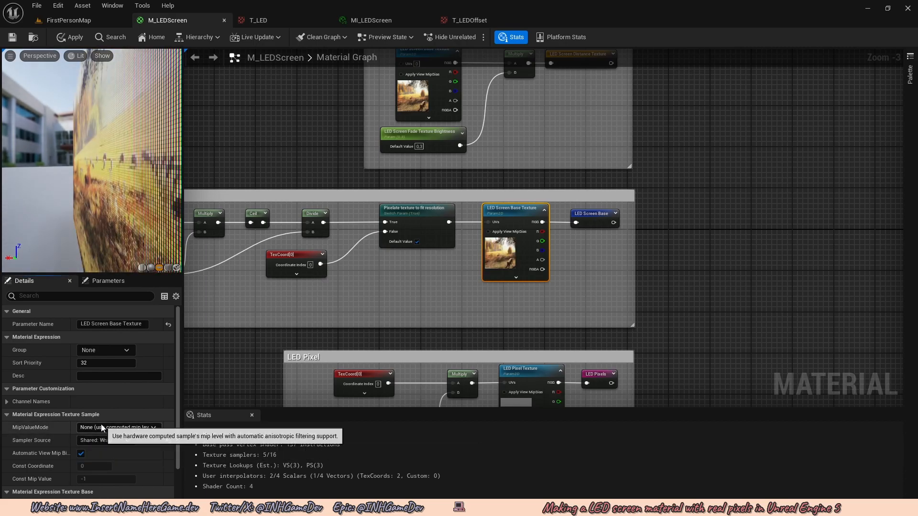
# - Switch the LED Screen Base group's texture sampler to From texture asset and back to Shared: Wrap to compare the two sources
pyautogui.moveTo(269, 323); pyautogui.dragTo(508, 331, button='right')
pyautogui.scroll(3, 354, 306)
pyautogui.moveTo(680, 249)
pyautogui.mouseDown(button='right')
pyautogui.moveTo(390, 262)
pyautogui.moveTo(670, 257)
pyautogui.mouseUp(button='right')
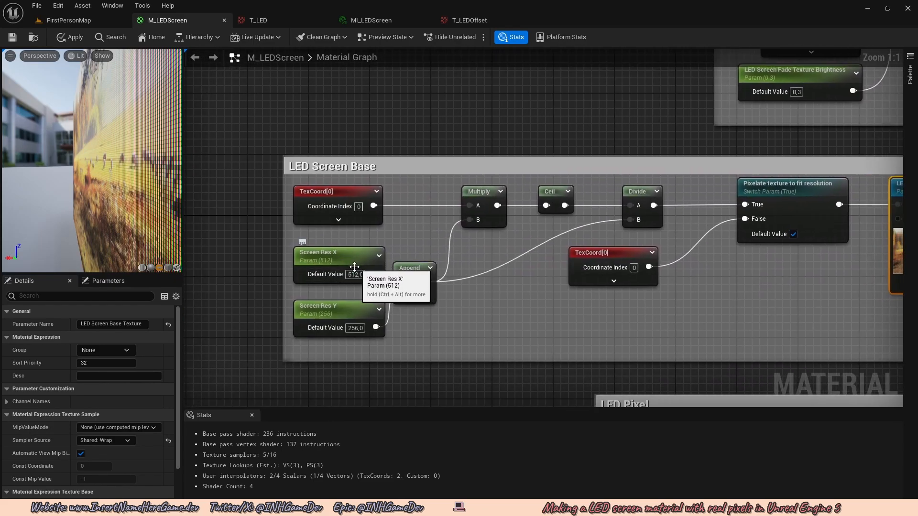
pyautogui.scroll(-1, 415, 269)
pyautogui.scroll(-1, 495, 284)
pyautogui.moveTo(495, 285); pyautogui.dragTo(132, 271, button='right')
pyautogui.scroll(1, 241, 261)
pyautogui.click(100, 443)
pyautogui.click(106, 449)
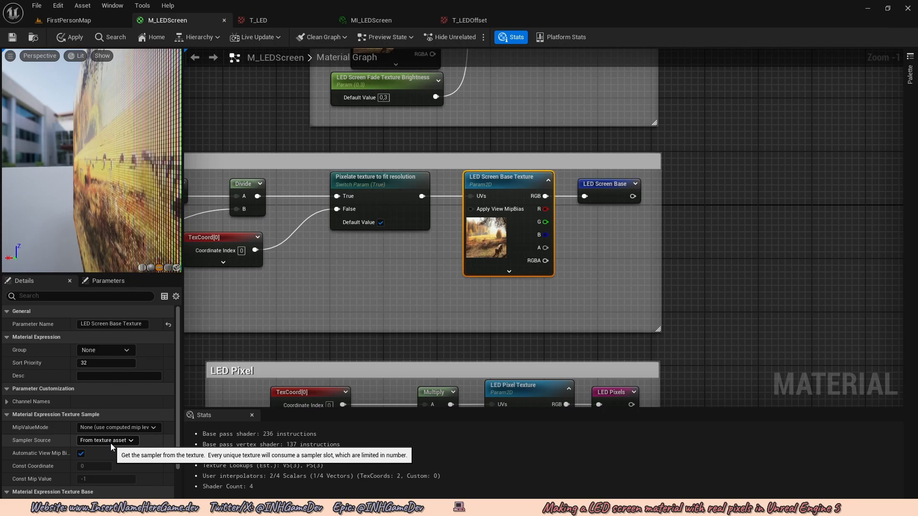
pyautogui.moveTo(295, 263)
pyautogui.mouseDown(button='right')
pyautogui.moveTo(462, 263)
pyautogui.moveTo(307, 266)
pyautogui.mouseUp(button='right')
pyautogui.click(125, 441)
pyautogui.click(100, 457)
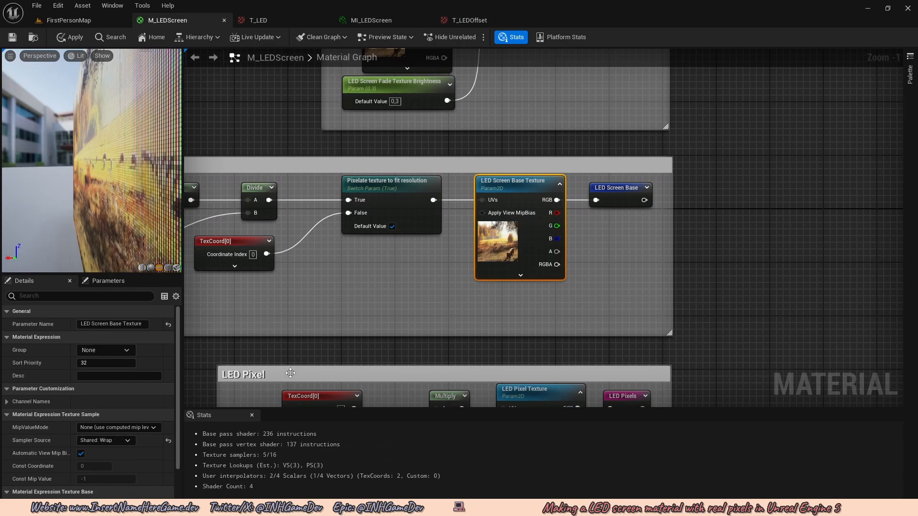
# - Set the Sampler Source of the LED Screen Base Texture node in the LED Screen Distance group to Shared: Wrap
pyautogui.scroll(-3, 388, 337)
pyautogui.scroll(4, 395, 167)
pyautogui.click(395, 167)
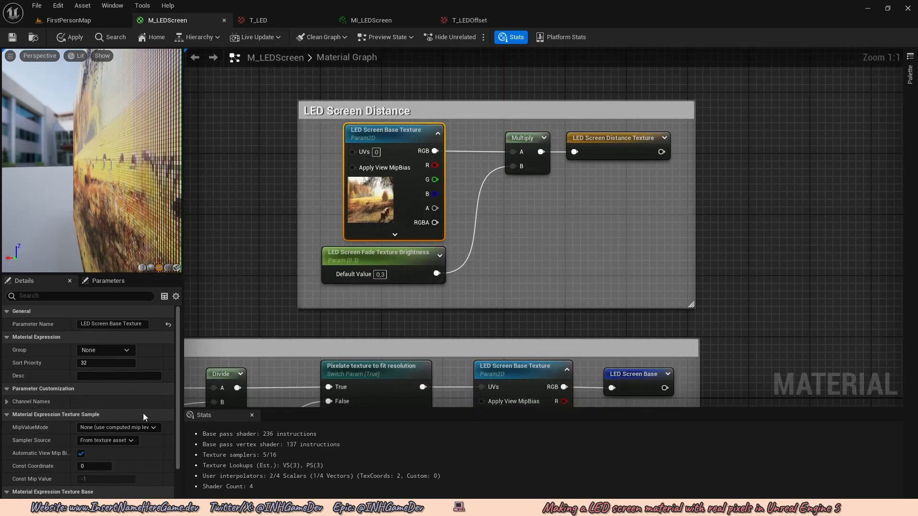
pyautogui.click(118, 442)
pyautogui.click(108, 457)
# - Set the LED Pixel Texture node's Sampler Source to Shared: Wrap and deselect the node
pyautogui.moveTo(411, 351); pyautogui.dragTo(395, 175, button='right')
pyautogui.scroll(-2, 395, 175)
pyautogui.moveTo(458, 301); pyautogui.dragTo(418, 213, button='right')
pyautogui.click(436, 319)
pyautogui.click(108, 440)
pyautogui.click(93, 456)
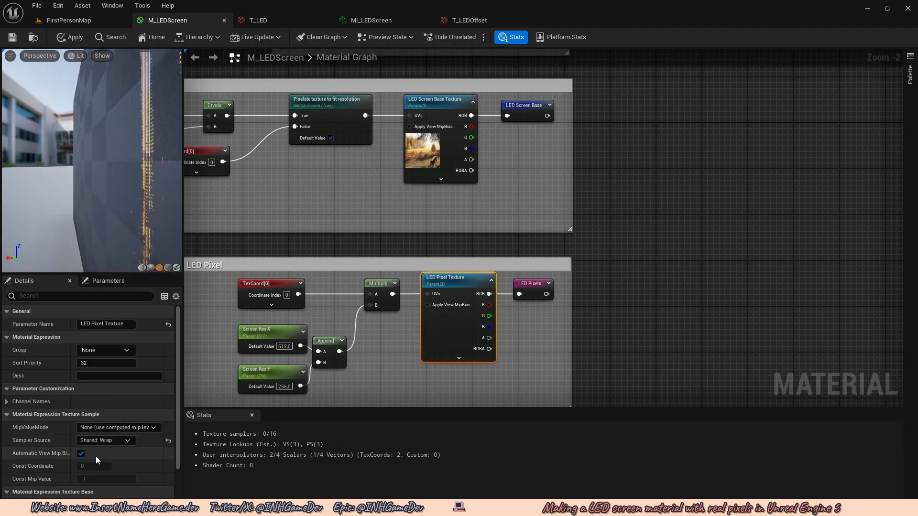
pyautogui.scroll(-2, 323, 301)
pyautogui.click(548, 301)
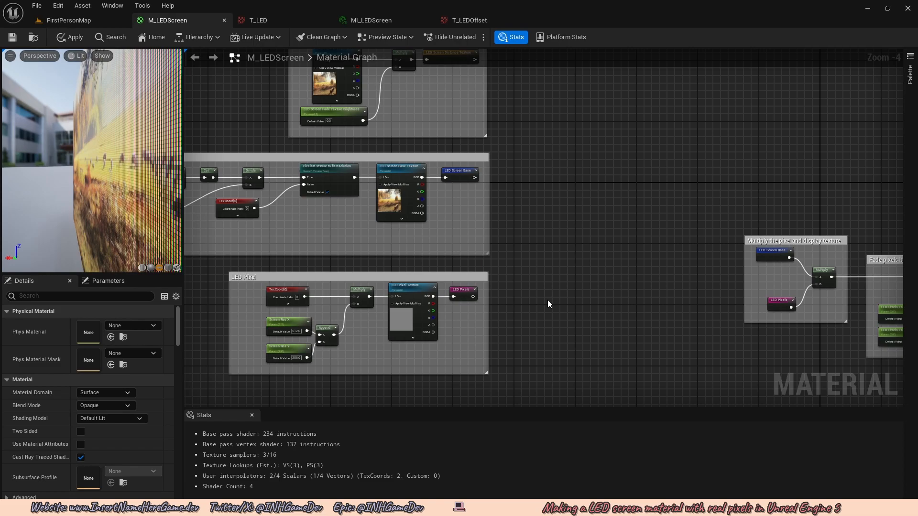
# - Look over the texture node groups and save the M_LEDScreen material with its changes applied
pyautogui.moveTo(502, 142); pyautogui.dragTo(416, 212, button='right')
pyautogui.scroll(-1, 345, 212)
pyautogui.moveTo(345, 212); pyautogui.dragTo(378, 225, button='right')
pyautogui.scroll(2, 416, 246)
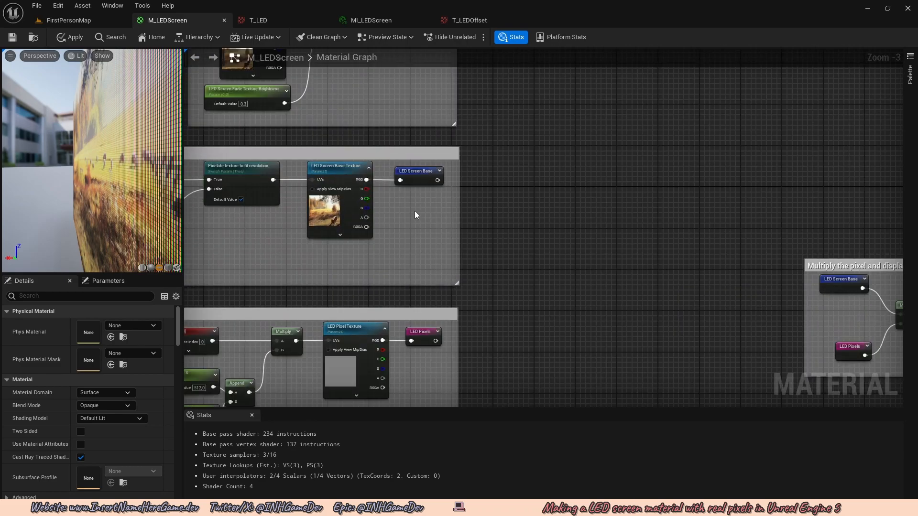
pyautogui.scroll(-1, 415, 211)
pyautogui.moveTo(474, 199); pyautogui.dragTo(388, 199, button='right')
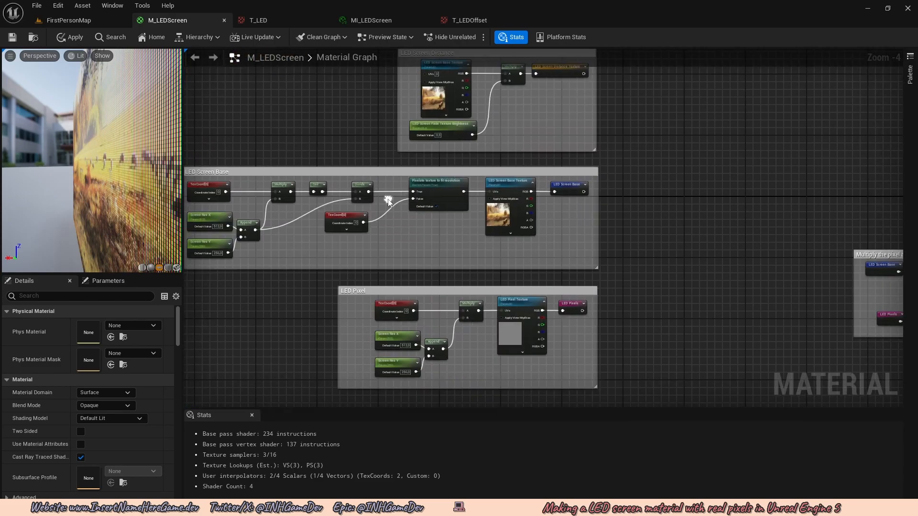
pyautogui.moveTo(449, 225); pyautogui.dragTo(430, 237, button='right')
pyautogui.scroll(-1, 426, 240)
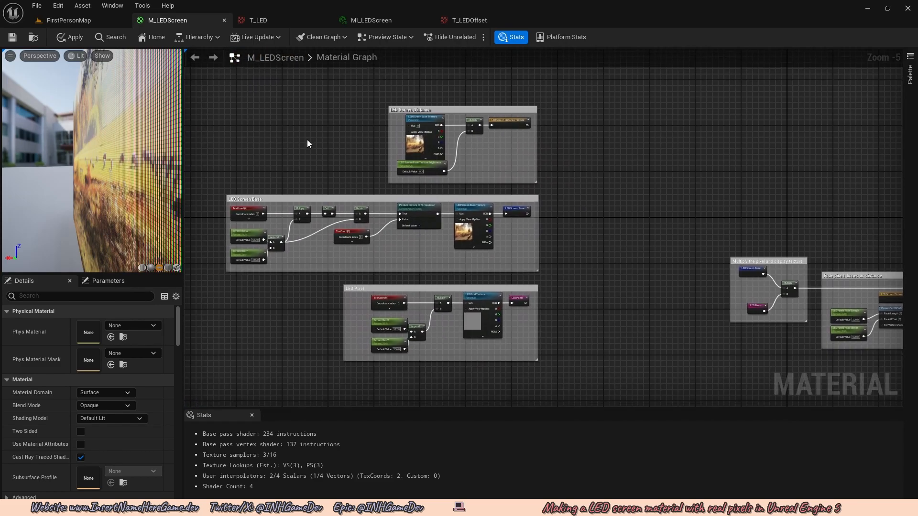
pyautogui.click(12, 37)
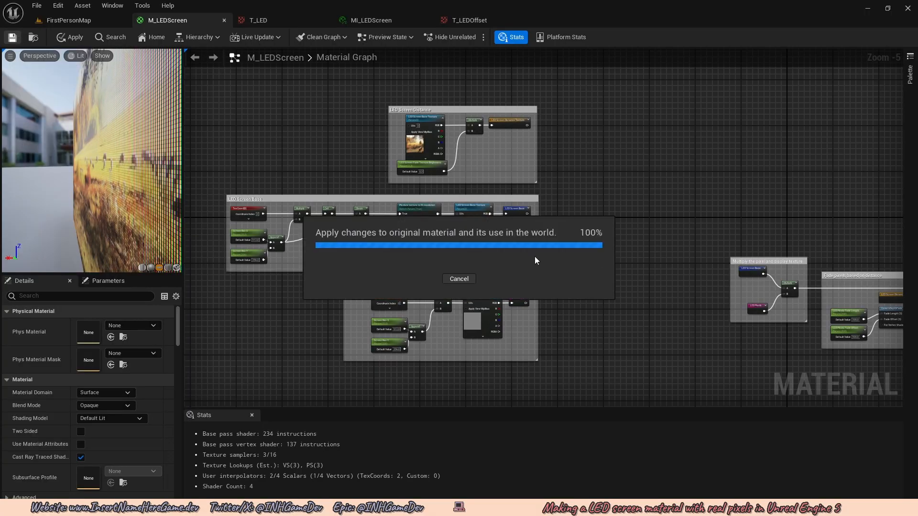
# - Return to FirstPersonMap and examine the pixels on the small screen plane up close
pyautogui.click(69, 20)
pyautogui.press('w')
pyautogui.moveTo(367, 275); pyautogui.dragTo(315, 268, button='right')
# - Change the LED Pixel Texture in MI_LEDScreen to a red-green-blue LED texture and view the screen plane in FirstPersonMap
pyautogui.hotkey('ctrl', 'space')
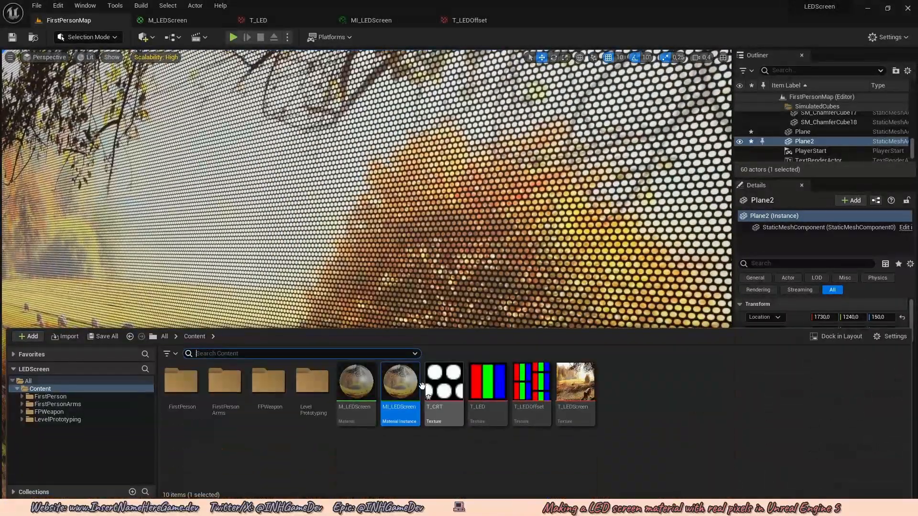
pyautogui.doubleClick(387, 382)
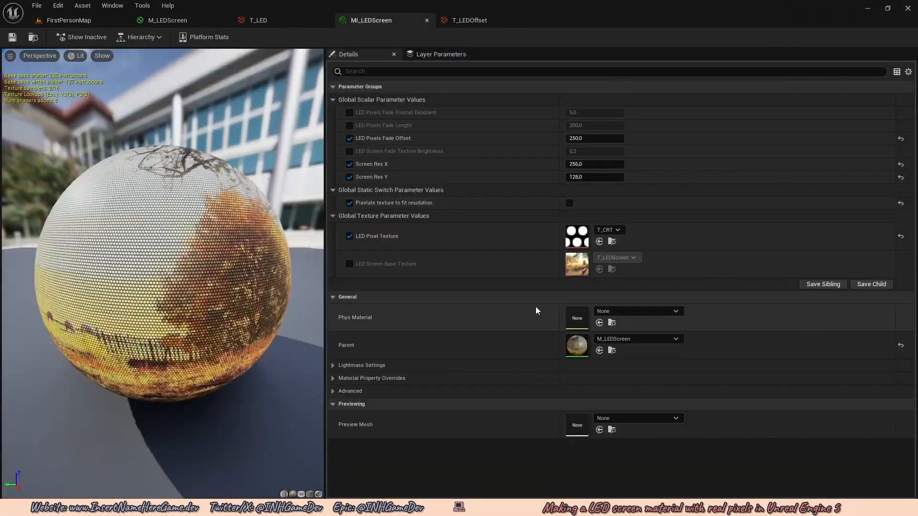
pyautogui.click(612, 230)
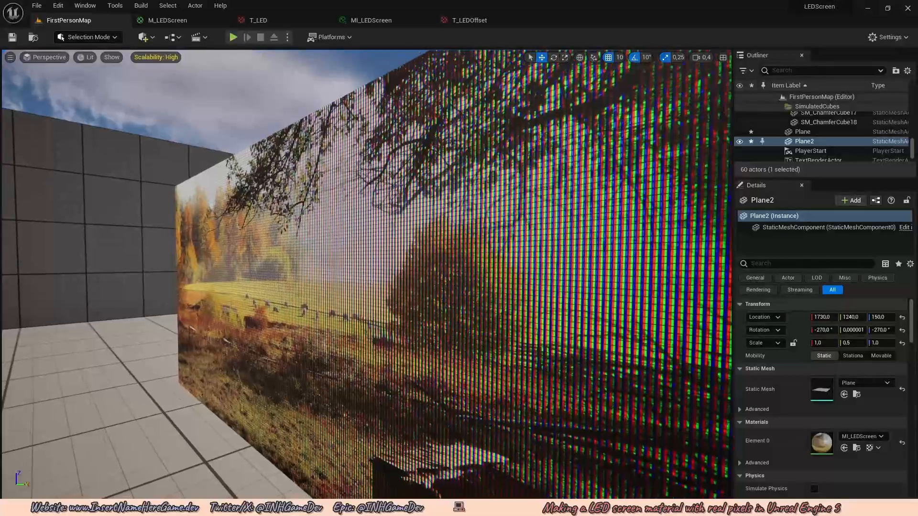
pyautogui.moveTo(363, 268); pyautogui.dragTo(349, 268, button='right')
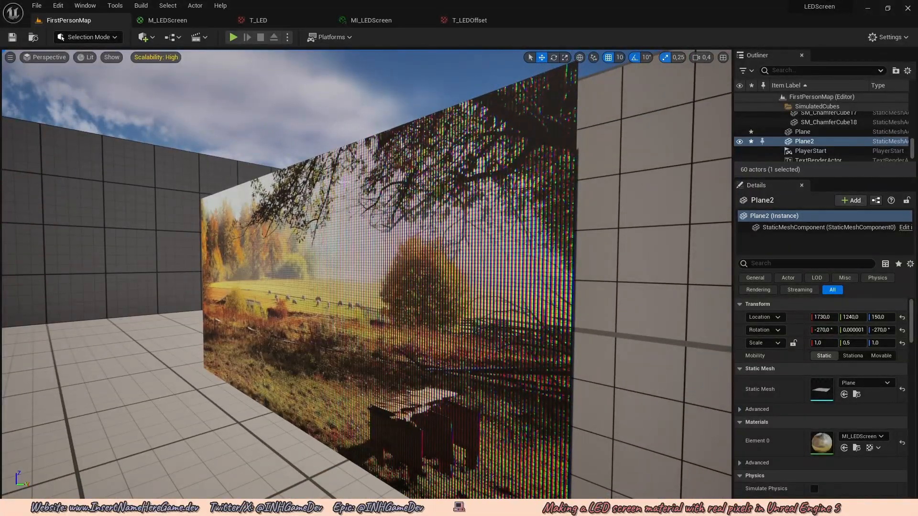